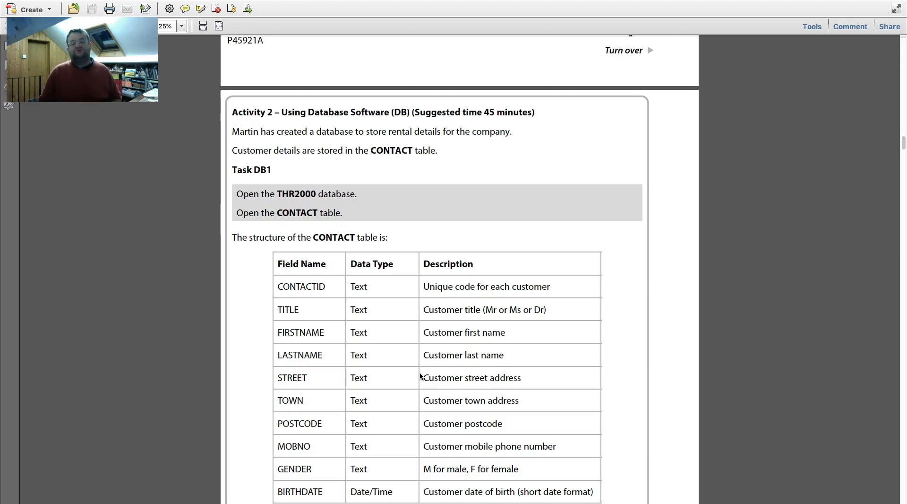
- Switch to FileMaker Pro Advanced and create a new database named THR2000, saved on the Desktop
scroll(420, 376, down, 2)
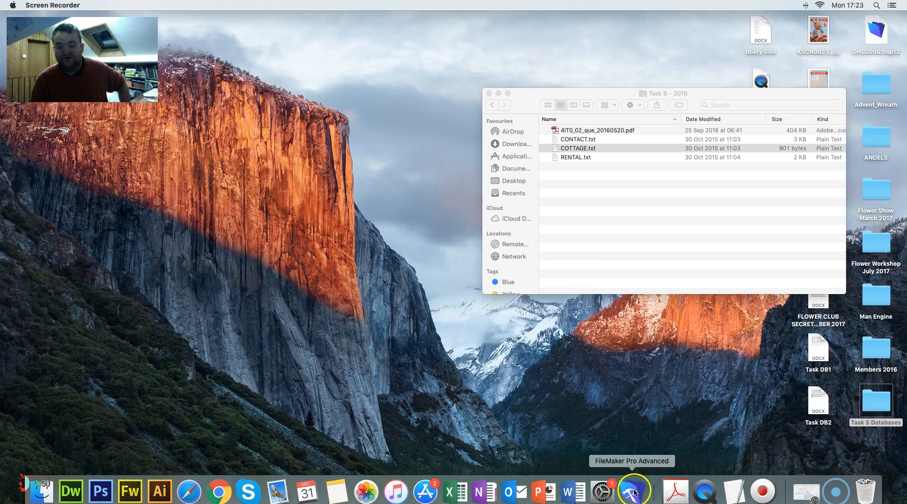
click(634, 491)
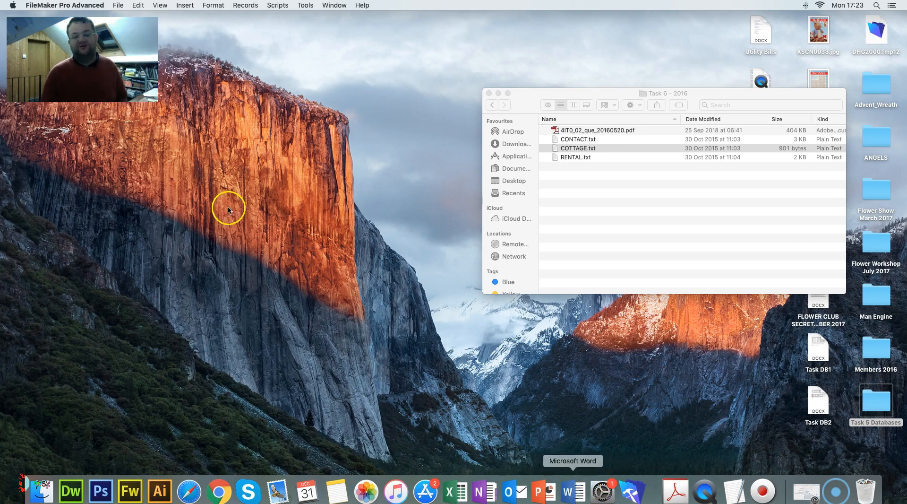
click(118, 6)
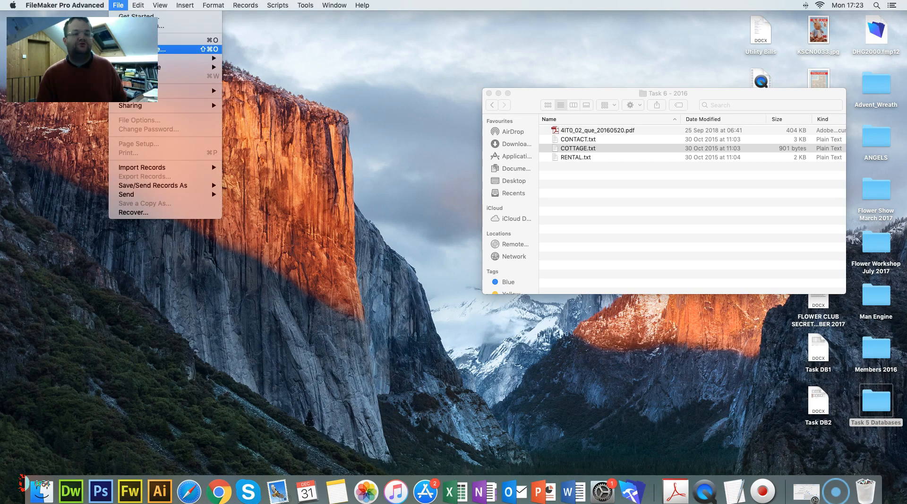
click(159, 42)
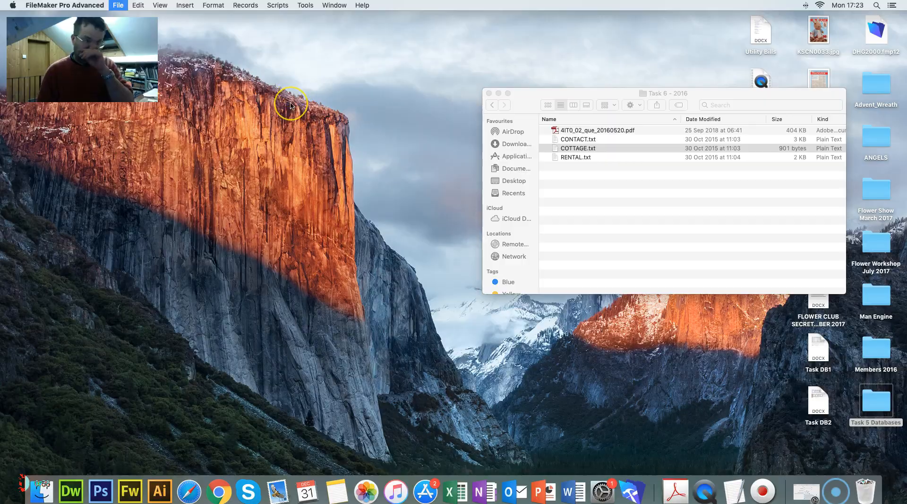
key(ctrl+Right)
key(ctrl+Left)
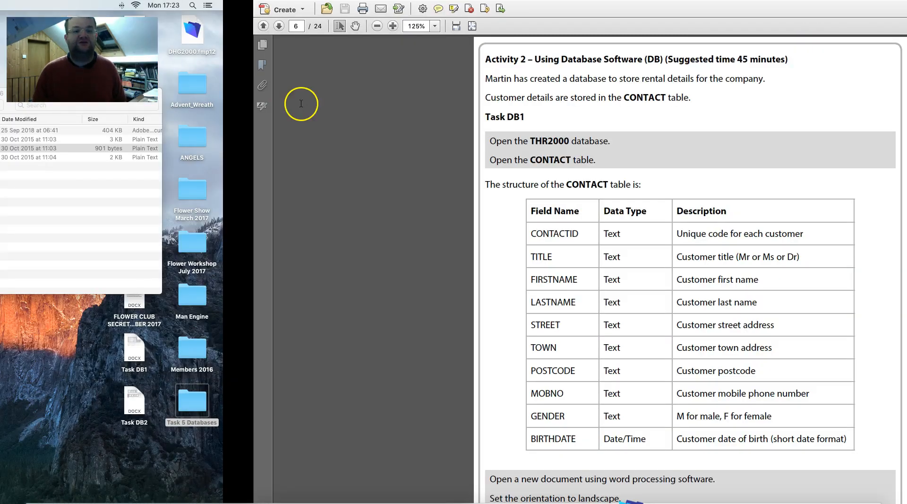
click(418, 99)
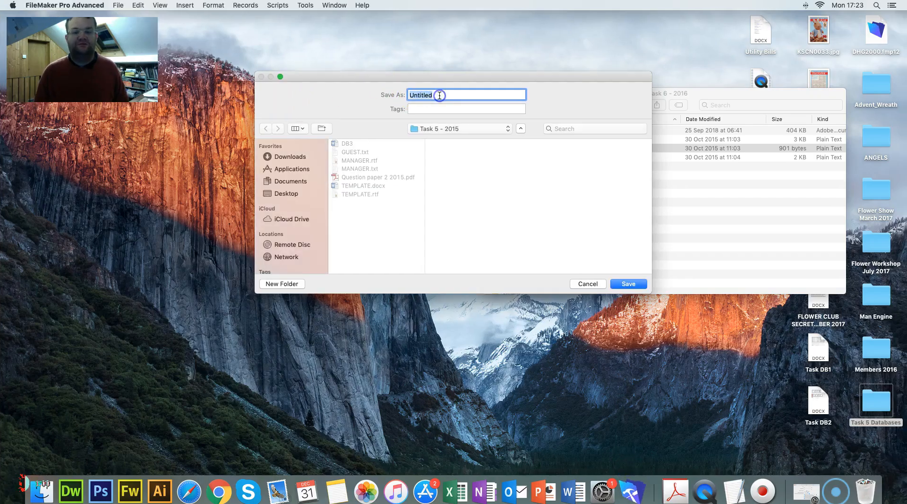
text(THR2000)
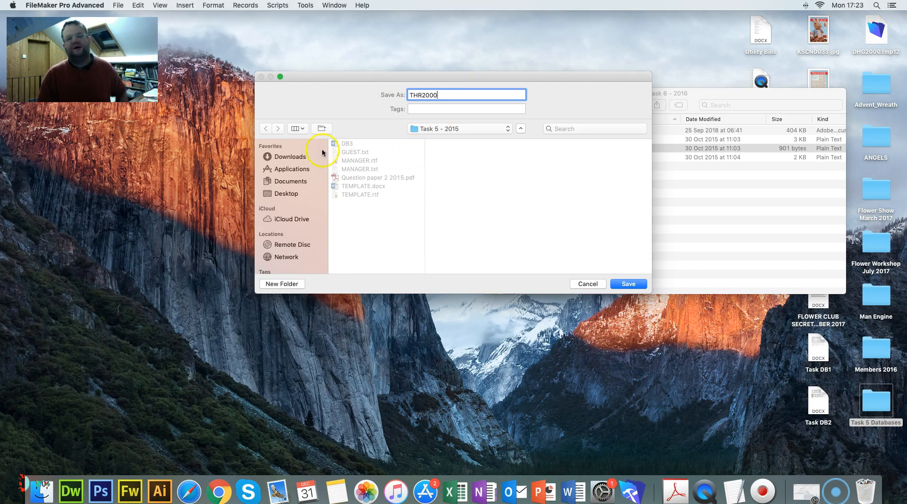
click(285, 194)
click(629, 283)
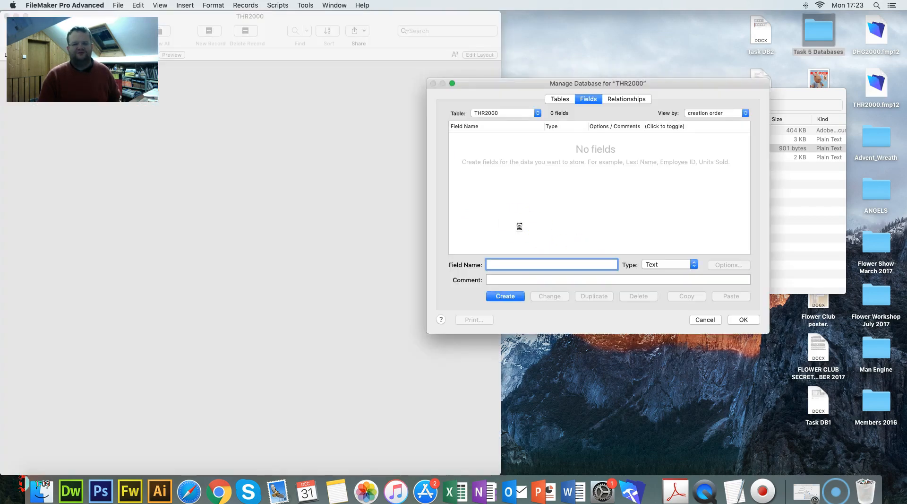
- Delete the default THR2000 table from the new database
click(455, 214)
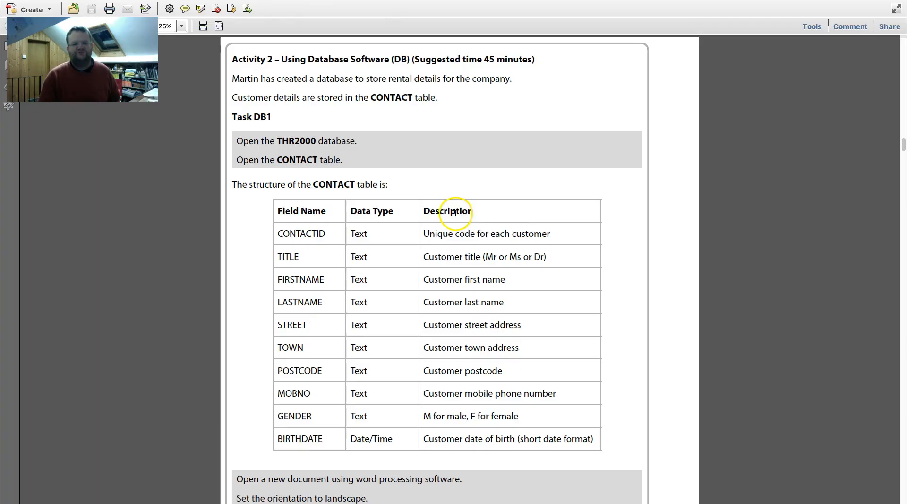
key(ctrl+Left)
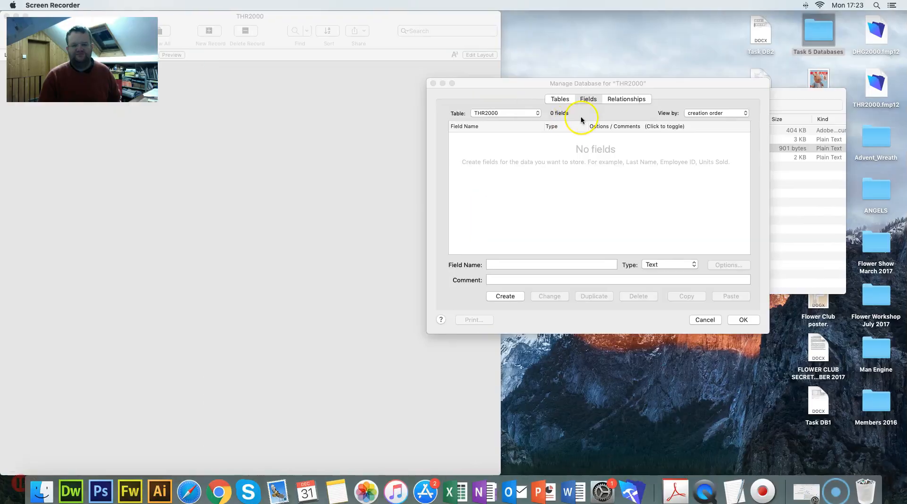
click(562, 100)
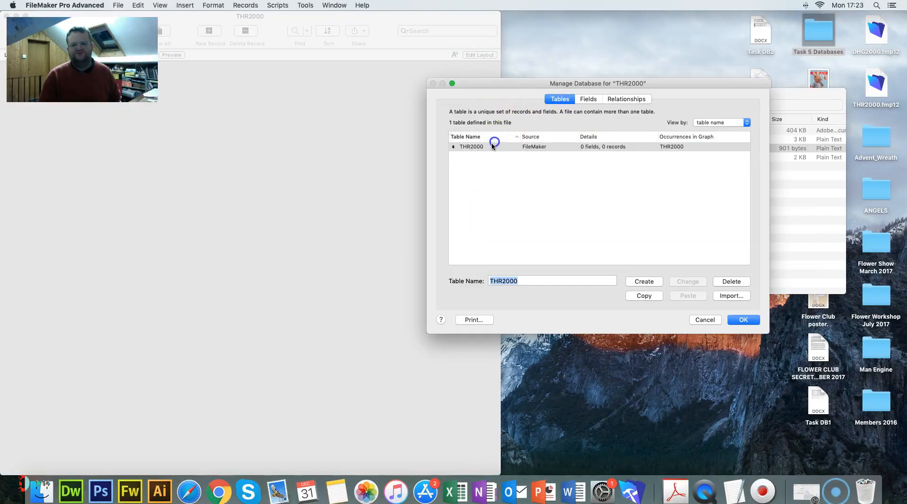
click(493, 146)
click(728, 282)
click(511, 172)
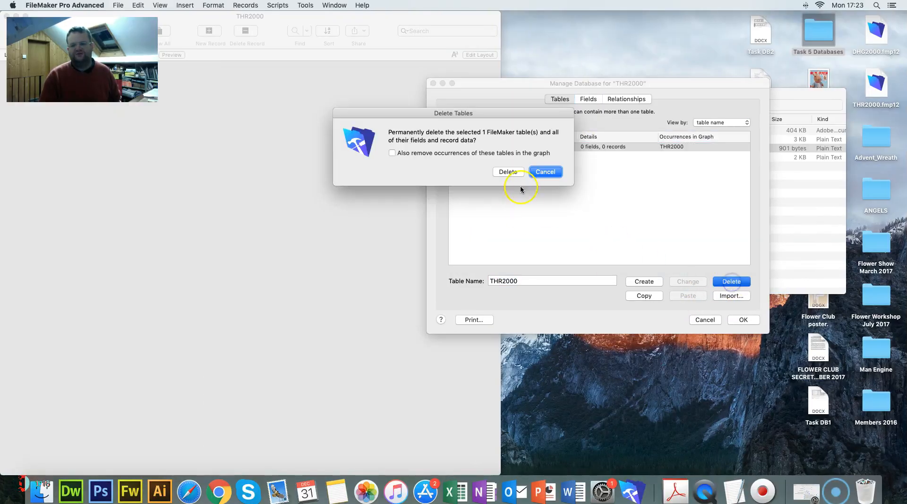
- Create a table named CONTACT in the THR2000 database
click(534, 283)
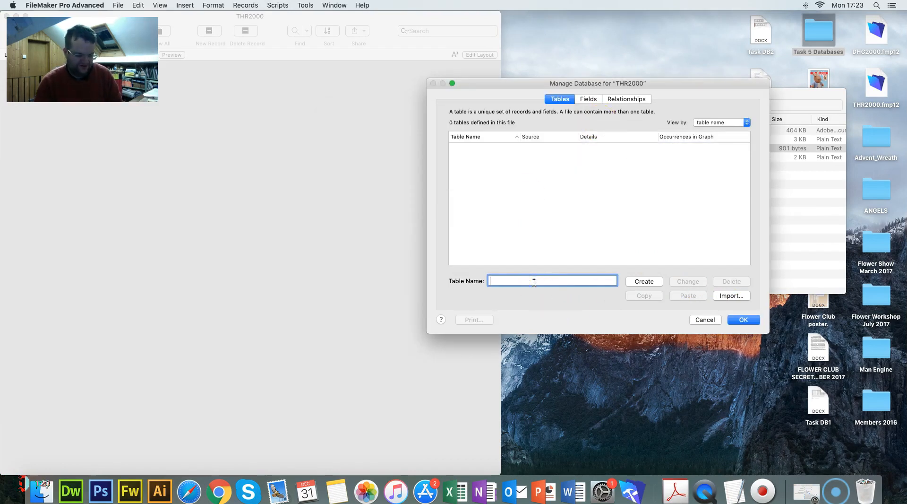
text(CONTACT)
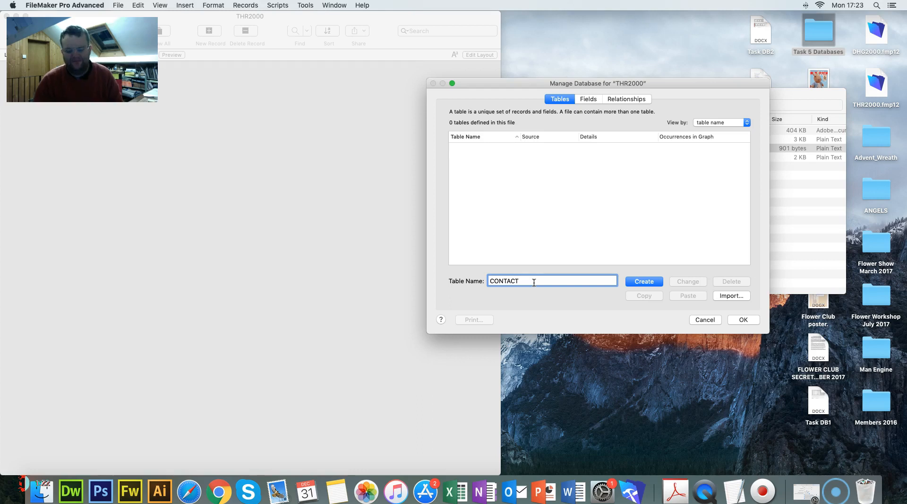
key(Return)
- Add the text fields CONTACTID and TITLE to the CONTACT table, following the structure in the question paper
click(588, 99)
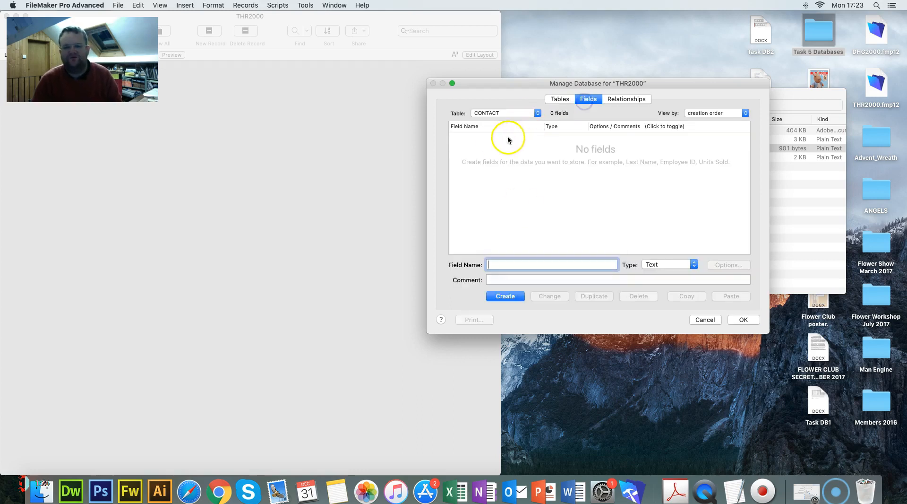
key(ctrl+Right)
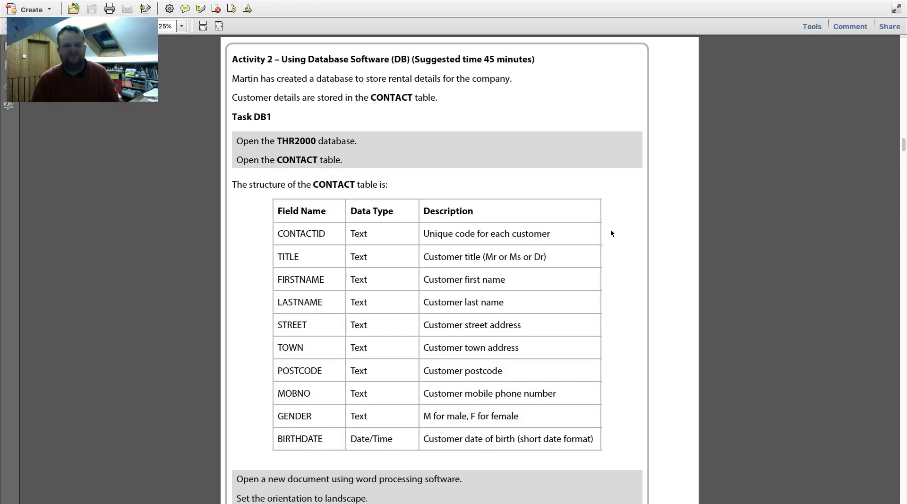
key(ctrl+Left)
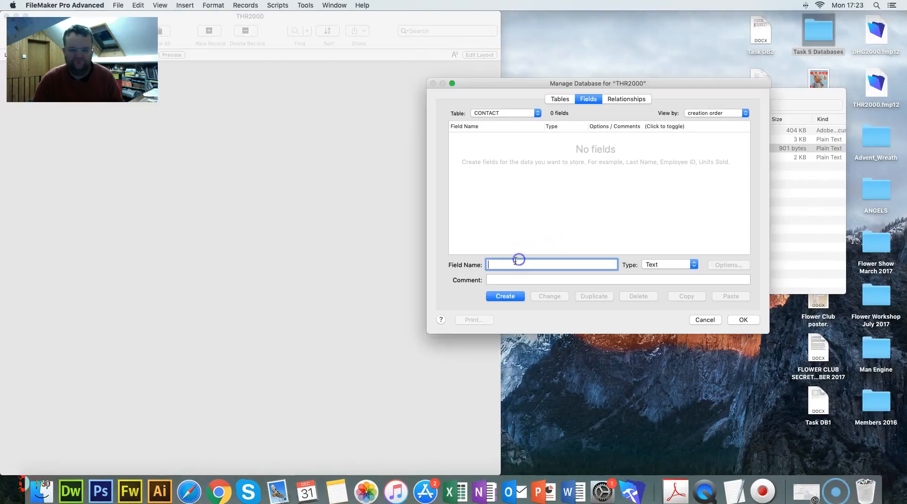
text(CONTACT)
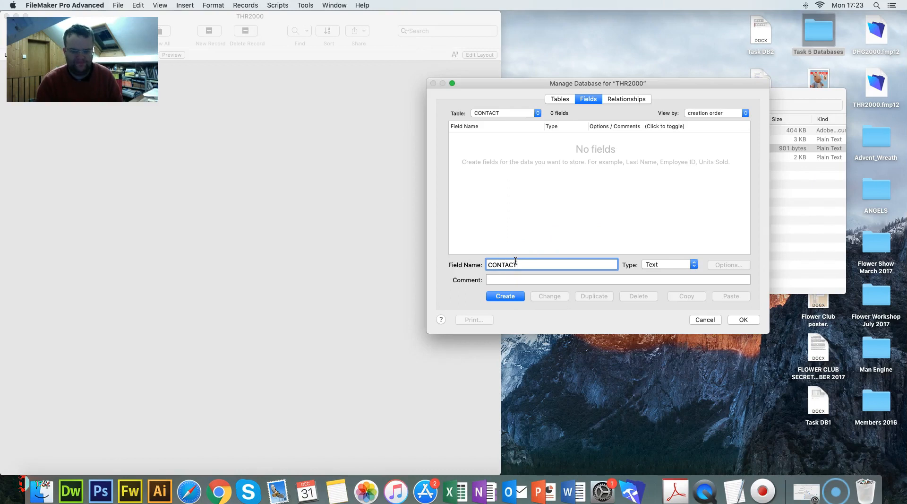
text(ID)
key(Return)
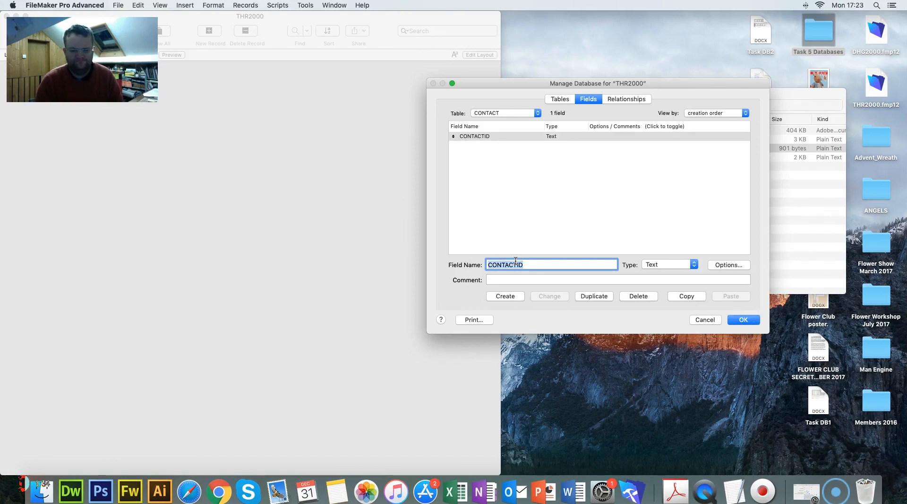
text(TITLE)
key(Return)
- Check the question paper and add the text fields FIRSTNAME and LASTNAME to the CONTACT table
key(ctrl+Right)
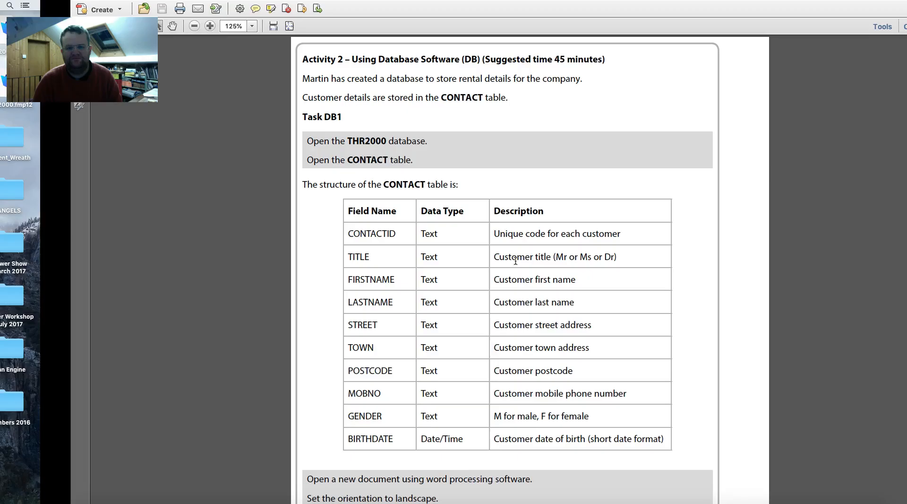
key(ctrl+Left)
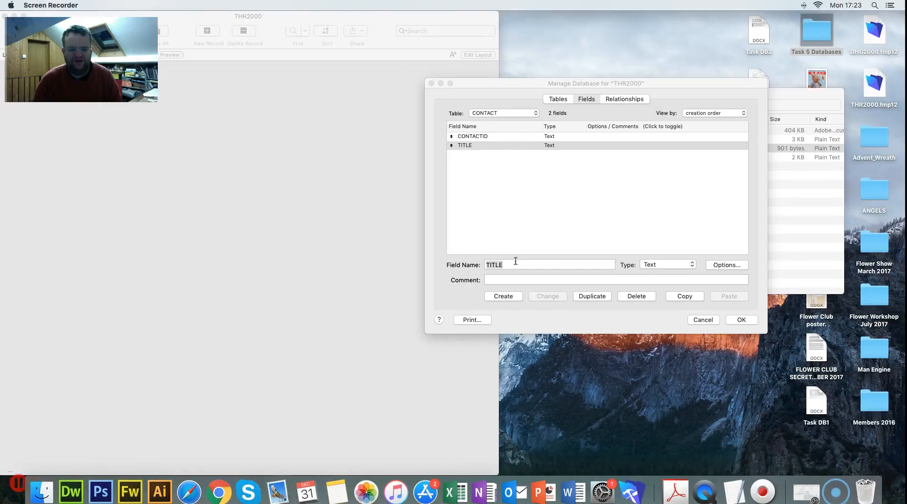
click(517, 263)
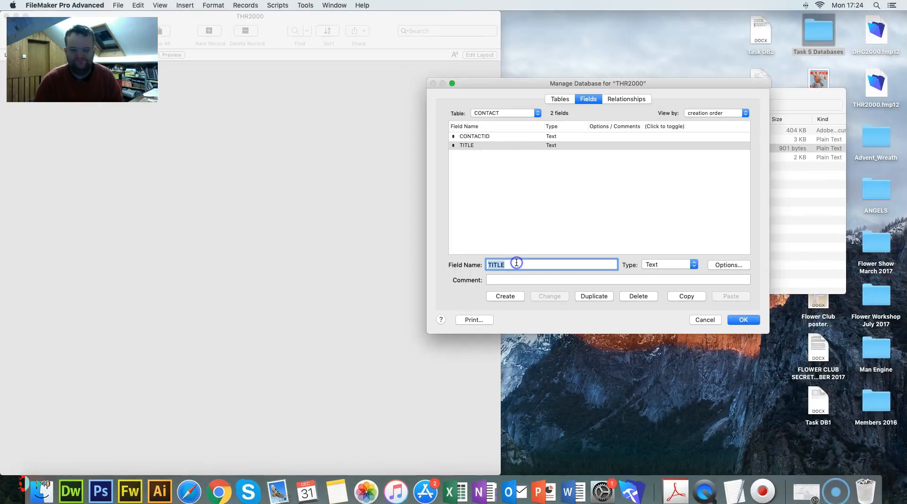
text(FIRST)
key(BackSpace)
key(BackSpace)
text(NAME)
key(Return)
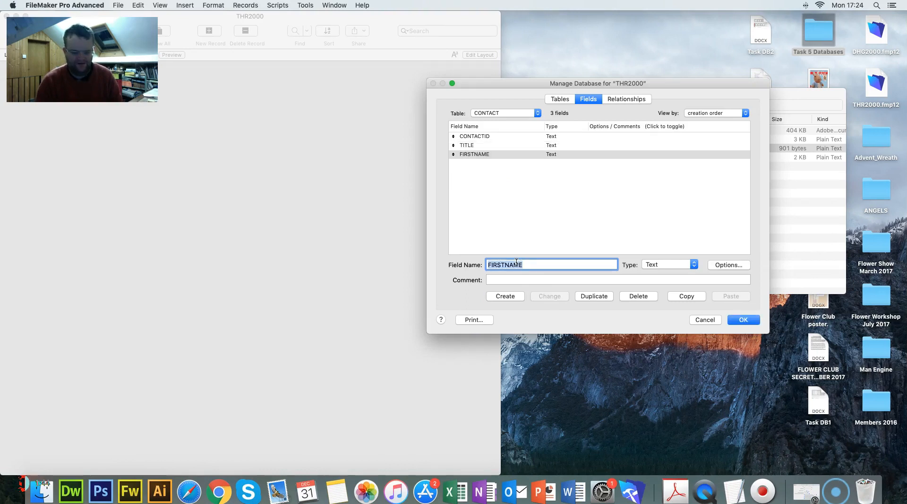
text(LAST)
key(Return)
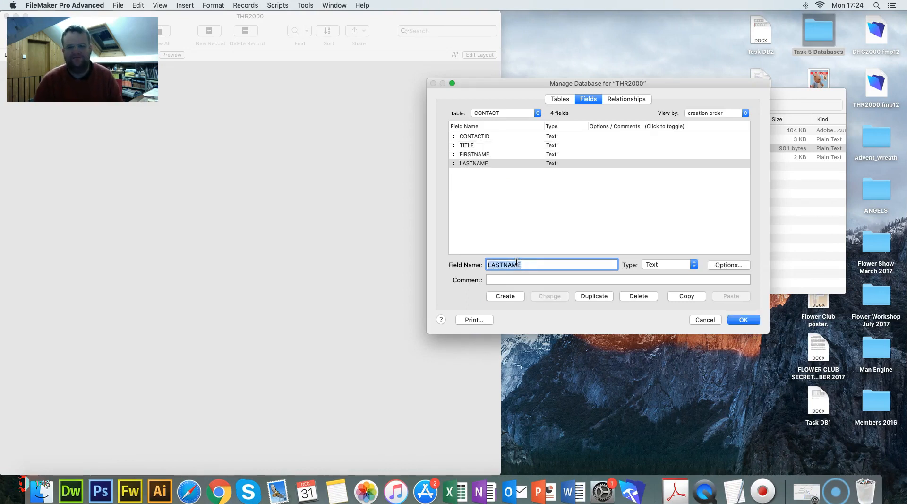
- Check the question paper and add the text fields STREET and TOWN to the CONTACT table
key(super+Tab)
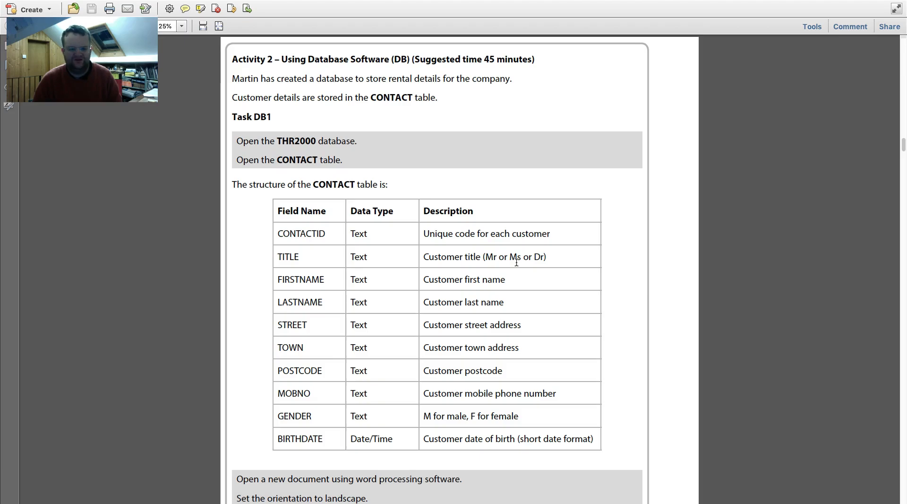
key(ctrl+Left)
click(535, 268)
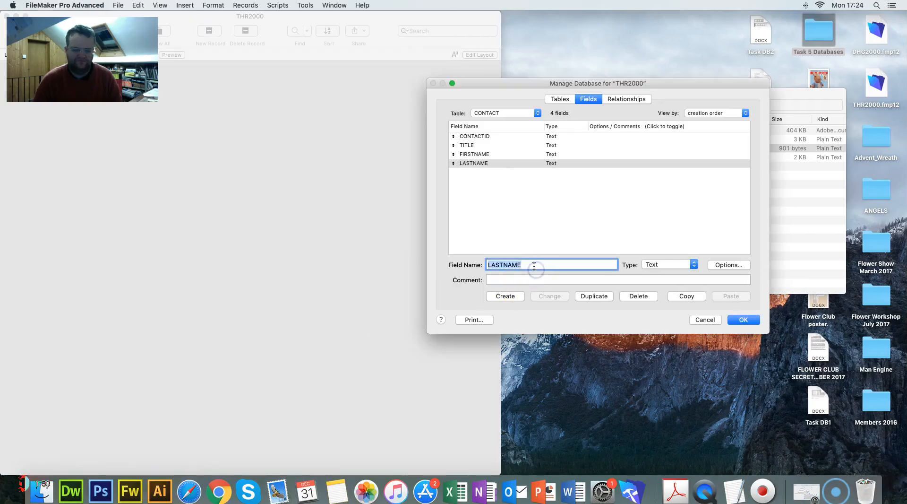
text(STREET)
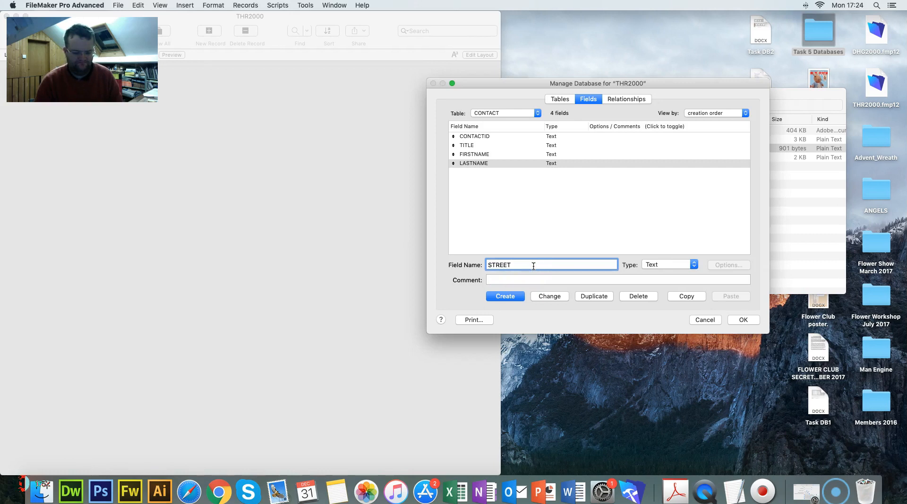
key(Return)
text(TOWN)
key(Return)
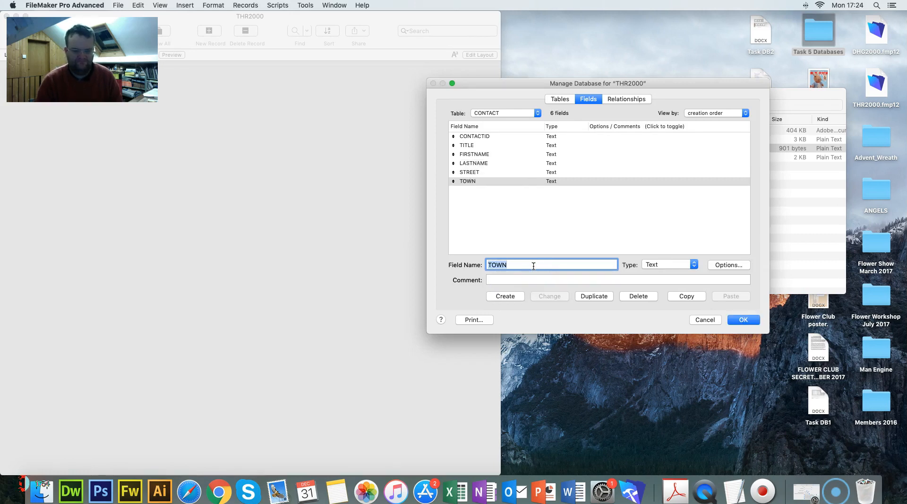
key(Return)
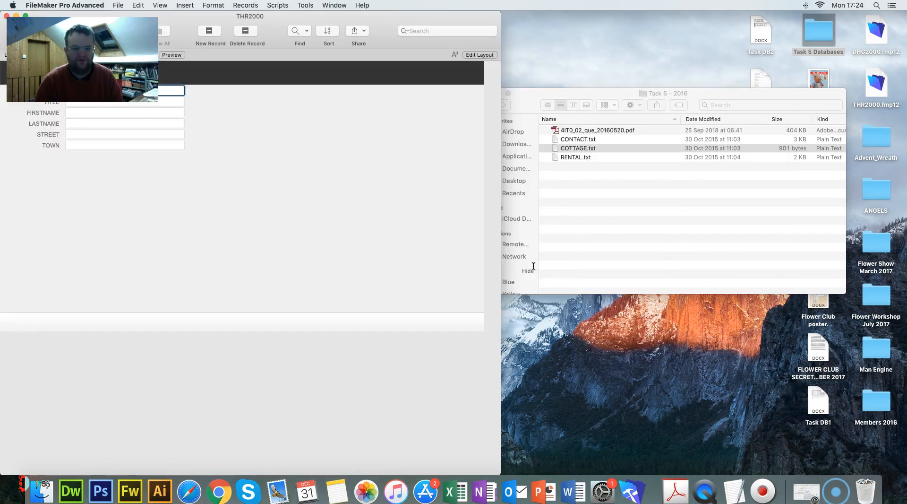
- Reopen the database's field definitions and add a POSTCODE text field to the CONTACT table
click(119, 5)
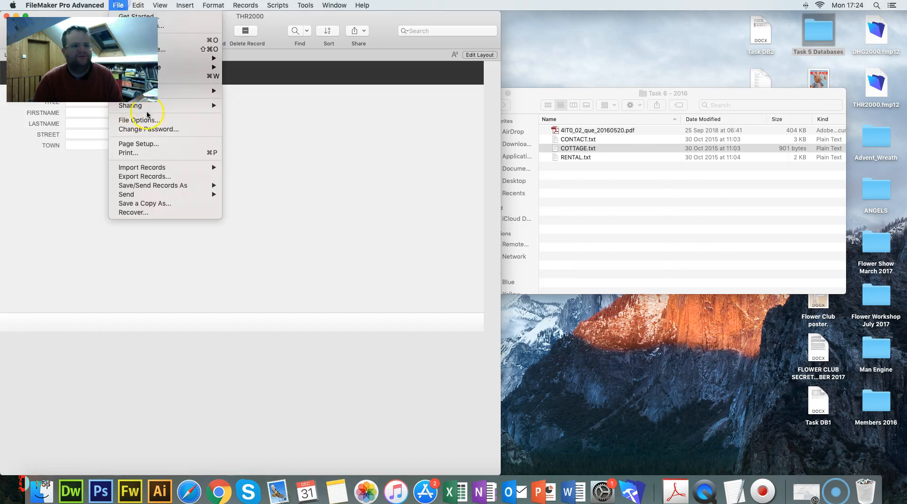
mouse_move(213, 90)
click(259, 94)
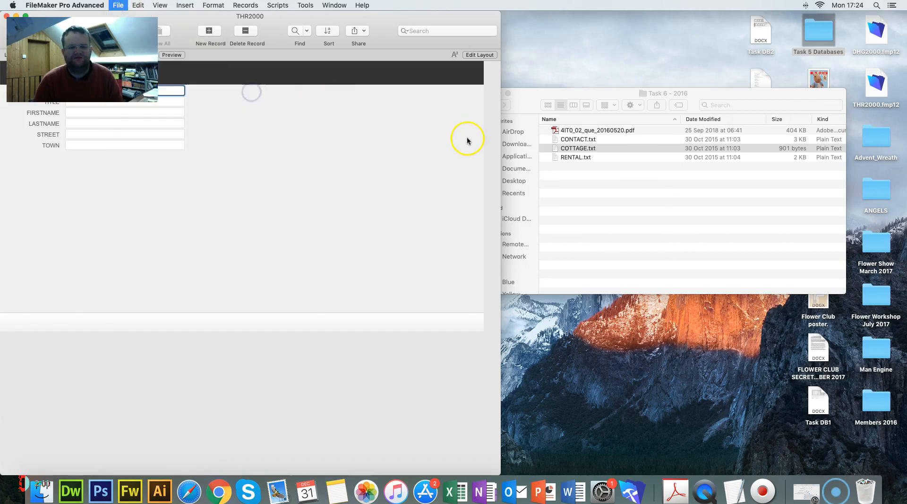
click(507, 265)
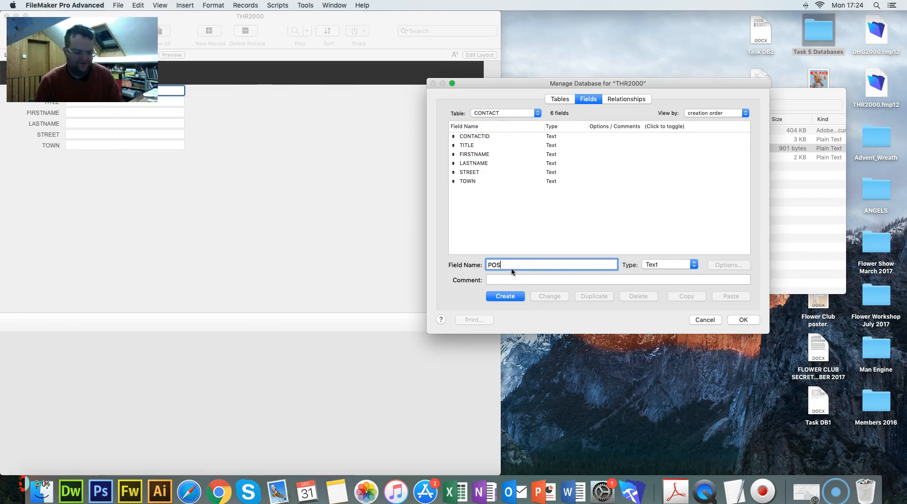
key(Return)
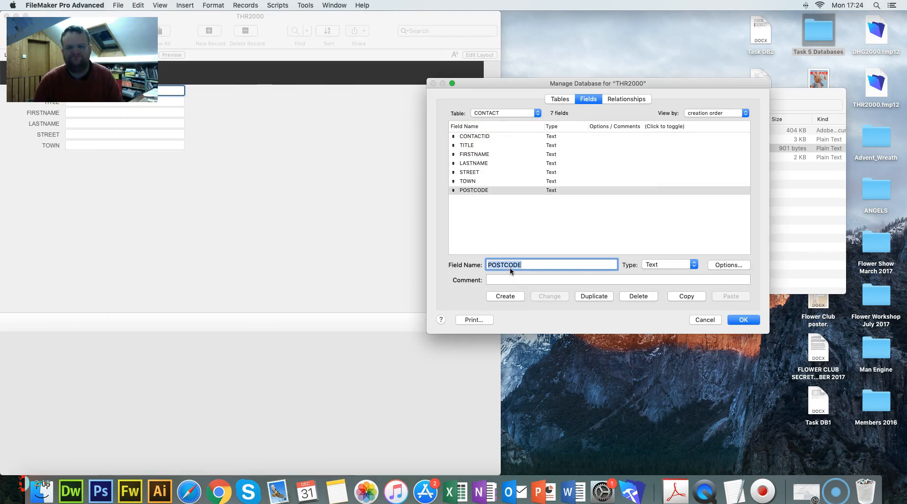
- Check the question paper and add the text fields MOBNO and GENDER to the CONTACT table
key(ctrl+Right)
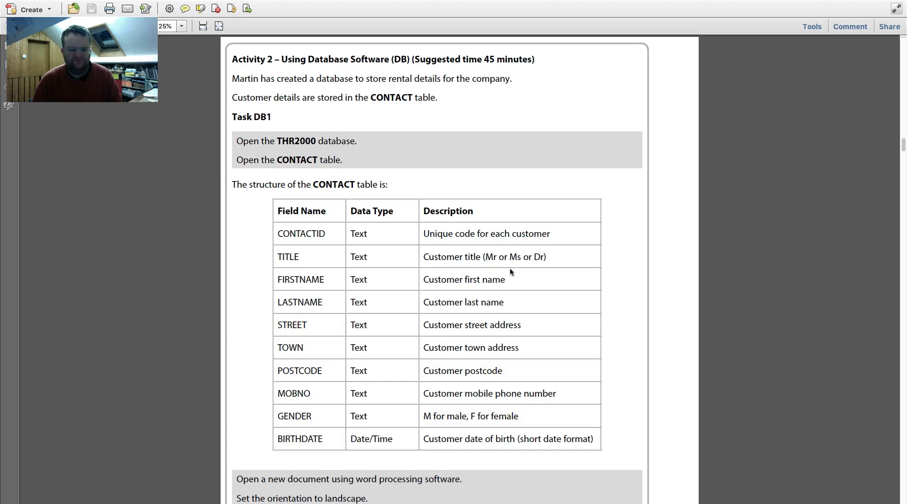
key(ctrl+Left)
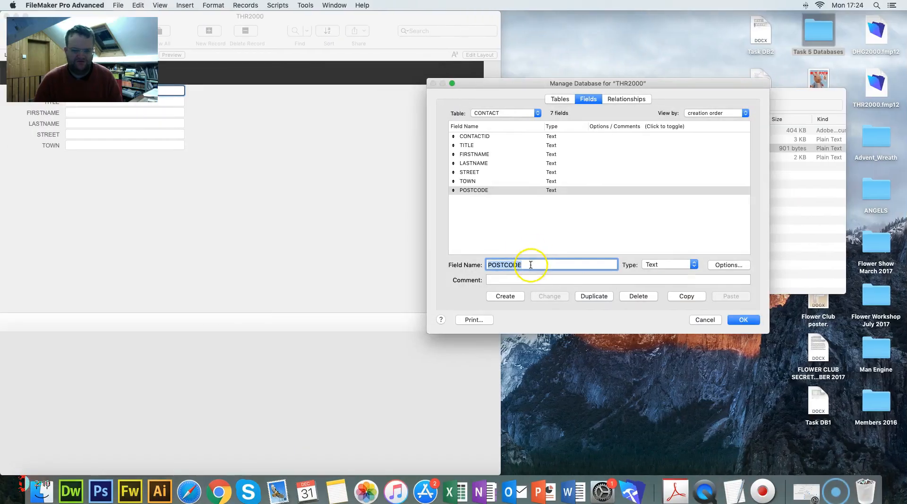
text(MOBNO)
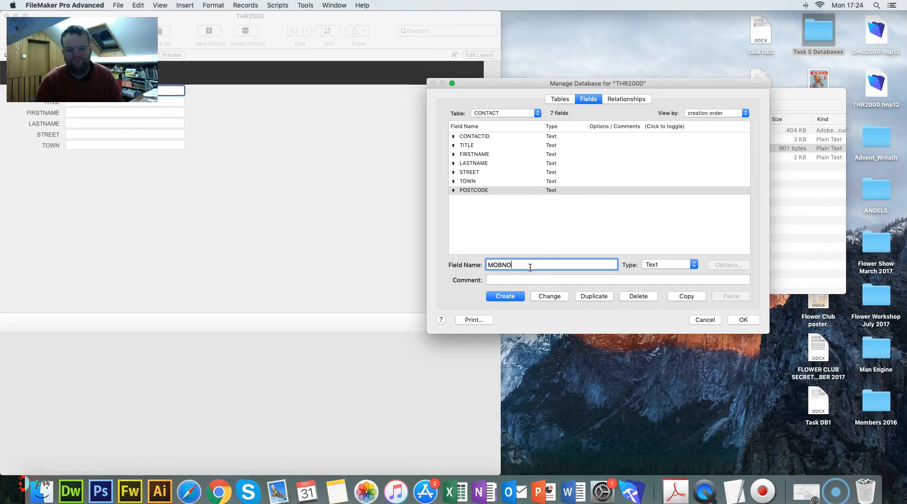
key(ctrl+Right)
key(ctrl+Left)
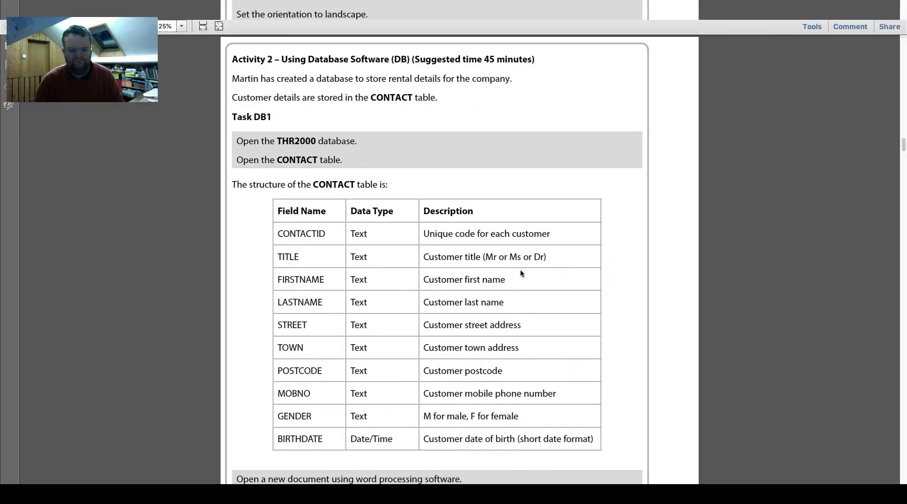
text(OBNO)
key(Return)
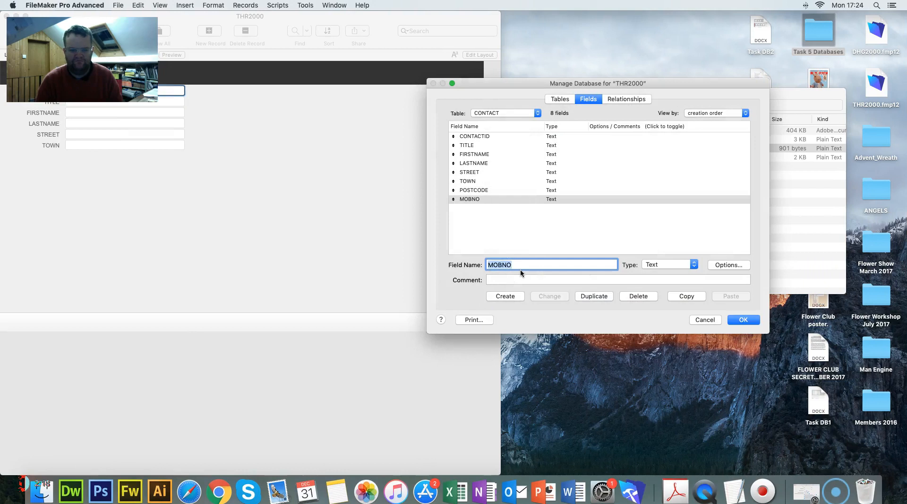
text(GEN)
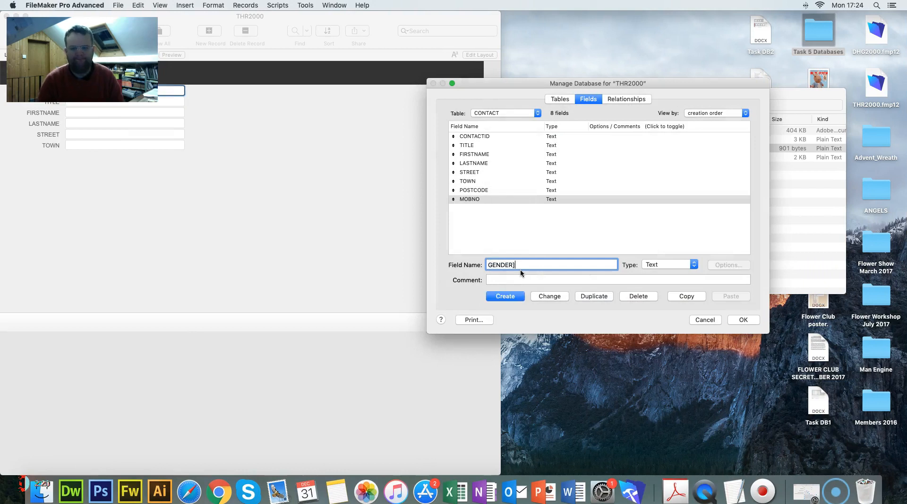
text(DER)
key(Return)
- Check the question paper and add a field named BIRTHDATE to the CONTACT table
key(ctrl+Right)
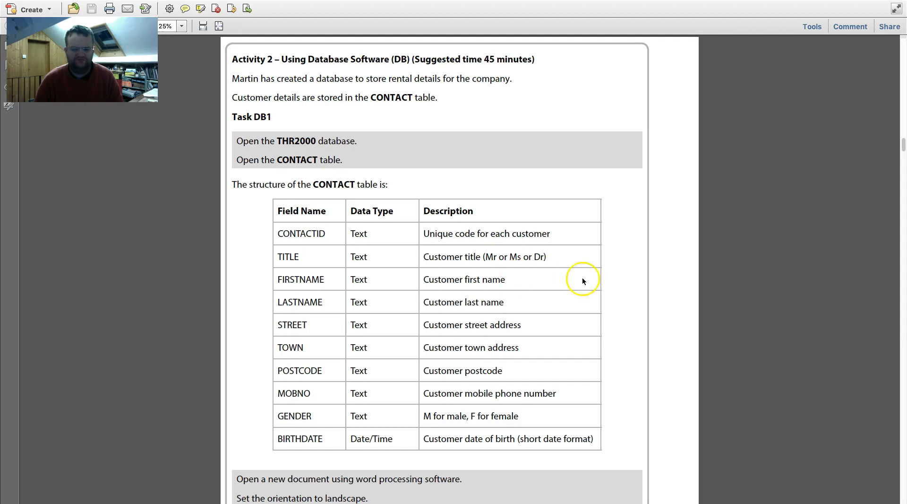
key(ctrl+Left)
text(BIRTH)
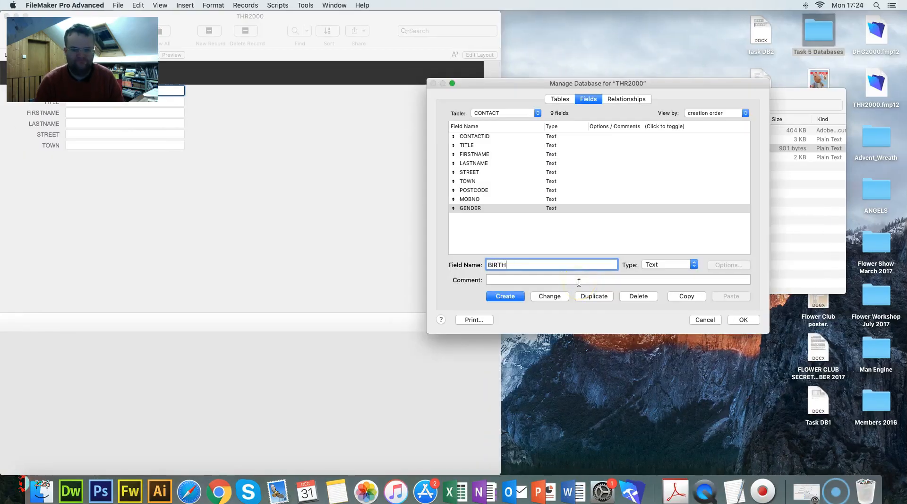
text(DAY)
text(TE)
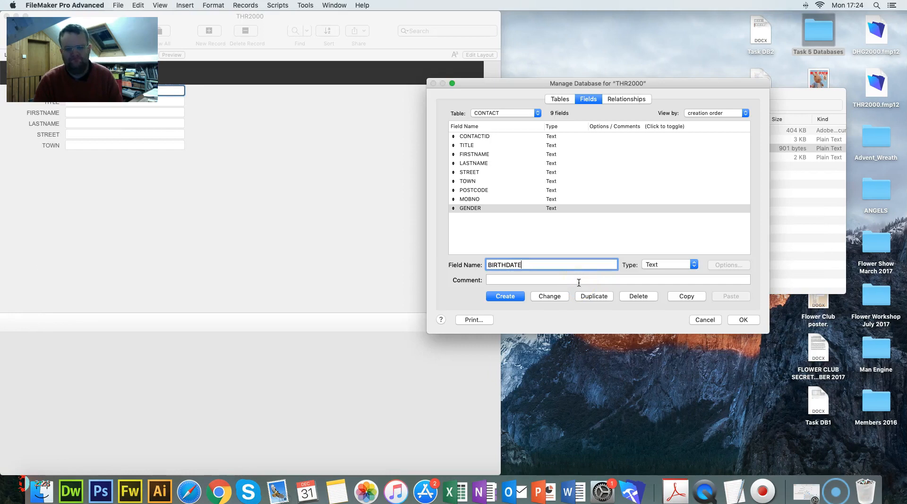
key(Return)
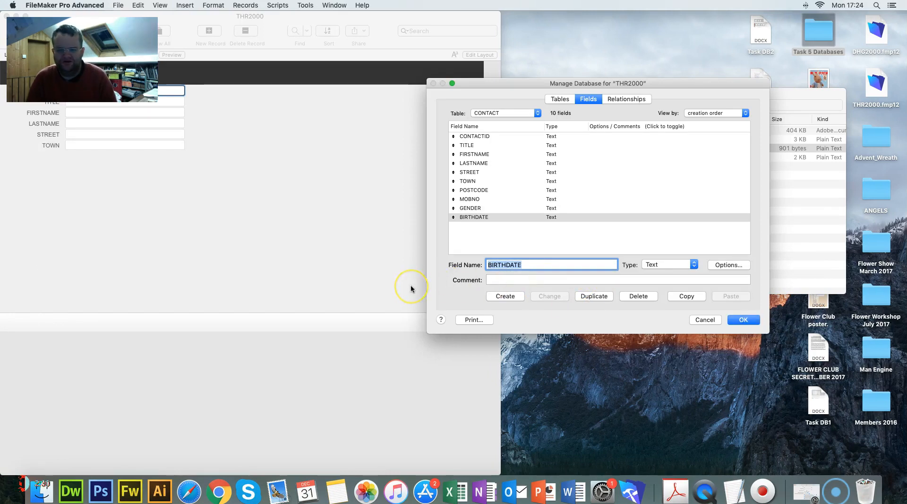
- Check the required data type in the question paper and change the BIRTHDATE field's type to Date
key(ctrl+Right)
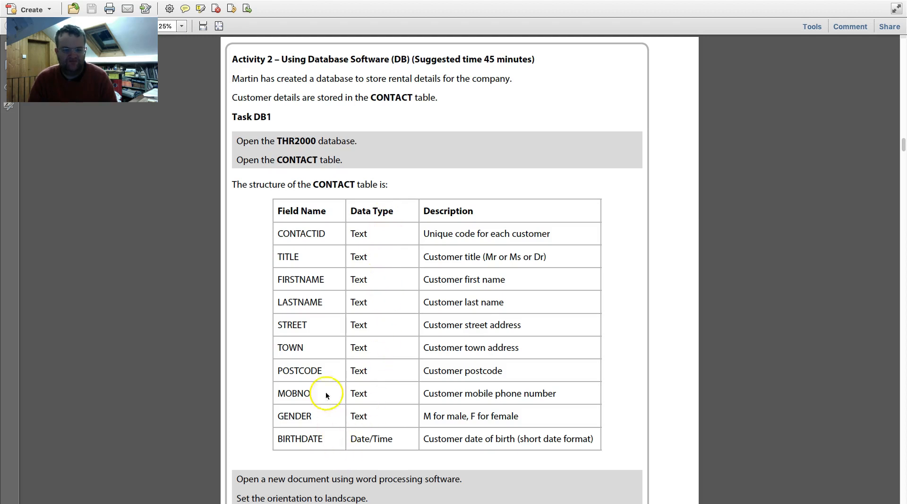
key(ctrl+Left)
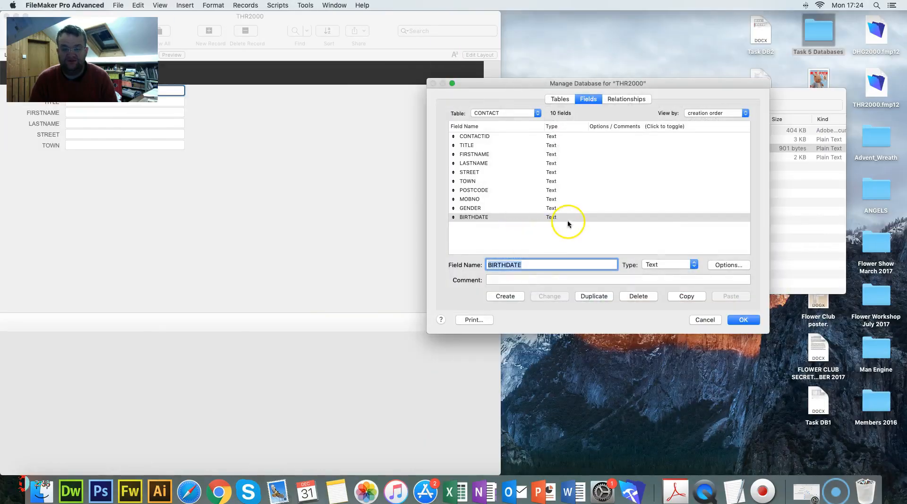
click(692, 264)
click(670, 282)
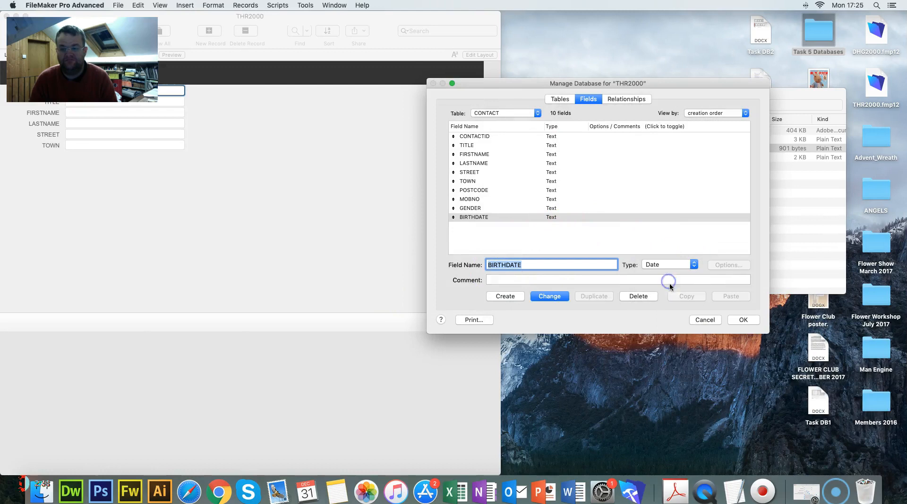
click(550, 298)
click(582, 168)
- Check the field descriptions in the question paper and set the CONTACTID field's validation to require a unique value
key(ctrl+Right)
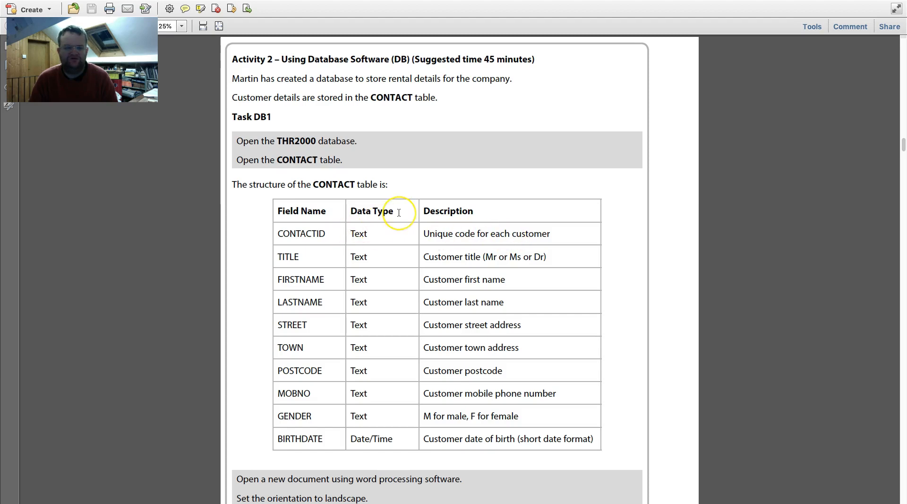
key(ctrl+Left)
click(491, 136)
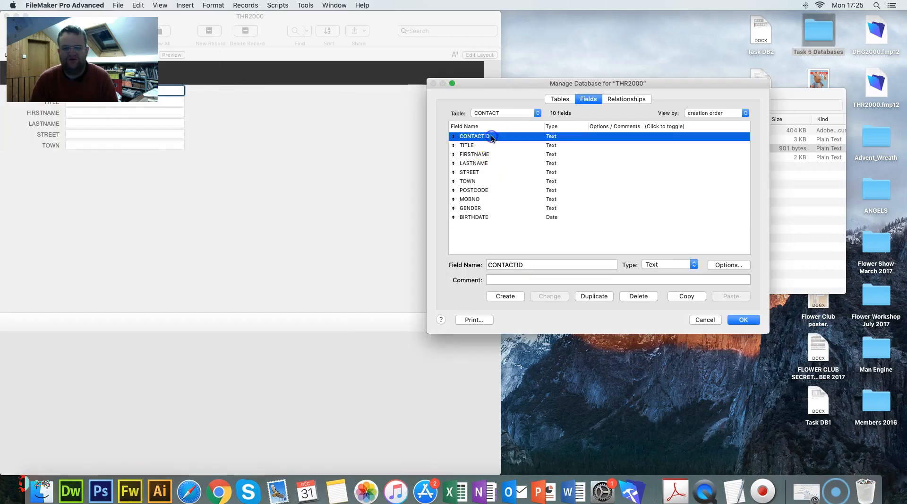
click(729, 265)
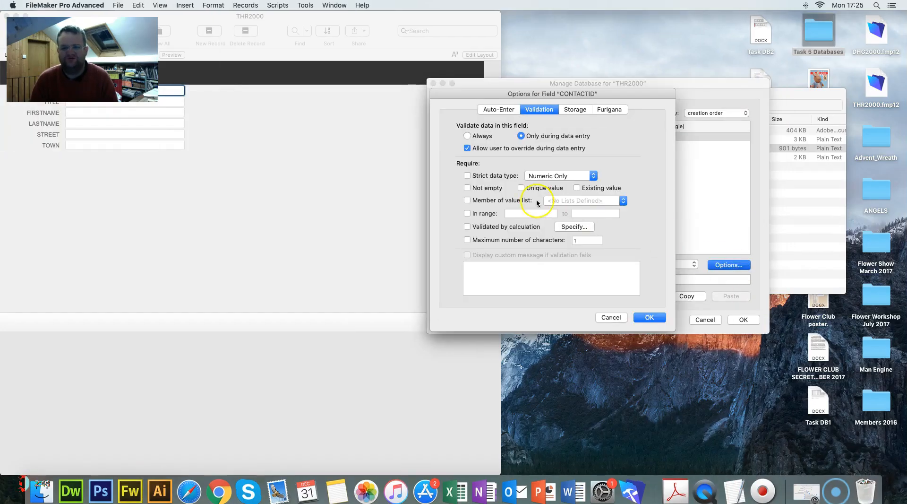
click(522, 188)
click(648, 317)
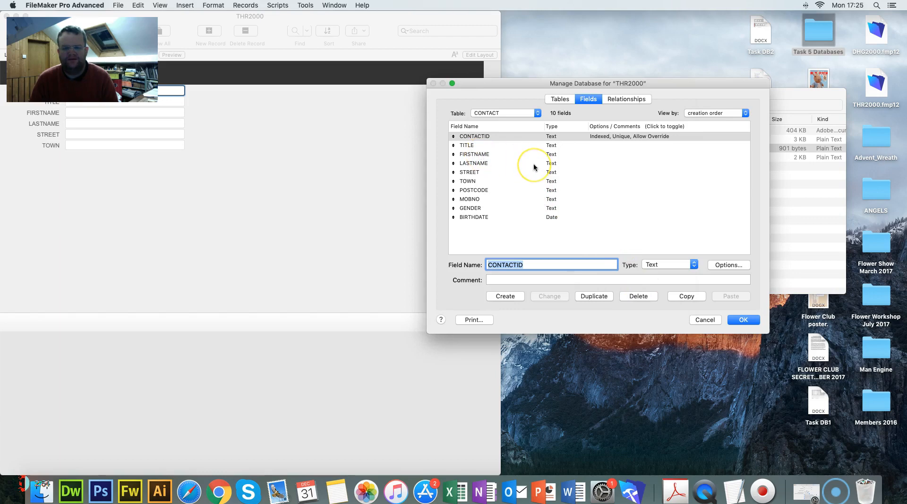
- Check the allowed titles in the question paper and require the TITLE field to be a member of a value list
key(ctrl+Right)
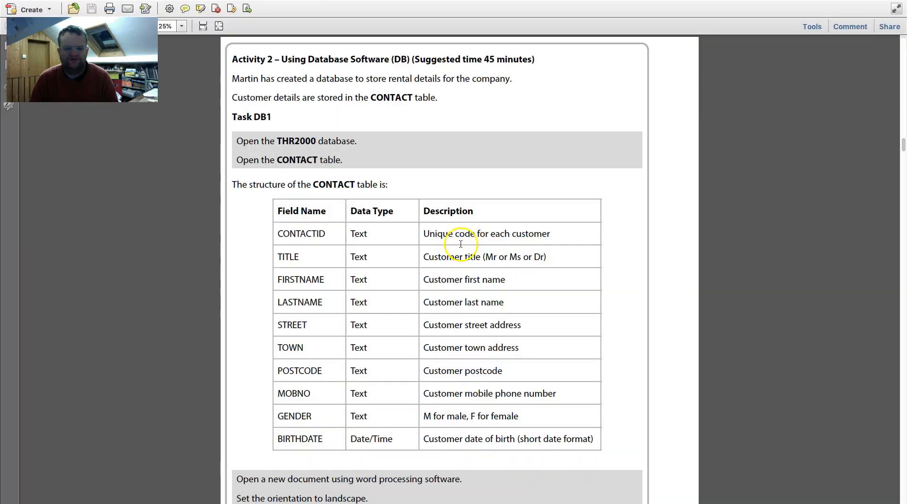
key(ctrl+Left)
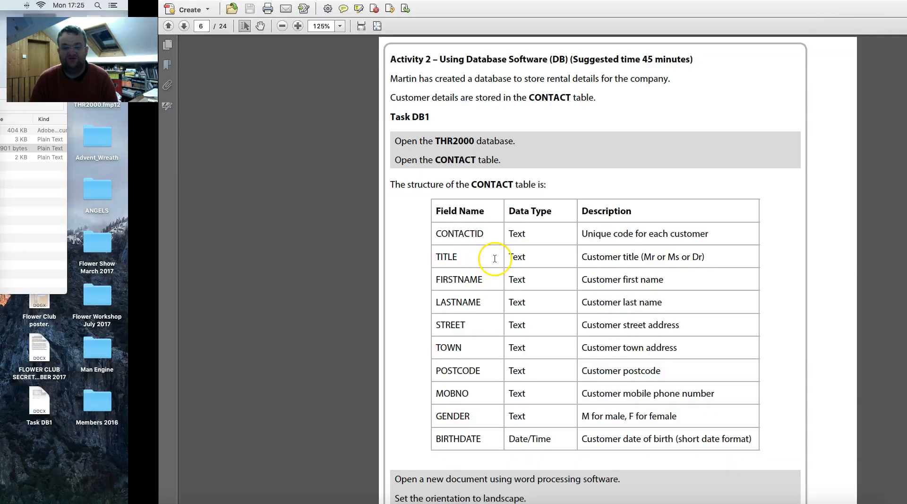
click(477, 145)
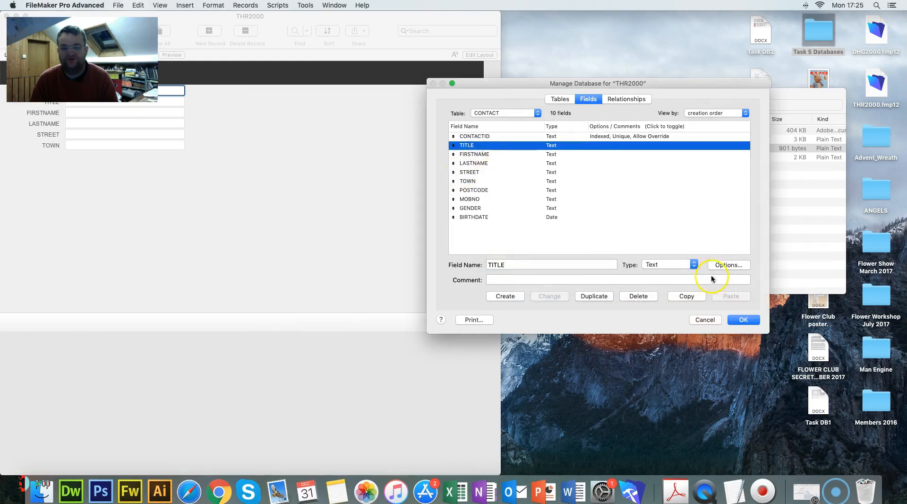
click(721, 265)
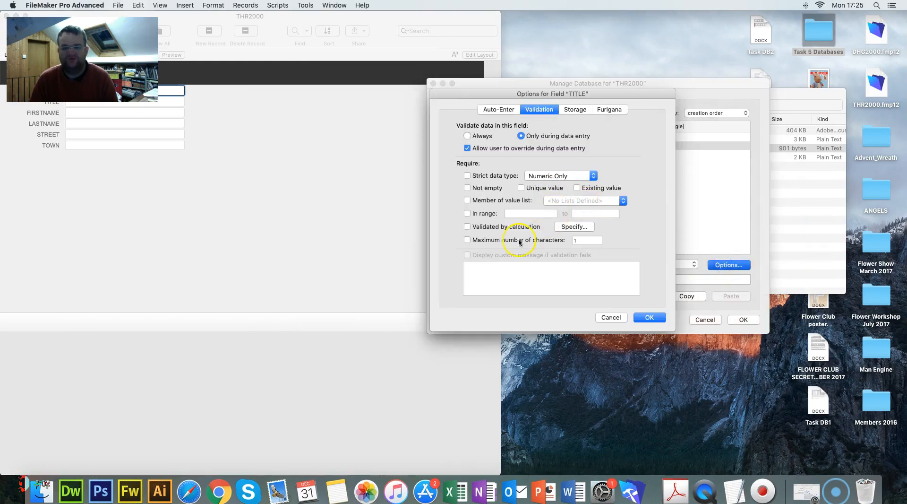
click(469, 200)
click(586, 201)
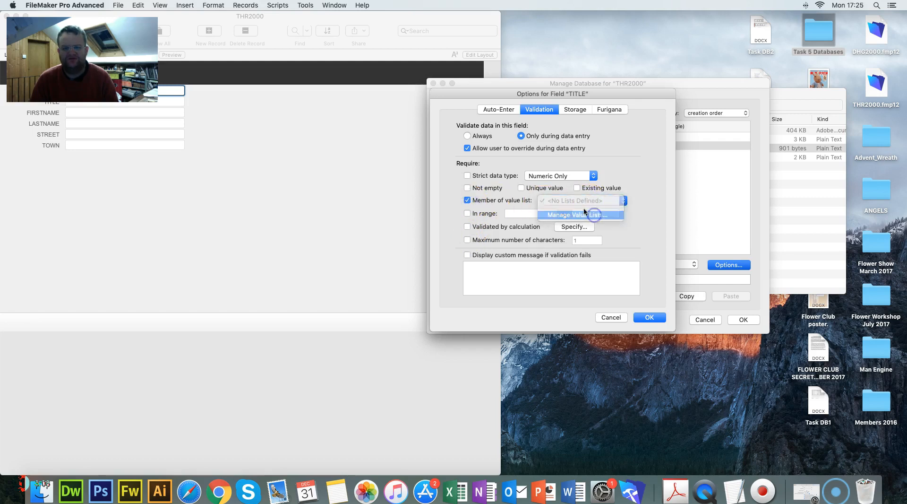
- Create a value list named TITLE with the custom values Mr, Ms and Dr, and apply it to the TITLE field's validation
click(587, 214)
click(340, 250)
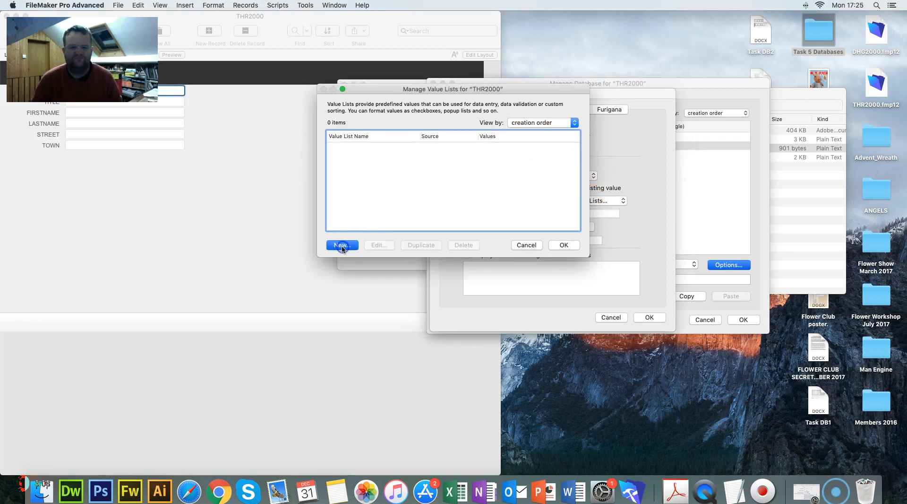
text(TITLE)
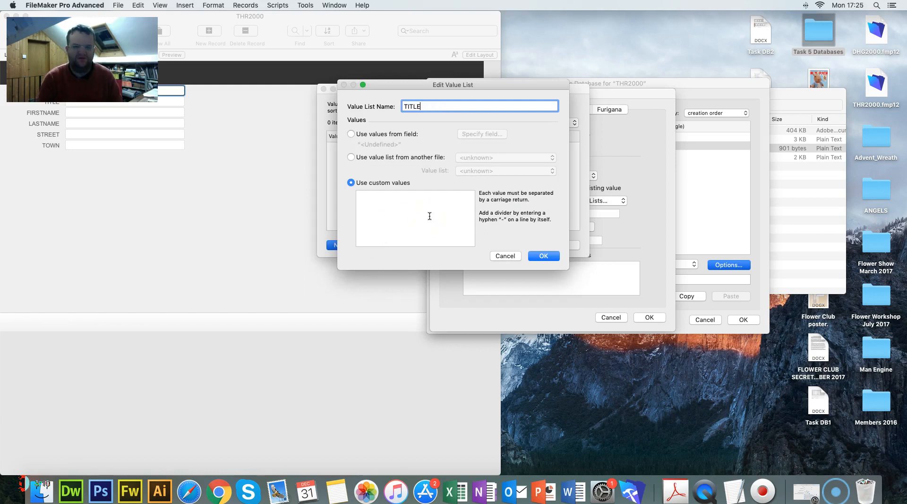
click(386, 234)
text(Mr)
key(Return)
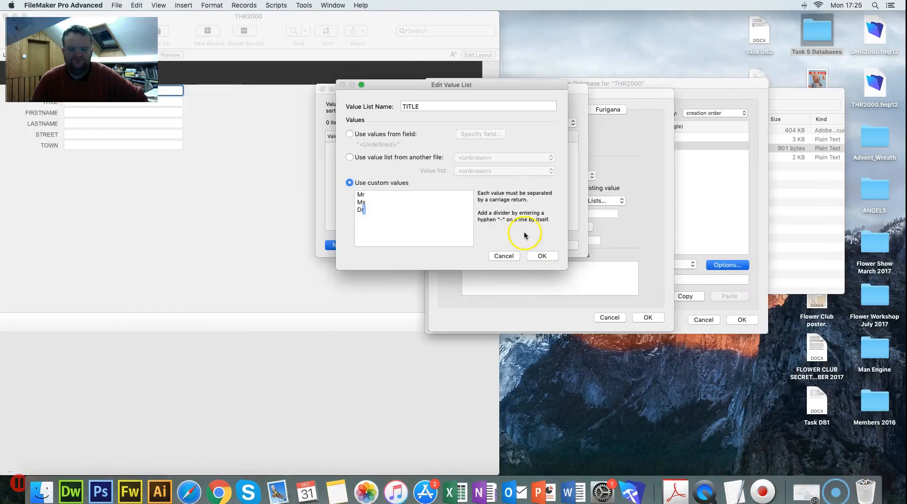
click(543, 254)
click(562, 245)
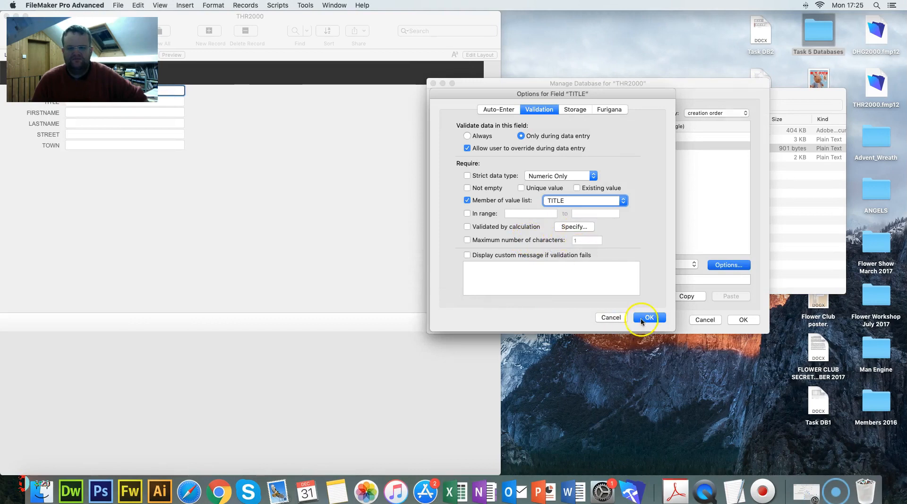
click(641, 318)
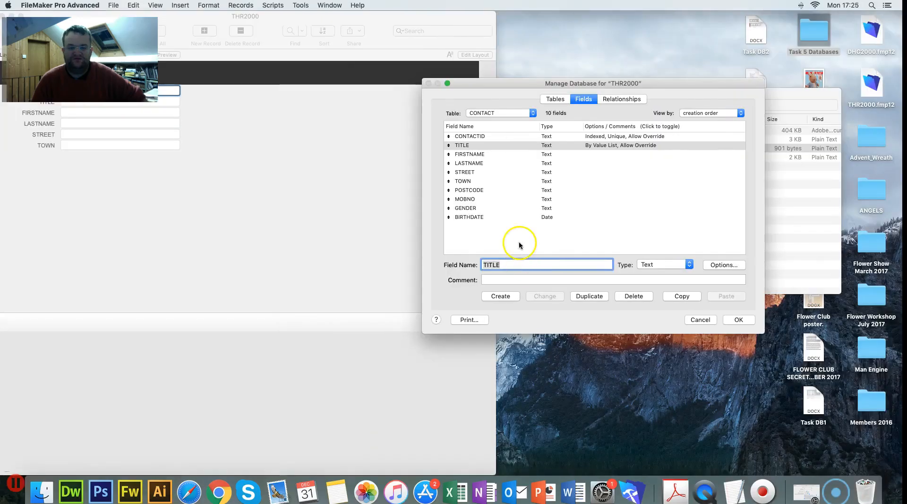
- Require the GENDER field to be a member of a value list in its validation options
click(473, 209)
click(729, 265)
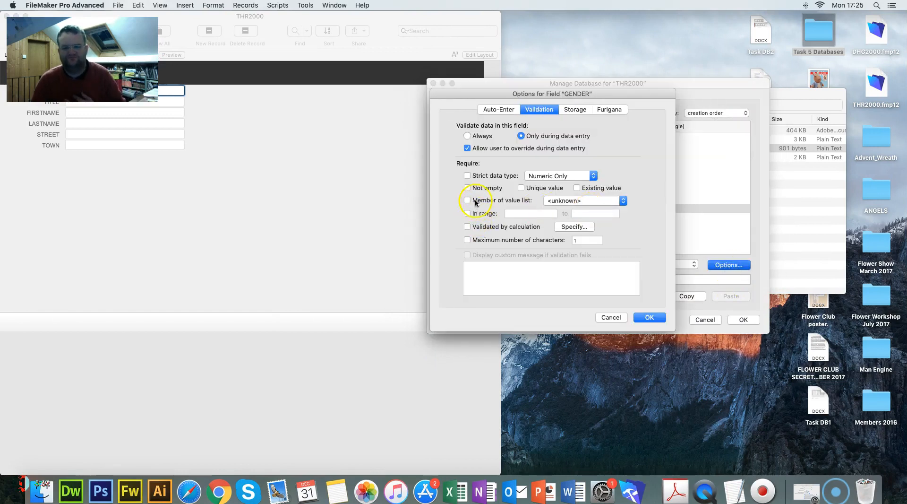
click(477, 202)
click(592, 200)
- Create a GENDER value list with the custom values M and F, apply it to the GENDER field, and save the database definitions
click(572, 215)
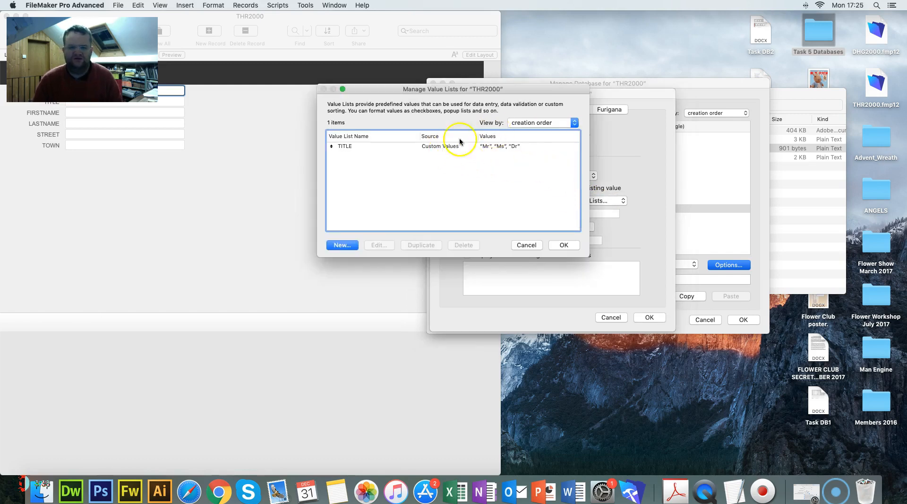
click(348, 244)
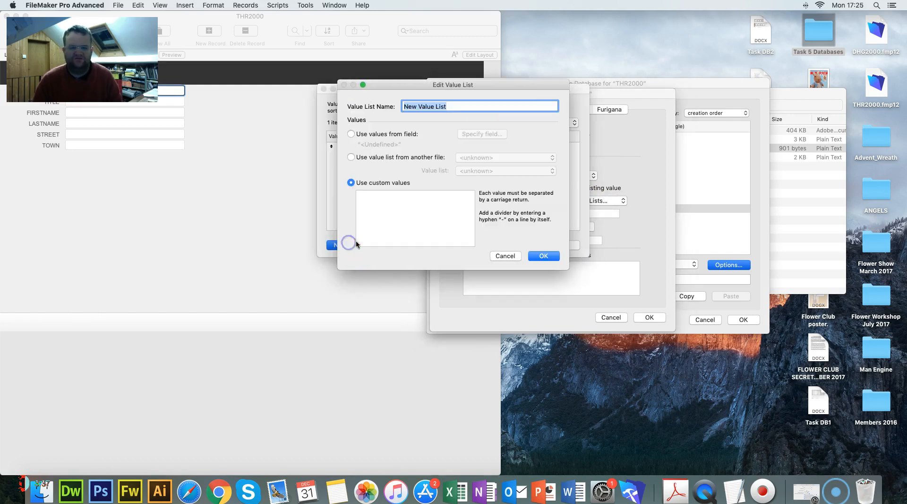
text(GENDER)
click(393, 231)
text(M)
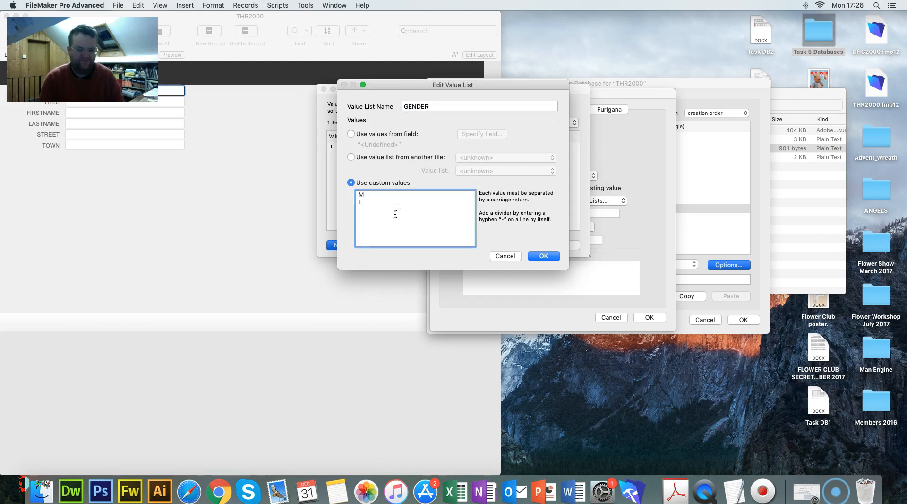
click(543, 256)
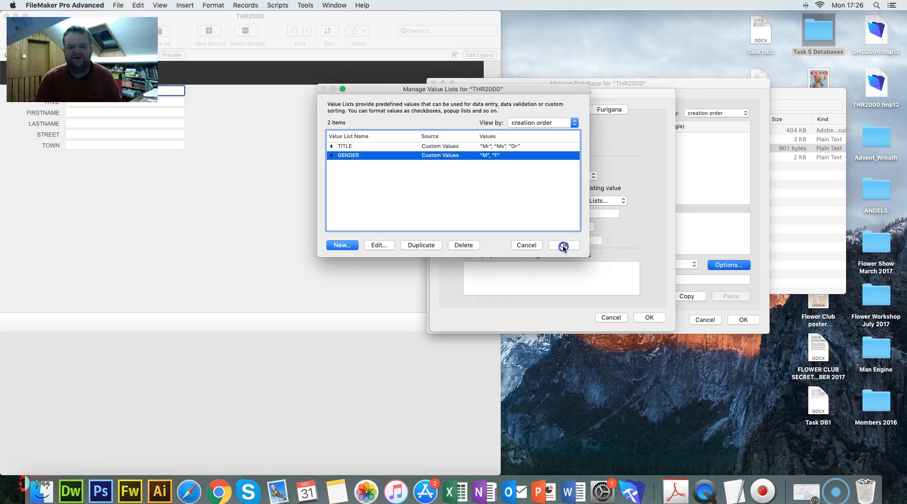
click(563, 246)
click(650, 317)
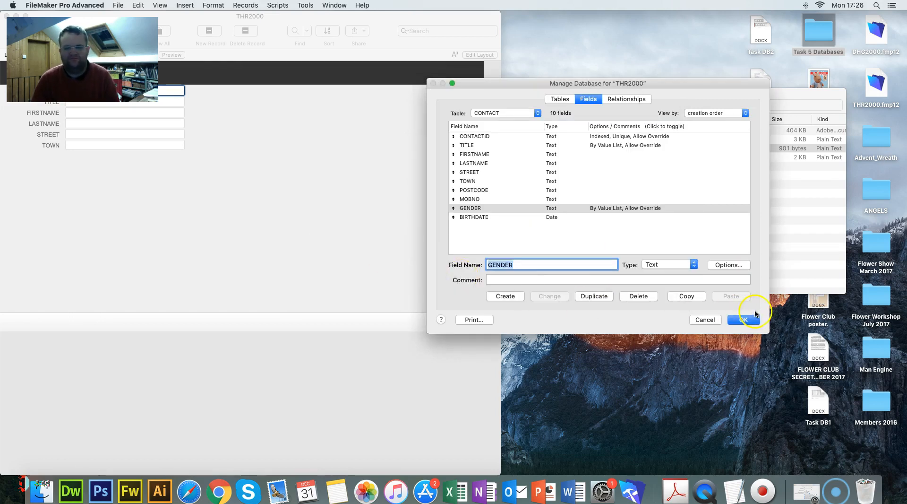
click(751, 322)
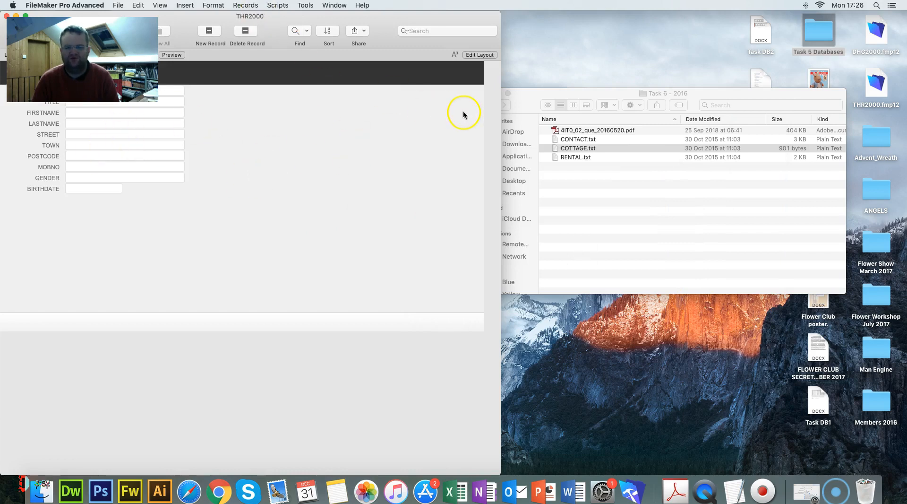
- Check the Task DB1 document instructions in the question paper, and create a blank document in Microsoft Word
key(ctrl+Right)
scroll(459, 201, down, 5)
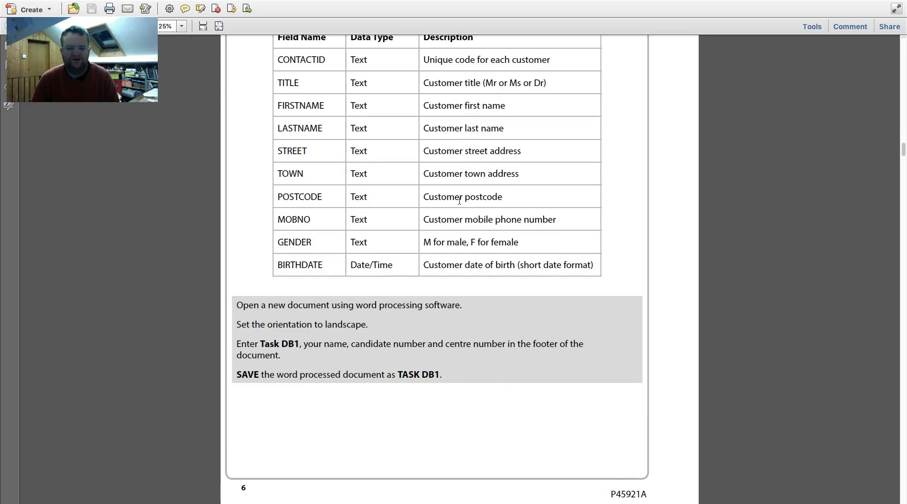
scroll(460, 201, down, 3)
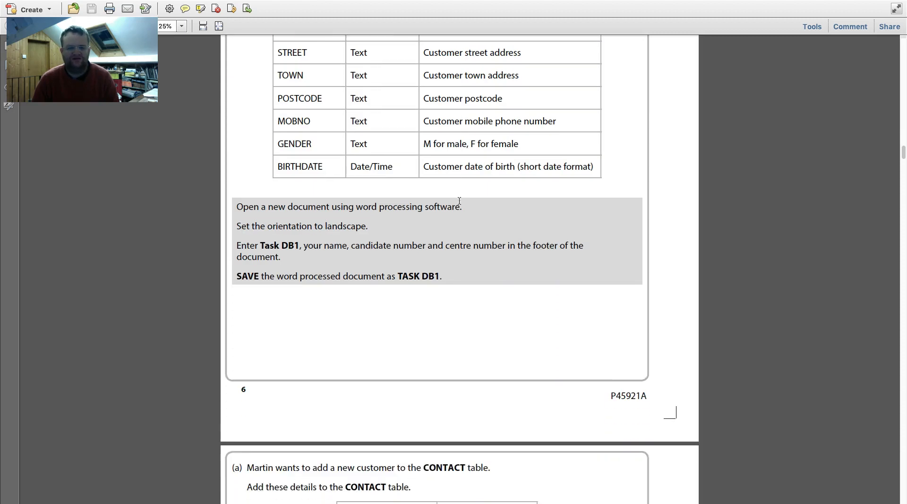
key(ctrl+Left)
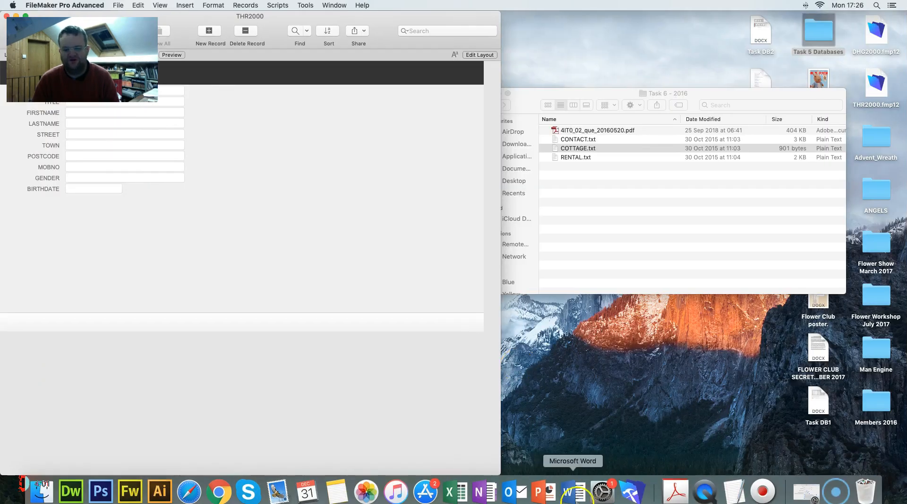
click(576, 497)
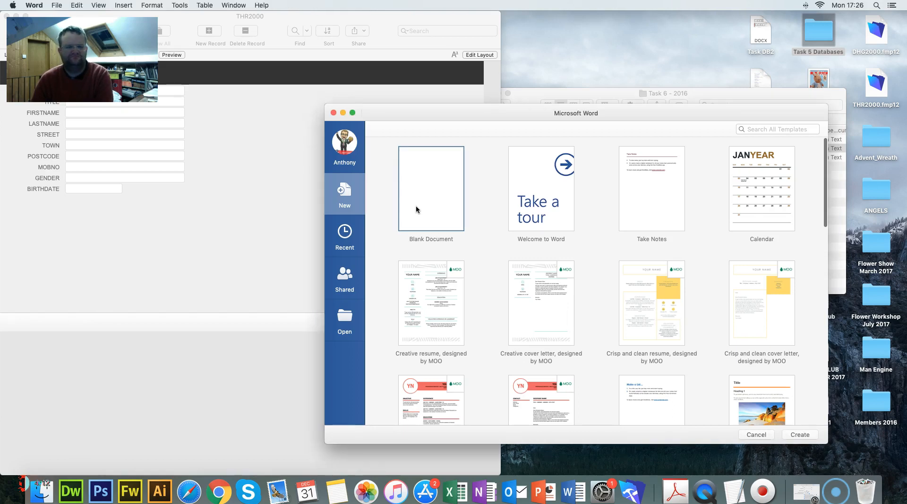
double_click(416, 207)
- Set the new document's page orientation to landscape
click(344, 21)
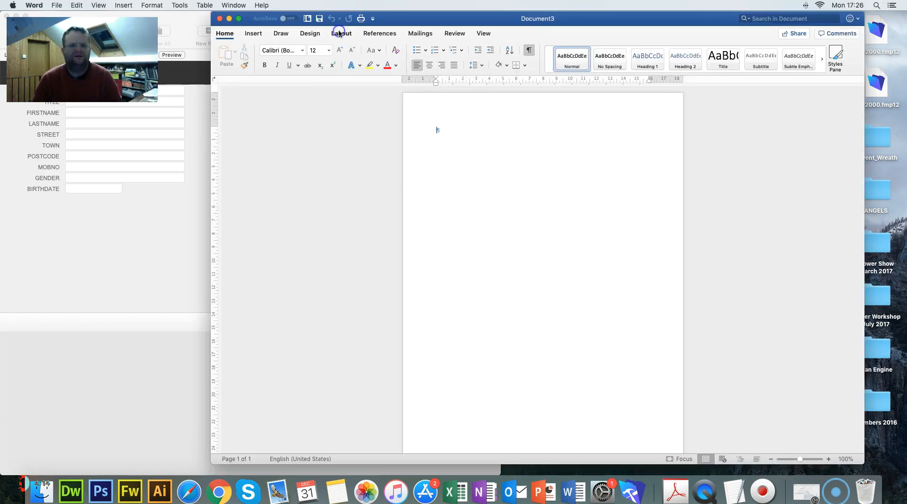
click(341, 33)
click(267, 55)
click(265, 97)
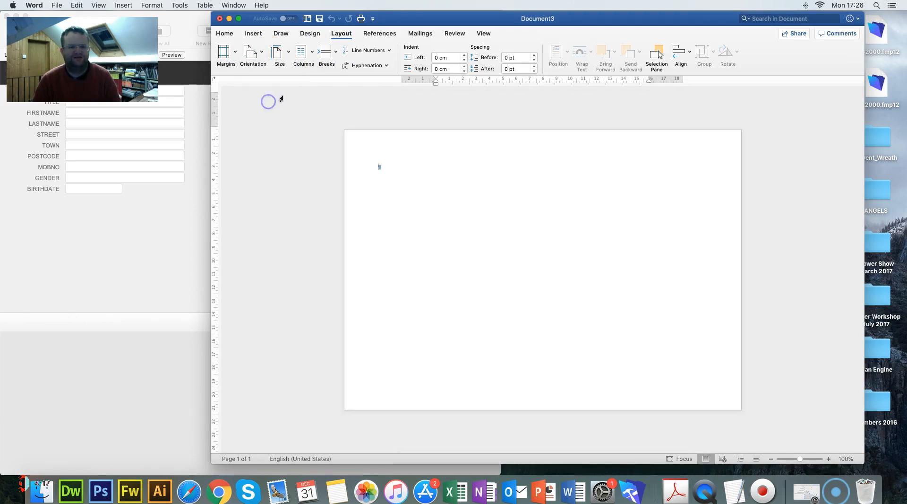
- Insert a three-column footer and enter TASK DB1 in its left placeholder
click(260, 34)
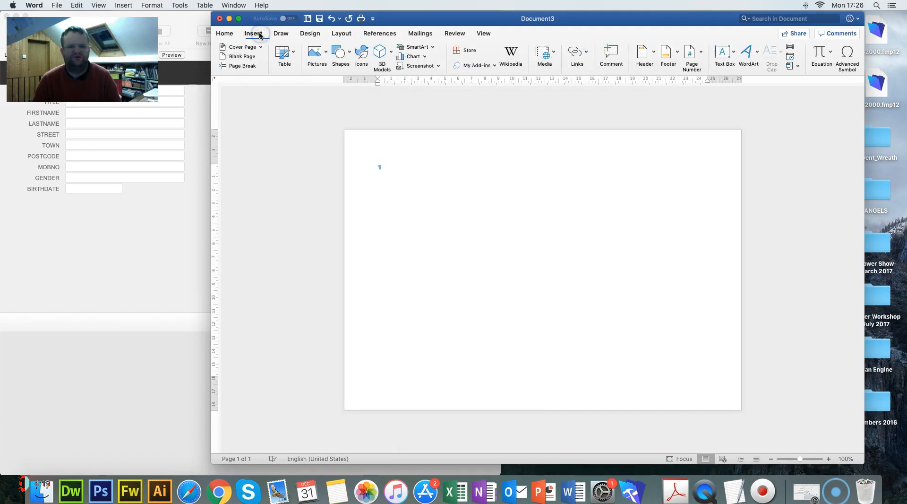
click(677, 56)
click(721, 175)
click(392, 394)
text(TA)
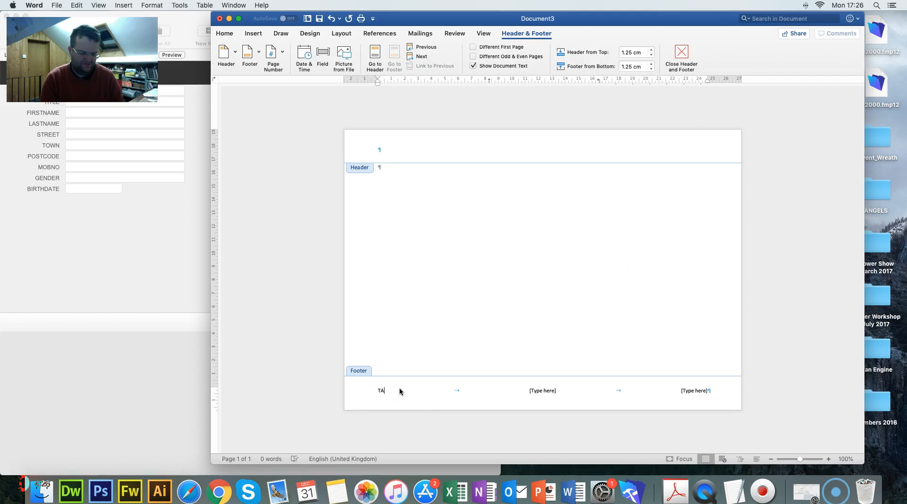
text(SK DB1)
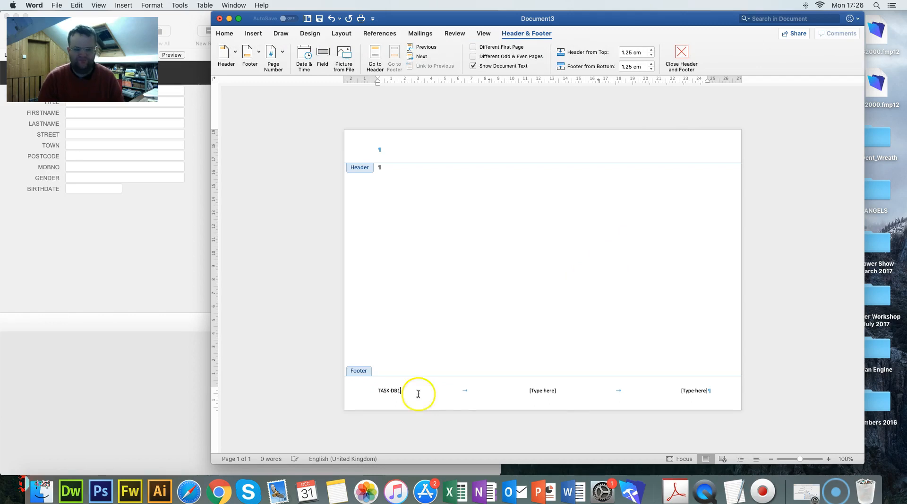
- Clear the footer's middle placeholder, enter the candidate's full name in the right one, and return to the document body
click(548, 392)
key(BackSpace)
click(694, 392)
text(ANTHONY VL)
key(BackSpace)
text(C)
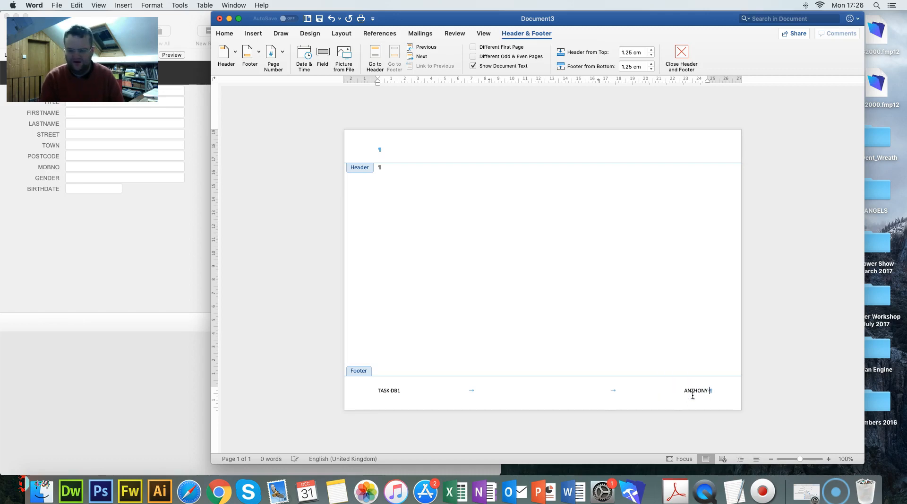
text(LIFFORD ORME)
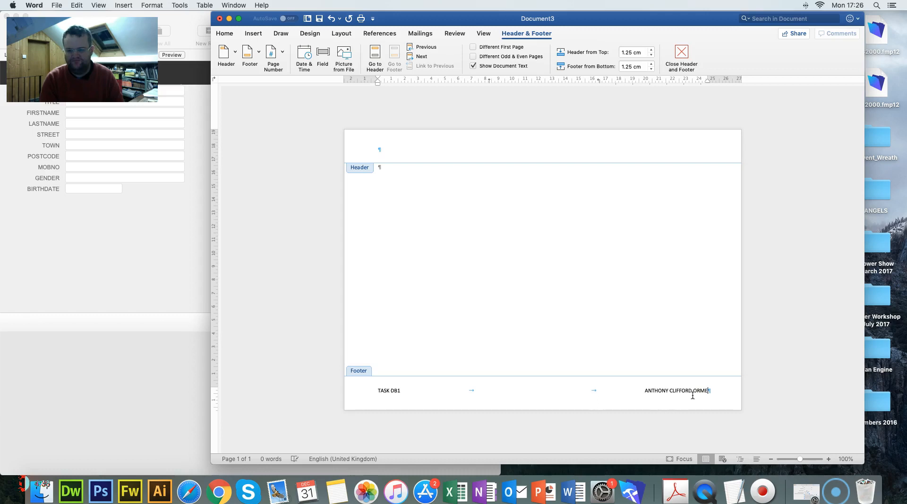
double_click(527, 295)
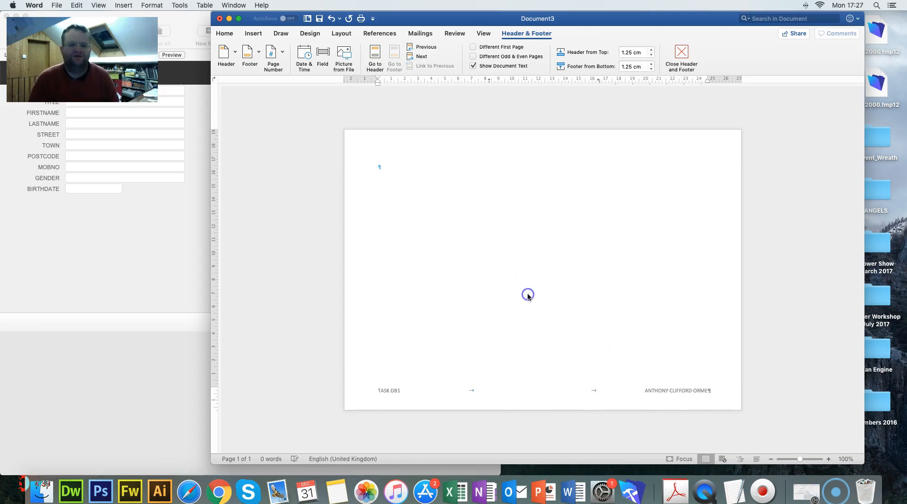
- Start saving the document, and move the old Task DB1 and Task DB2 files from the desktop to the Trash
click(51, 8)
click(73, 75)
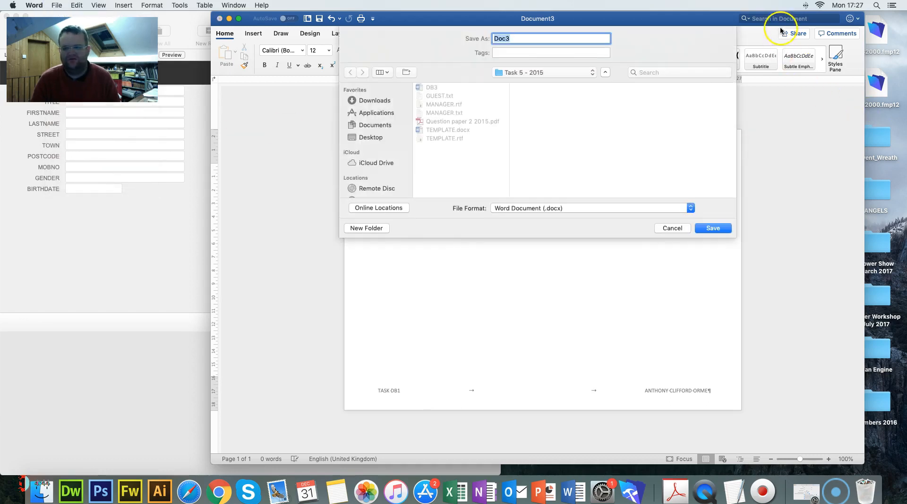
drag(699, 21, 467, 31)
drag(692, 94, 492, 246)
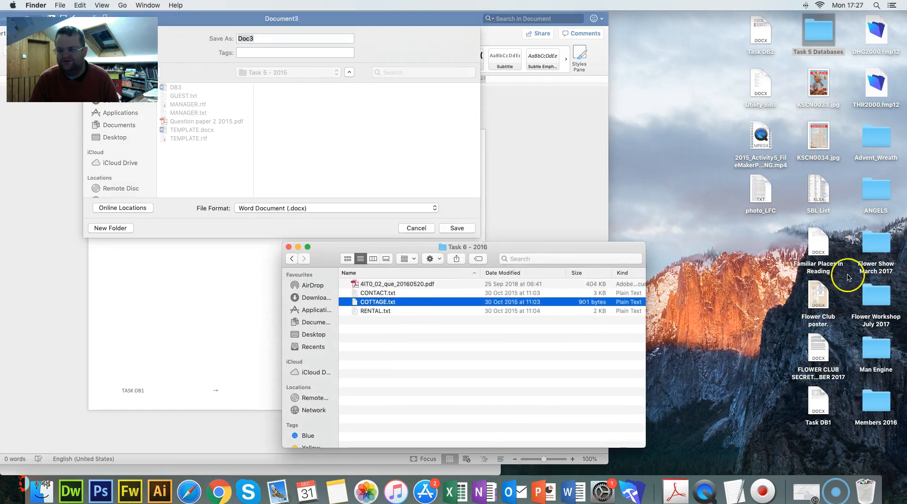
click(818, 396)
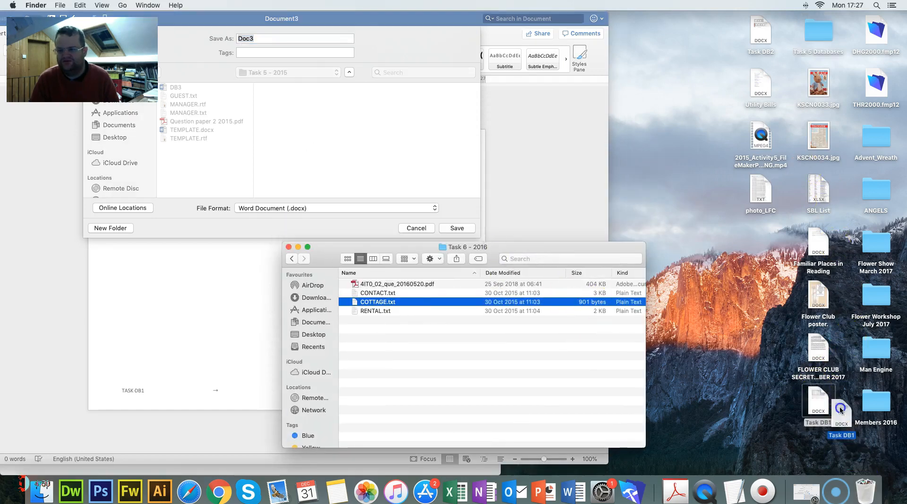
click(760, 46)
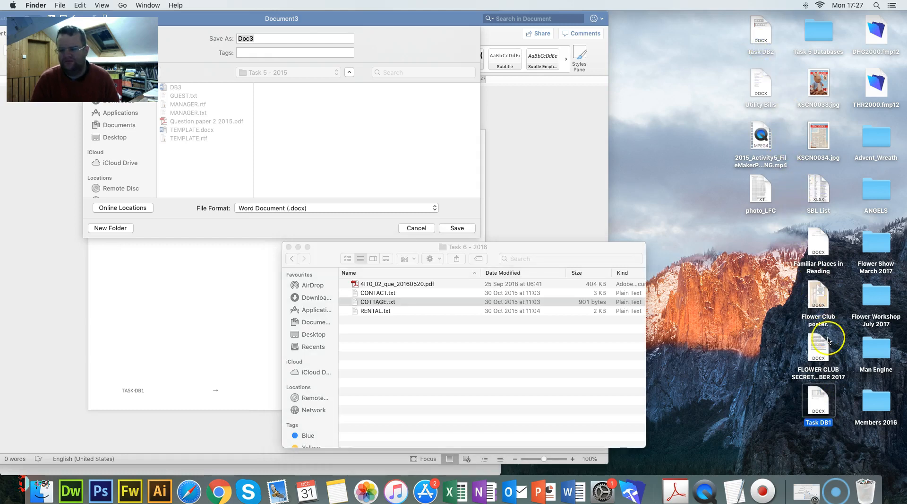
click(765, 31)
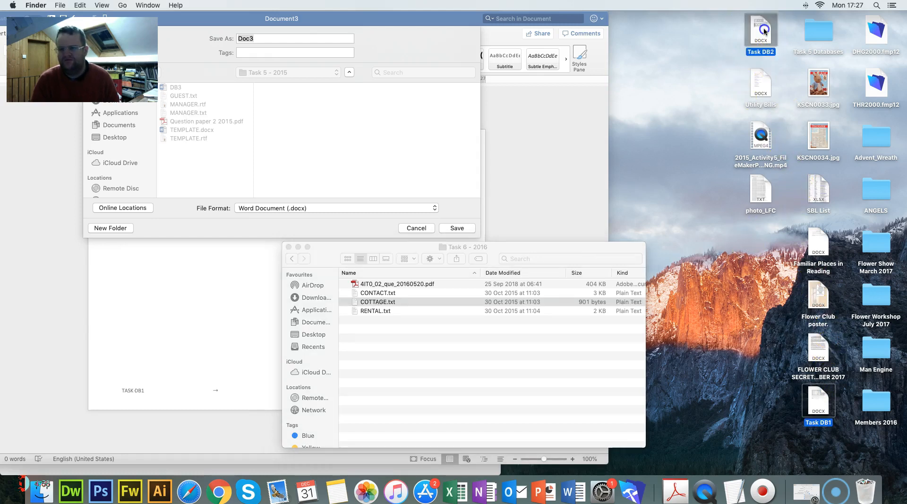
drag(760, 34, 864, 489)
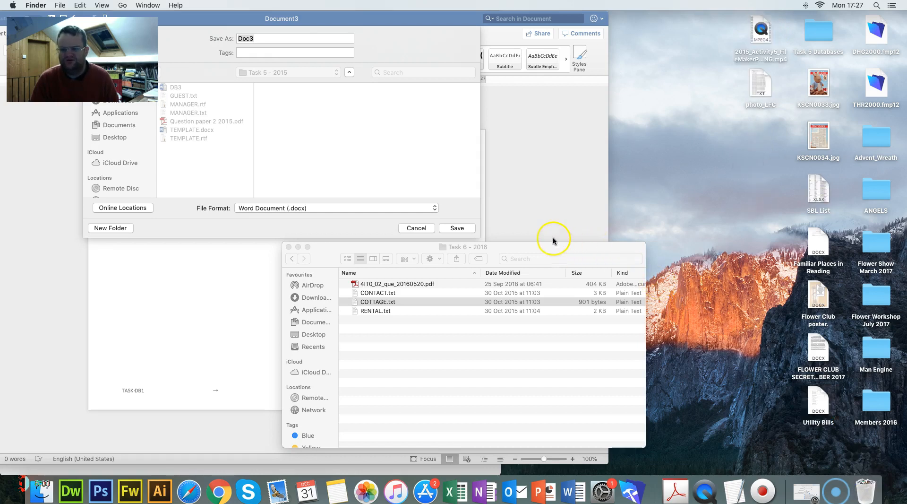
drag(519, 243, 786, 222)
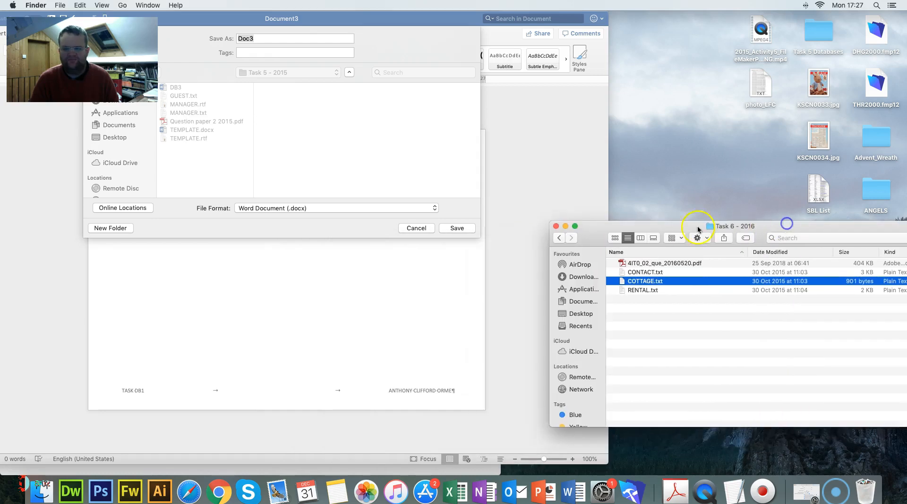
- Save the Word document as TASK DB1 in the Task 5 - 2015 folder
click(301, 114)
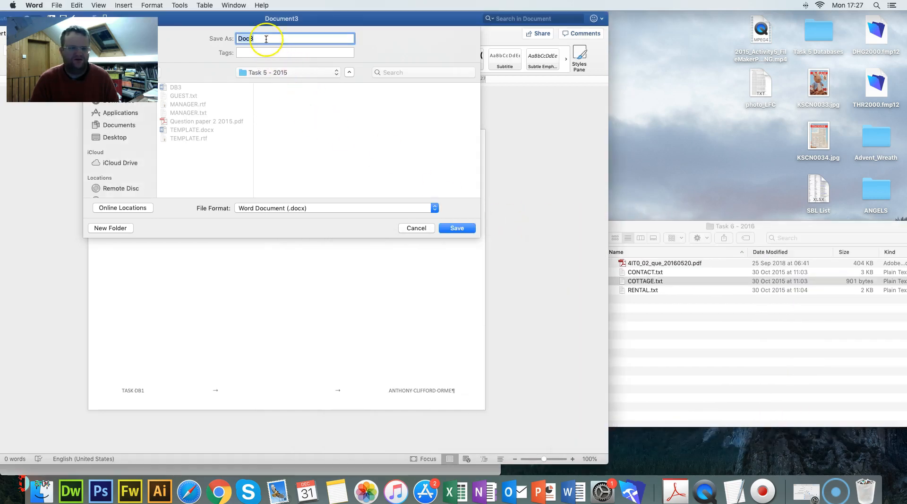
text(DB)
key(BackSpace)
key(BackSpace)
text(TASK DB1)
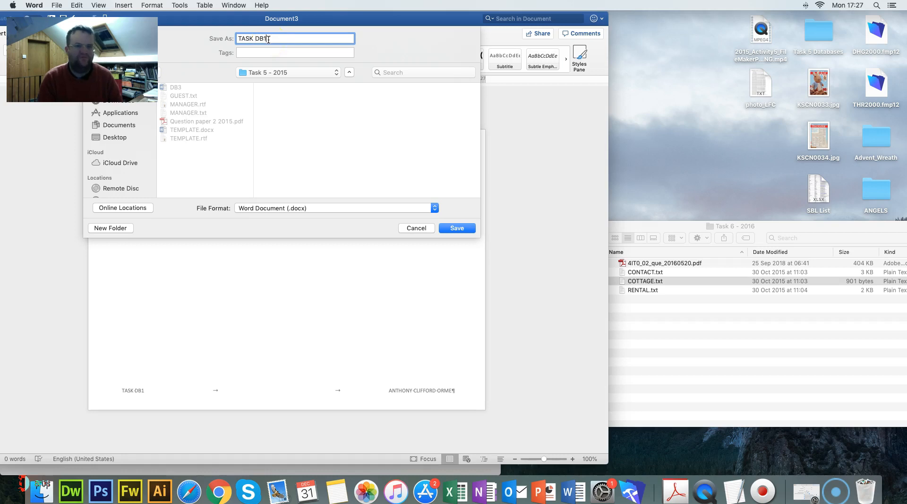
key(Return)
drag(699, 226, 589, 147)
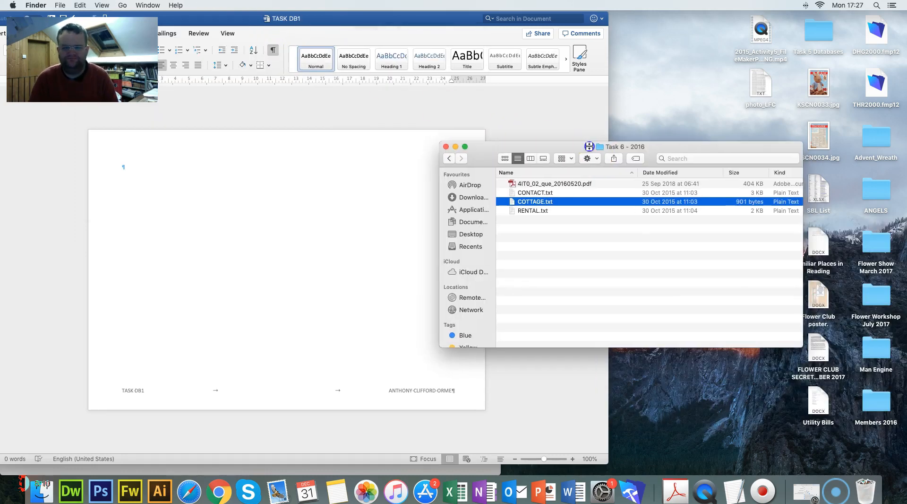
- Check the next CONTACT table tasks in the question paper, and switch to FileMaker Pro to show THR2000 in table view
key(ctrl+Right)
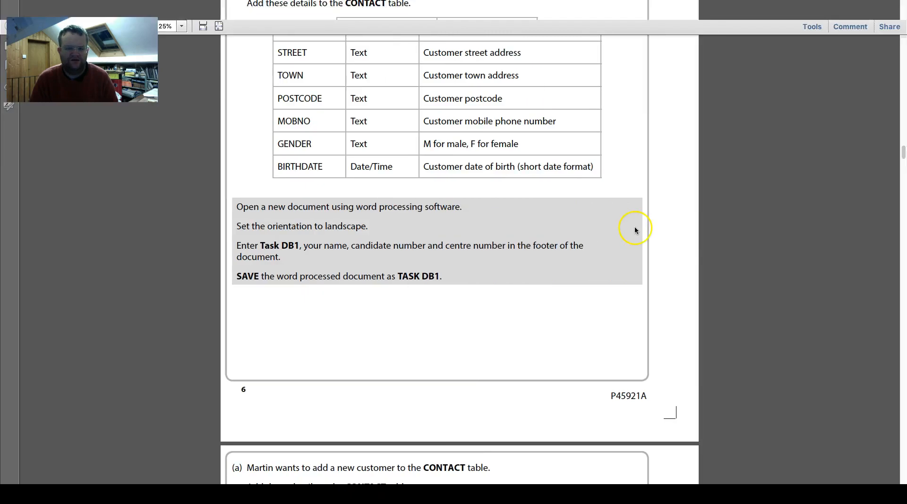
scroll(609, 283, down, 5)
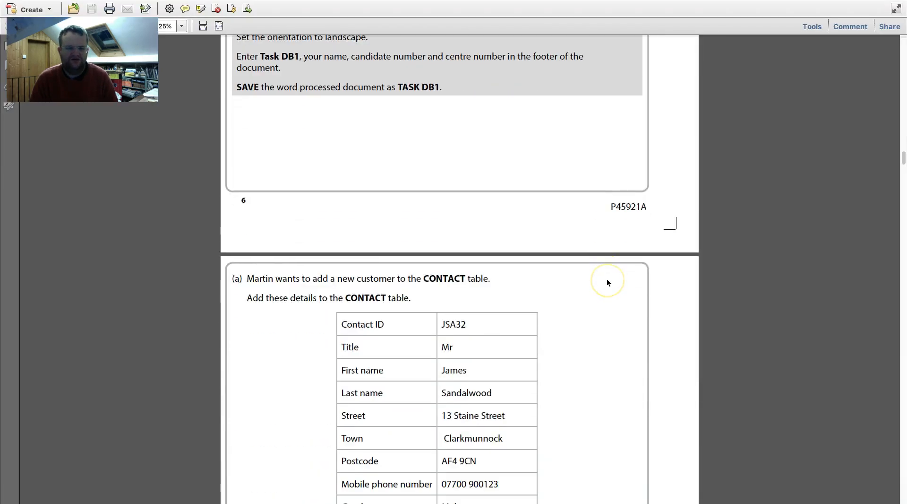
scroll(608, 283, down, 3)
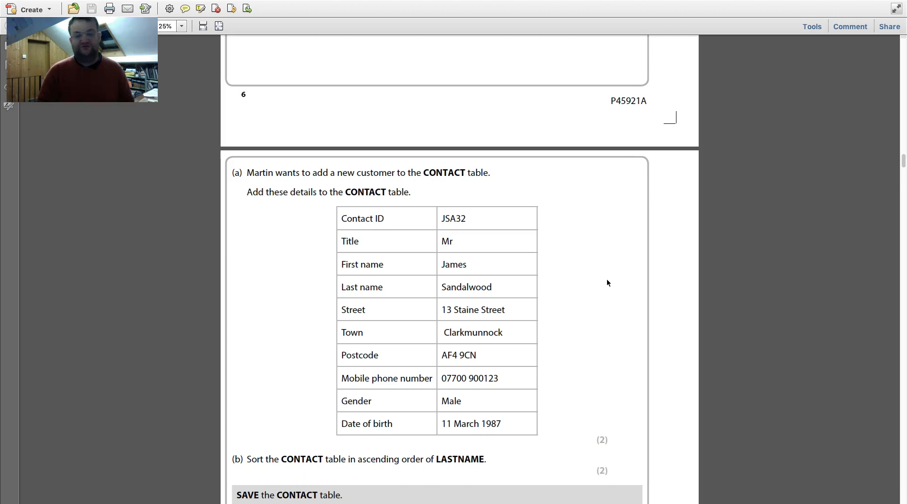
key(ctrl+Left)
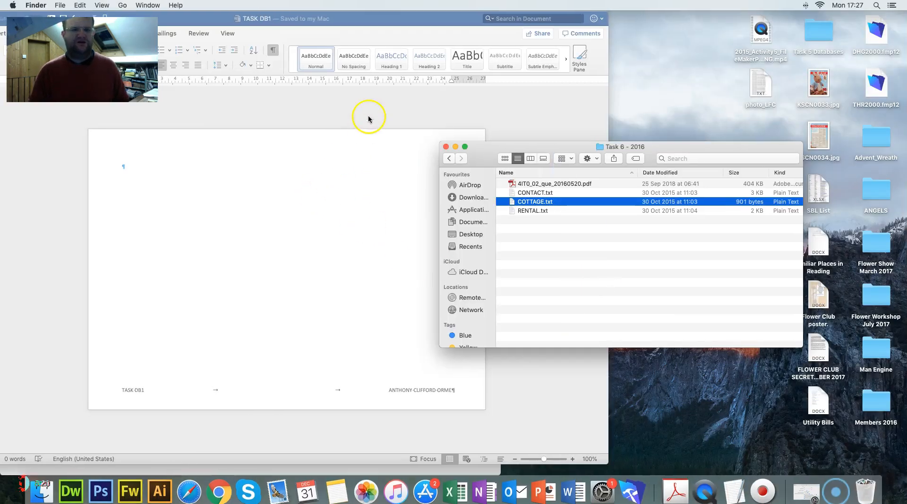
drag(265, 20, 521, 46)
click(299, 16)
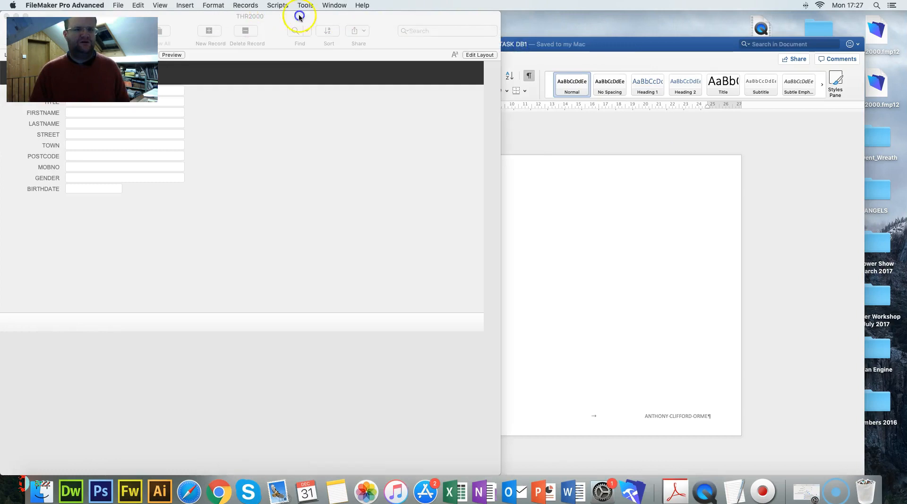
drag(299, 16, 590, 18)
click(439, 57)
click(439, 57)
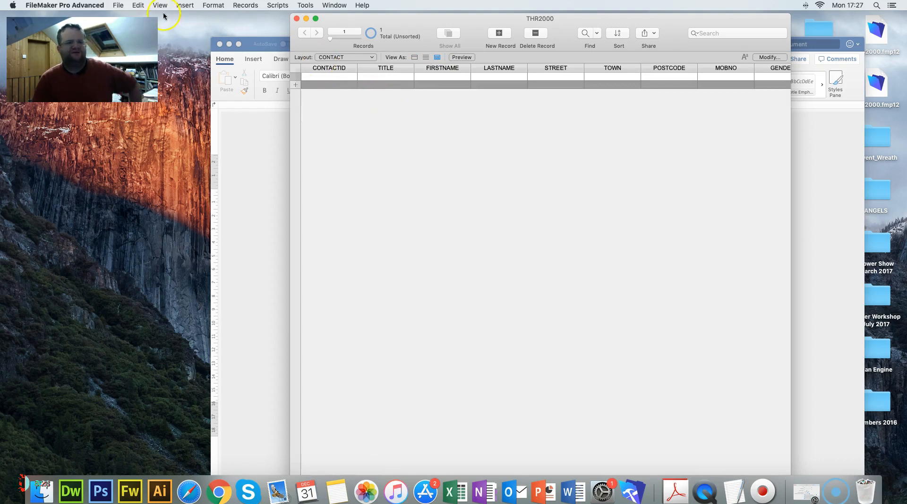
- Start a file import into the CONTACT table from the comma-separated CONTACT.txt in Task 5 Databases, Task 6 - 2016
click(122, 6)
mouse_move(198, 167)
click(260, 169)
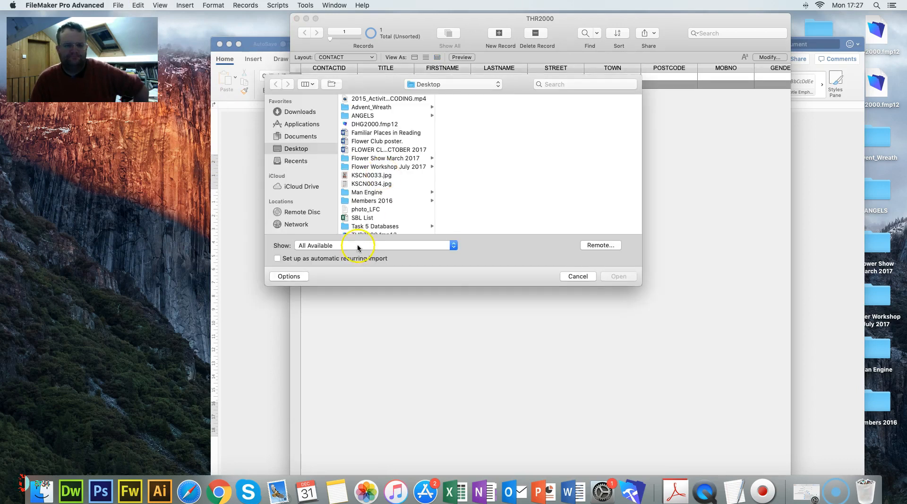
click(358, 246)
click(361, 273)
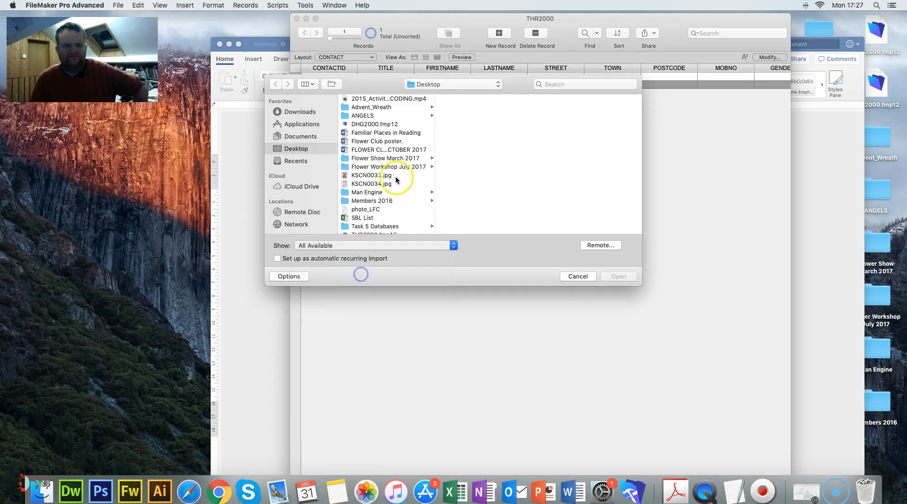
scroll(393, 198, down, 1)
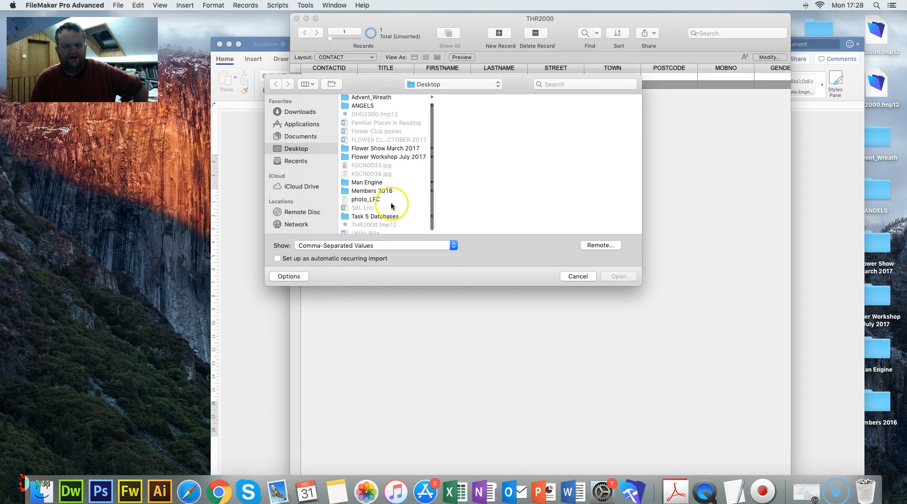
click(387, 213)
click(463, 107)
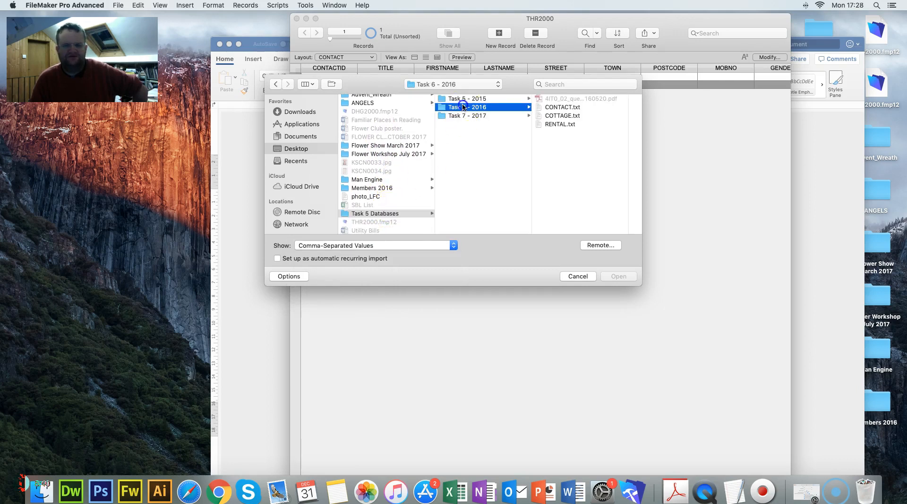
click(568, 109)
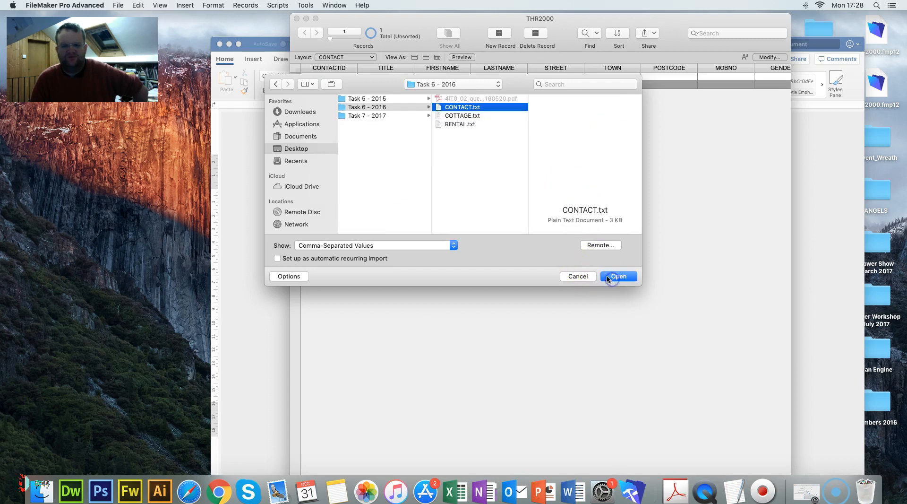
key(Return)
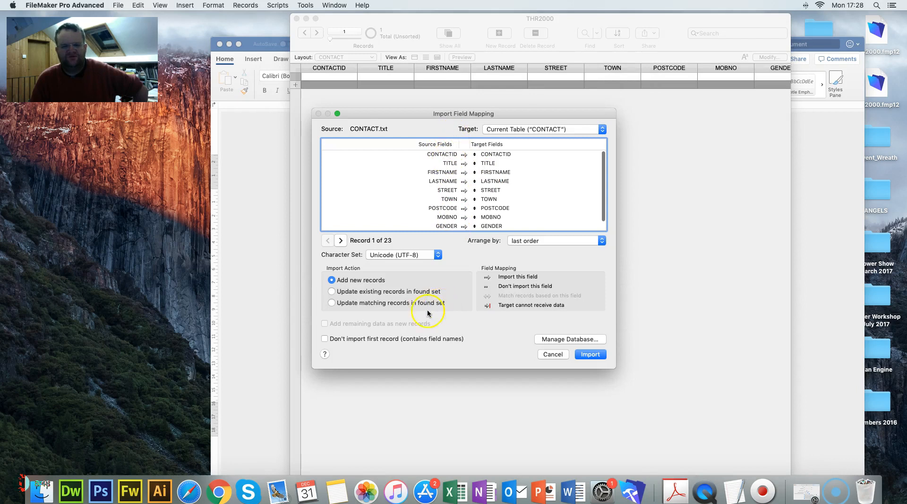
- Import the mapped fields as new records, skipping the first record that contains the field names, and close the import summary
click(323, 338)
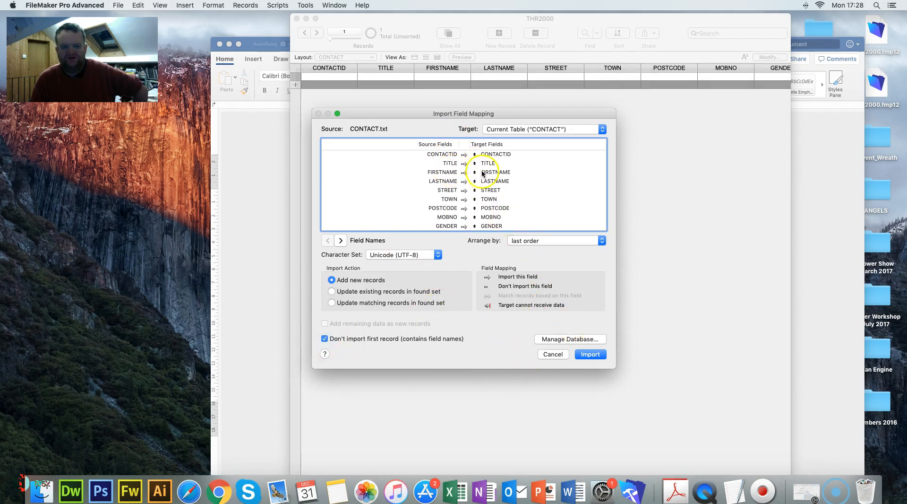
scroll(473, 229, down, 1)
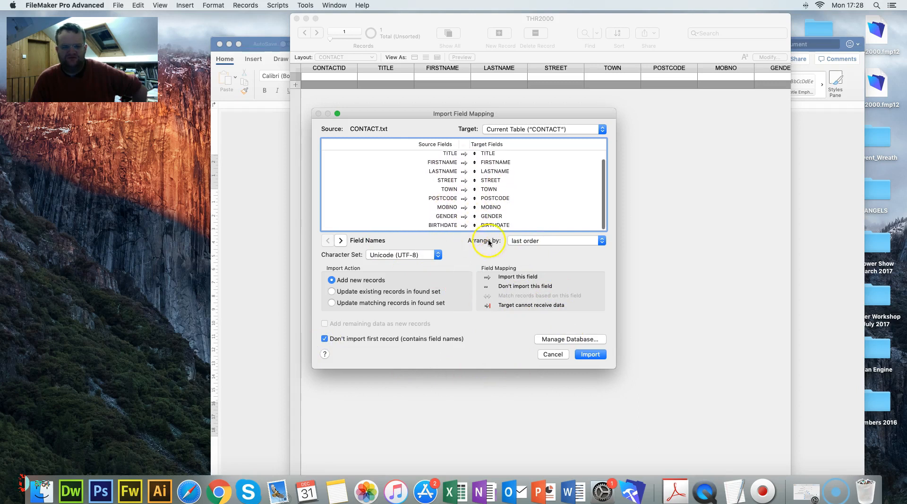
click(590, 354)
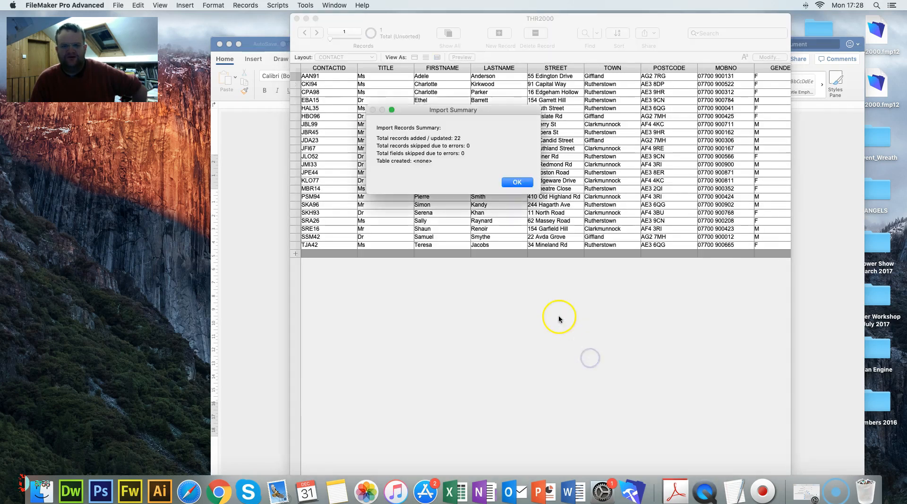
click(511, 184)
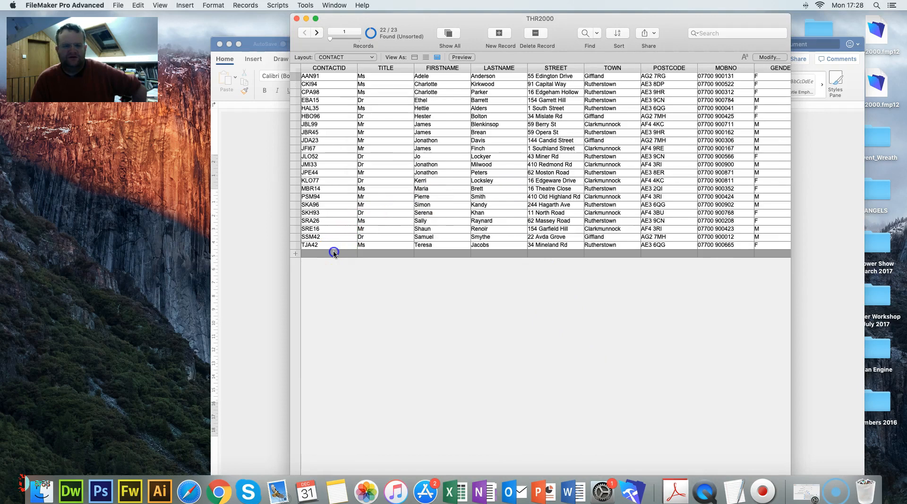
- Add a record to the CONTACT table with the question paper's contact ID, title Mr, and the customer's first and last names
click(334, 253)
key(ctrl+Right)
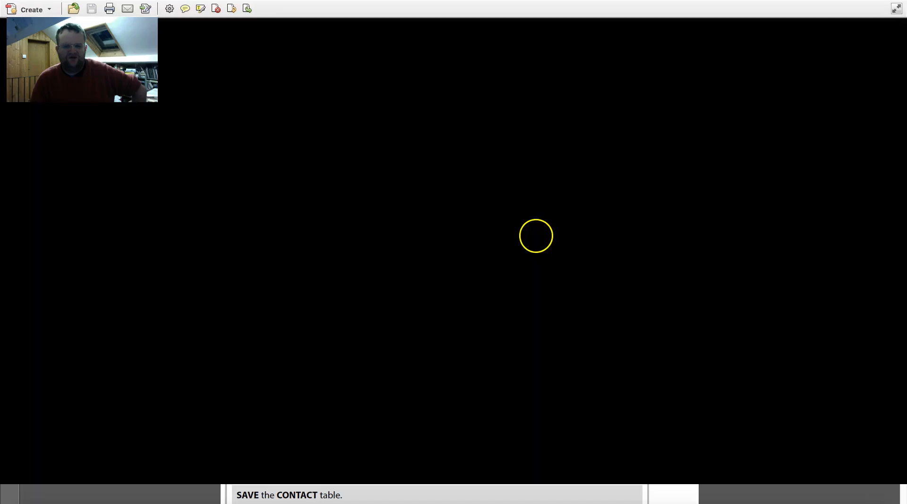
key(ctrl+Left)
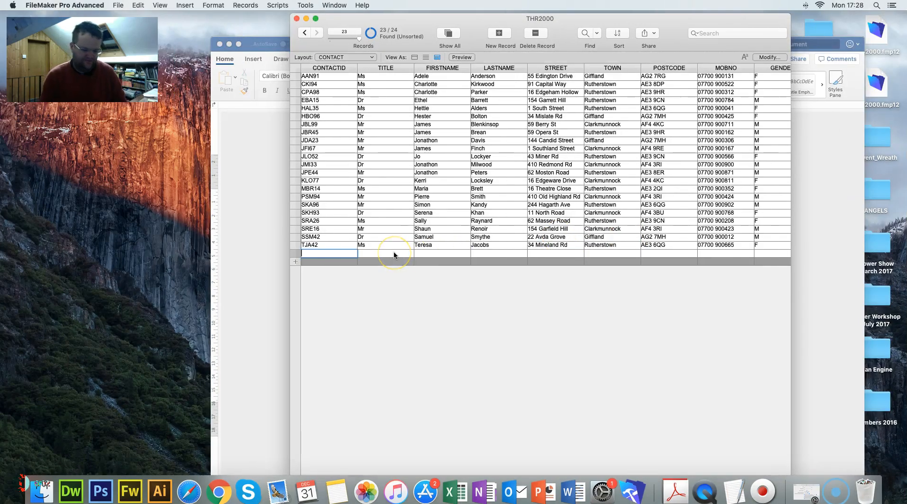
click(392, 253)
key(ctrl+Right)
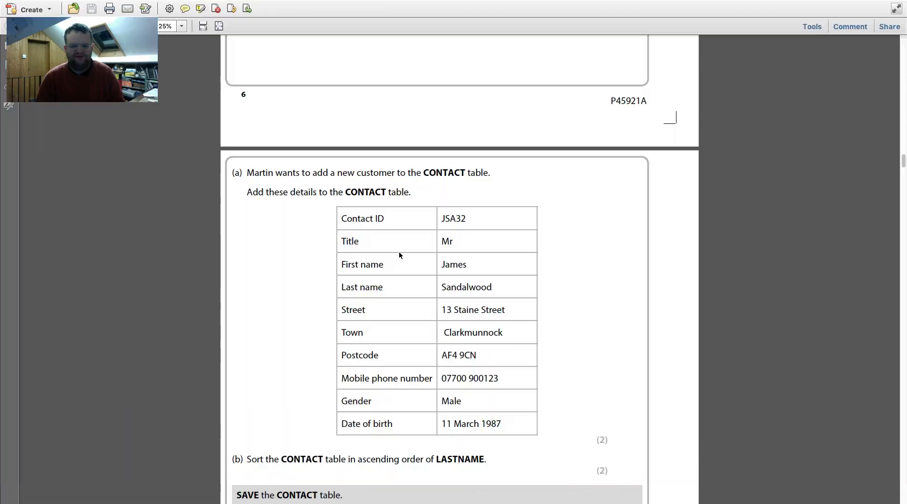
key(ctrl+Left)
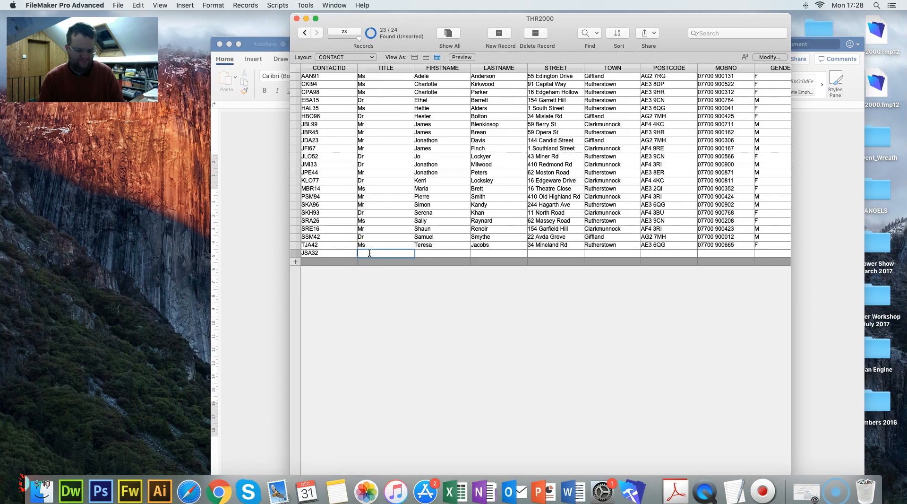
click(436, 252)
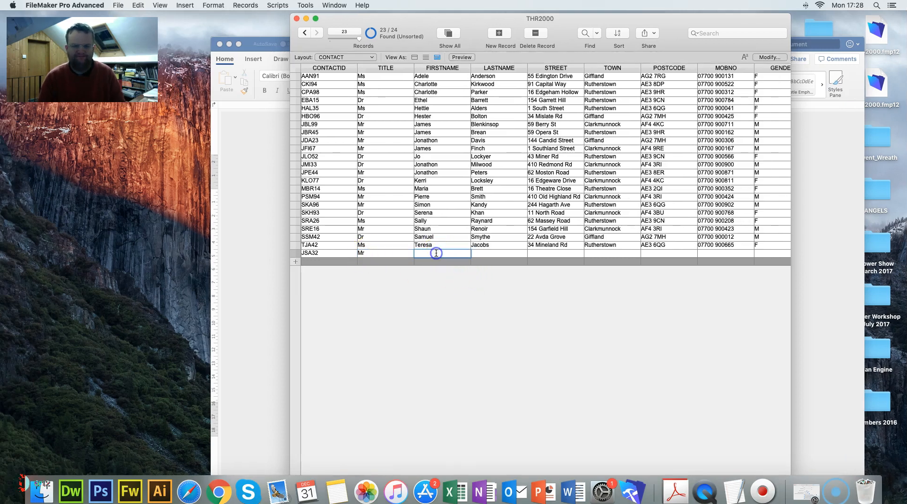
text(James)
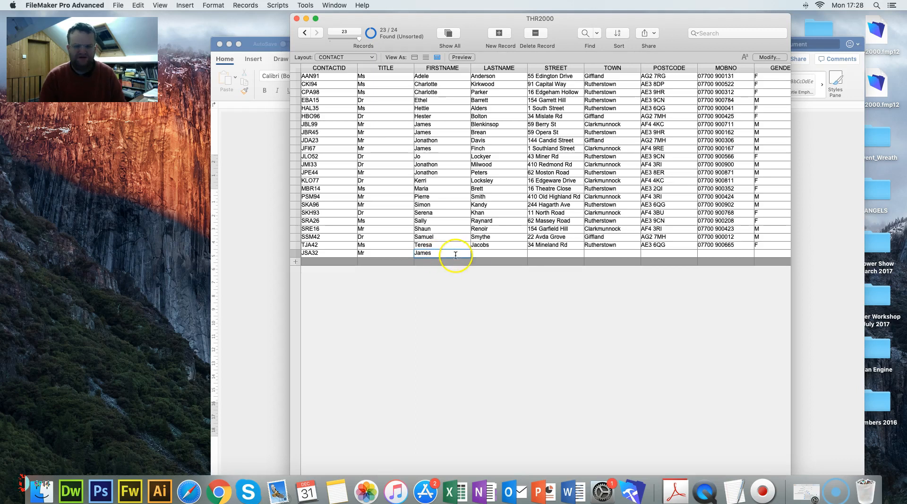
click(484, 254)
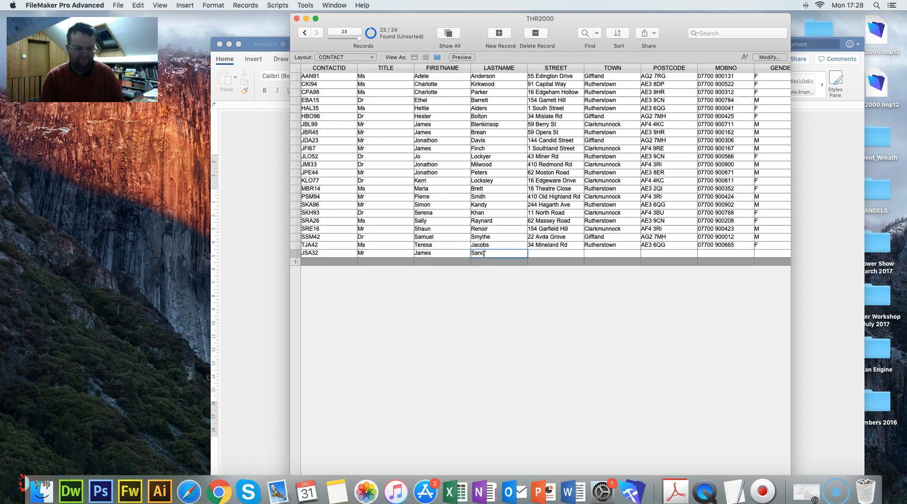
- Fill in the new customer's street address from the question paper's details table
click(539, 252)
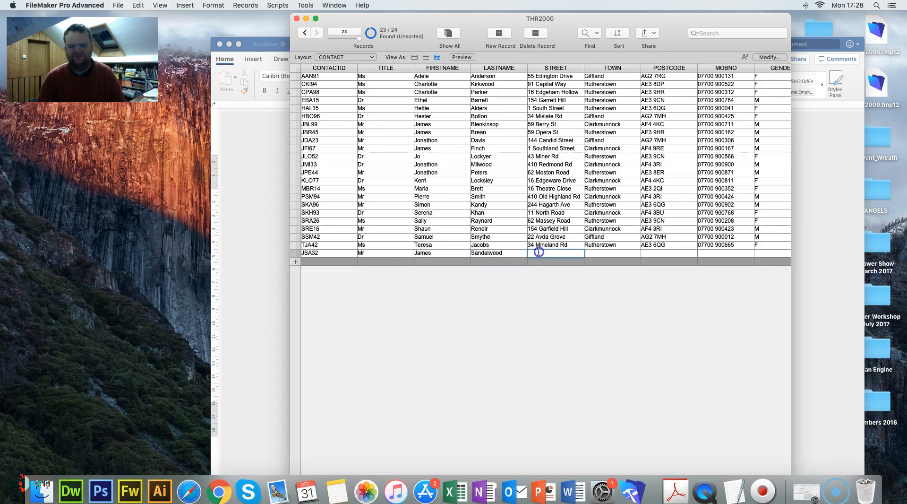
key(super+Tab)
key(super+Tab)
key(super+Tab)
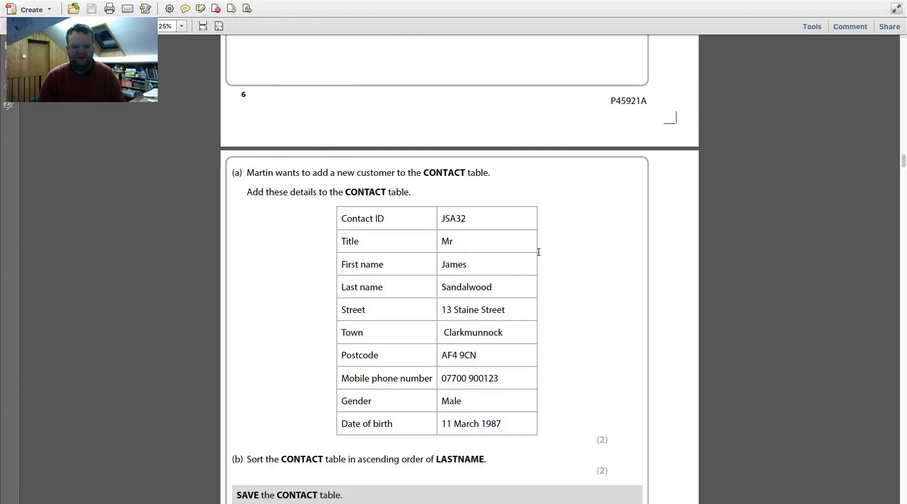
key(super+Tab)
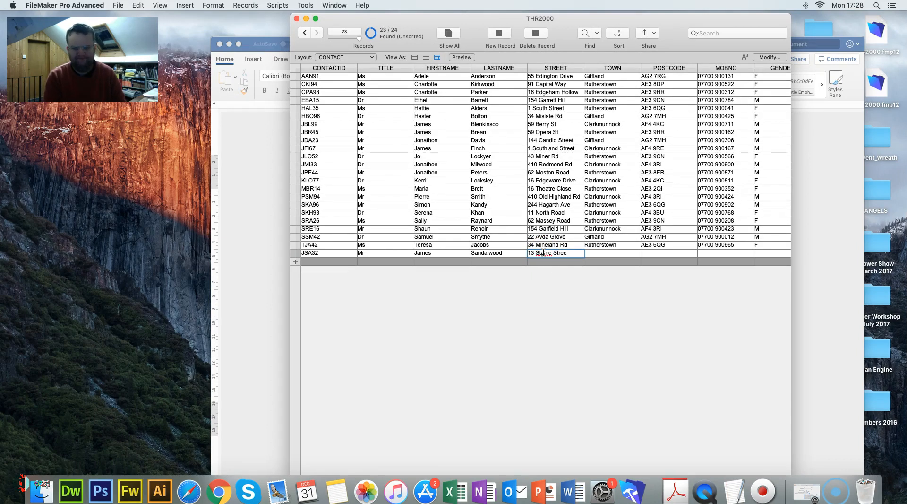
- Fill in the new customer's town and postcode from the question paper
click(601, 254)
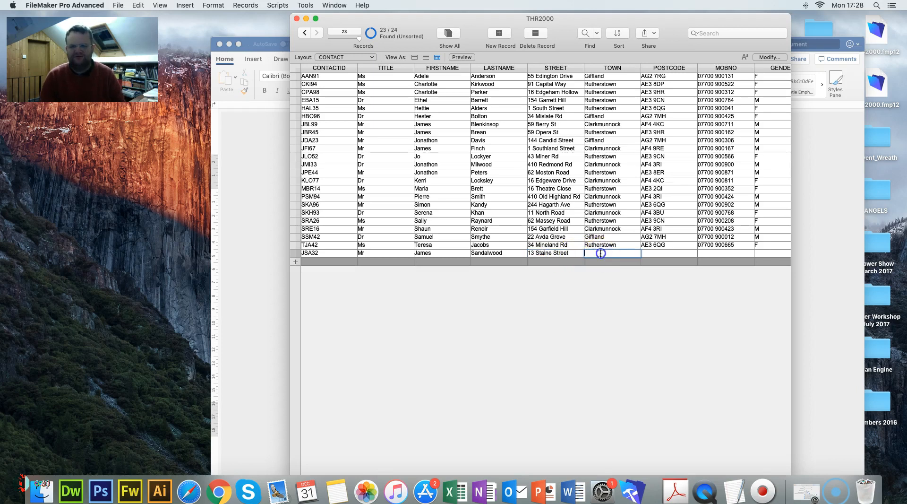
key(super+Tab)
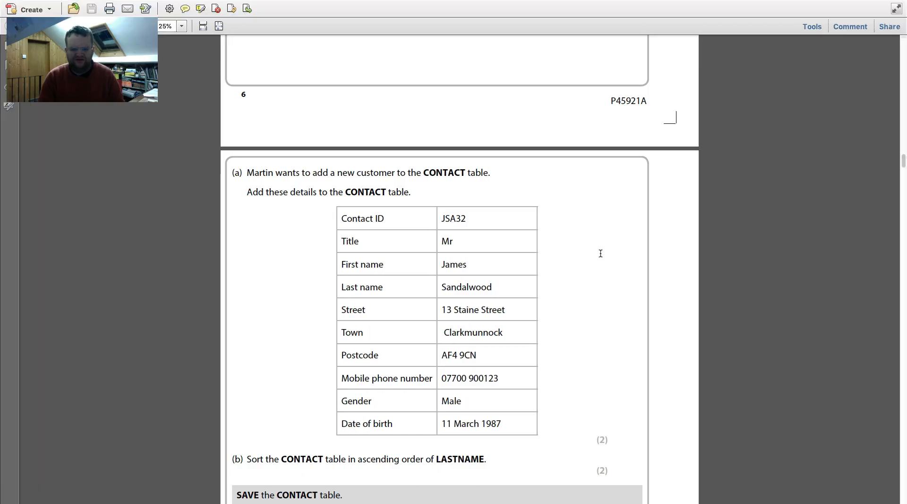
key(super+Tab)
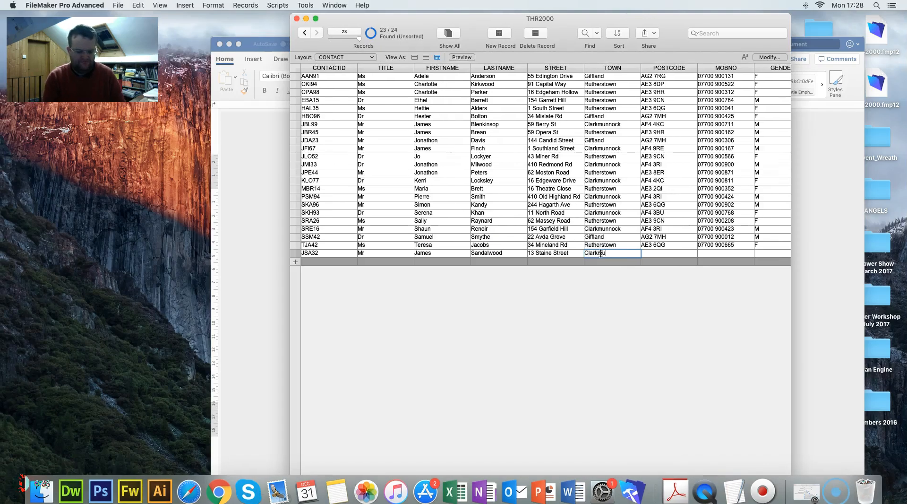
click(648, 254)
key(super+Tab)
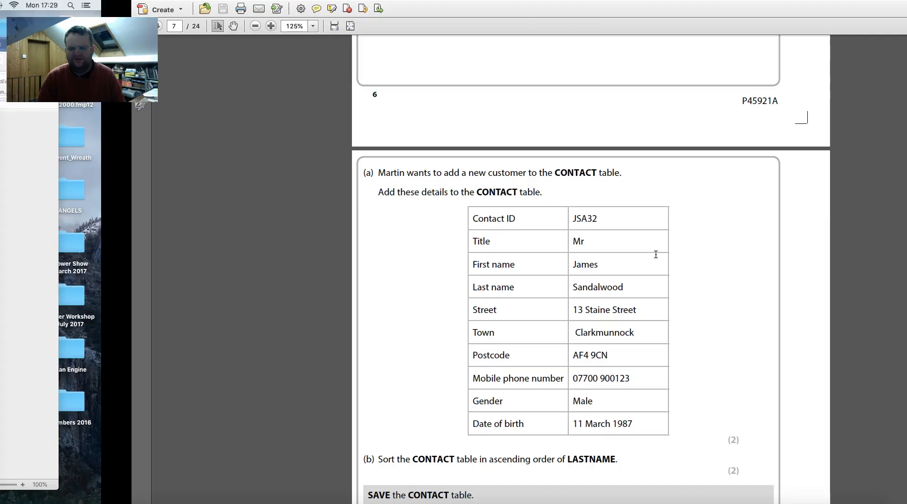
key(super+Tab)
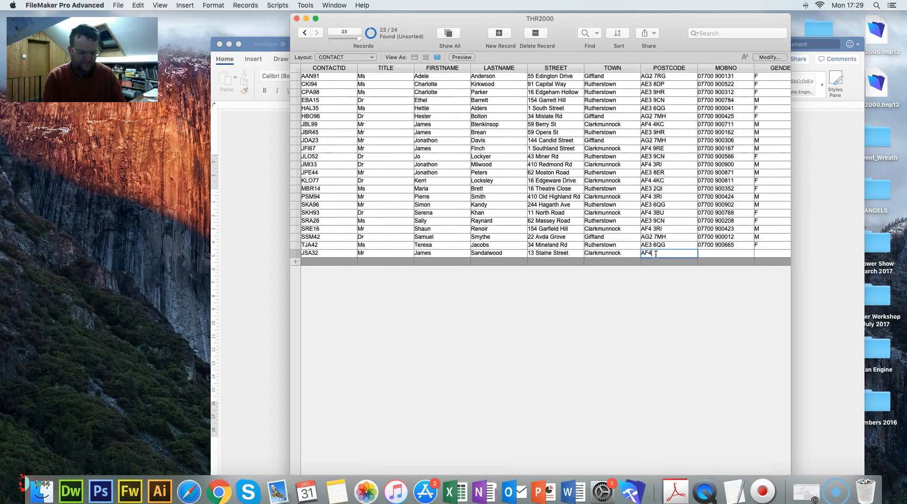
- Enter the new customer's mobile phone number from the question paper in the MOBNO field
click(706, 254)
key(super+Tab)
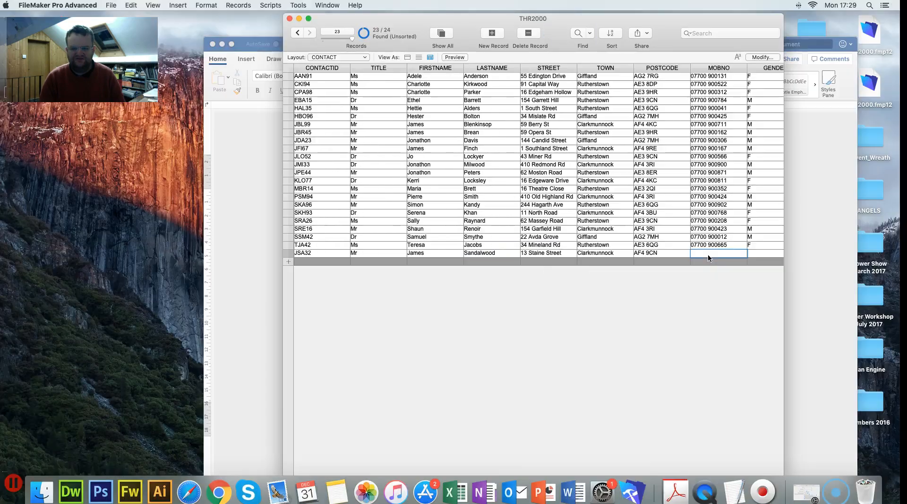
text(7700)
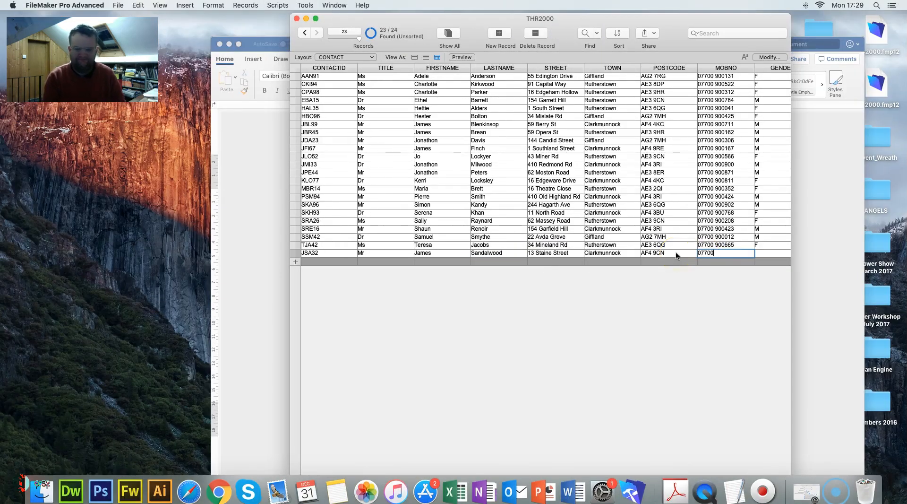
key(ctrl+Right)
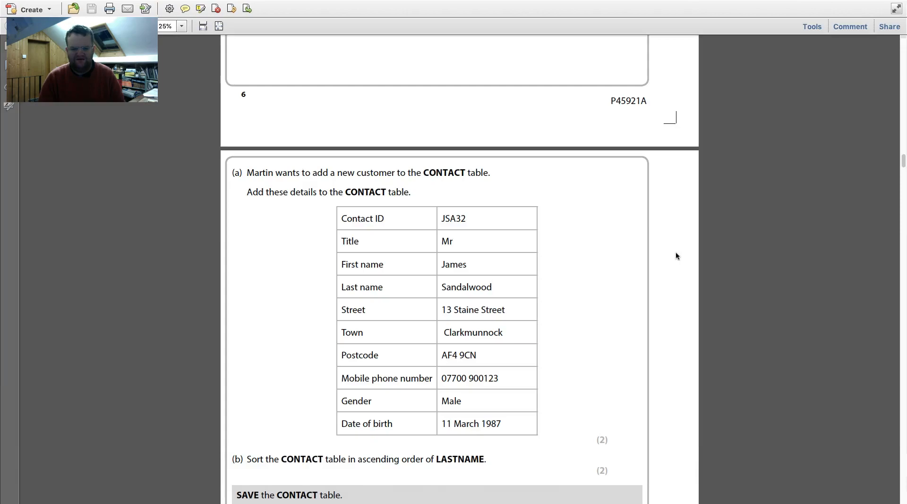
key(ctrl+Left)
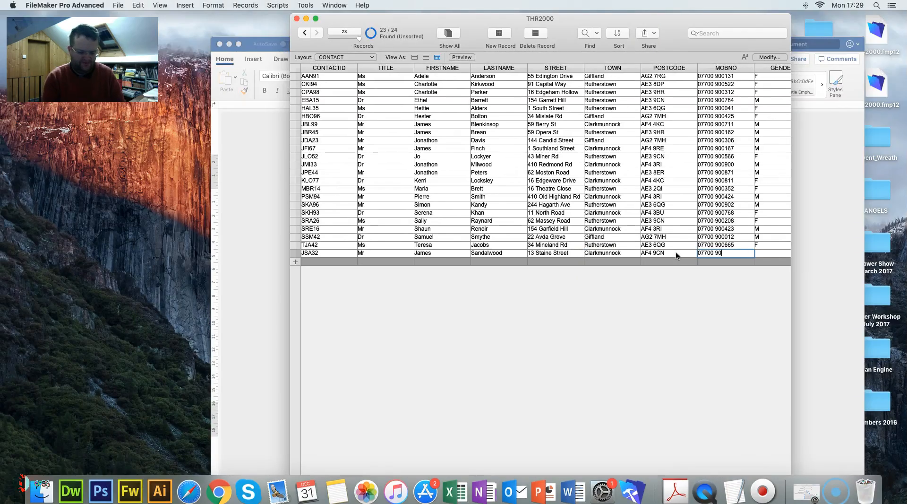
- Set the new customer's gender to M, checking it against the question paper's details table
click(766, 254)
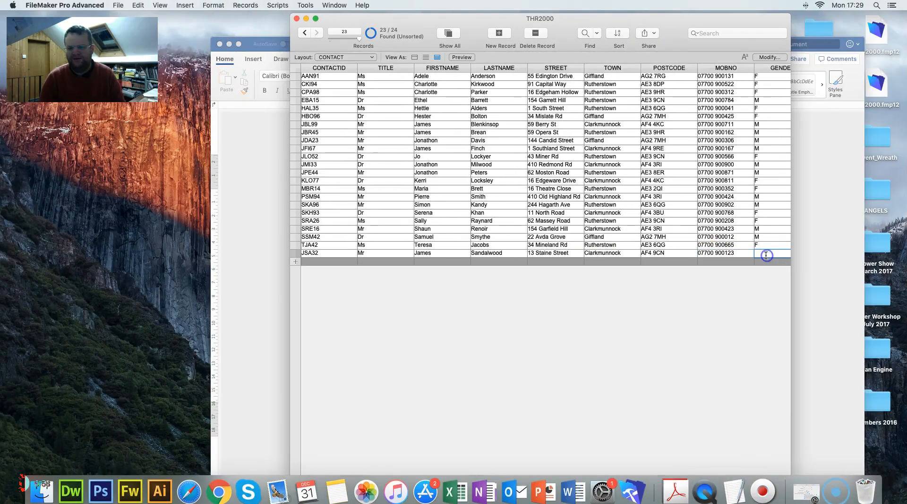
scroll(766, 254, right, 3)
key(ctrl+Right)
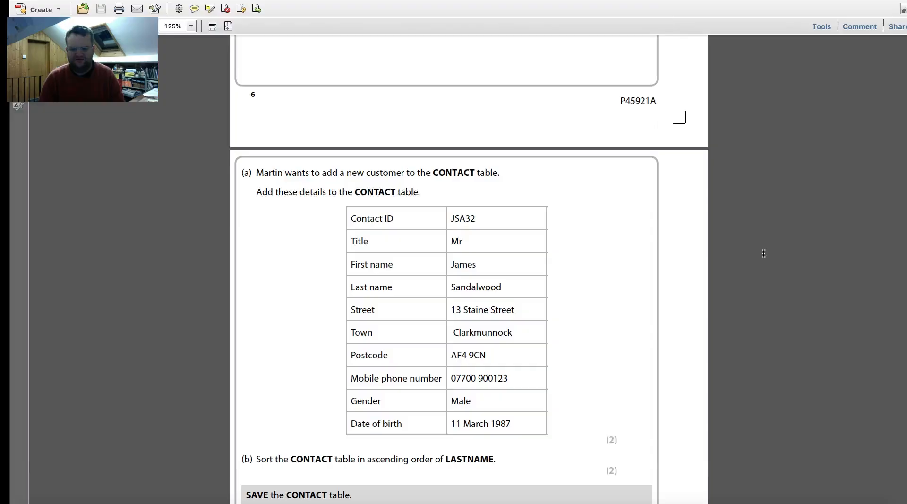
key(ctrl+Left)
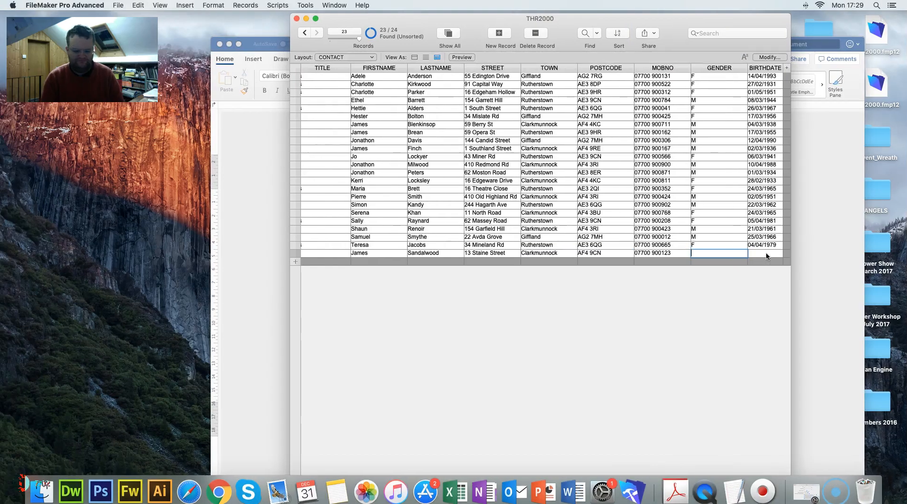
- Enter the new customer's date of birth from the question paper in the BIRTHDATE field
click(766, 254)
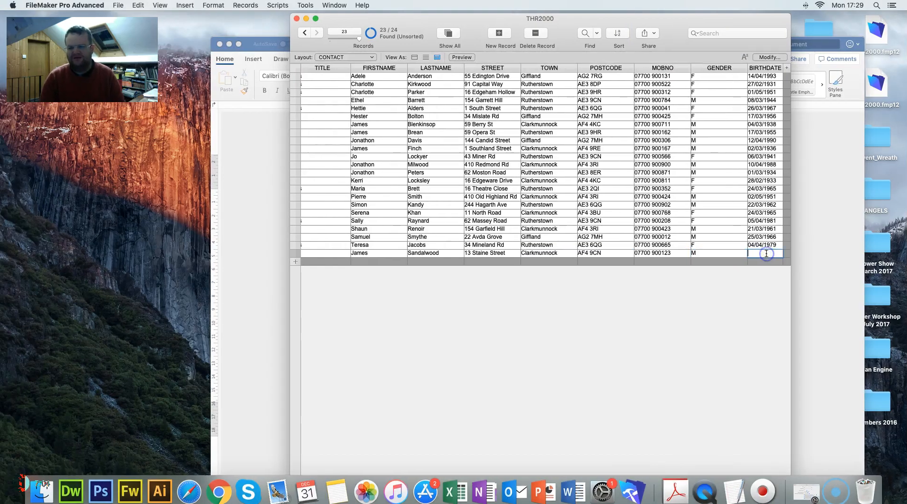
key(ctrl+Right)
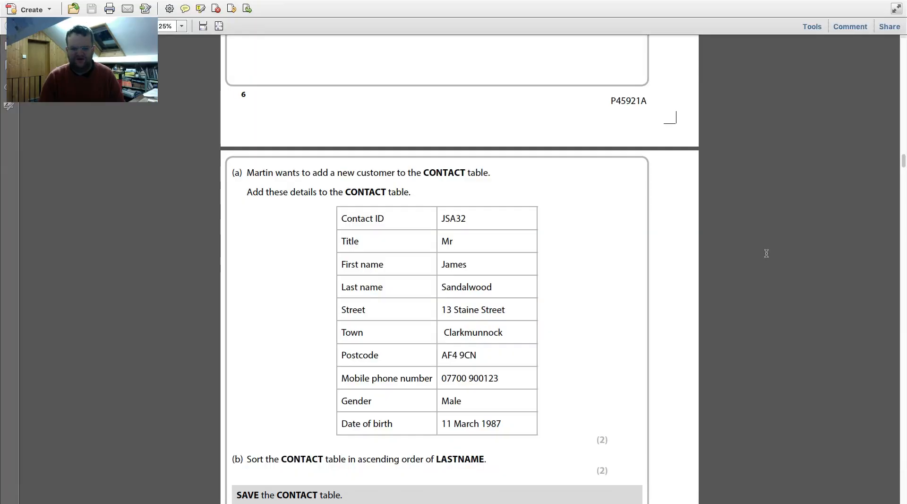
key(ctrl+Left)
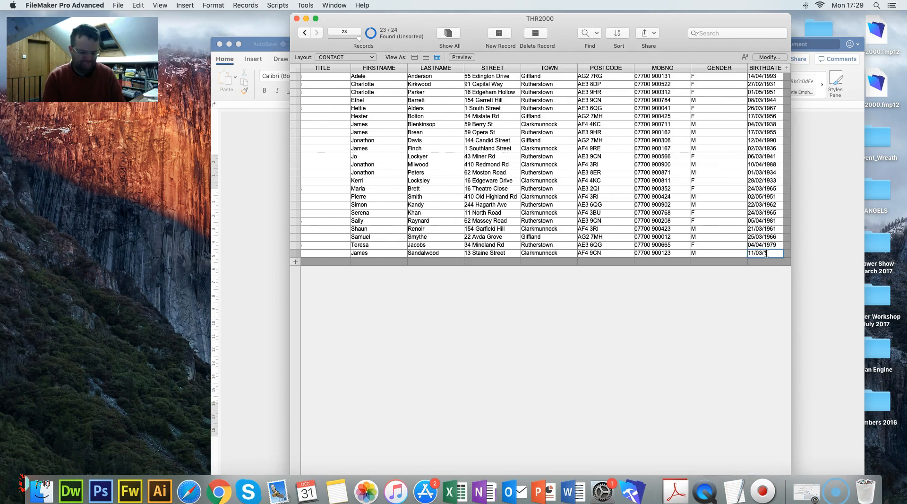
text(11/03/1987)
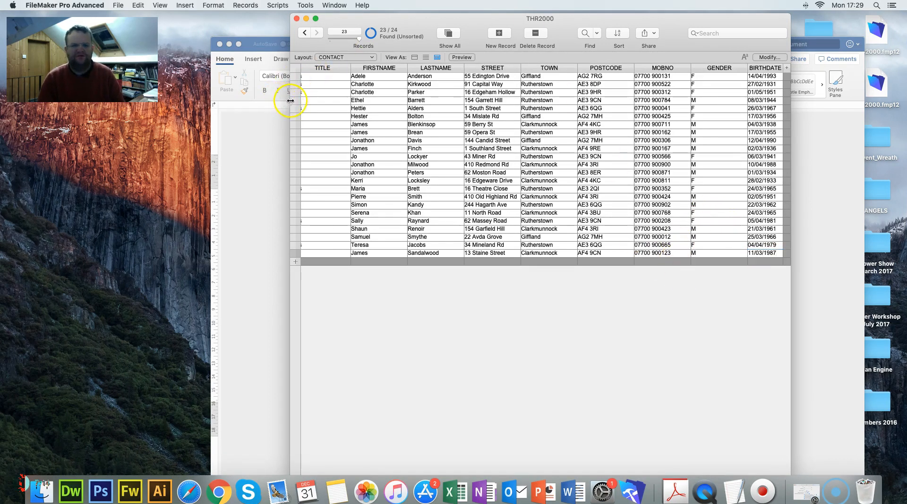
- Widen the THR2000 window so that every column of the CONTACT table fits in view
drag(205, 96, 195, 97)
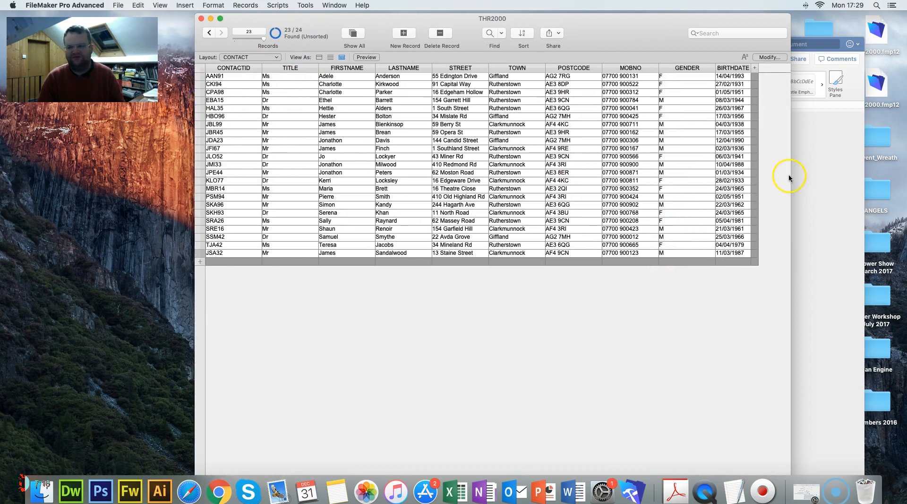
drag(816, 176, 823, 177)
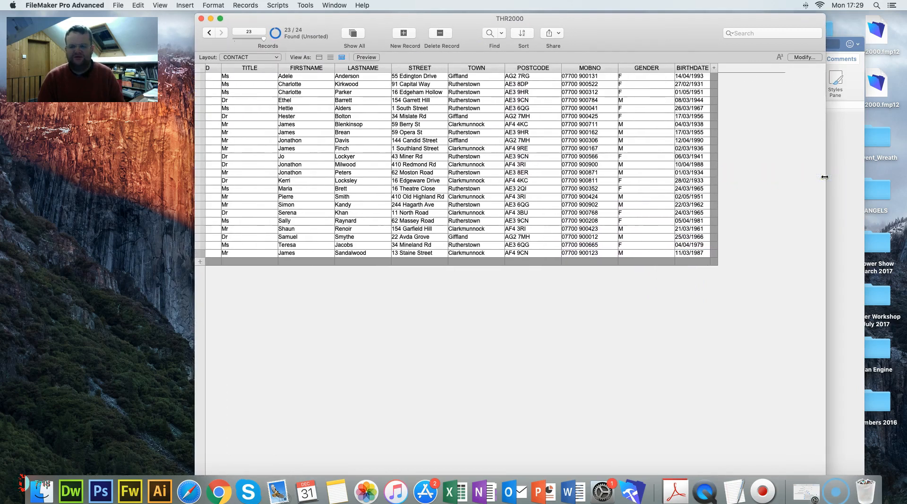
- Sort the CONTACT records in ascending order of LASTNAME, as asked in part (b) of the question paper
key(ctrl+Right)
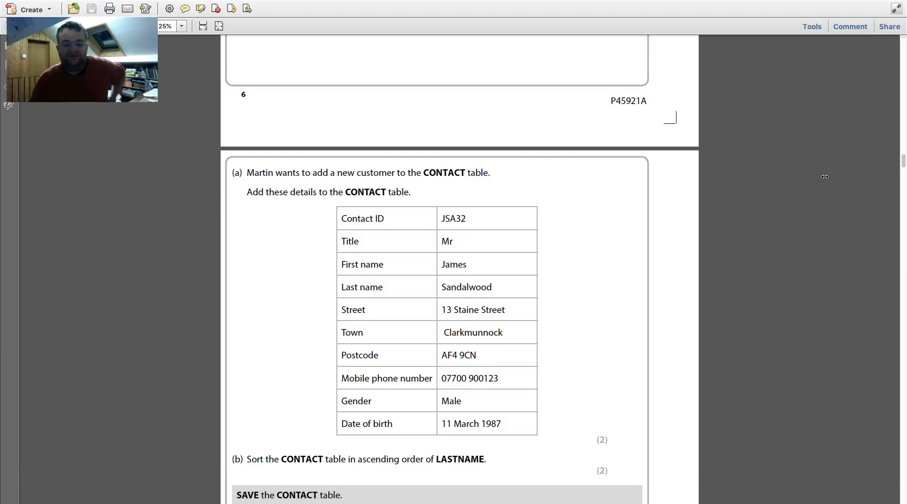
key(ctrl+Left)
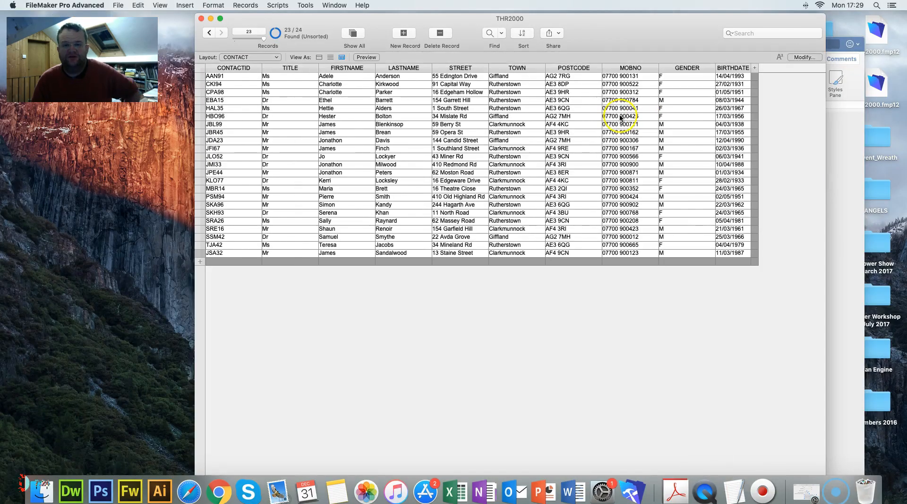
click(523, 35)
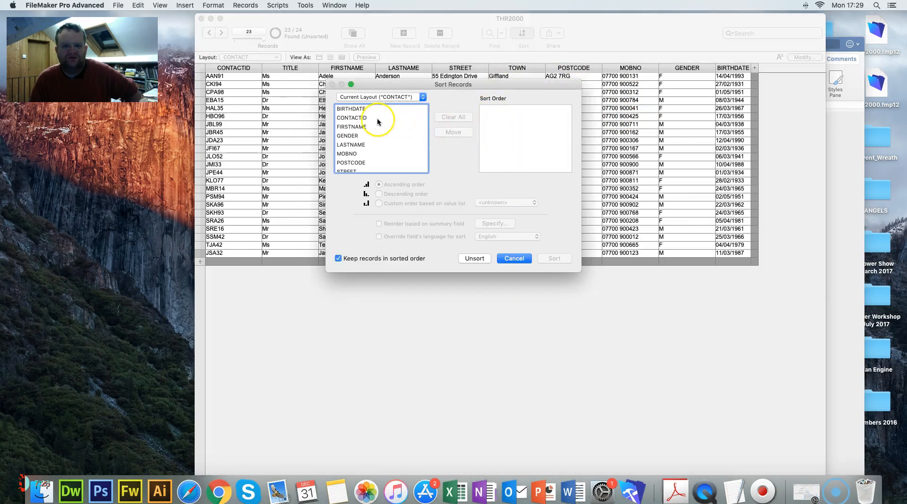
click(362, 144)
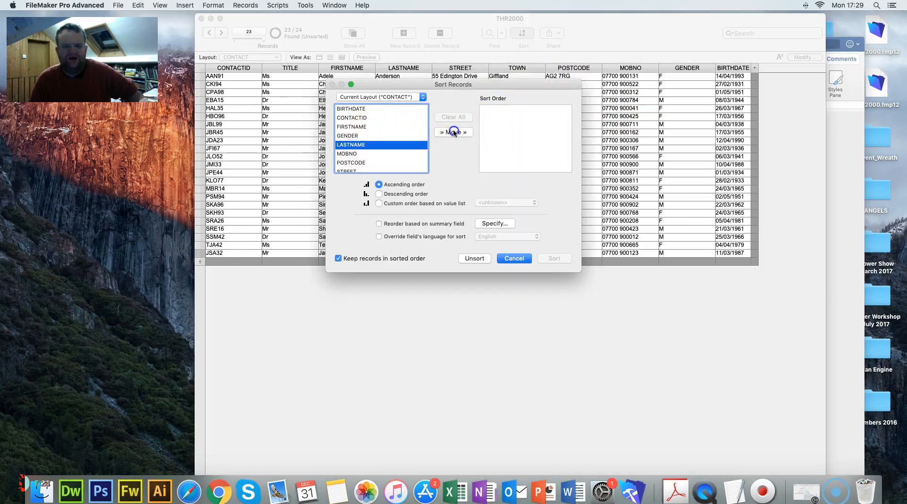
click(454, 133)
click(355, 127)
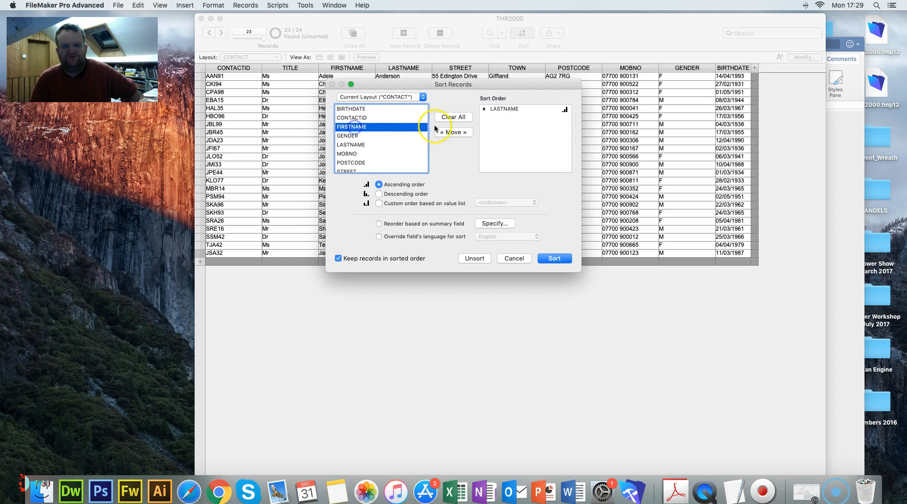
click(558, 258)
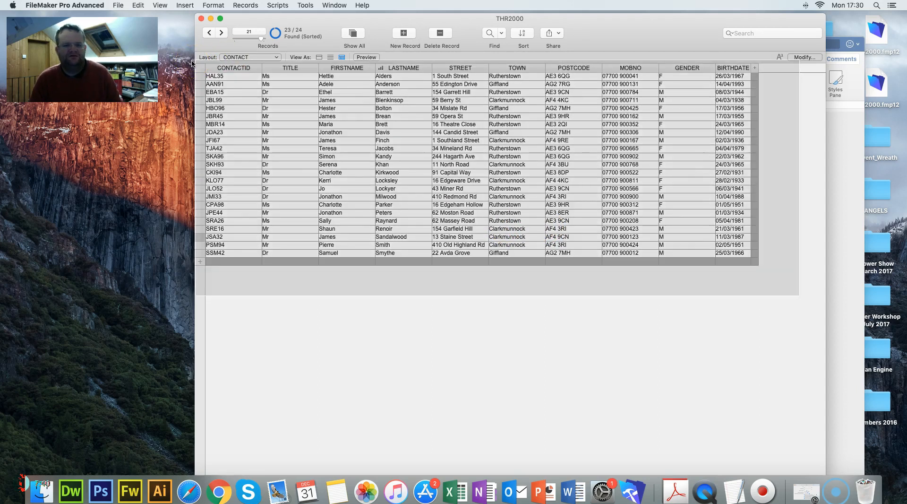
- Switch to the Word document TASK DB1 and insert the screenshot of the sorted CONTACT table
click(836, 265)
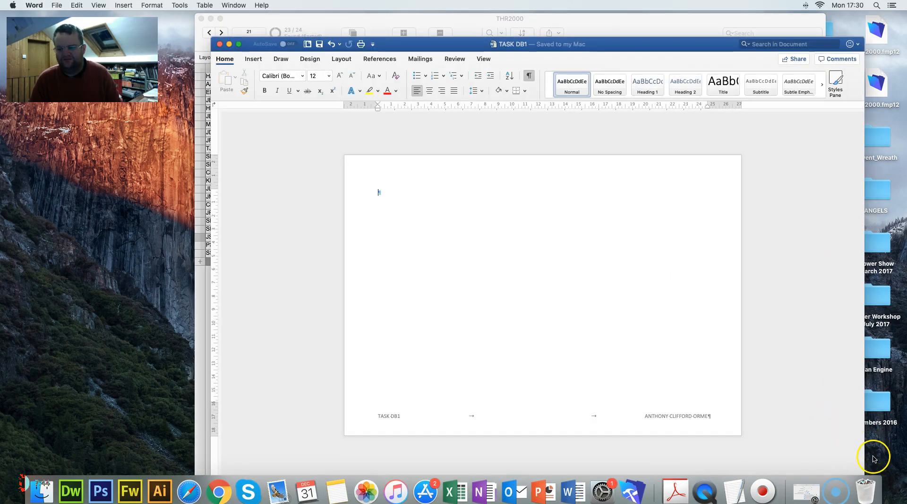
drag(871, 448, 501, 221)
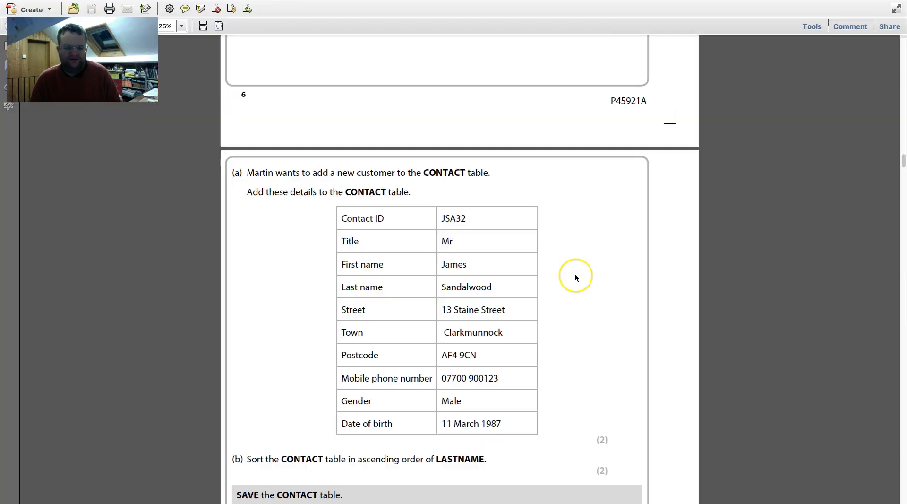
- Check the closing Task DB1 instructions in the question paper, and save and close TASK DB1 in Word
scroll(576, 277, down, 5)
scroll(576, 278, down, 1)
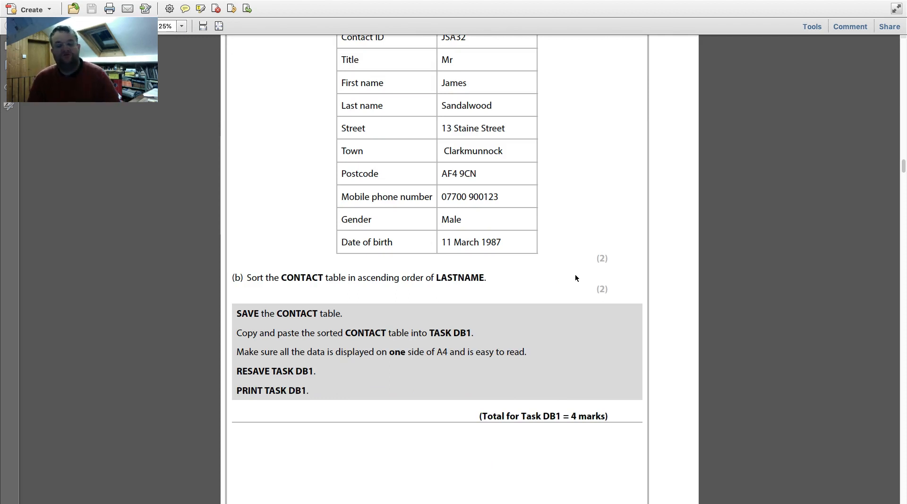
key(ctrl+Left)
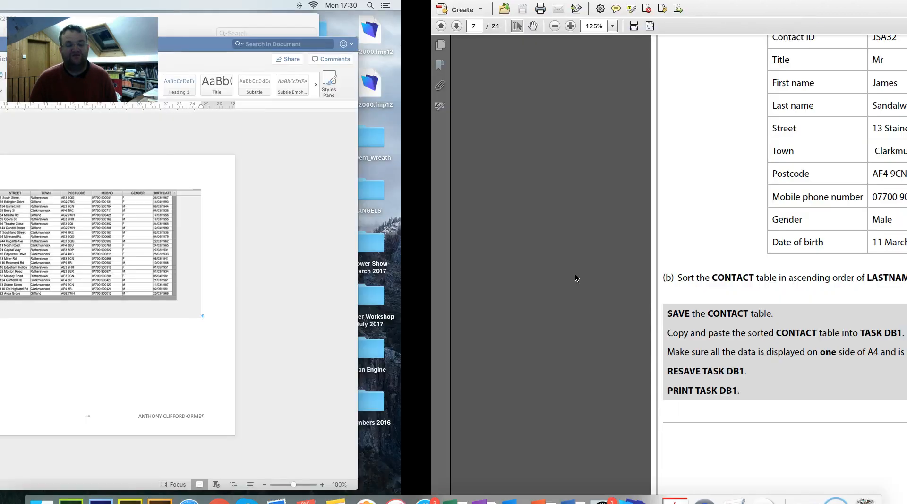
click(526, 337)
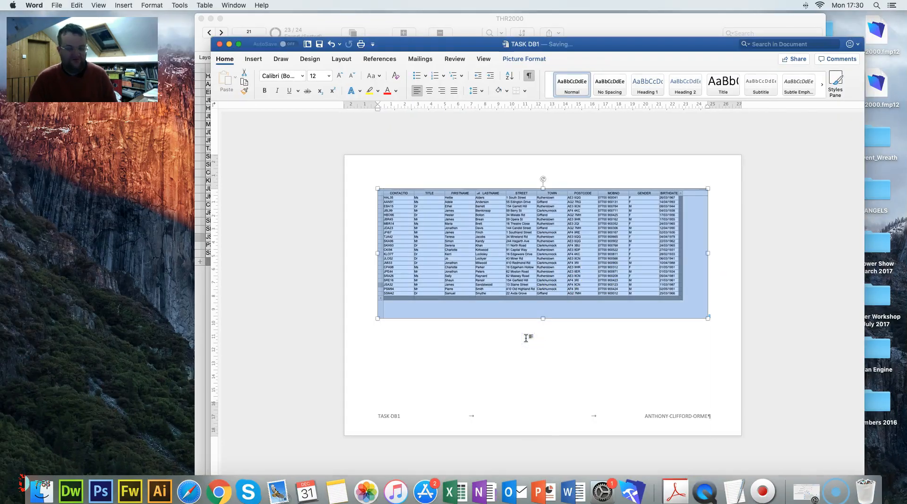
click(219, 44)
- Read the Task DB2 instructions in the question paper and create a new blank Word document for it
key(ctrl+Right)
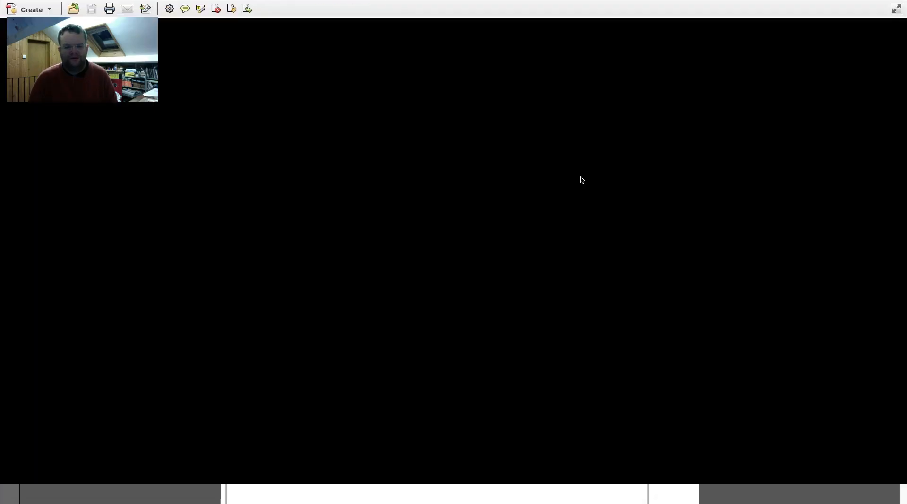
scroll(582, 179, down, 5)
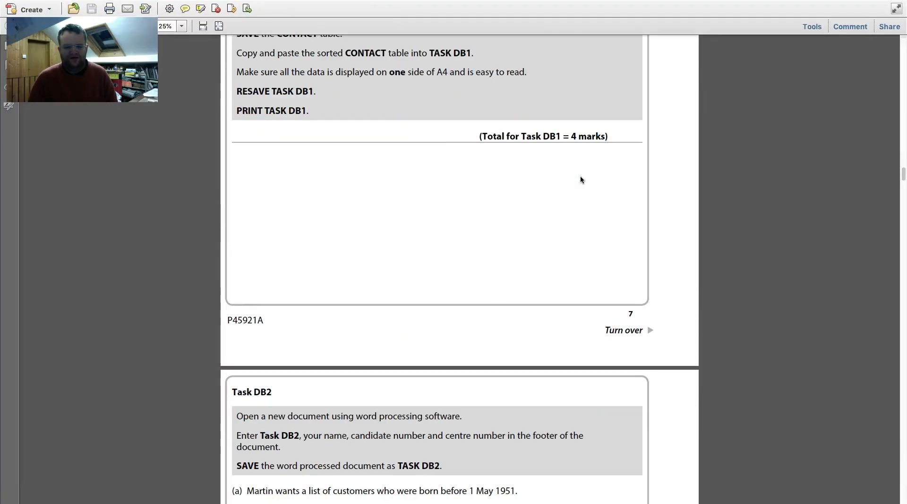
scroll(581, 179, down, 6)
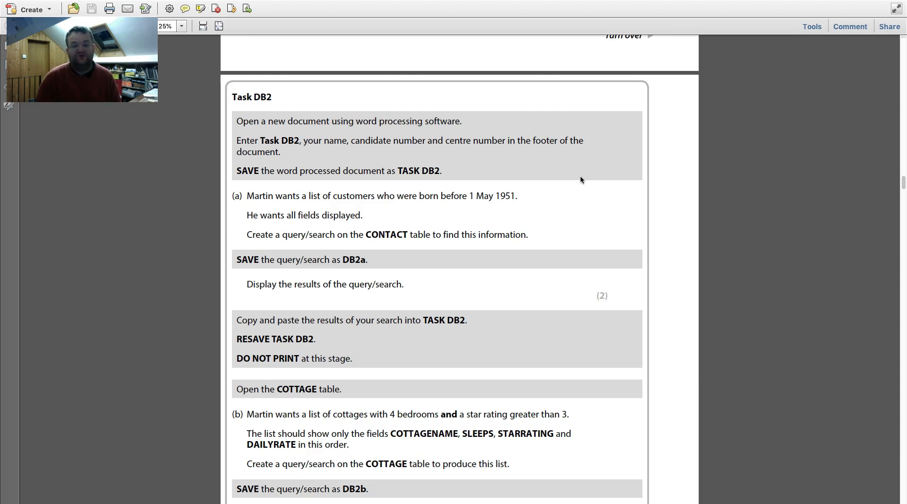
key(ctrl+Left)
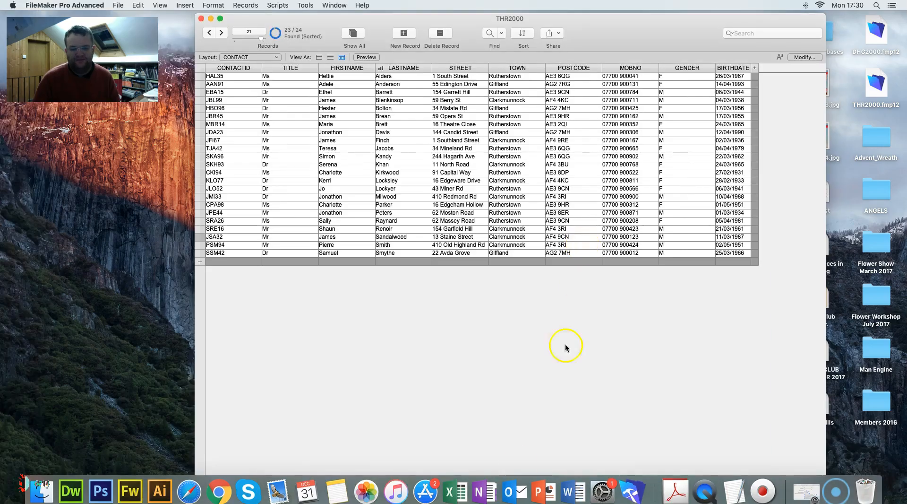
click(562, 491)
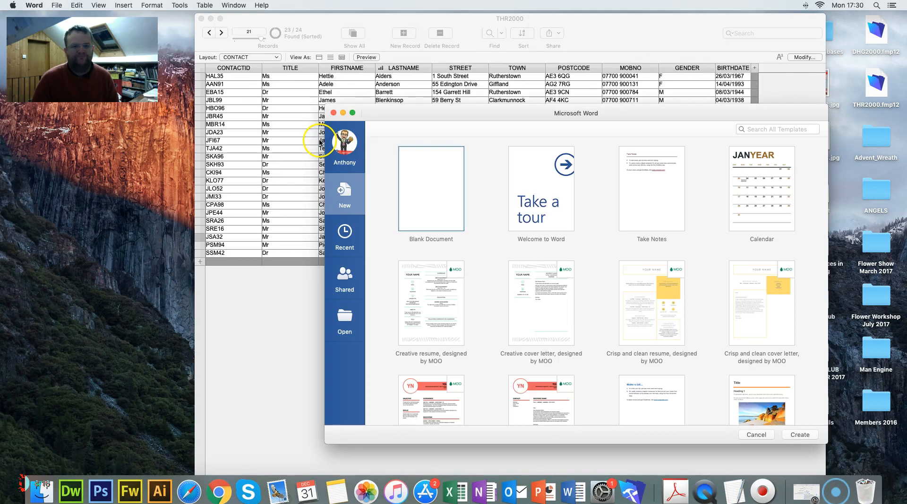
click(419, 175)
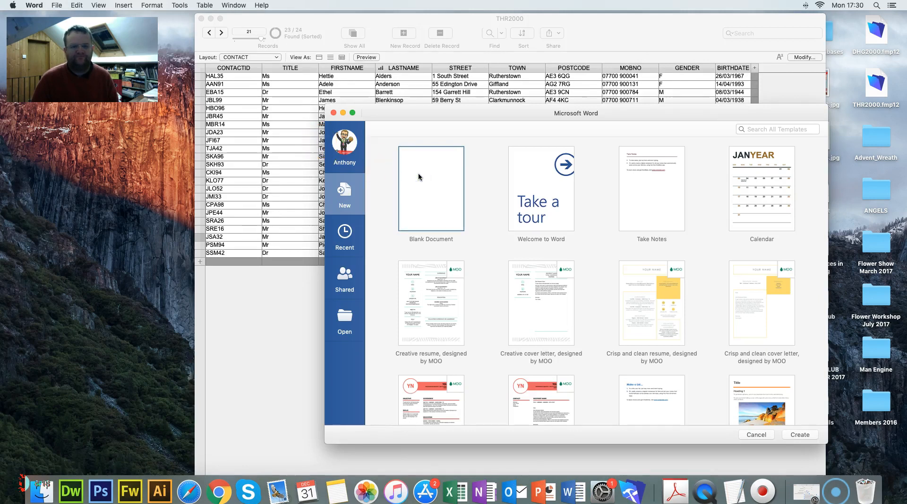
double_click(419, 177)
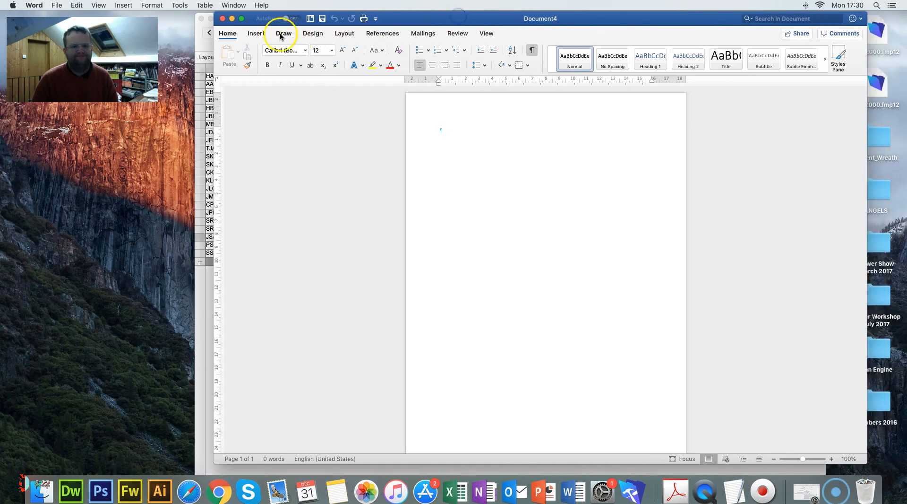
- Insert a Blank (Three Columns) footer in the new document, as the Task DB2 instructions require
key(ctrl+Right)
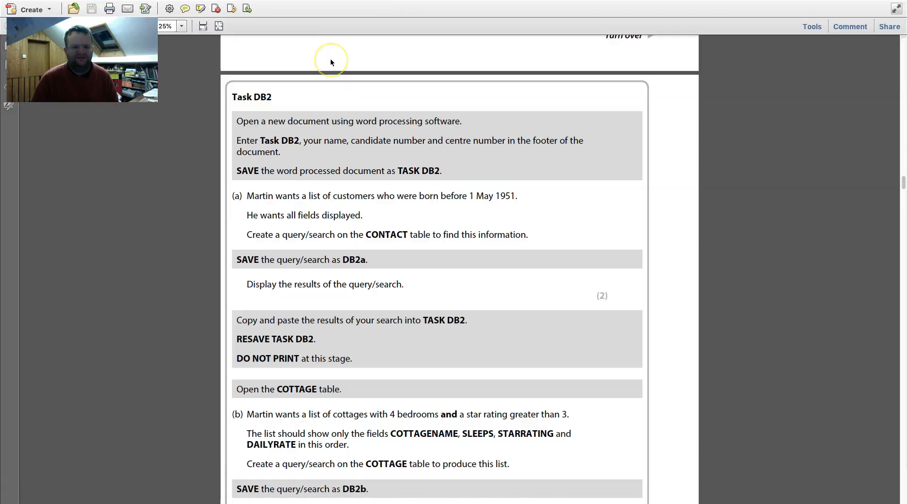
key(ctrl+Left)
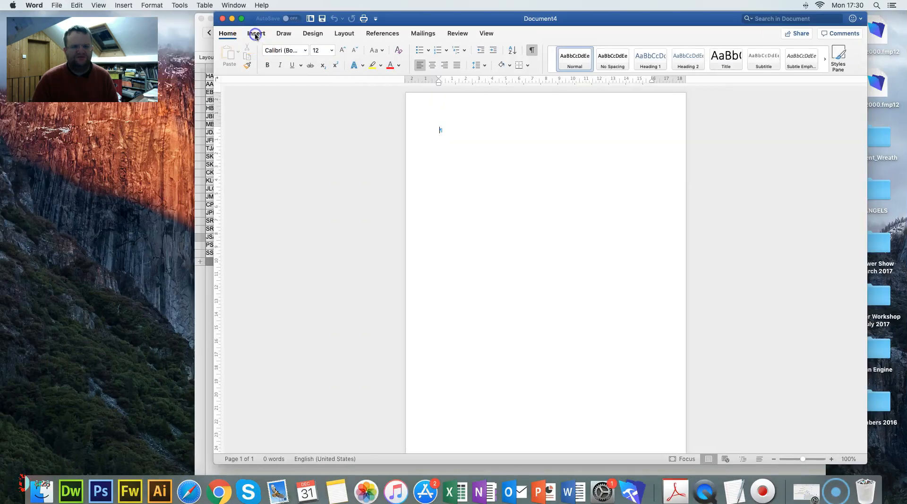
click(256, 34)
click(668, 53)
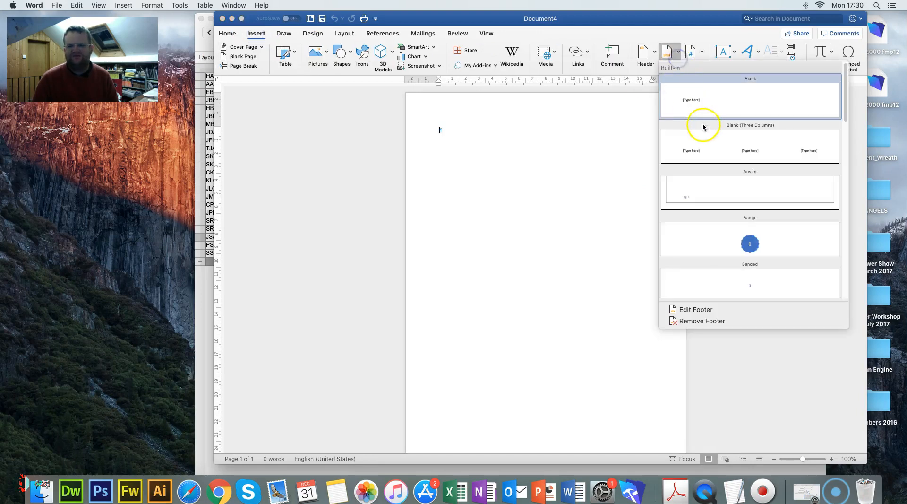
click(698, 140)
- Fill the footer with TASK DB2 on the left and the candidate's full name on the right, leaving the middle empty
click(457, 427)
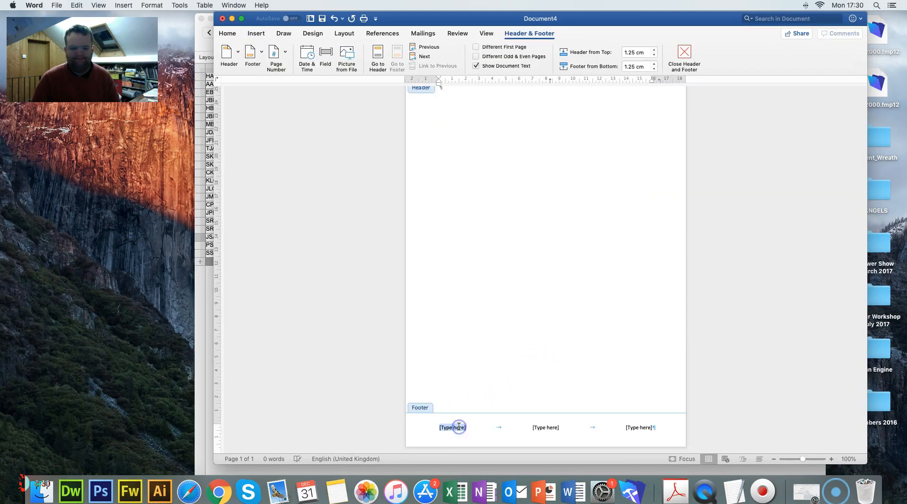
text(TASK DB2)
click(557, 429)
key(BackSpace)
click(633, 427)
text(ANTHONY C)
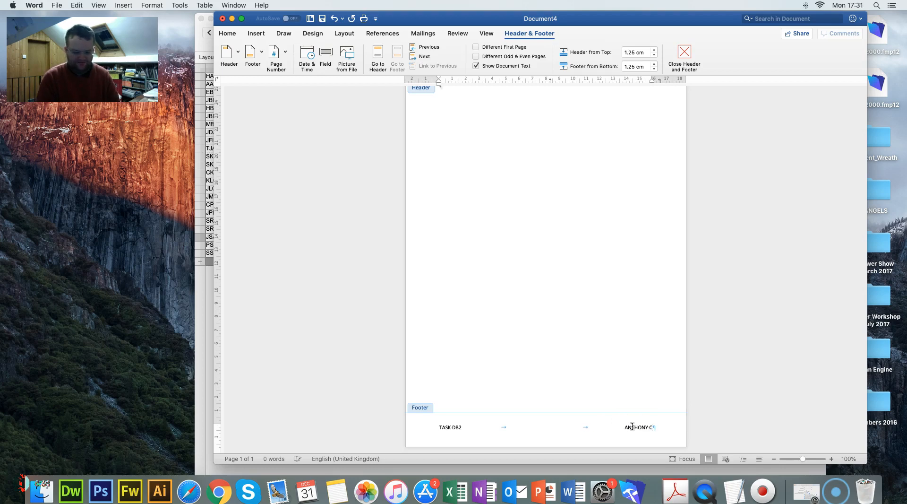
text(LIFFORD ORME)
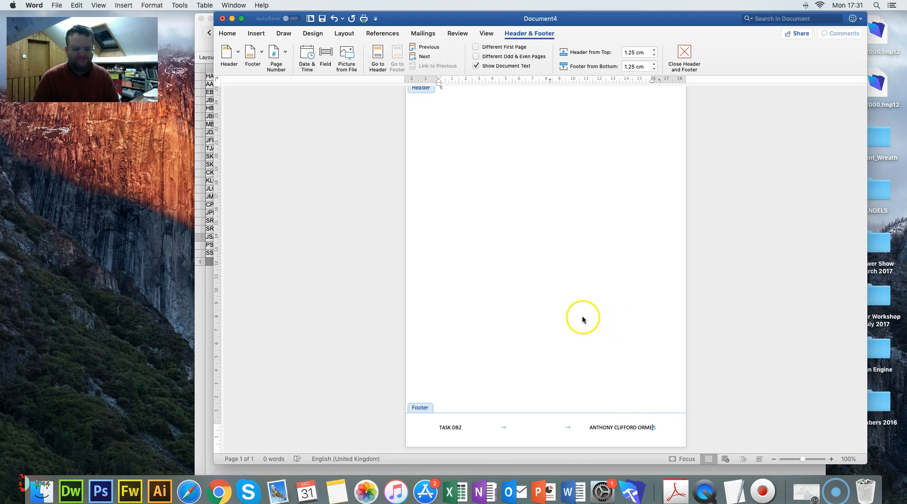
double_click(506, 101)
drag(478, 24, 479, 127)
- Read the Task DB2 (a) instructions in the question paper and create a new find on the CONTACT table in FileMaker Pro
key(ctrl+Right)
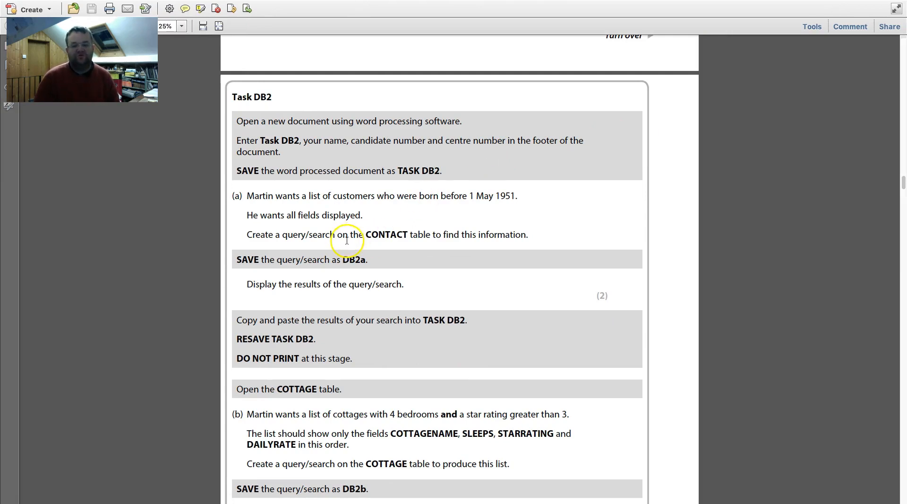
scroll(381, 70, down, 1)
scroll(312, 66, down, 5)
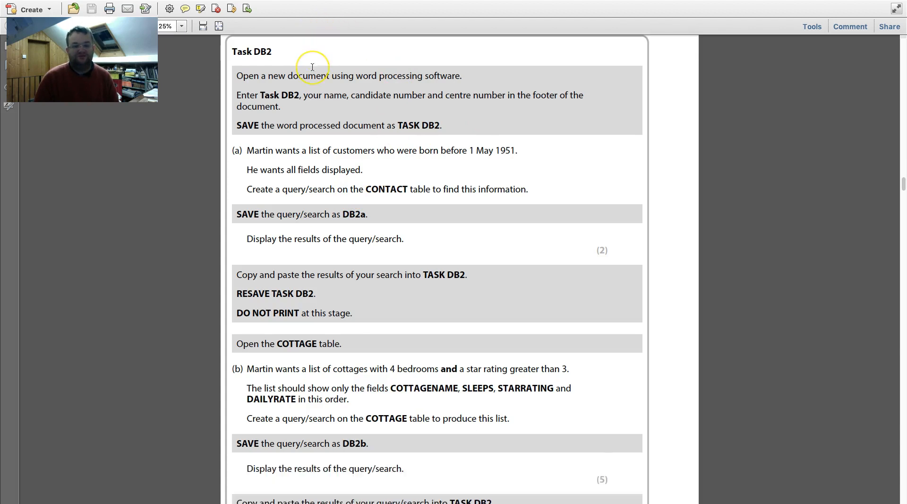
key(ctrl+Left)
click(477, 29)
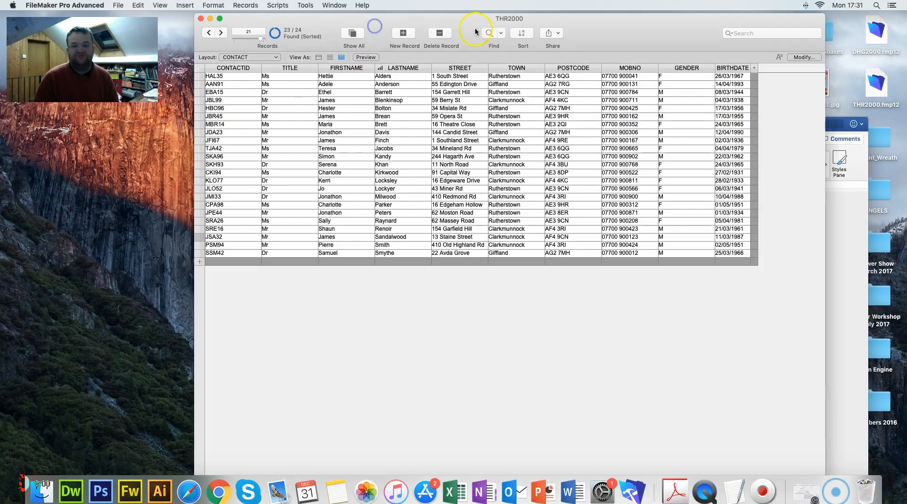
click(500, 34)
click(521, 51)
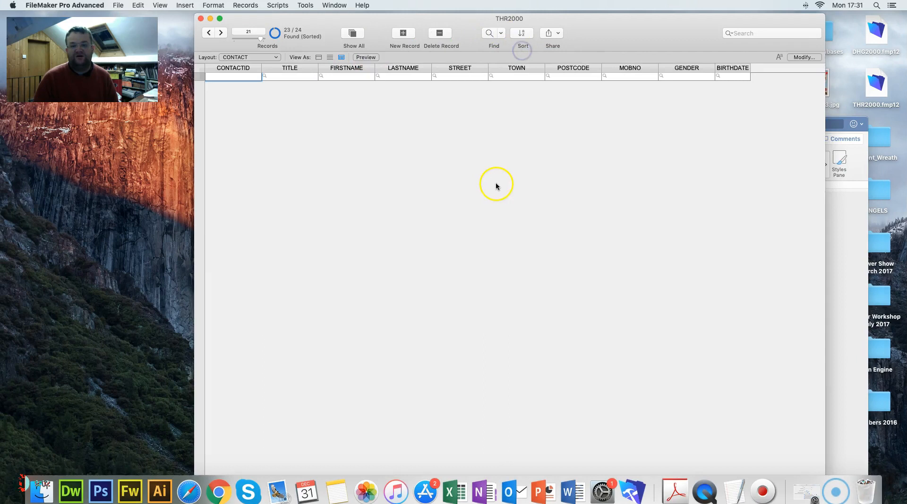
- Find the CONTACT records whose BIRTHDATE is less than 01/05/1951, checking the date against the question paper
click(731, 75)
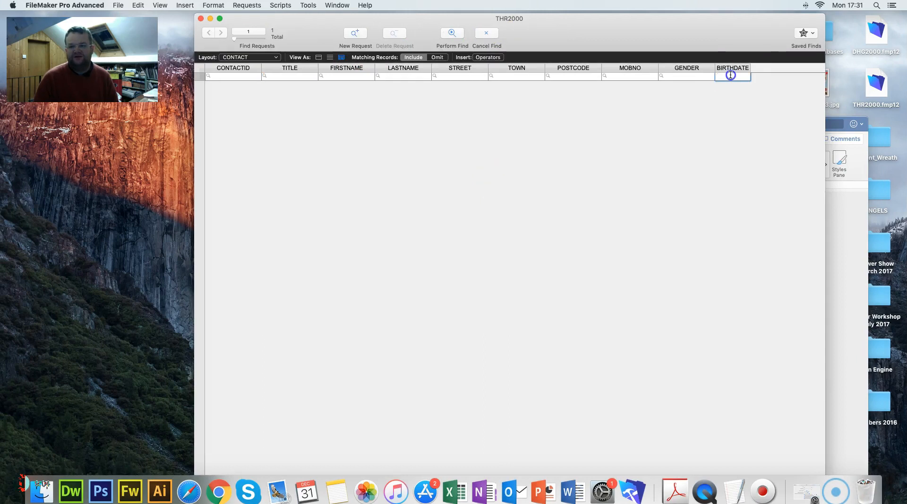
click(489, 58)
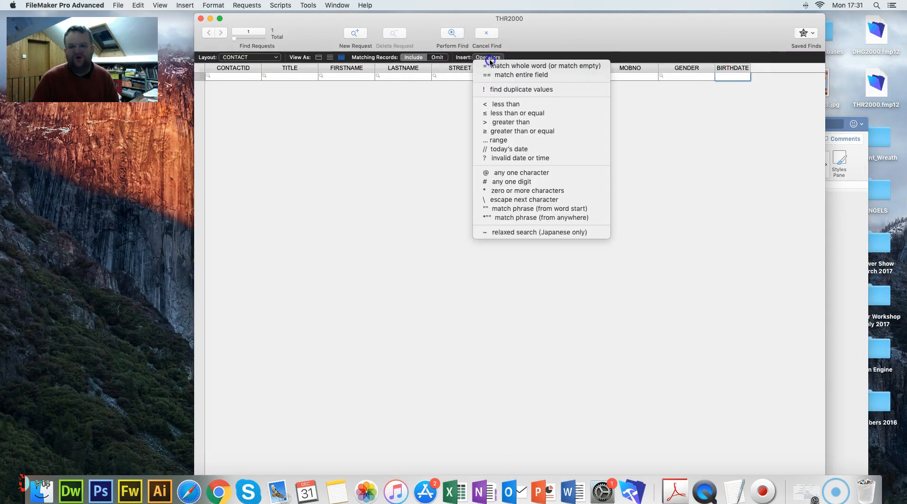
click(506, 104)
click(494, 58)
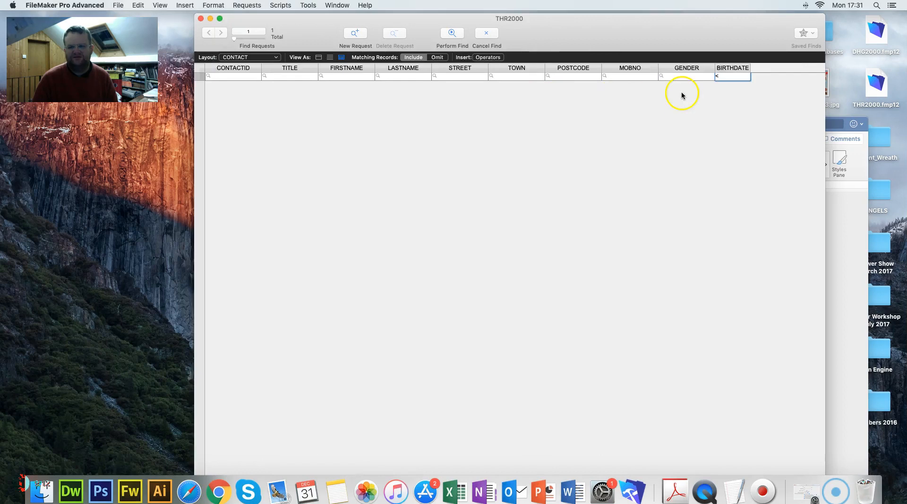
click(727, 76)
text(901)
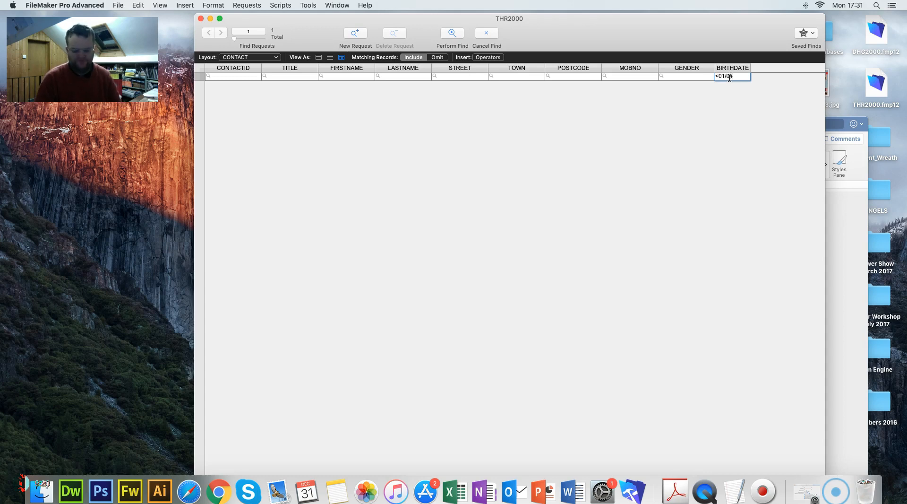
key(ctrl+Right)
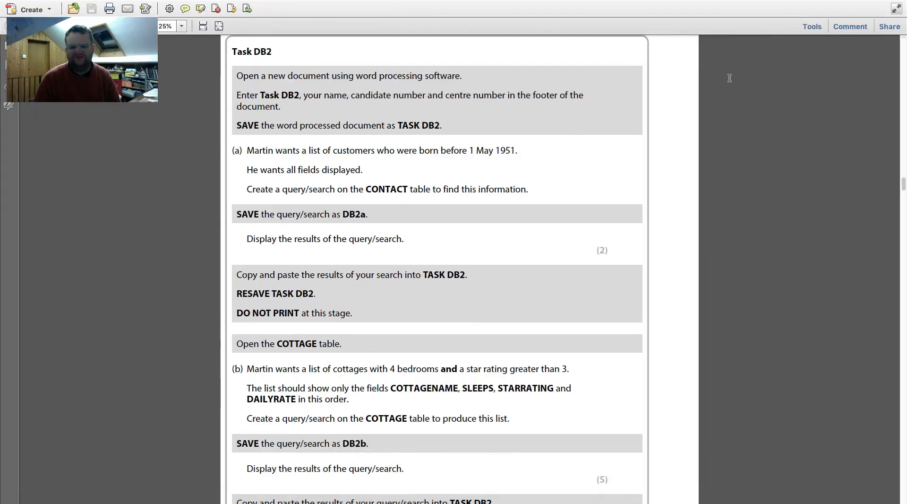
key(ctrl+Left)
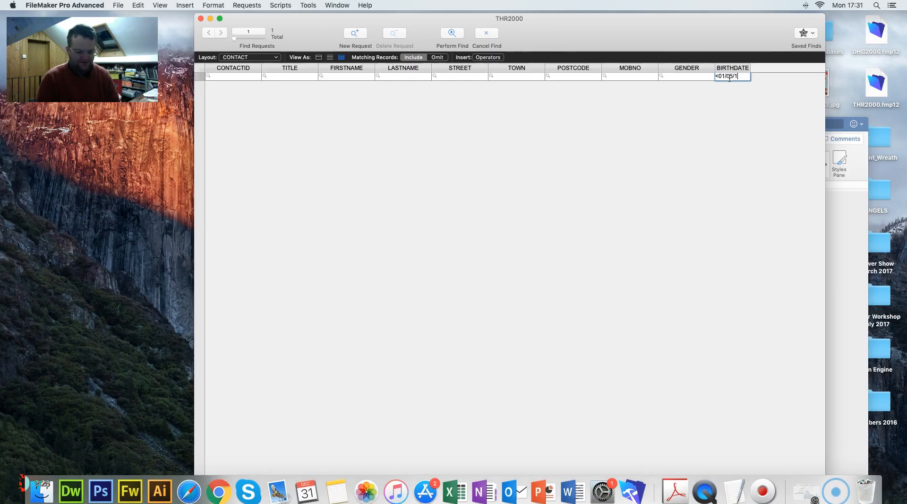
key(ctrl+Right)
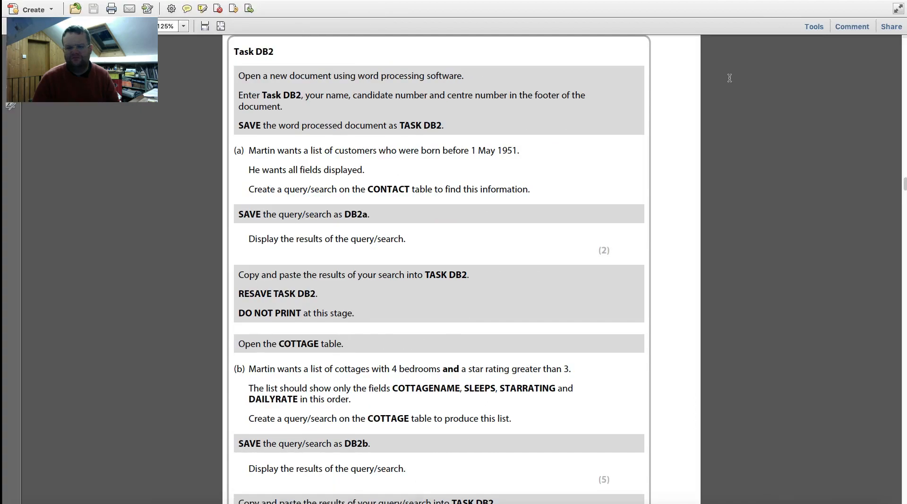
key(ctrl+Left)
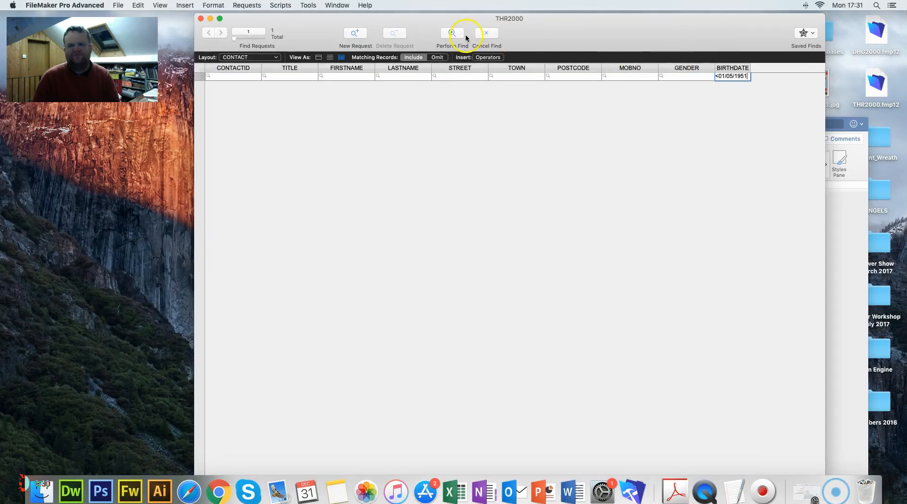
click(460, 35)
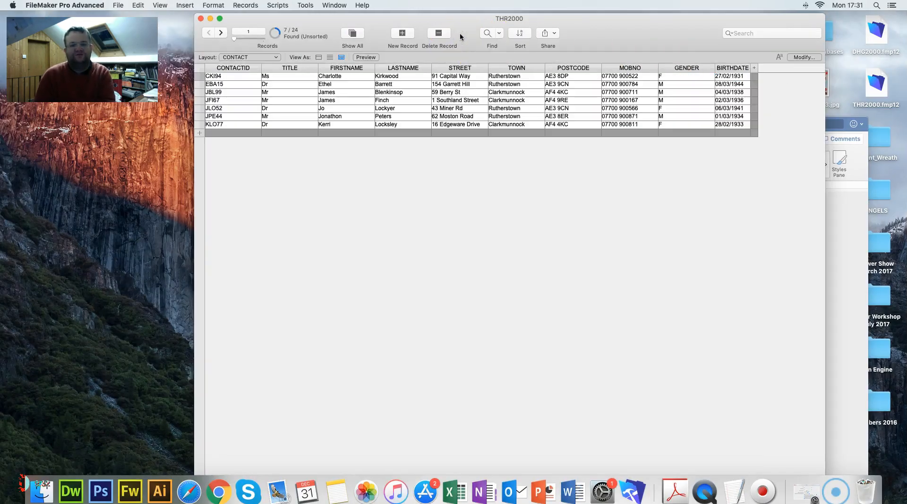
- Check the required query name in the question paper and save the current find as DB2a
key(ctrl+Right)
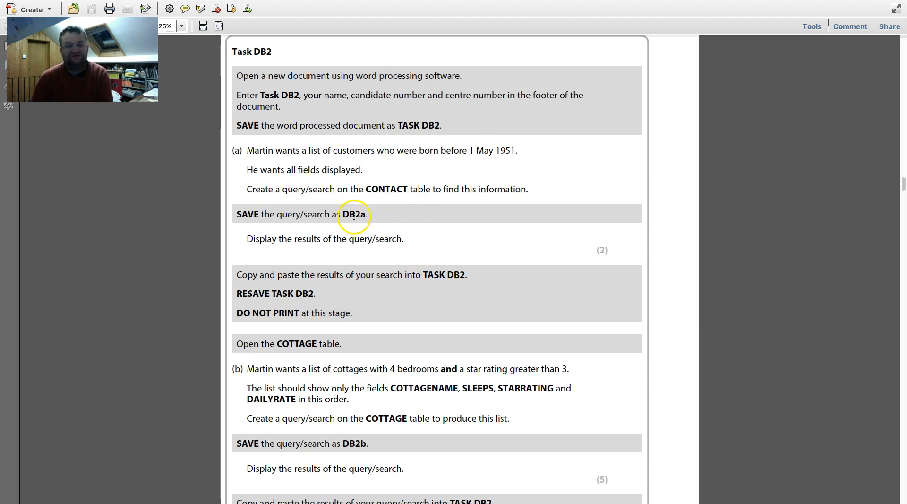
key(ctrl+Left)
click(500, 33)
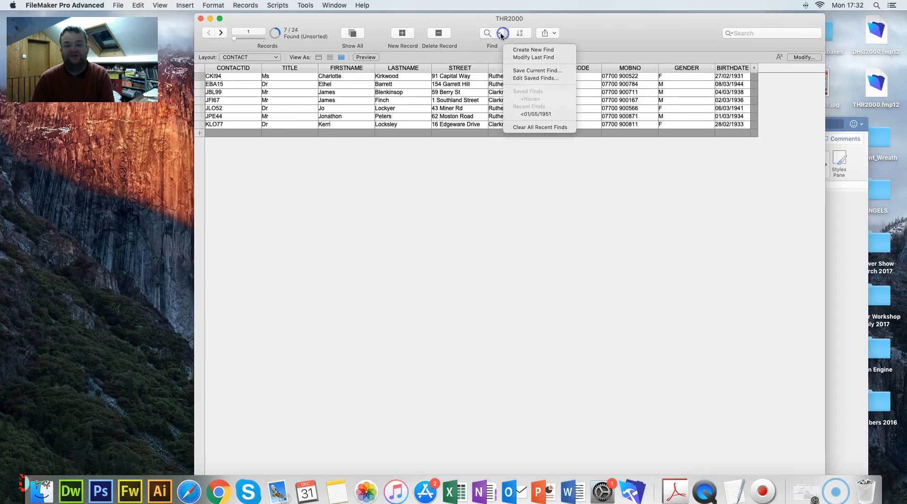
click(528, 71)
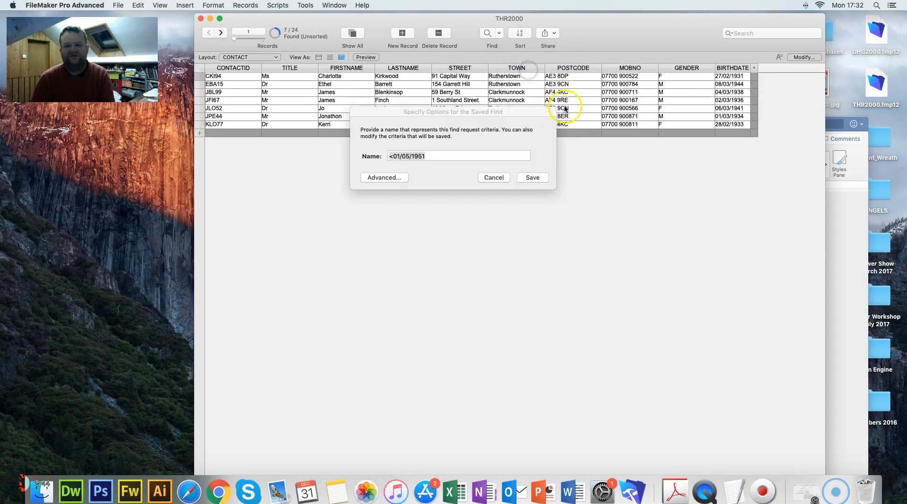
text(DB)
text(Q1)
key(Return)
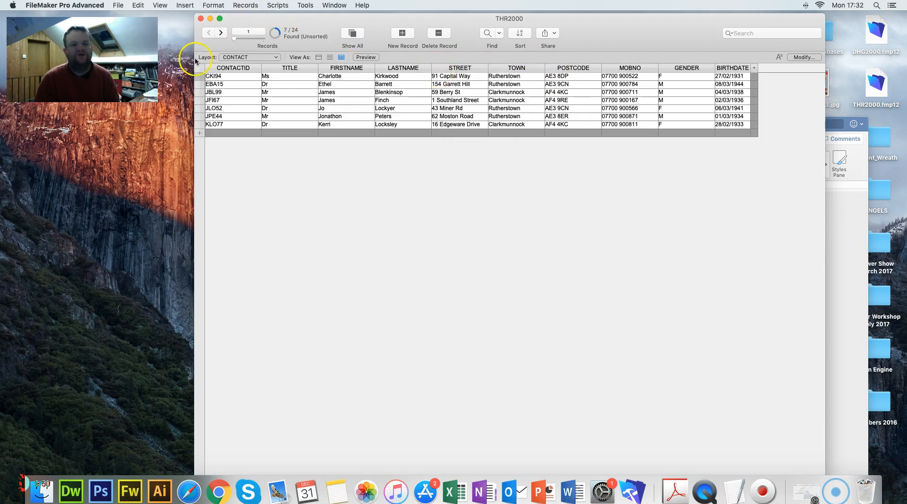
- Capture a screenshot of the found CONTACT records, place it in the Task DB2 Word document, and return to FileMaker Pro
key(shift+super+4)
drag(187, 54, 767, 156)
click(838, 244)
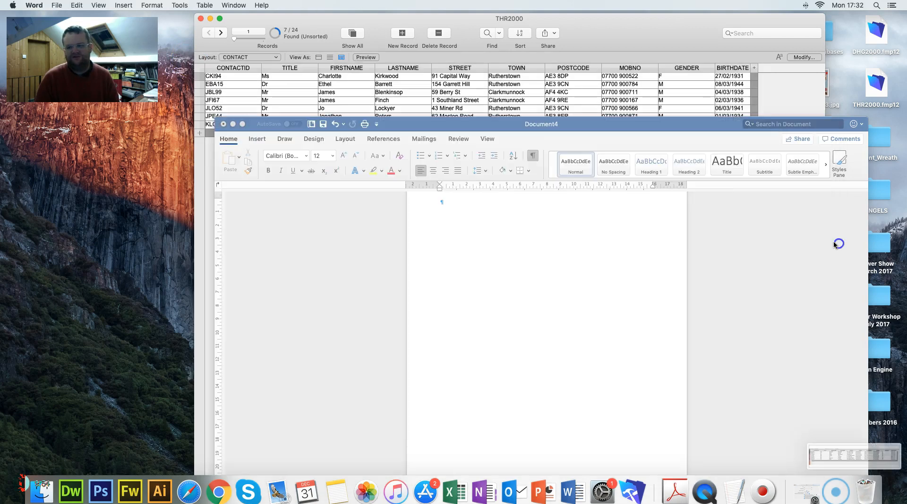
drag(832, 454, 465, 237)
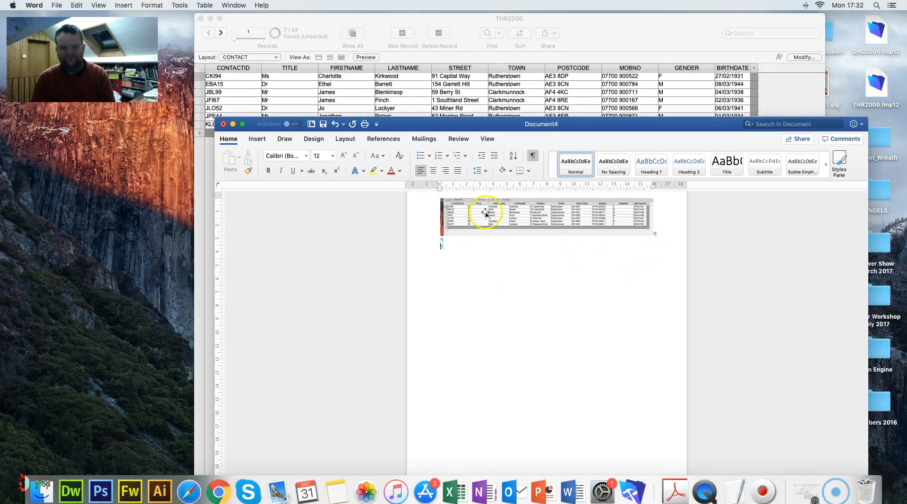
click(331, 18)
- Read the Task DB2 (b) instructions about the COTTAGE table in the question paper
key(ctrl+Right)
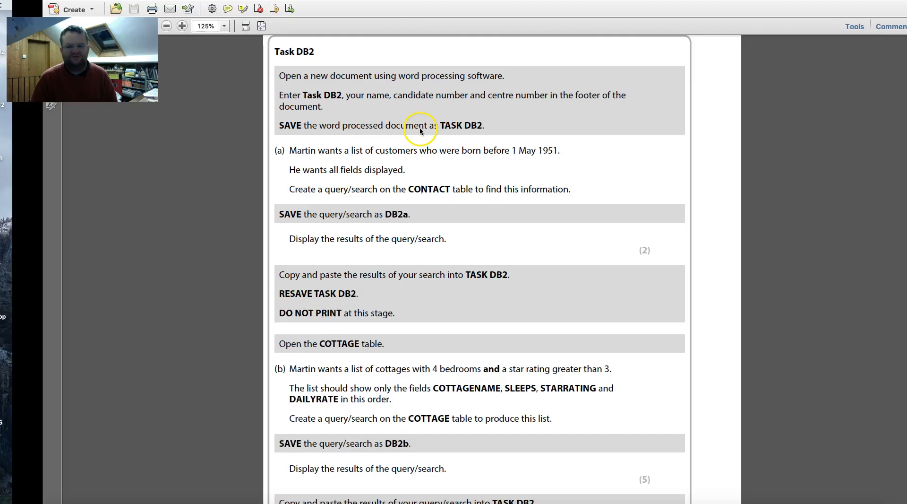
scroll(400, 242, down, 3)
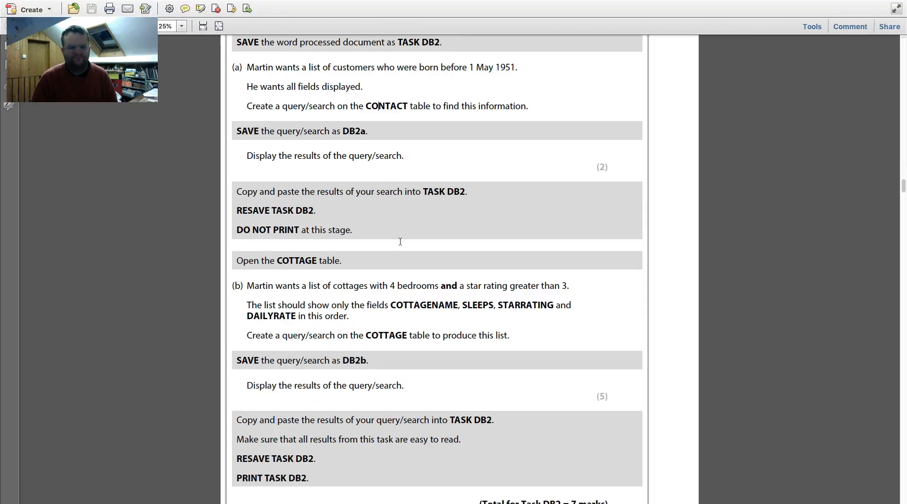
scroll(401, 248, up, 3)
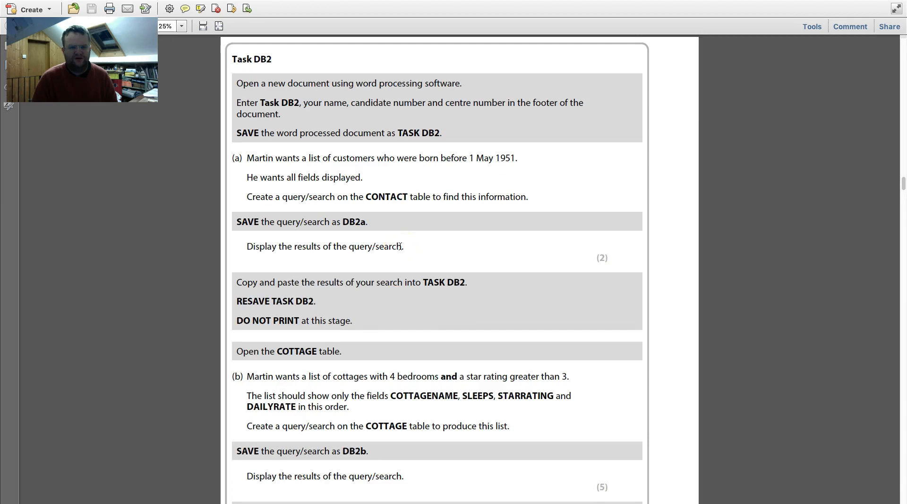
scroll(400, 246, down, 6)
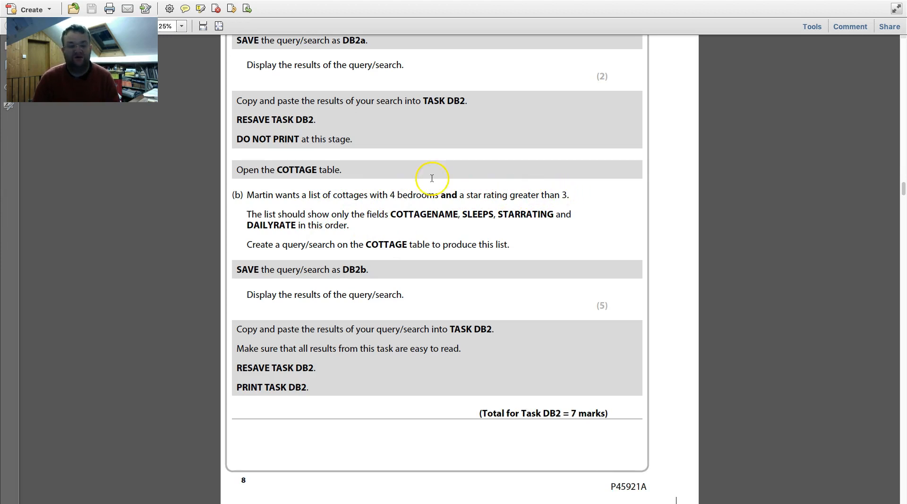
key(ctrl+Left)
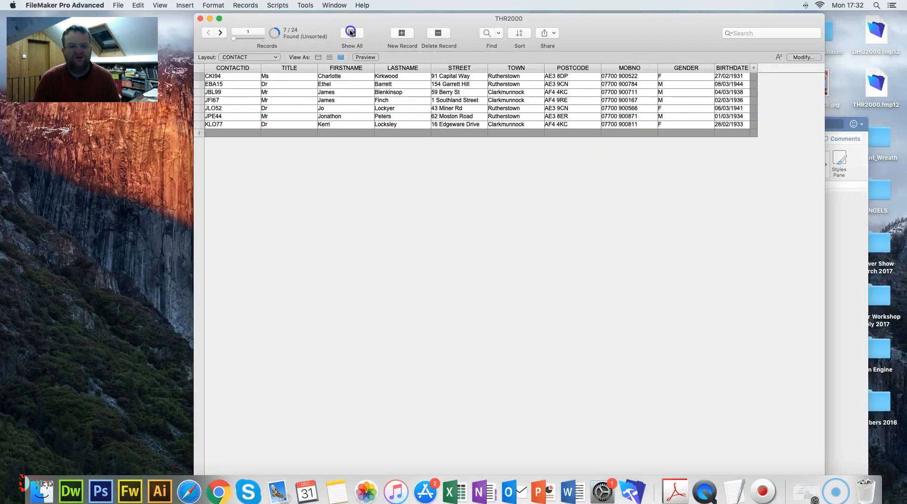
- Show all CONTACT records and permanently delete the blank first record
click(351, 33)
click(453, 101)
click(203, 84)
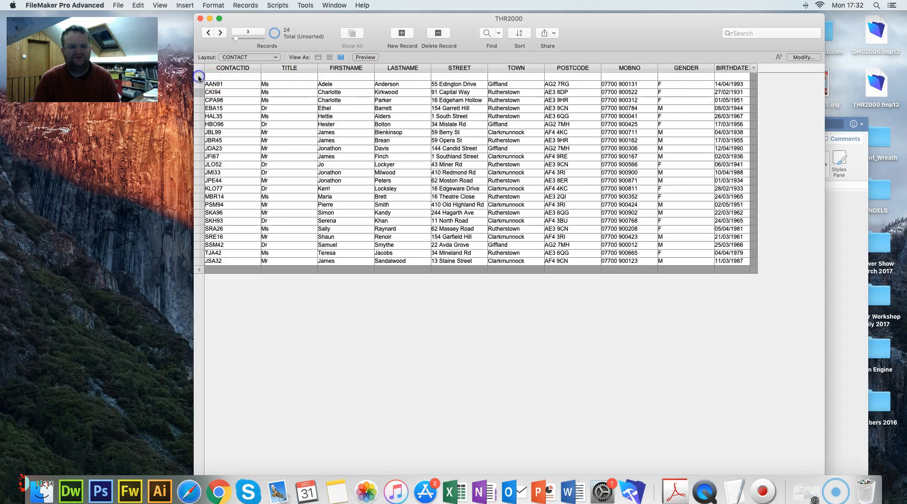
right_click(200, 78)
click(235, 118)
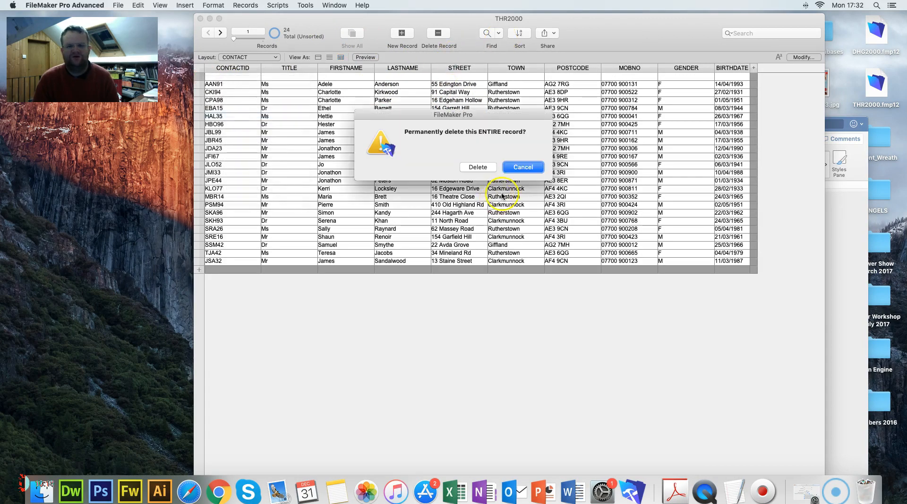
click(478, 168)
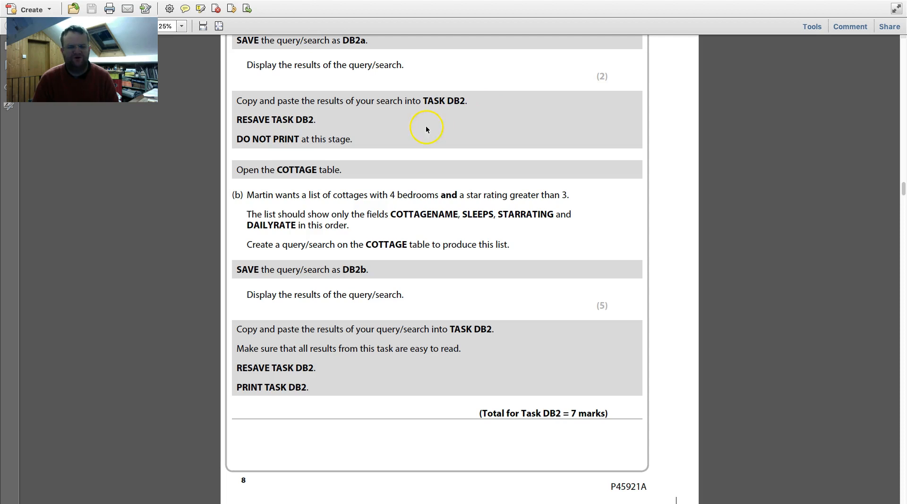
- Recheck the Task DB2 instructions and select COTTAGE.txt as a comma-separated values file to import
scroll(427, 127, up, 4)
scroll(426, 129, down, 2)
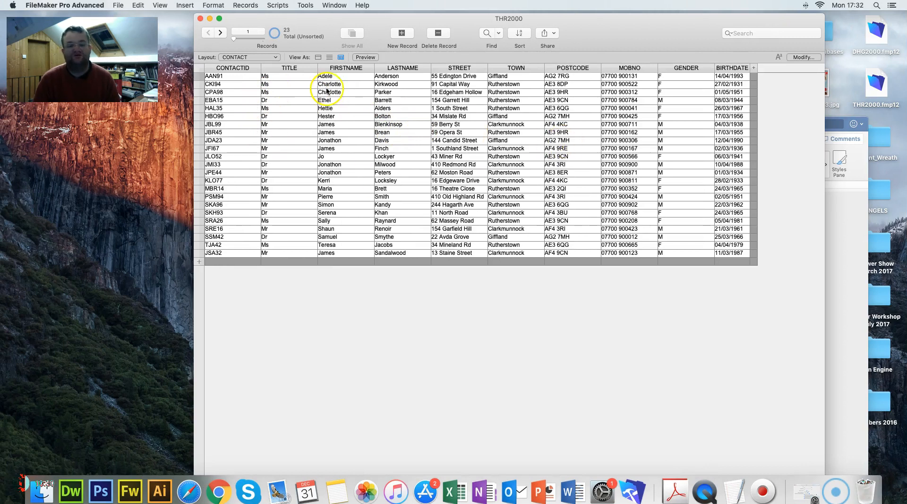
click(122, 6)
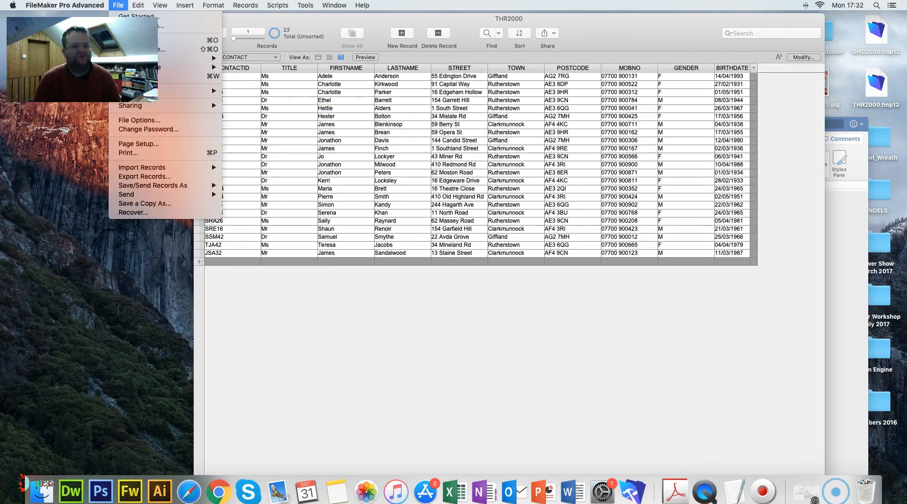
mouse_move(207, 168)
click(252, 168)
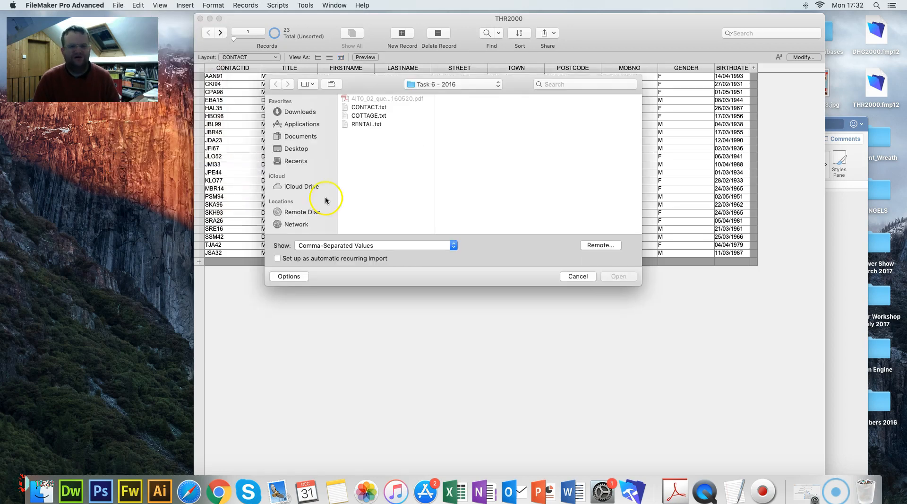
click(369, 115)
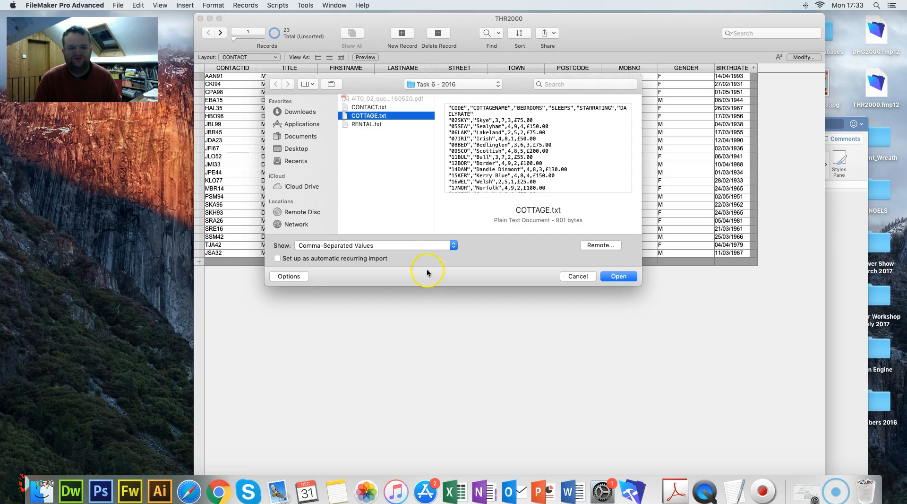
click(386, 246)
click(386, 245)
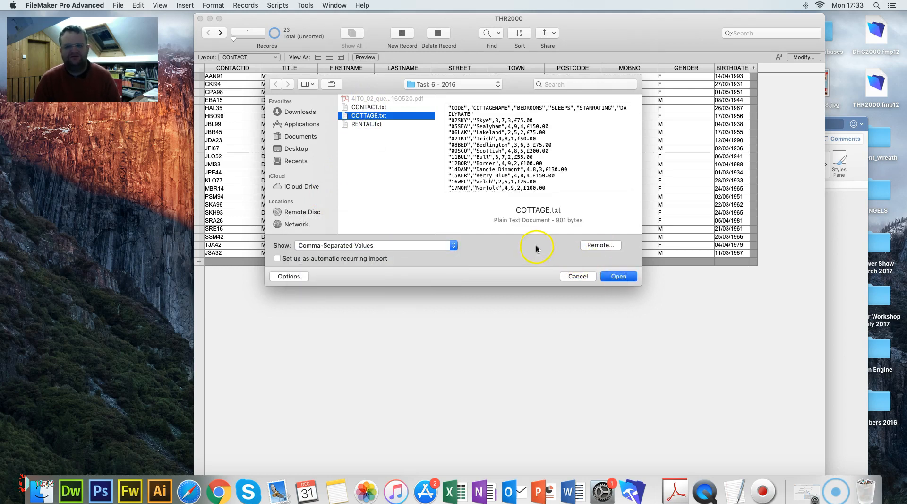
- Import COTTAGE.txt into a new COTTAGE table without the field-name row, and show the imported records in table view
key(Return)
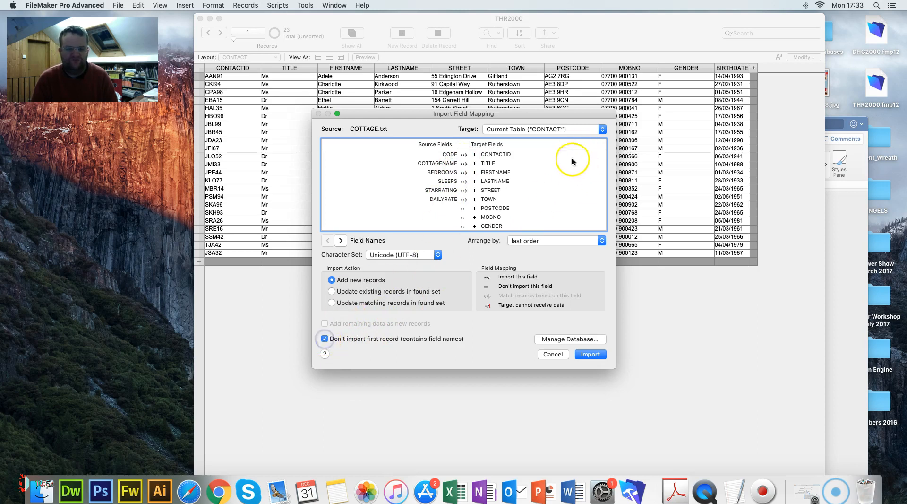
click(569, 130)
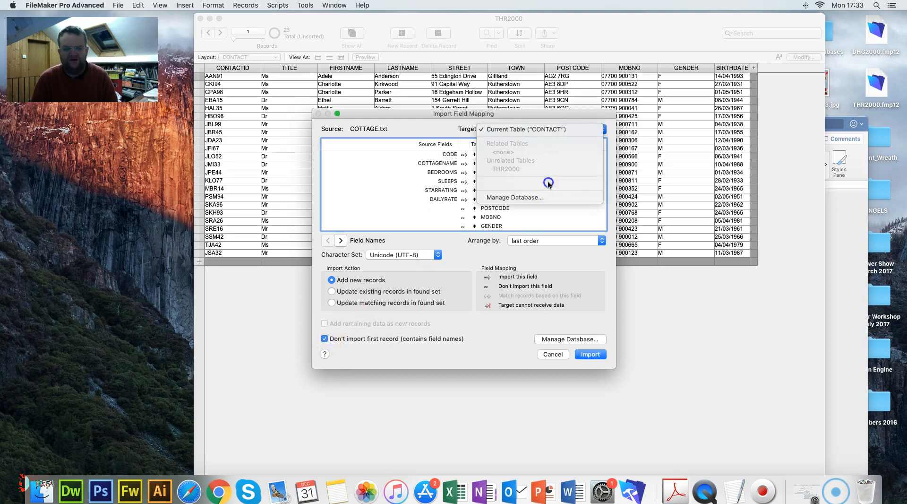
click(521, 183)
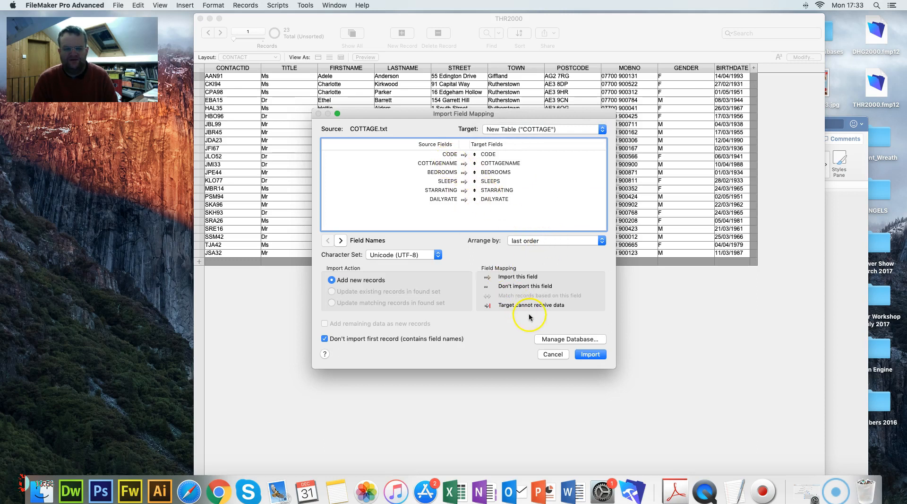
click(589, 355)
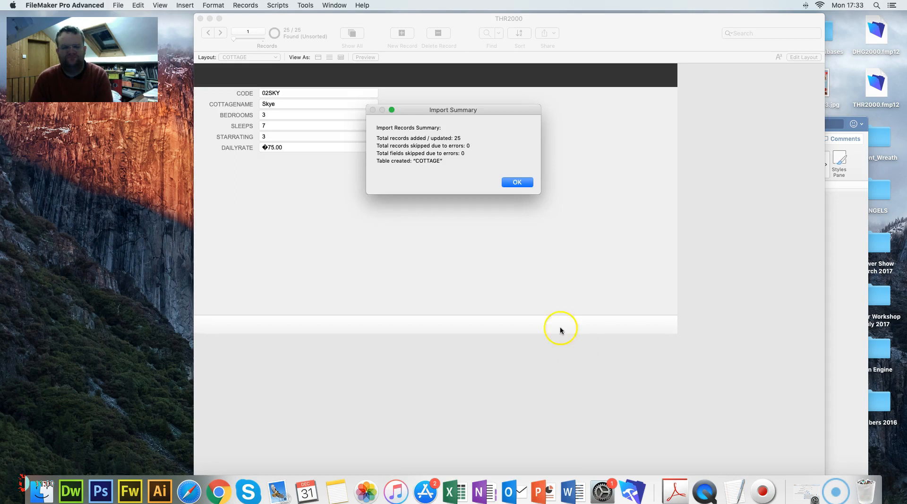
click(518, 184)
click(341, 57)
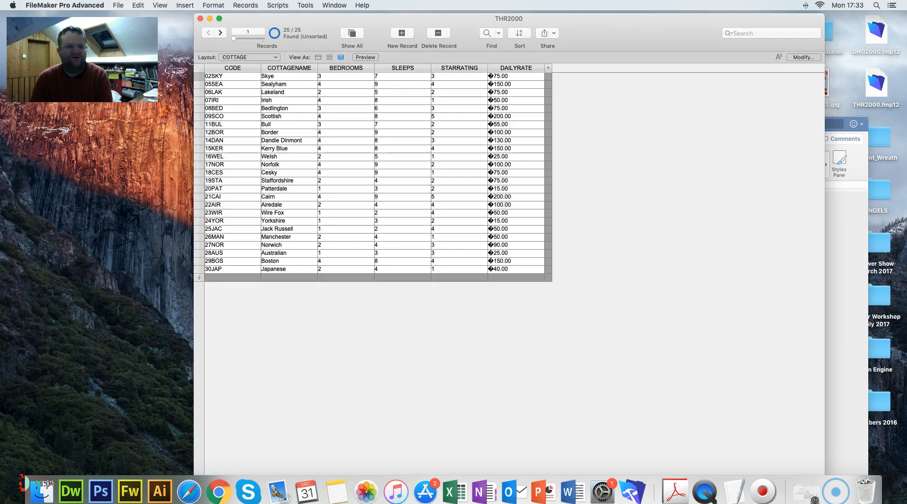
- Start a file import and open RENTAL.txt as a comma-separated values file
click(118, 4)
mouse_move(199, 167)
click(246, 168)
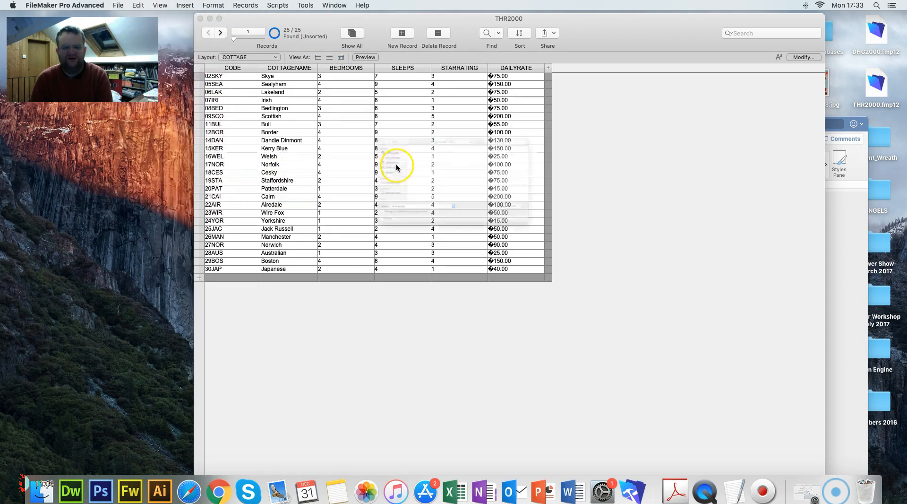
click(367, 125)
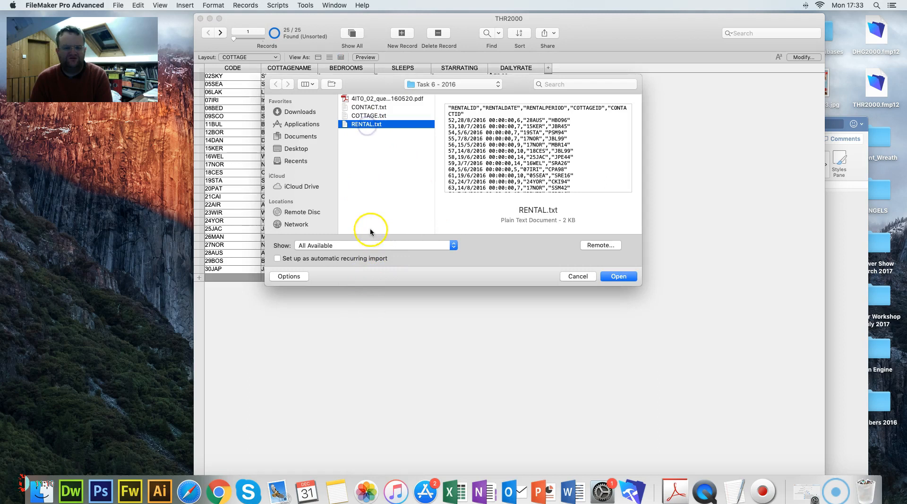
click(316, 246)
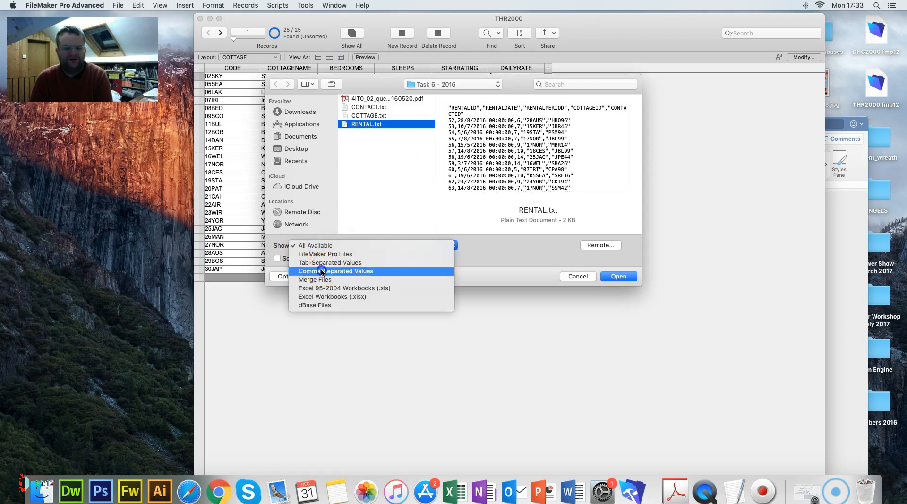
click(321, 270)
click(623, 275)
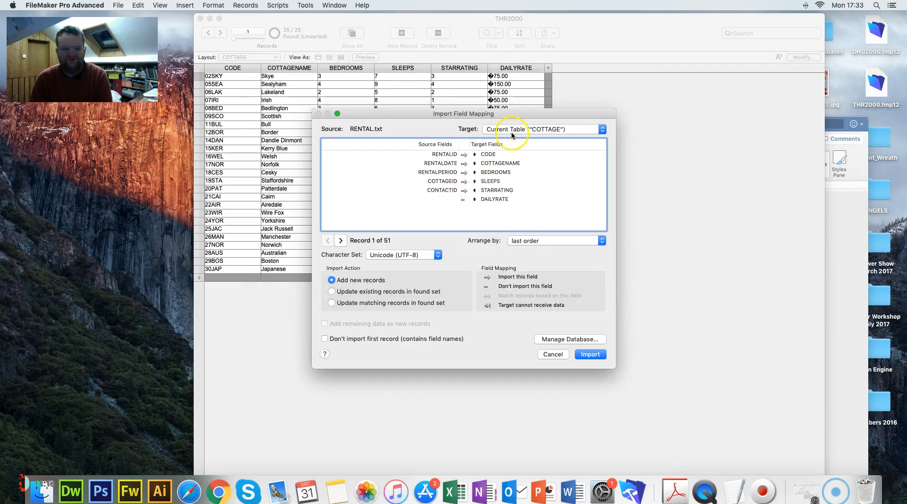
- Import the RENTAL.txt data into a new RENTAL table, skipping the field-name row, and show its records in table view
click(325, 339)
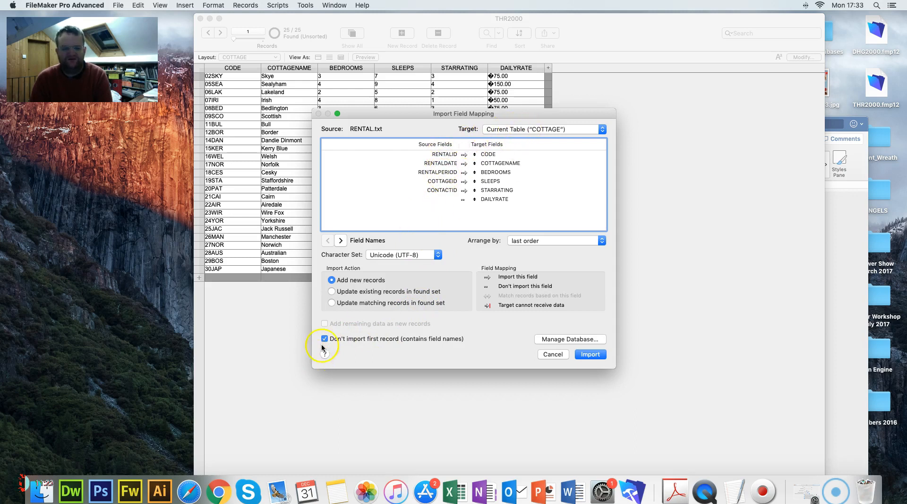
click(547, 125)
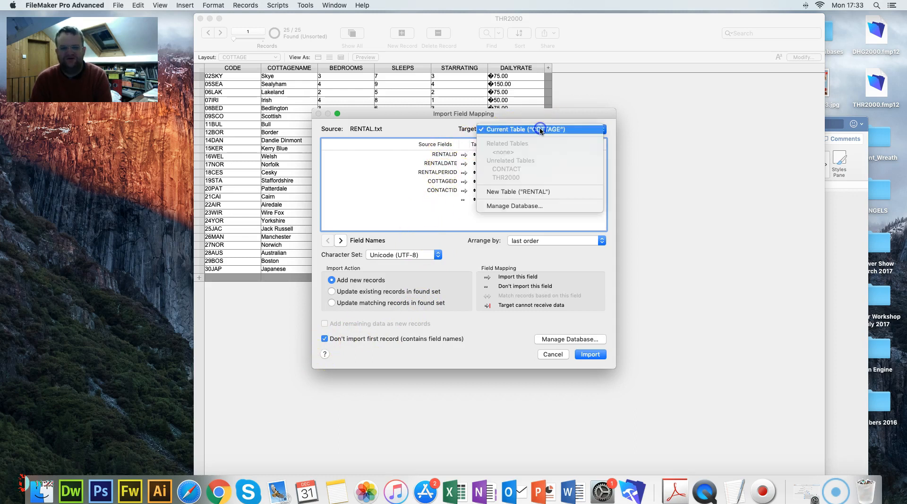
click(539, 192)
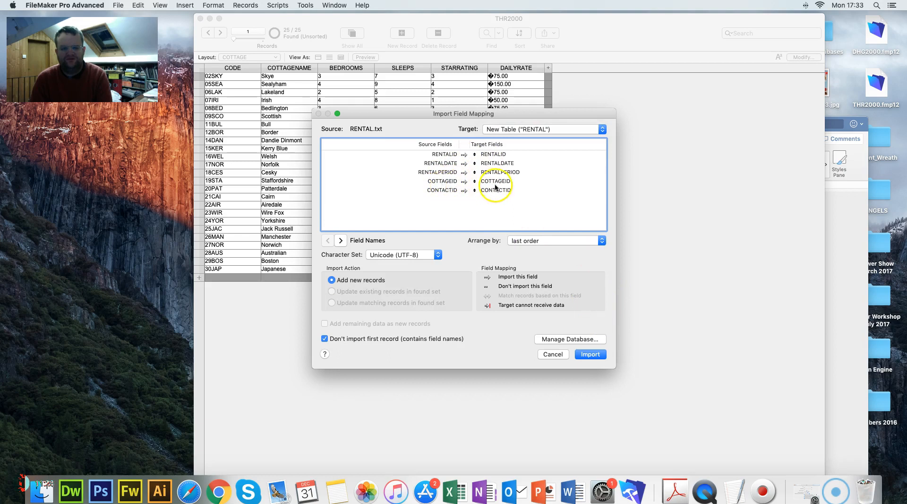
click(590, 353)
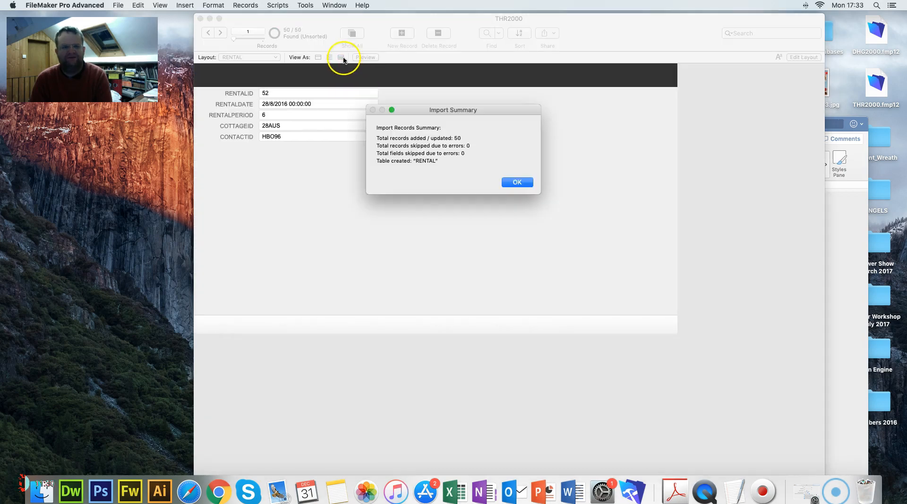
click(516, 183)
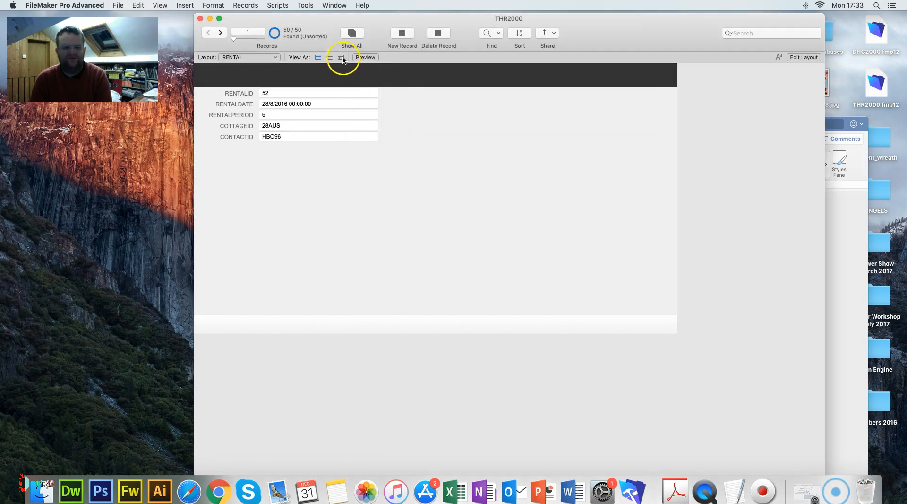
click(340, 57)
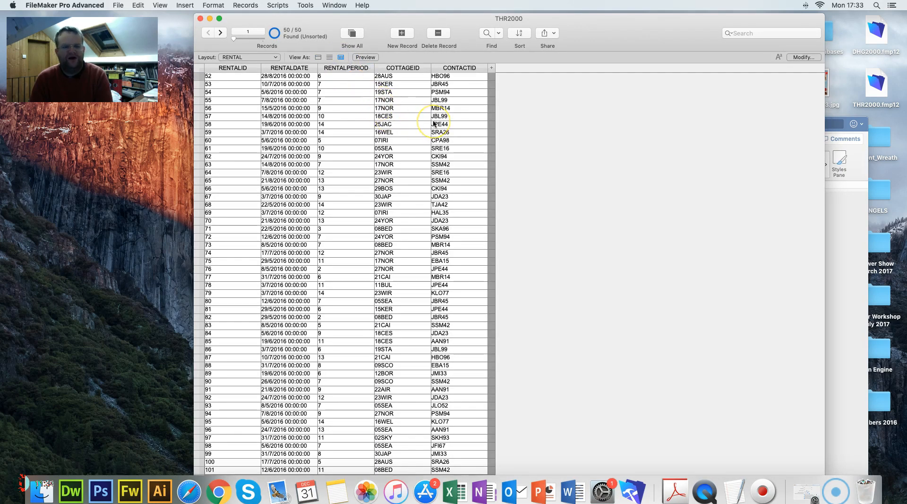
- Check the Task DB2 (b) criteria in the question paper and switch to the COTTAGE layout
key(ctrl+Right)
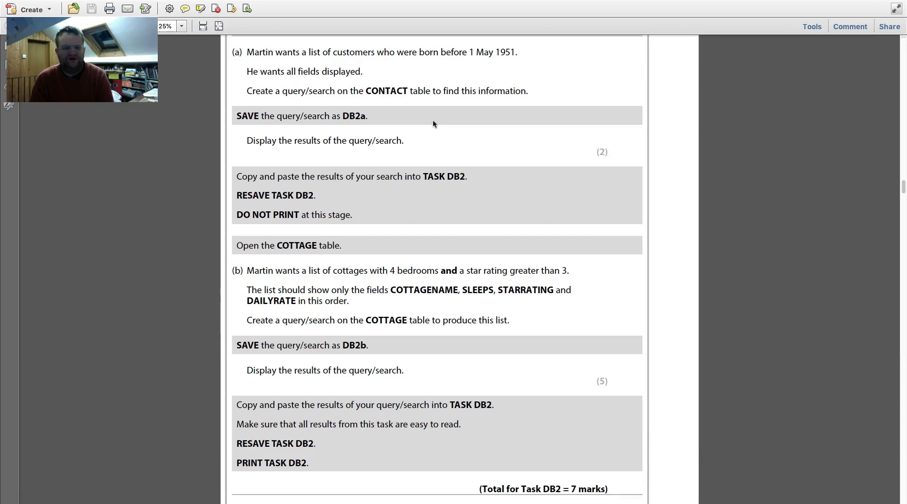
key(ctrl+Left)
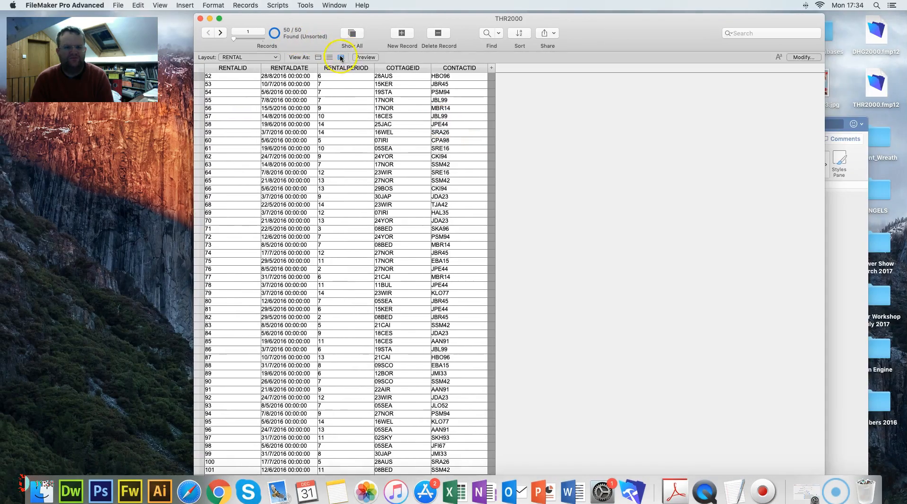
click(254, 56)
click(253, 47)
key(ctrl+Right)
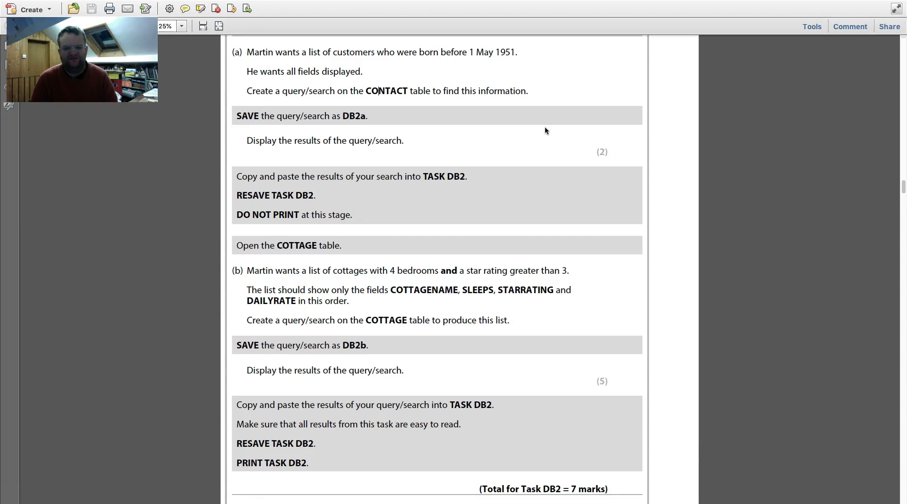
key(ctrl+Left)
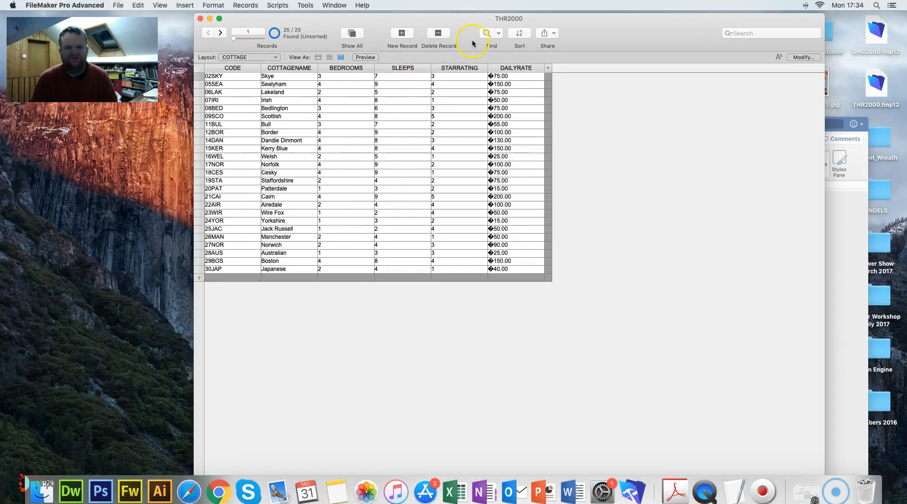
- Start a find request on the COTTAGE table with a STARRATING criterion of greater than 3
click(499, 34)
click(534, 50)
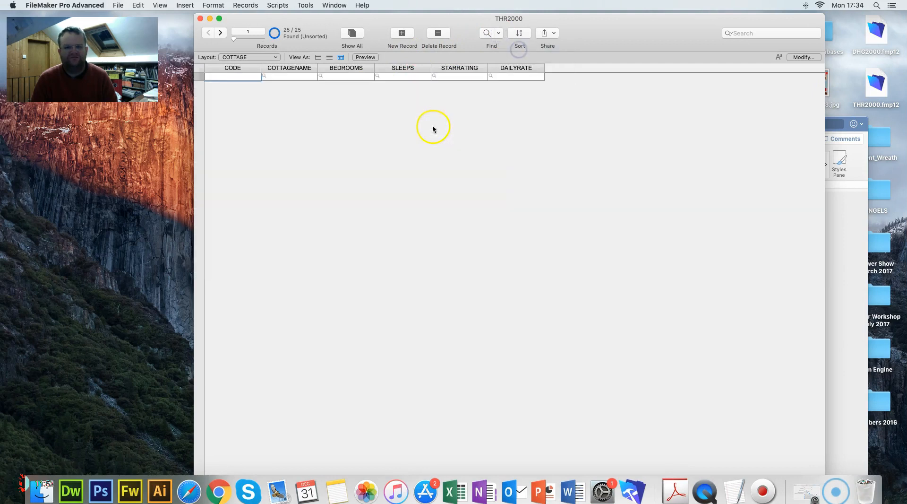
click(448, 78)
click(488, 57)
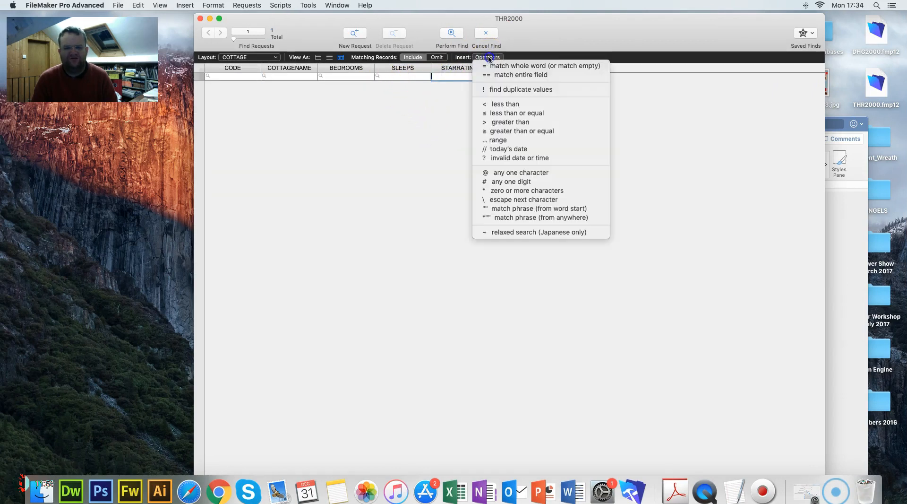
click(497, 120)
text(3)
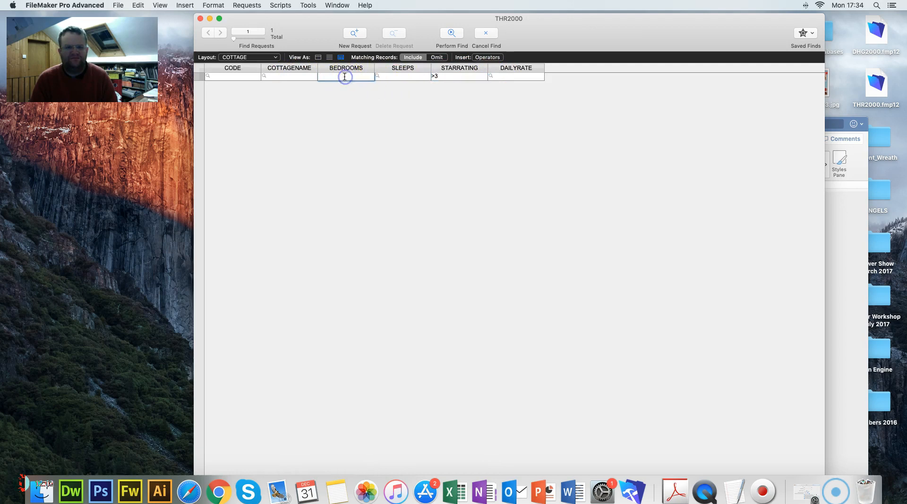
- Add an exact-match BEDROOMS criterion of 4, recheck the question paper and perform the find
click(488, 57)
click(498, 75)
text(4)
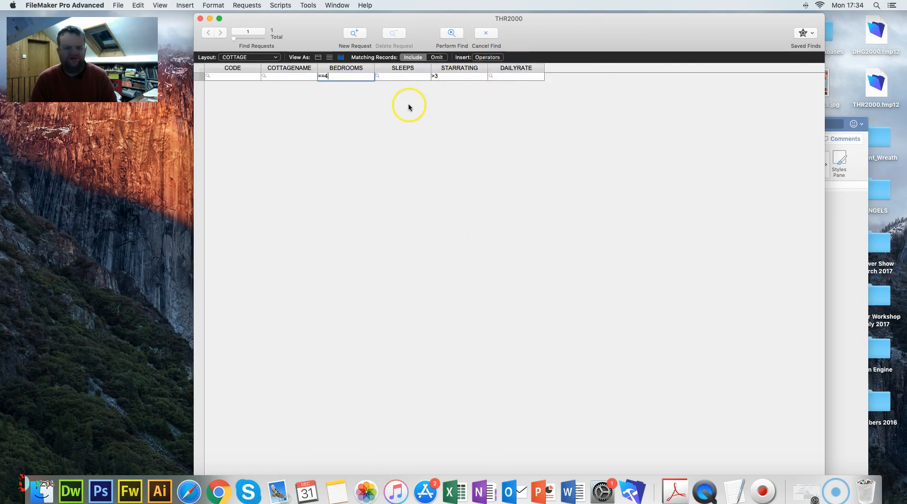
key(ctrl+Right)
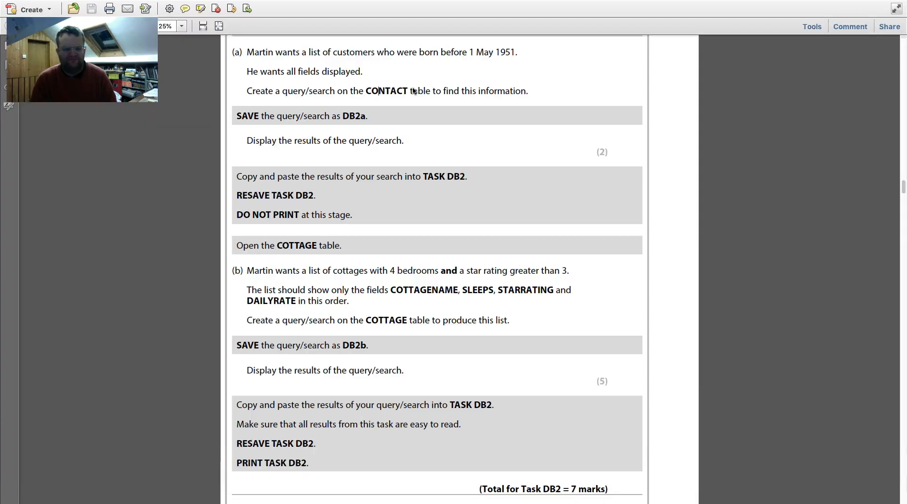
key(ctrl+Left)
click(460, 36)
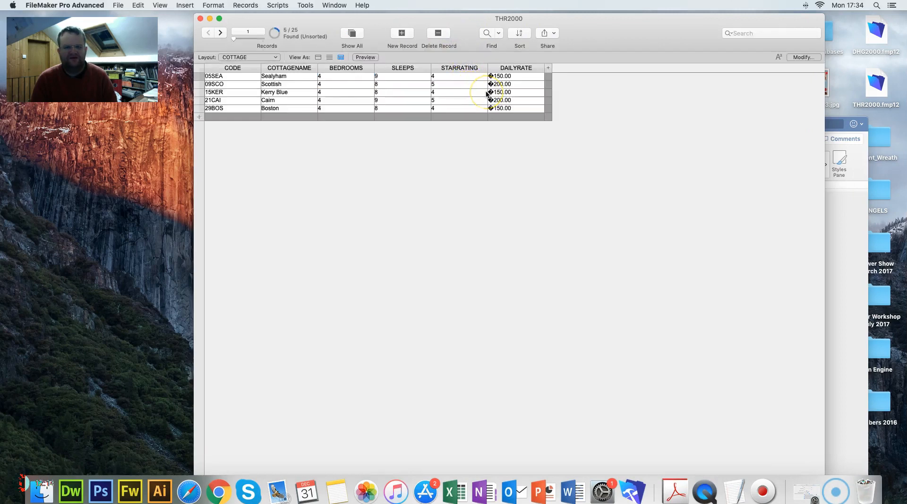
- Reread the Task DB2 (b) instructions in the question paper, then show all COTTAGE records again
key(ctrl+Right)
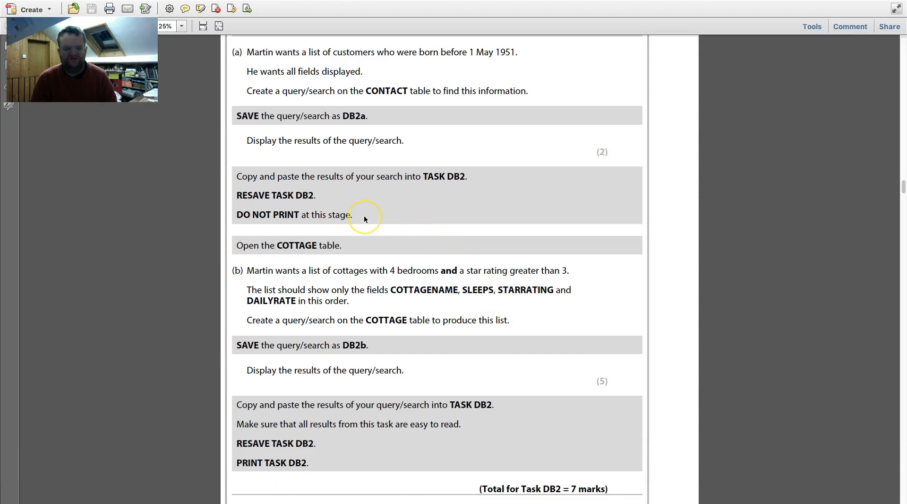
key(ctrl+Left)
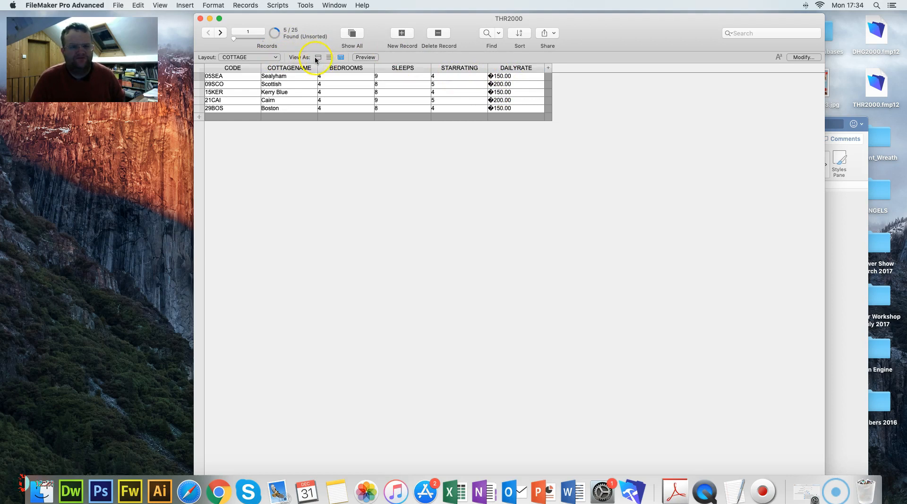
click(348, 34)
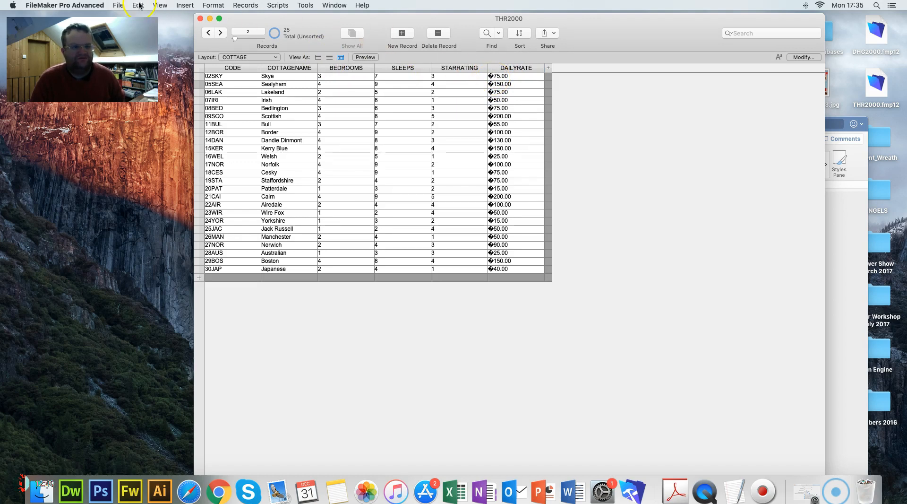
- Change the COTTAGE table's DAILYRATE field type to Number in the database definition and save the change
click(118, 5)
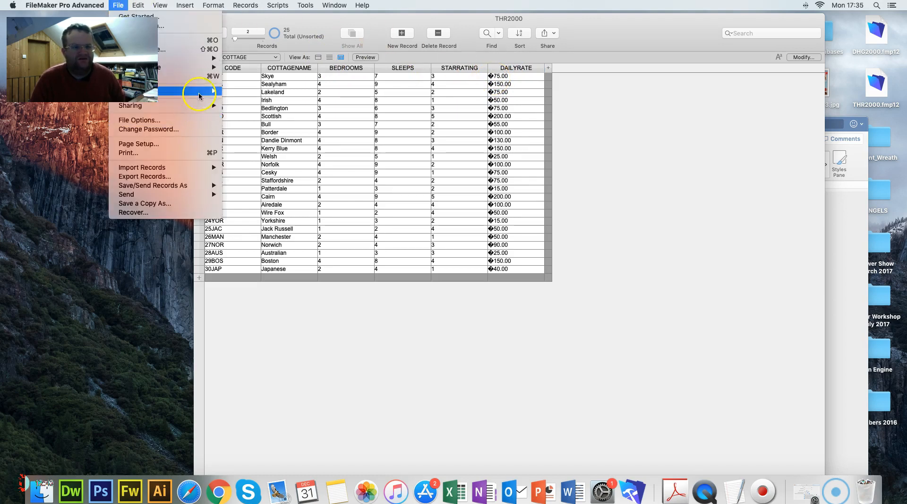
mouse_move(203, 90)
click(239, 92)
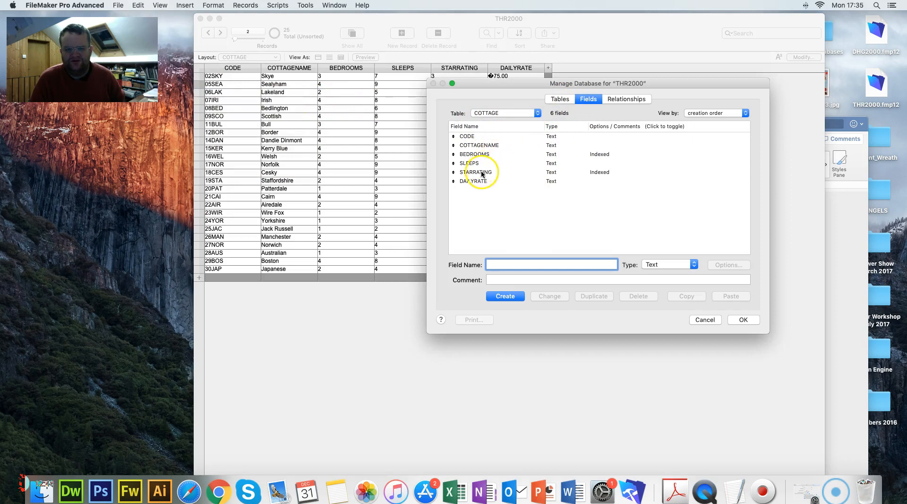
click(479, 182)
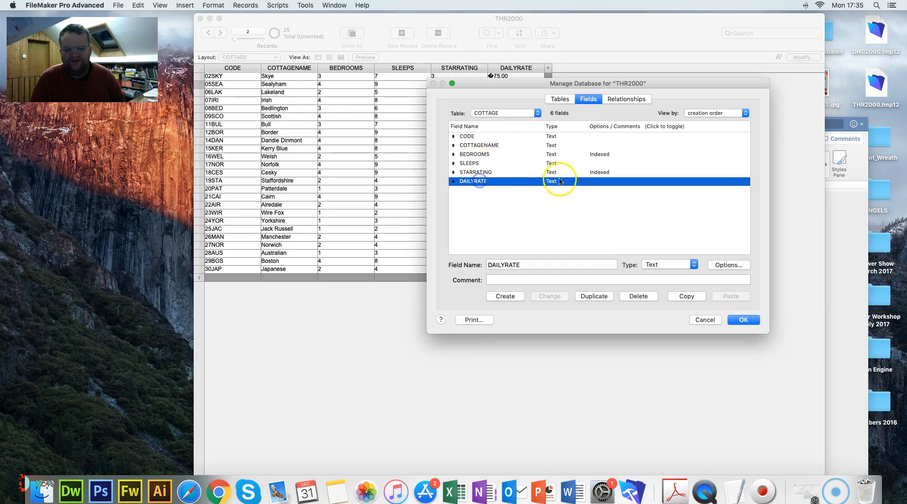
click(665, 265)
click(662, 273)
click(561, 297)
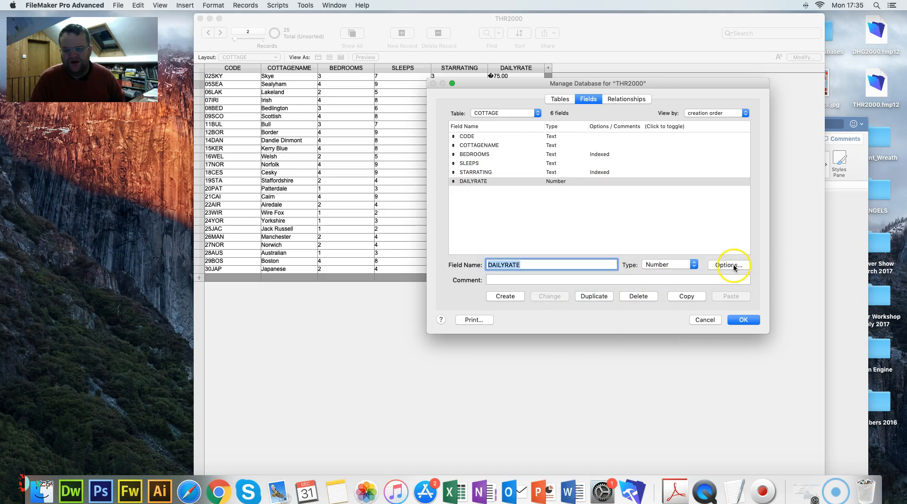
click(745, 318)
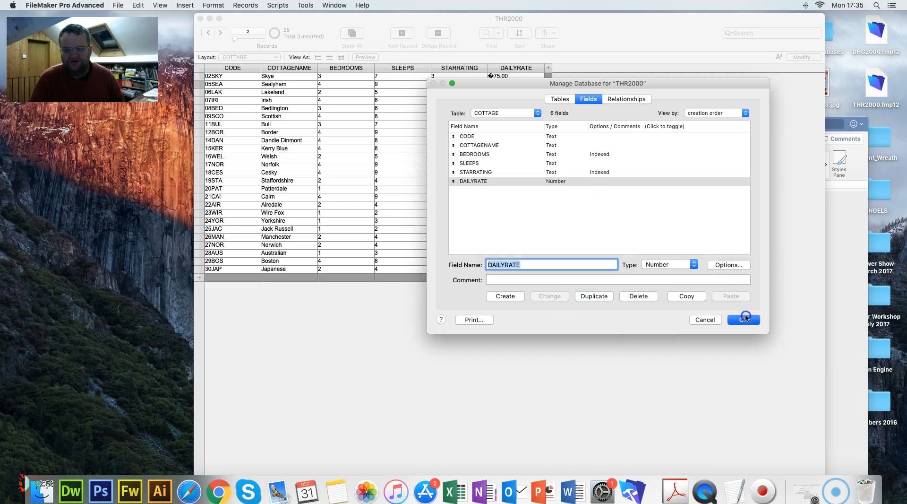
- Check the RENTAL table's fields and their types in the database definition, leaving it without changes
click(118, 5)
click(172, 92)
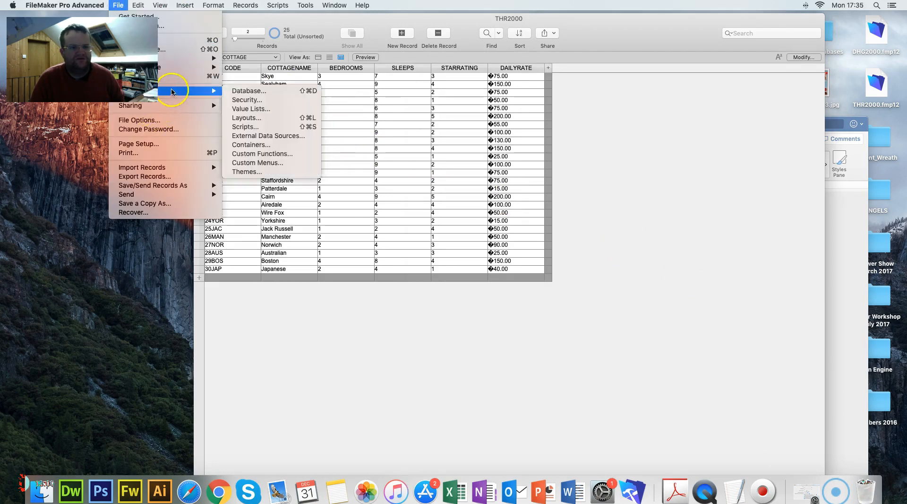
click(249, 91)
click(483, 113)
click(495, 122)
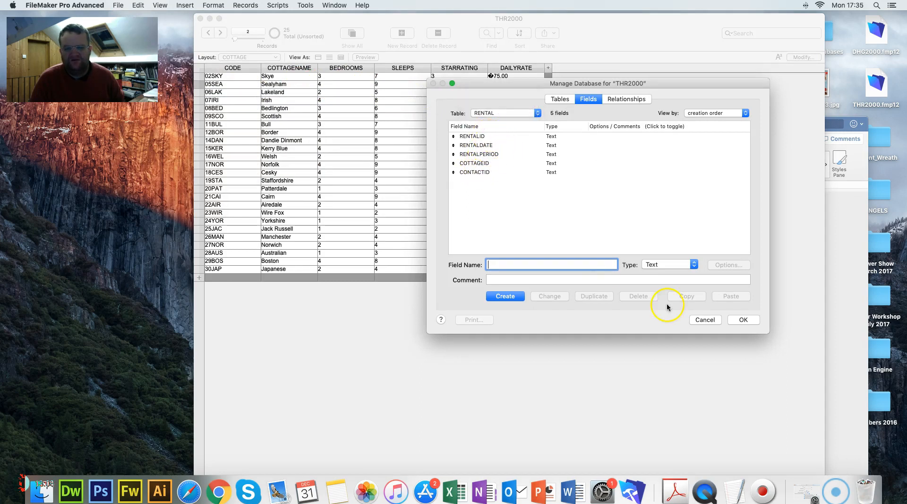
click(706, 320)
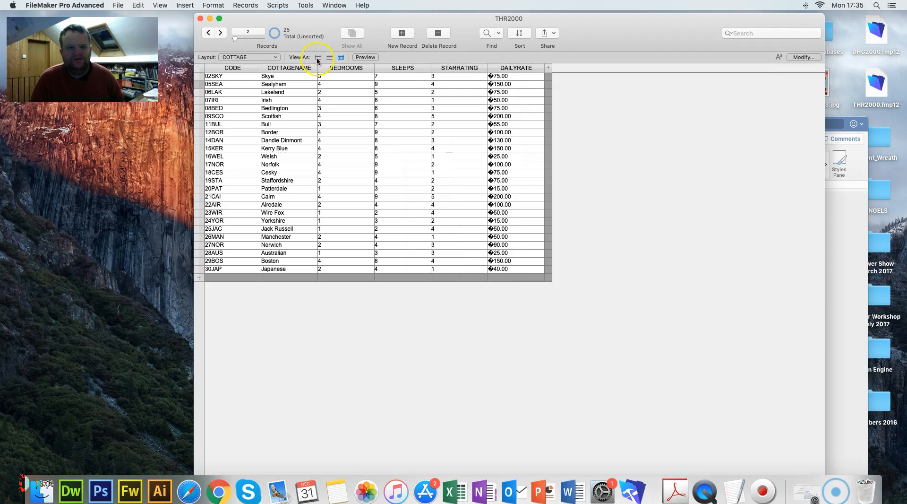
- In the COTTAGE form layout, format the DAILYRATE field as Currency with a fixed number of 2 decimals
click(319, 58)
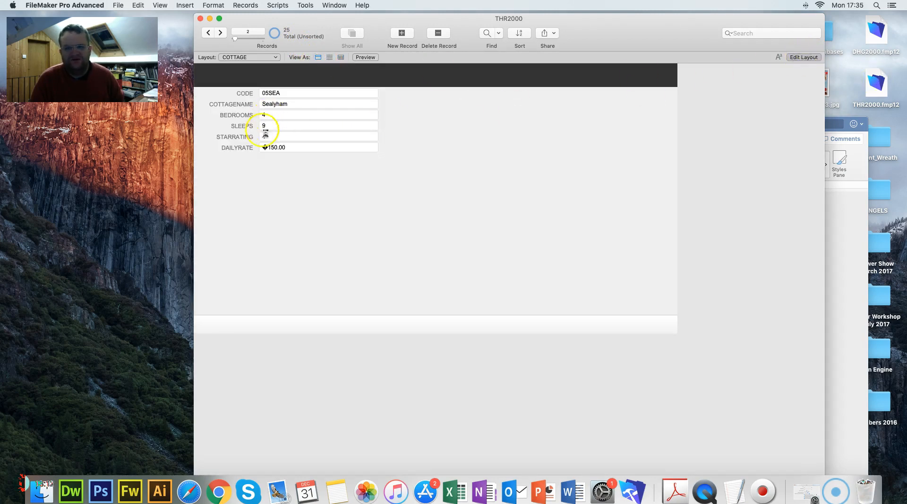
key(super+l)
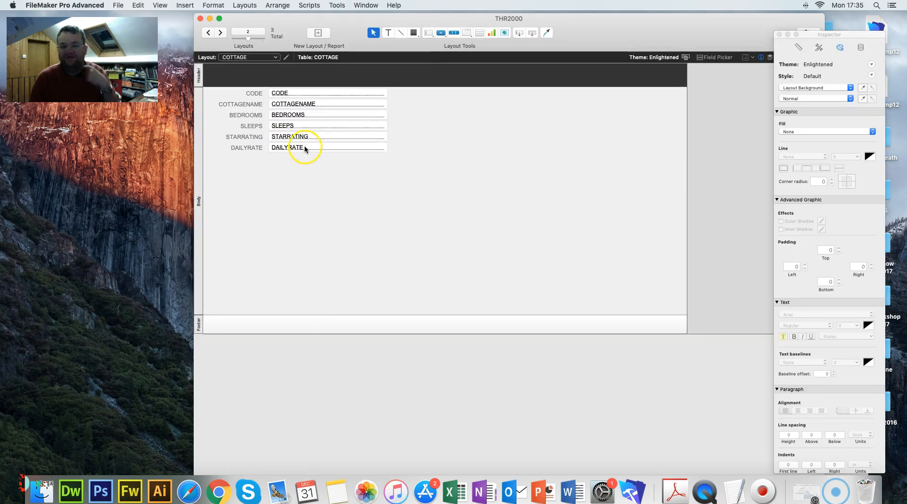
click(306, 148)
click(310, 136)
click(311, 148)
shift+click(314, 137)
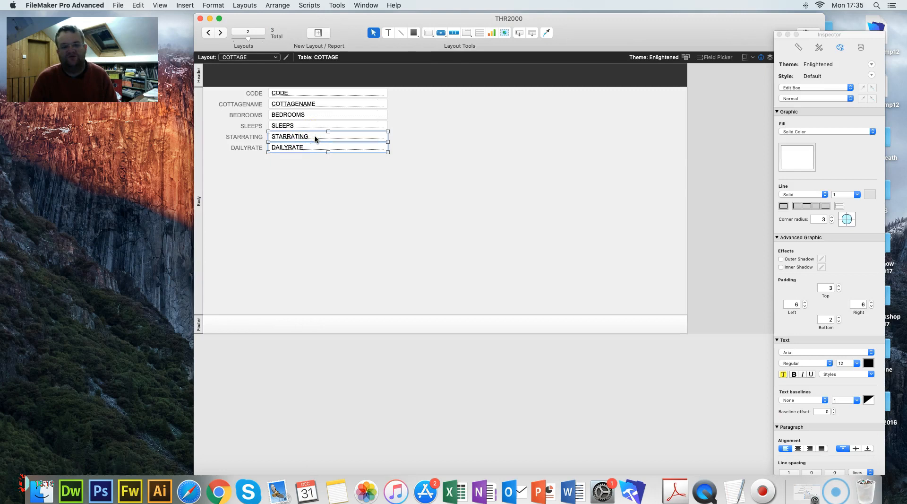
click(317, 165)
click(311, 147)
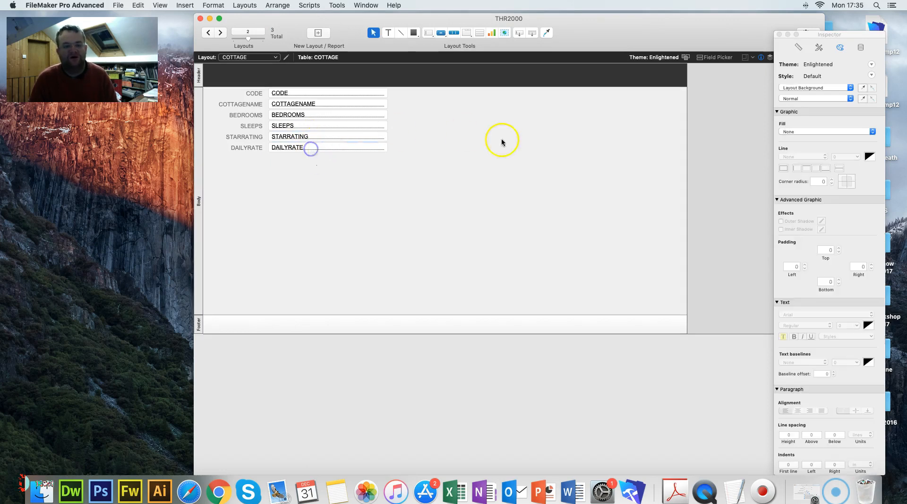
click(856, 48)
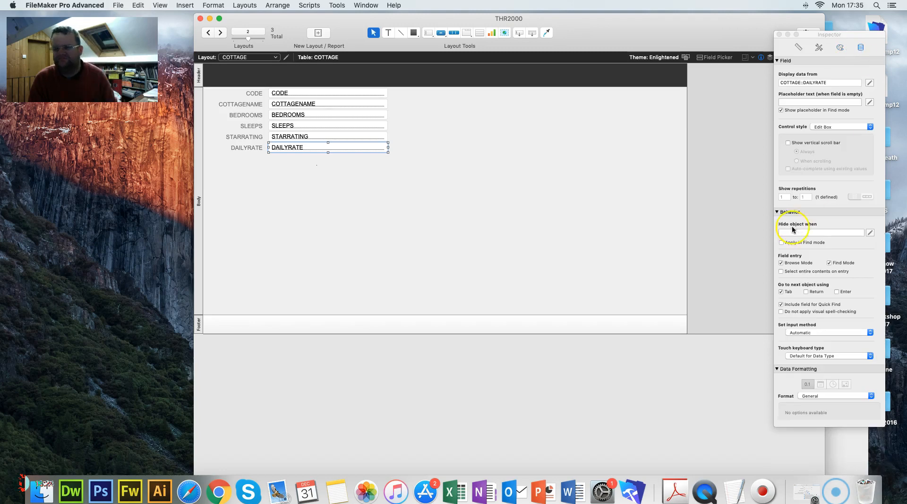
click(820, 396)
click(821, 420)
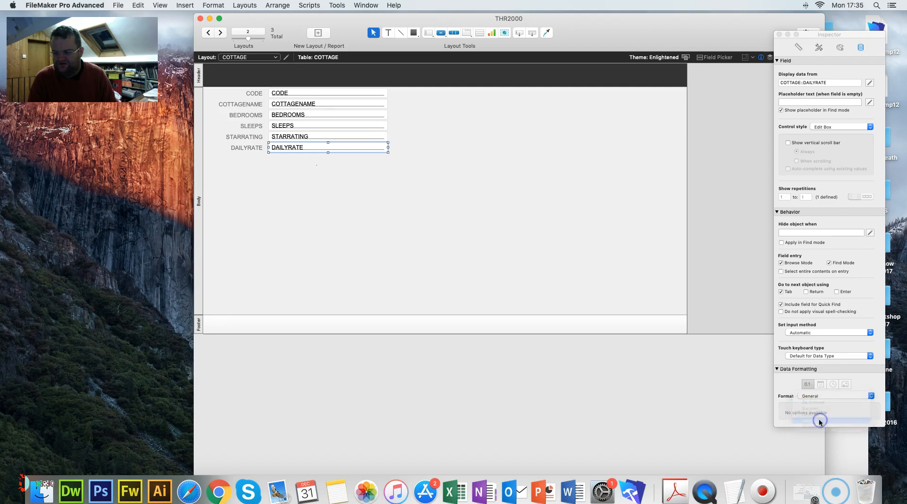
click(792, 410)
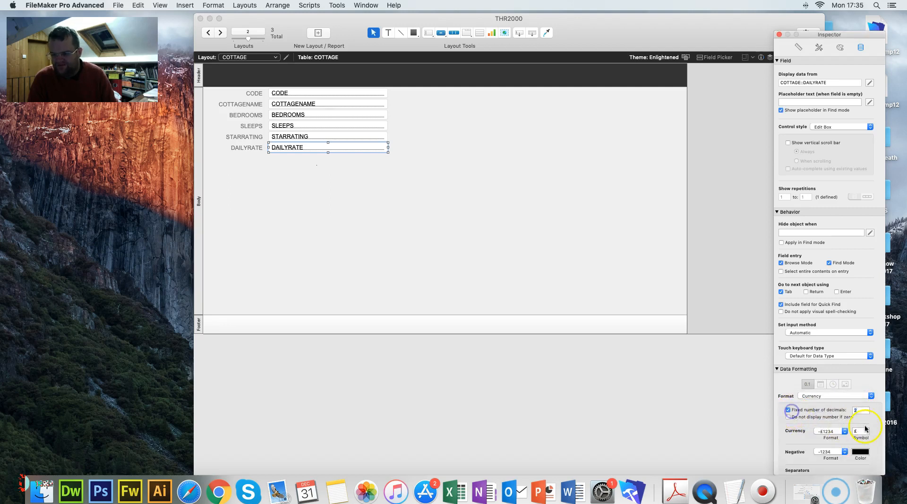
scroll(801, 413, down, 5)
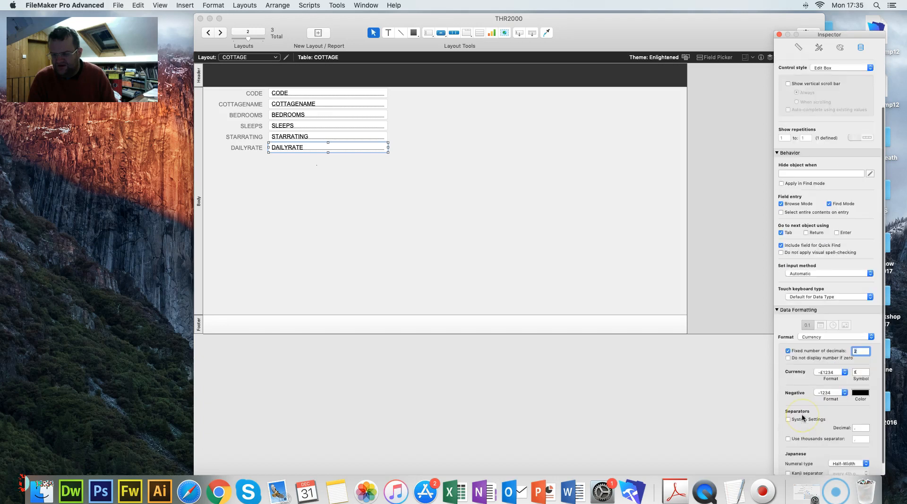
scroll(810, 386, up, 5)
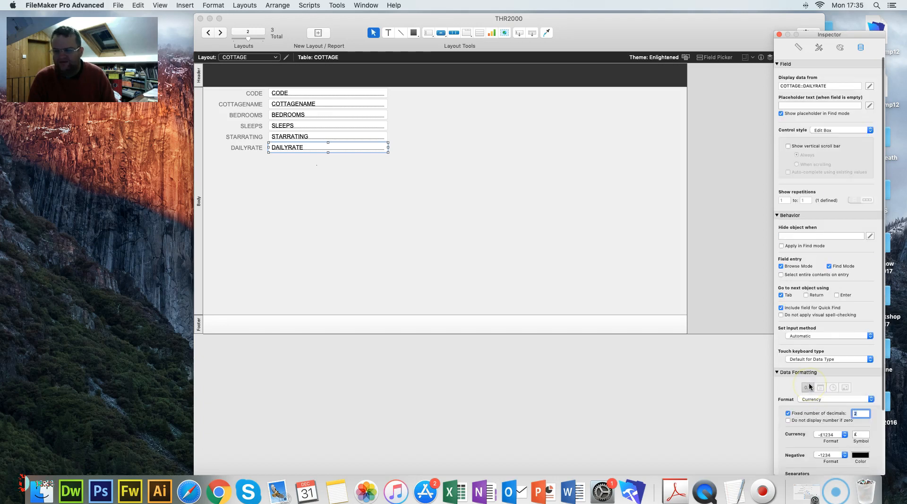
scroll(619, 300, right, 2)
- Exit and save the COTTAGE layout, and show its records in table view
click(610, 22)
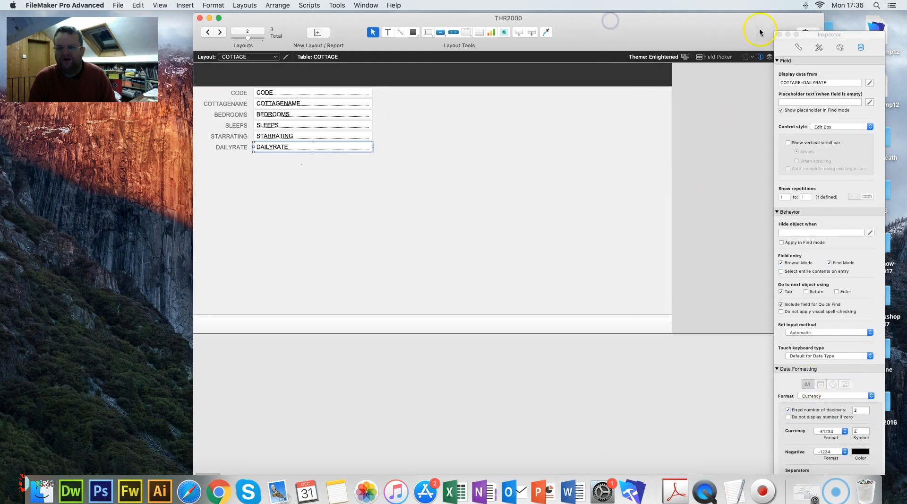
drag(733, 20, 655, 23)
click(726, 60)
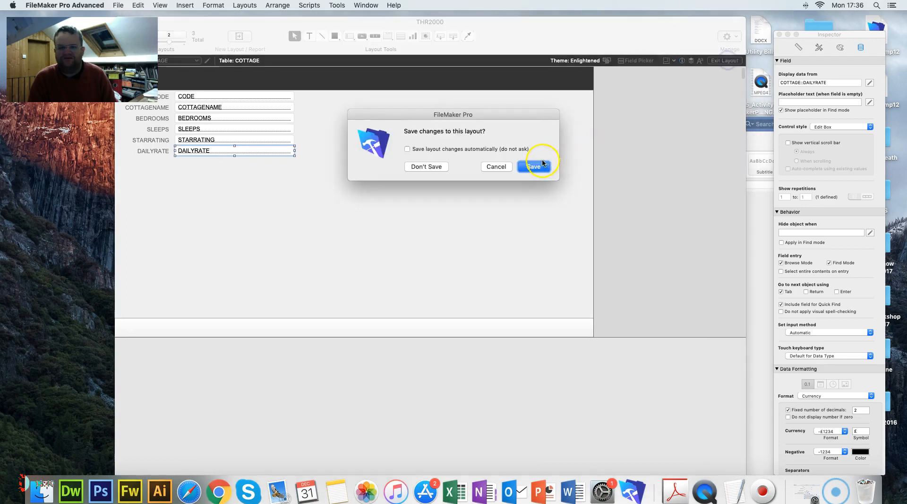
click(534, 167)
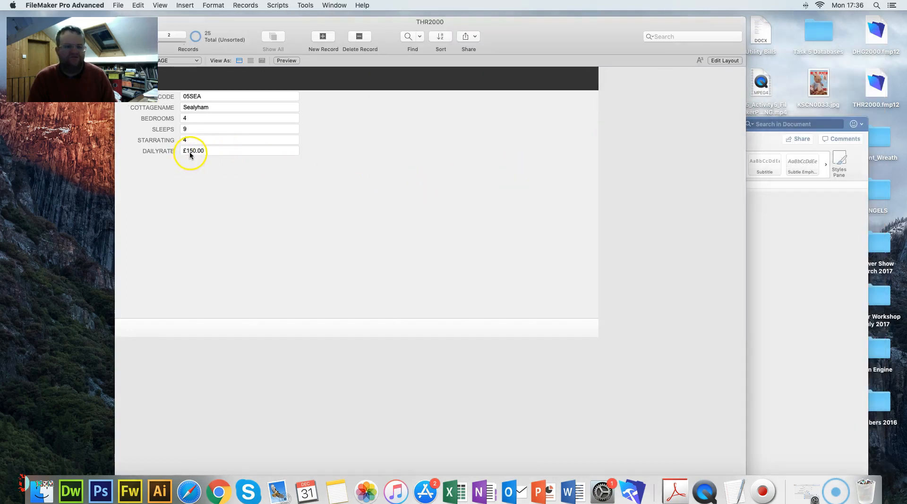
click(263, 61)
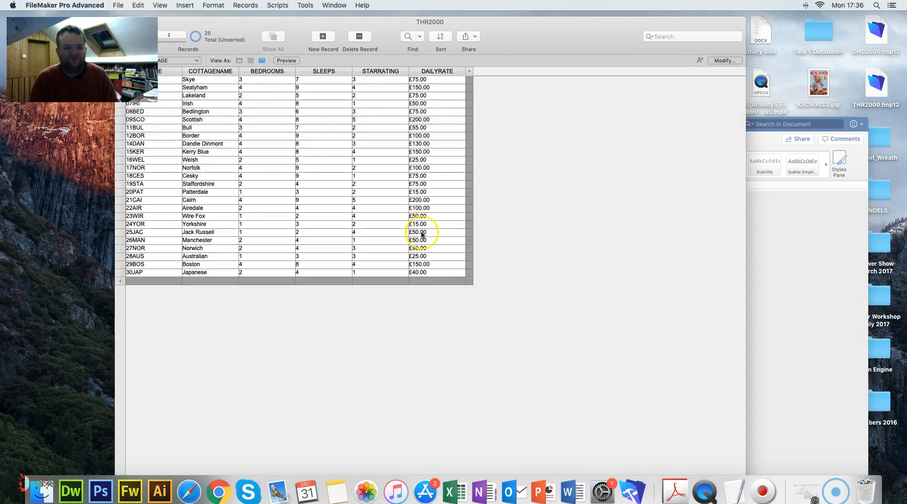
- Start a new find request on the COTTAGE records with STARRATING greater than 3
drag(373, 21, 443, 22)
click(491, 36)
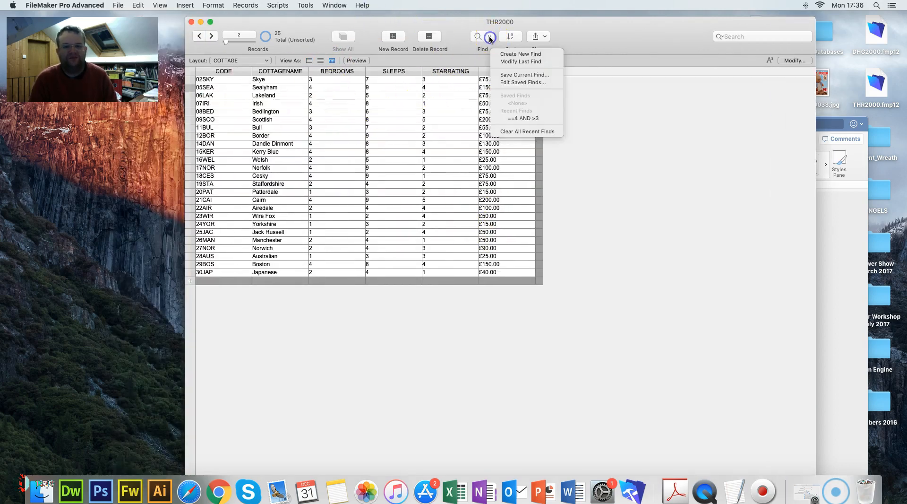
click(511, 55)
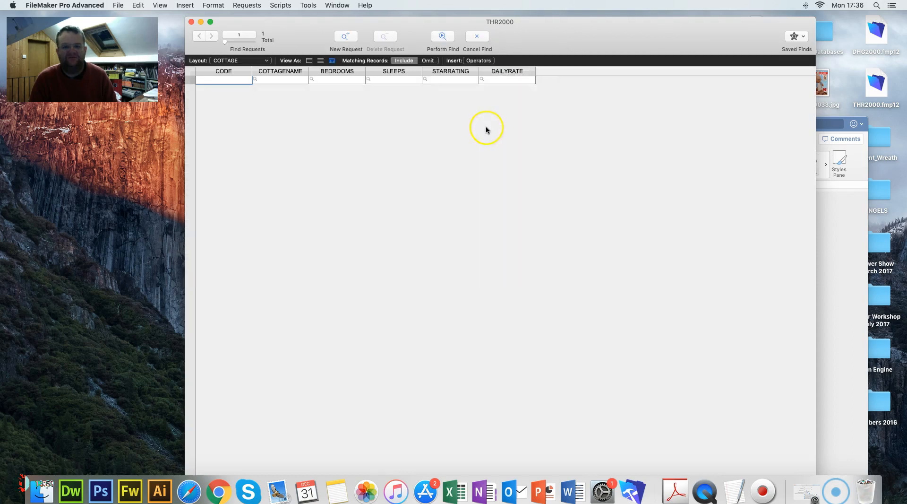
click(443, 81)
click(474, 61)
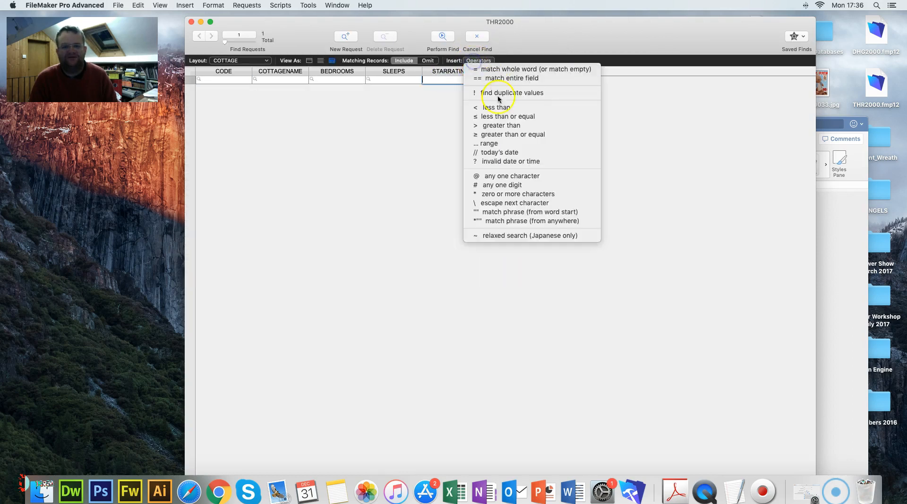
click(500, 125)
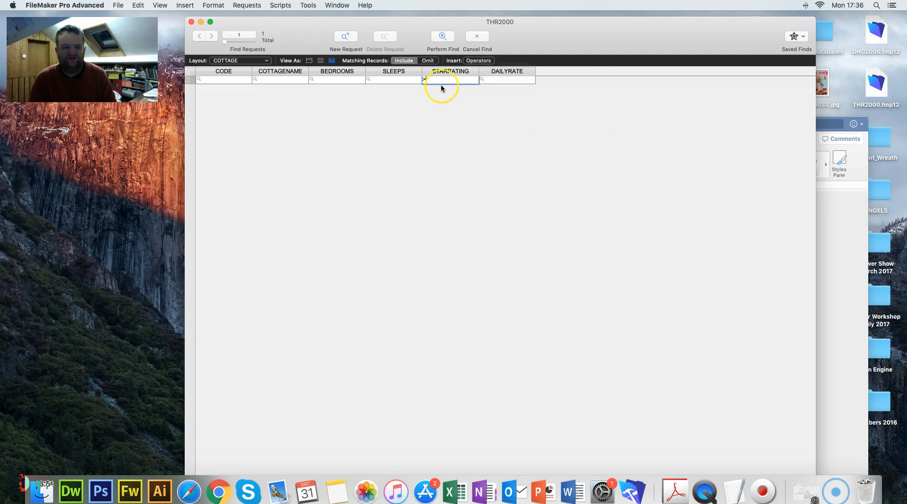
- Add a match-entire-field criterion of 4 for BEDROOMS and perform the find
click(342, 78)
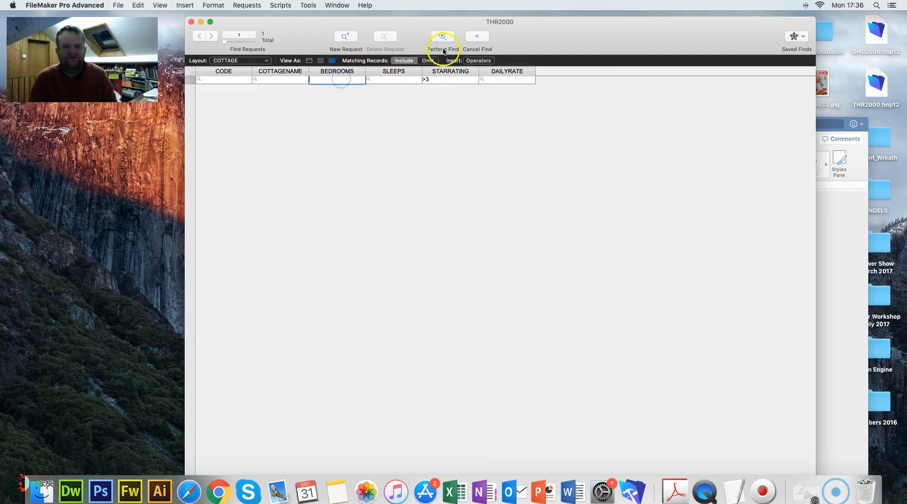
click(458, 61)
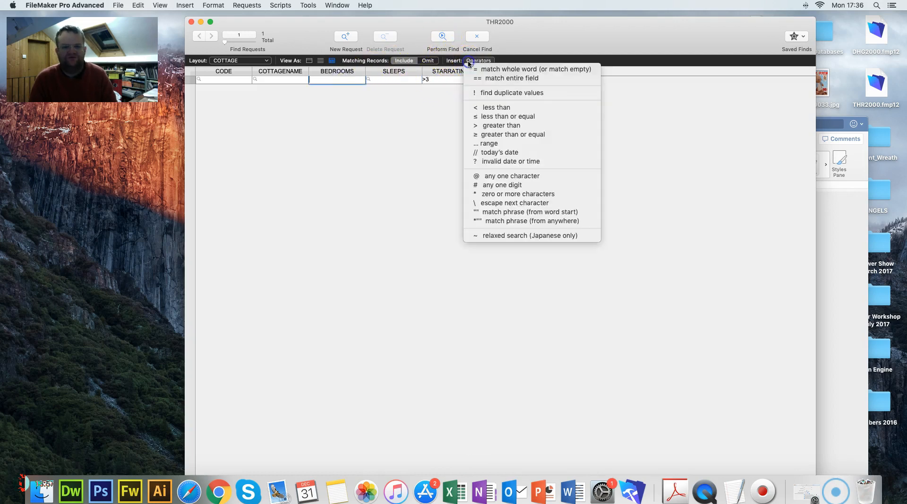
click(491, 81)
text(4)
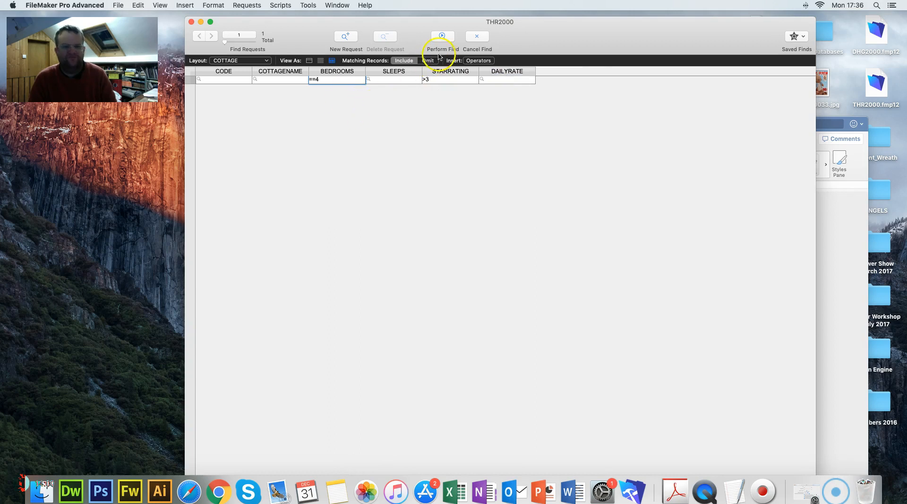
click(446, 36)
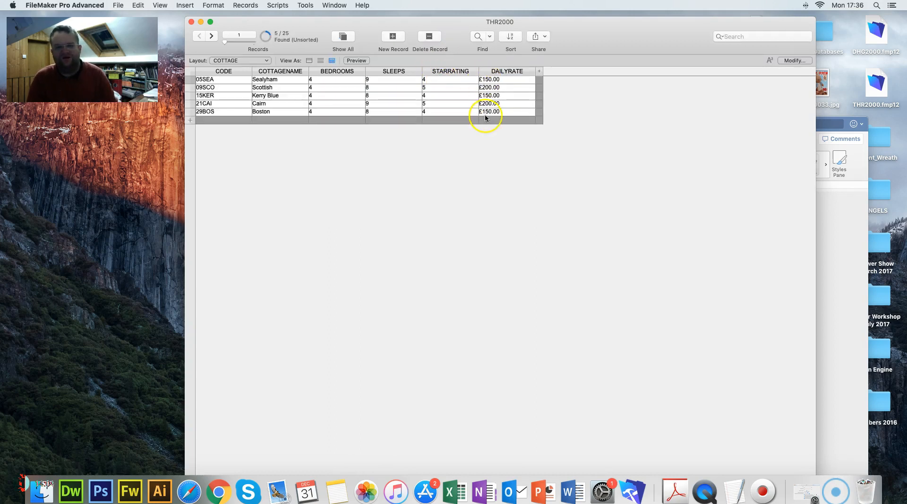
- Recheck the required fields in the question paper and hide the CODE and BEDROOMS columns from the COTTAGE table view
key(super+Tab)
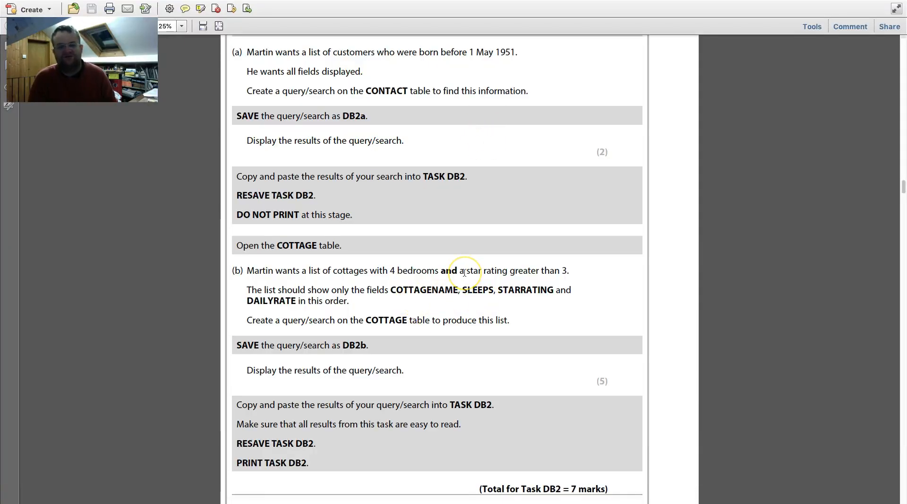
key(super+Tab)
click(795, 60)
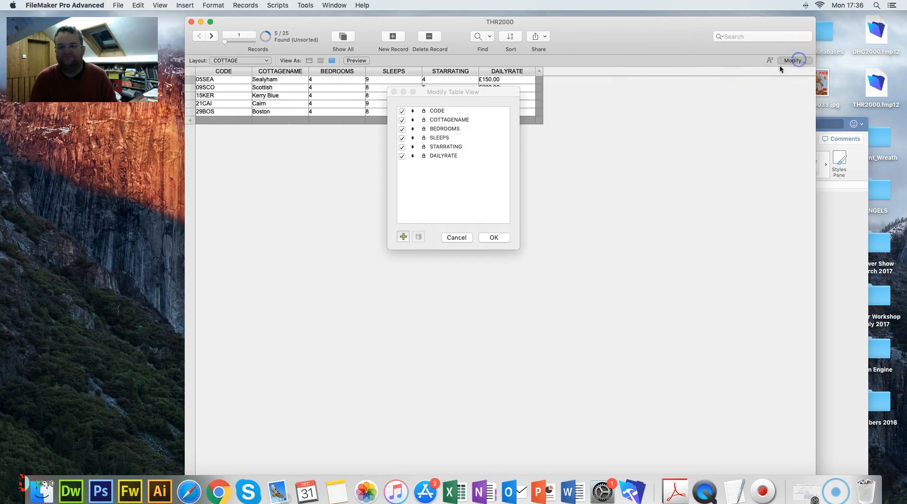
click(402, 110)
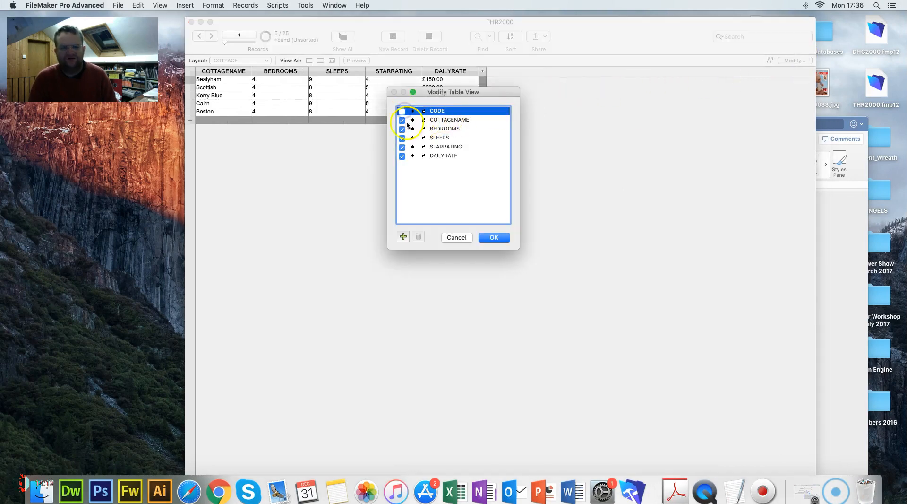
click(401, 129)
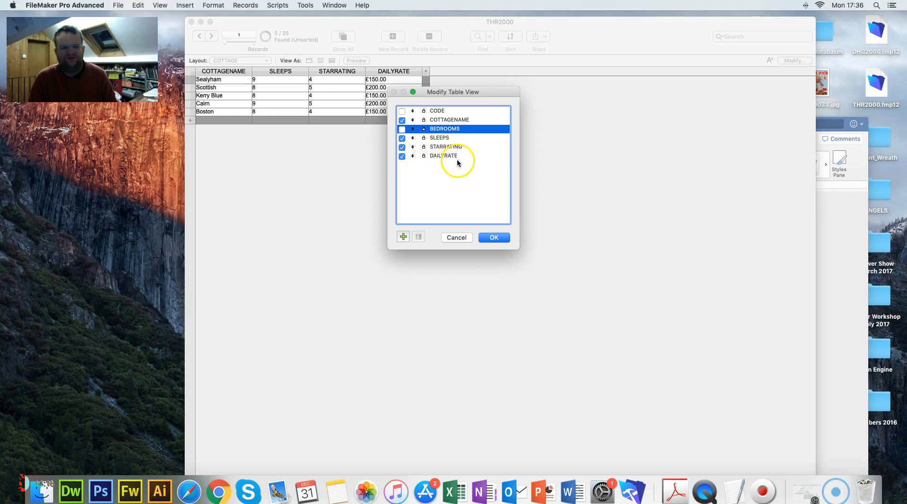
click(492, 238)
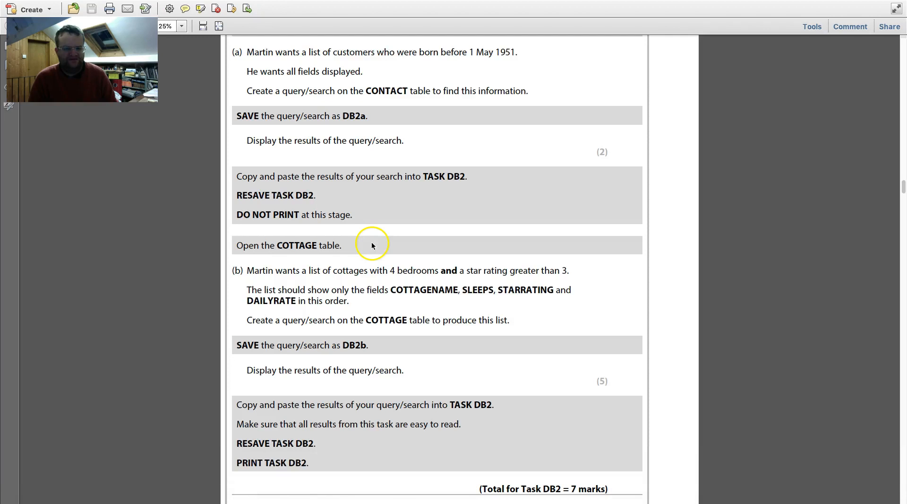
- Reread the Task DB2 (b) instructions, capture the COTTAGE find results and insert the screenshot below the CONTACT results in the Word document
scroll(373, 244, down, 3)
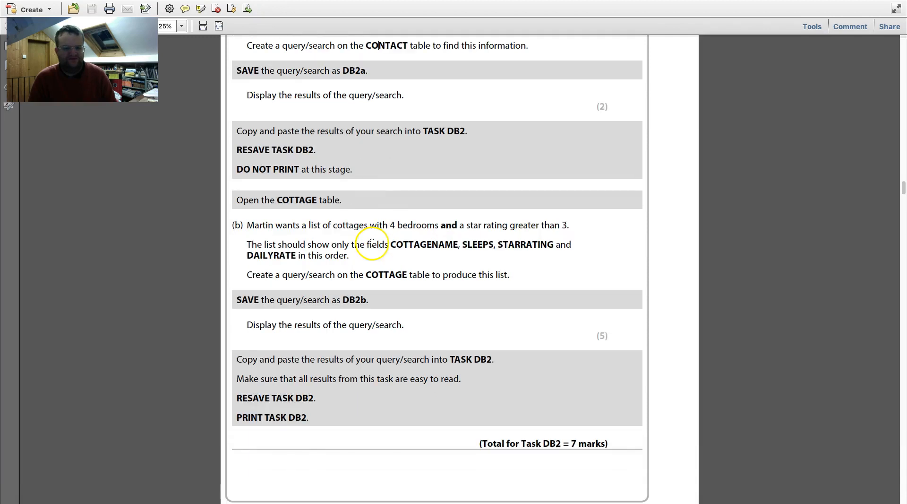
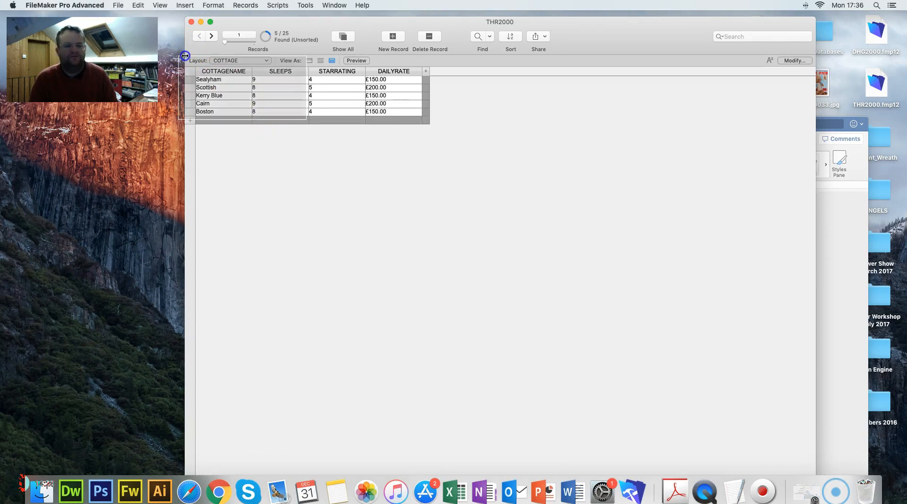
click(847, 275)
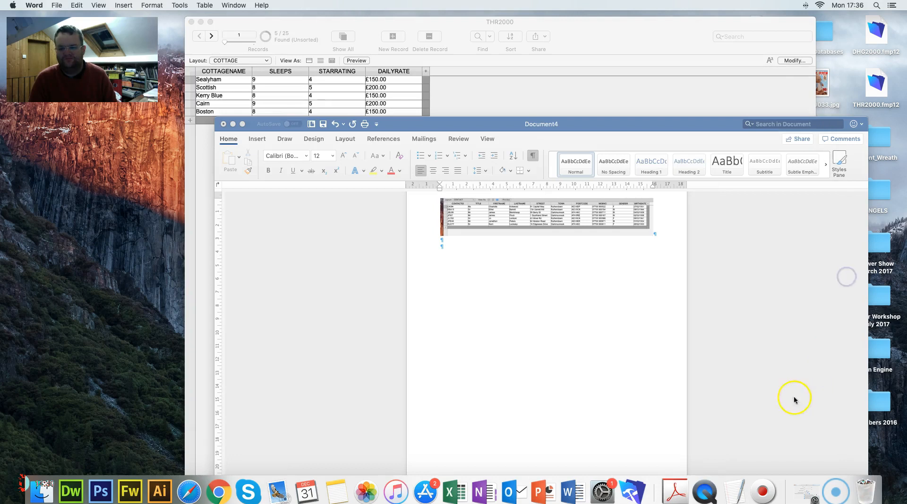
drag(842, 453, 468, 269)
drag(544, 124, 439, 67)
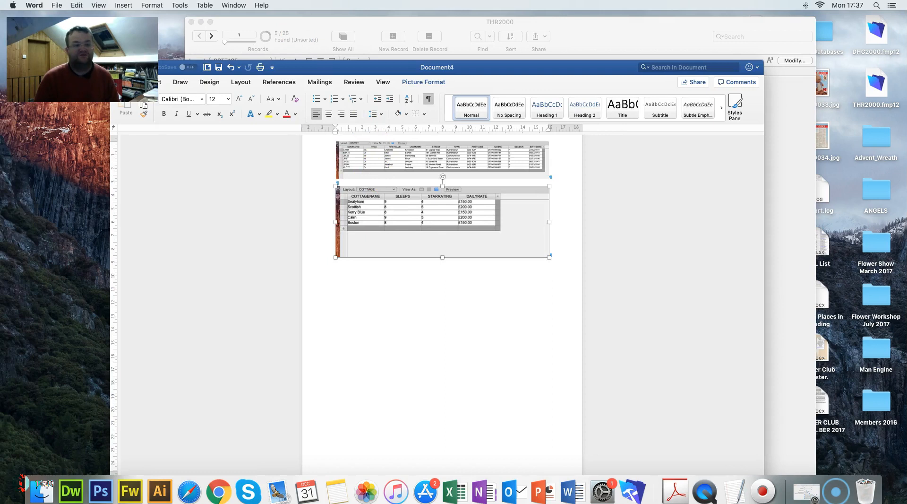
- Save the Word document as Task DB2 in the Task 5 - 2015 folder and close it
click(56, 5)
click(76, 75)
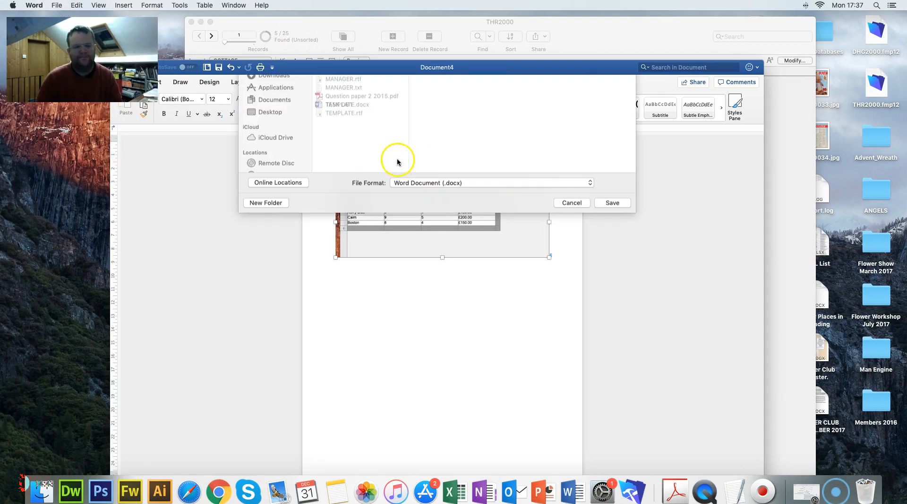
text(Task db2)
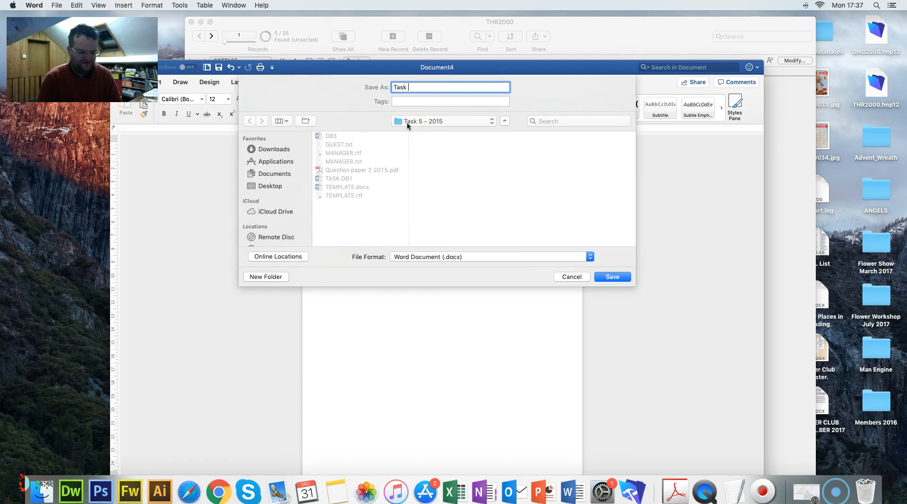
key(BackSpace)
key(BackSpace)
key(BackSpace)
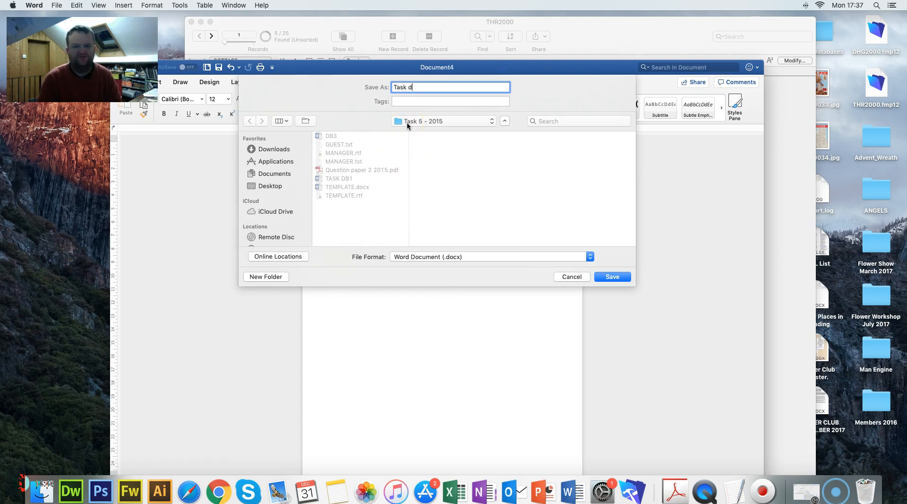
text(DB2)
key(Return)
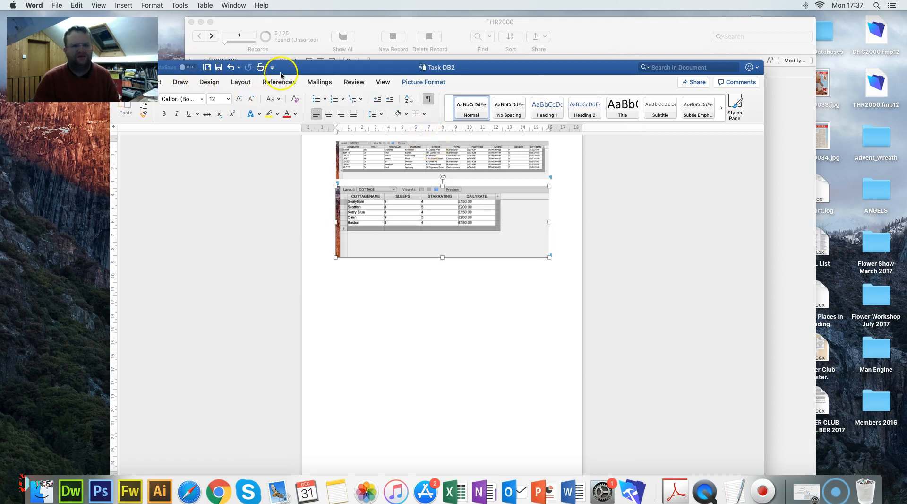
drag(282, 67, 396, 66)
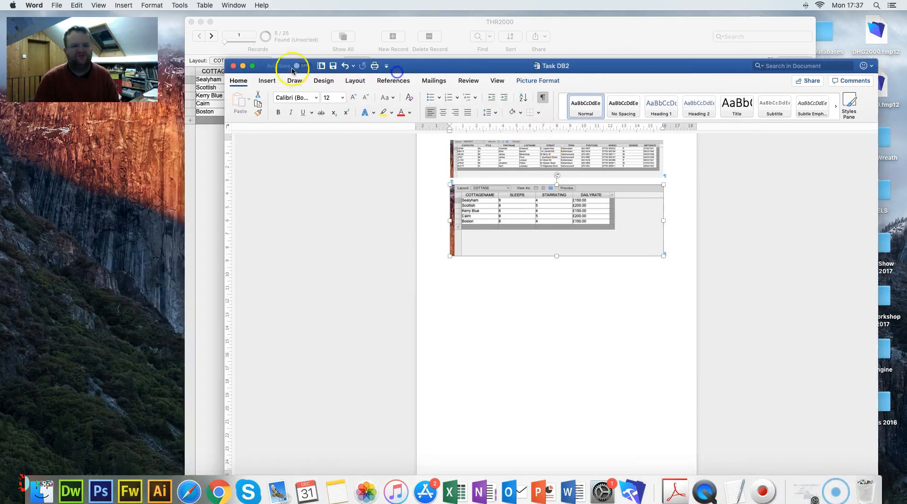
click(234, 66)
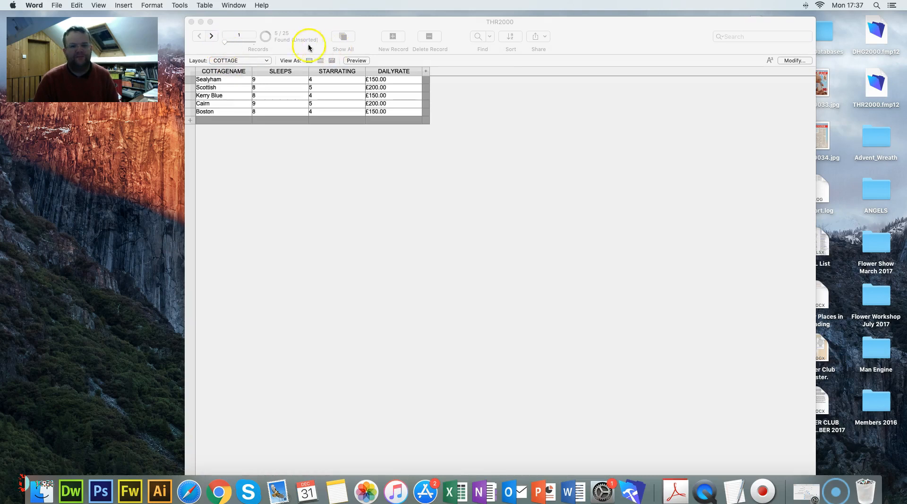
- Switch to FileMaker Pro, show all COTTAGE records and restore the CODE and BEDROOMS columns in the table view
click(336, 47)
click(336, 47)
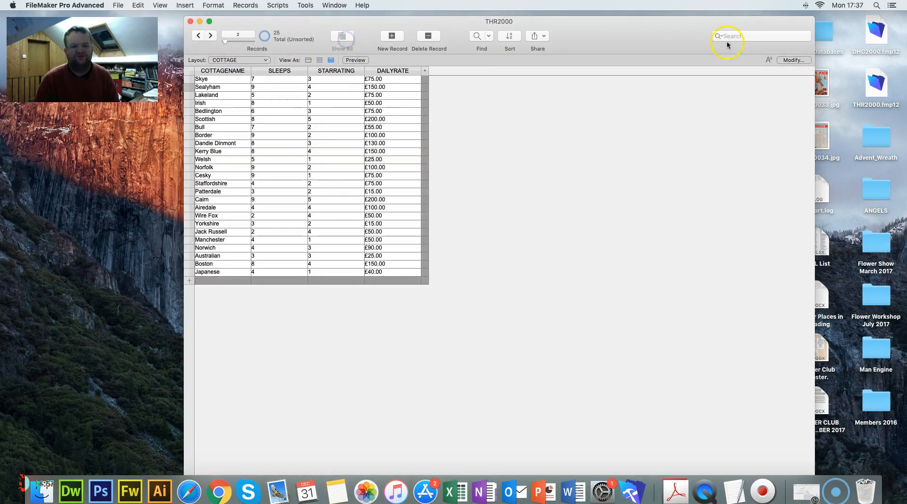
click(794, 60)
click(401, 112)
click(402, 129)
click(401, 111)
click(402, 129)
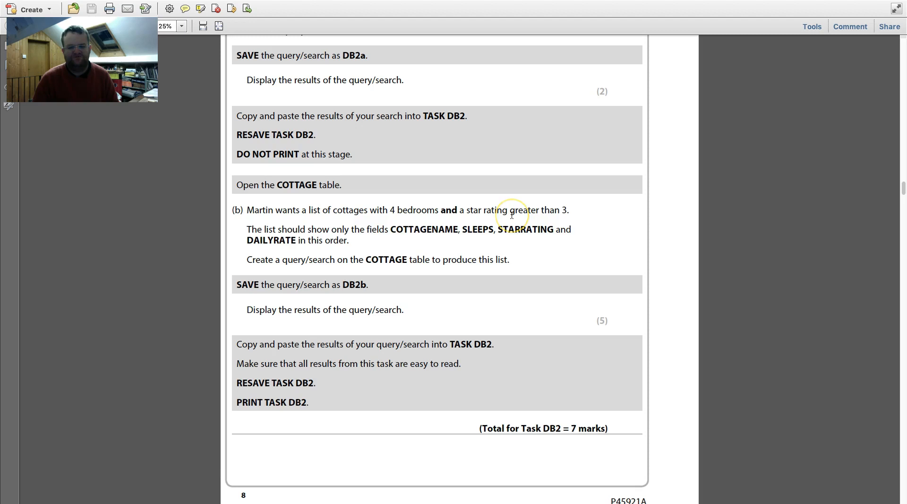
- Read the Task DB3 instructions in the question paper and create a blank document in Word
scroll(511, 215, down, 5)
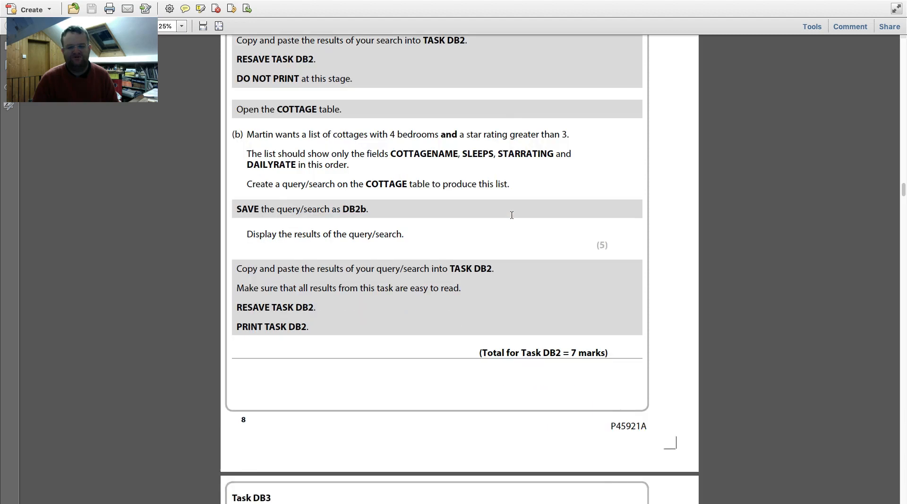
scroll(512, 215, down, 15)
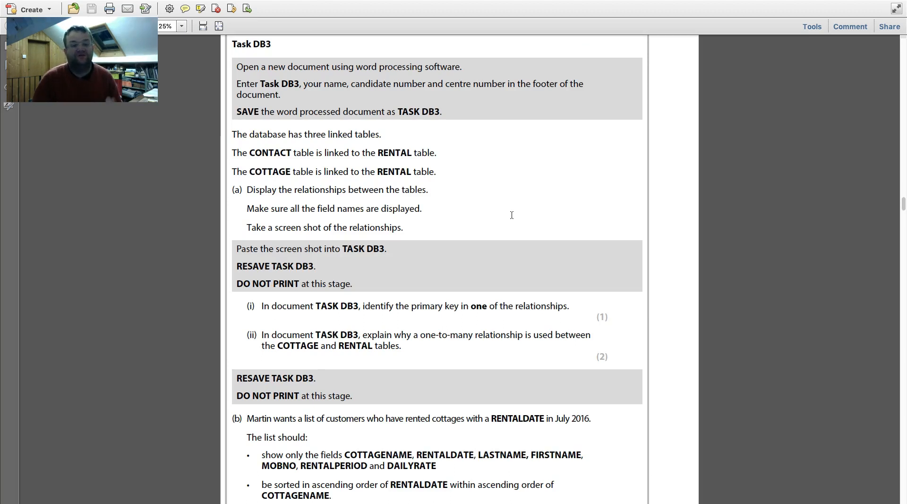
key(ctrl+Left)
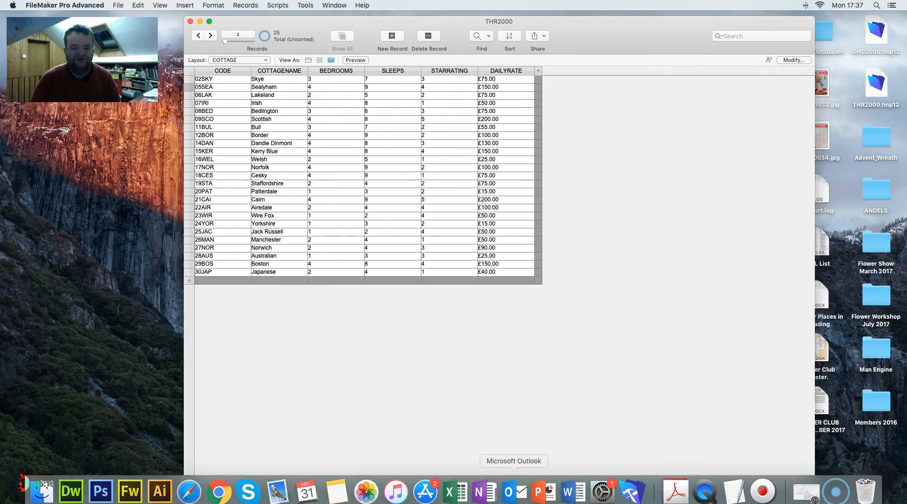
click(571, 494)
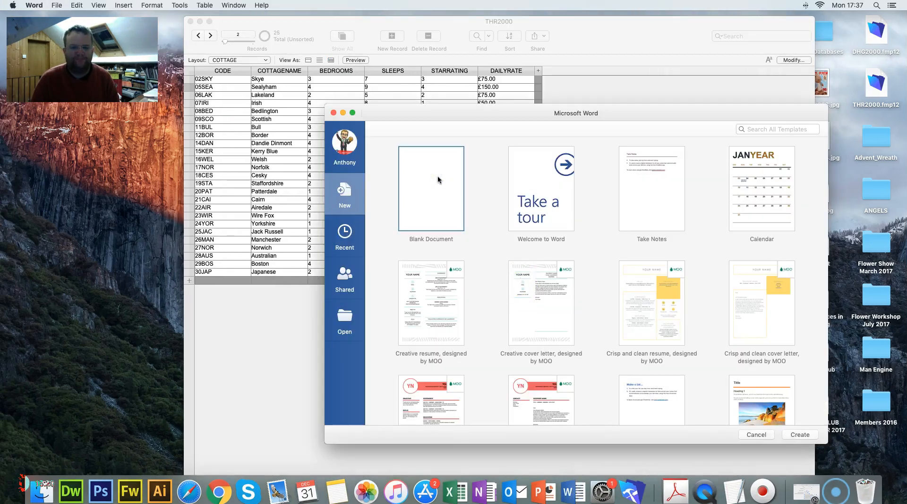
double_click(438, 177)
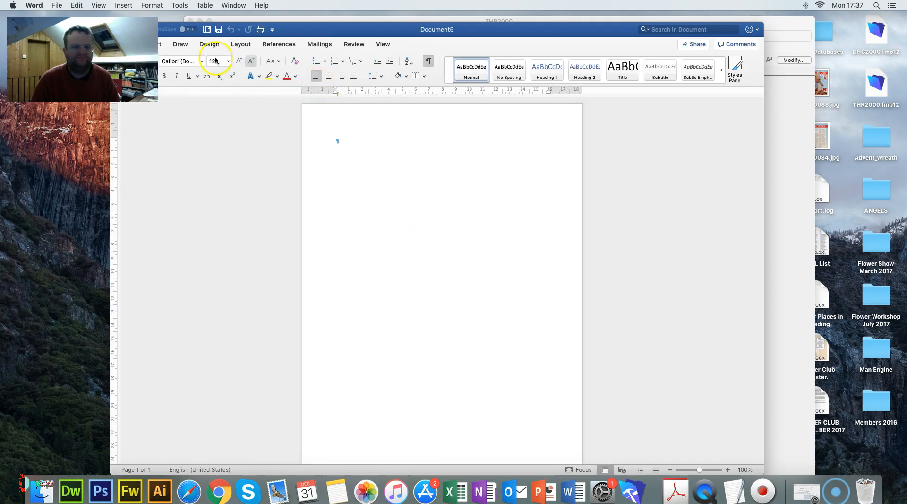
- Insert a Blank (Three Columns) footer, enter Task DB3 in its first placeholder and clear the middle one
drag(331, 29, 421, 32)
click(213, 44)
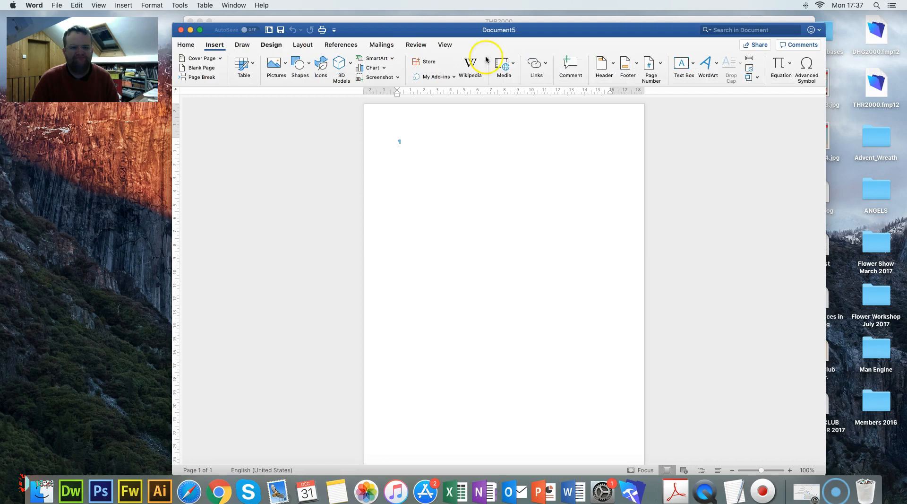
click(628, 64)
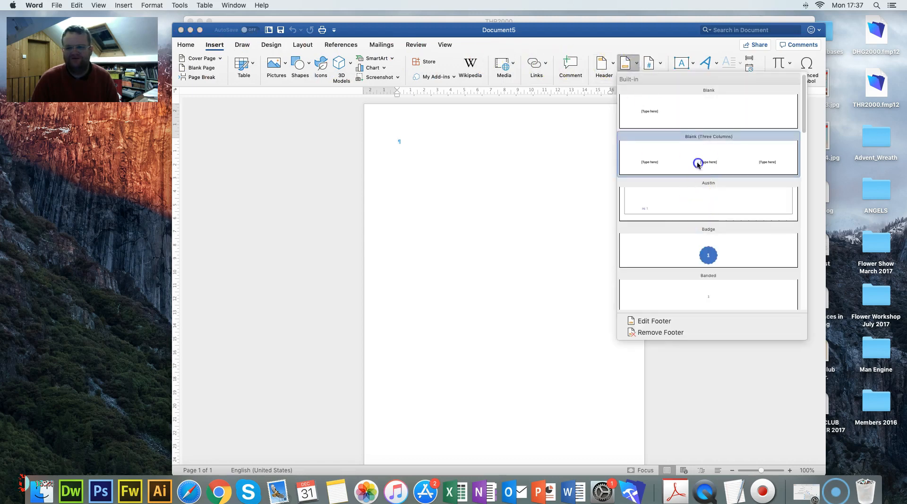
click(699, 164)
click(405, 439)
text(Task DB3)
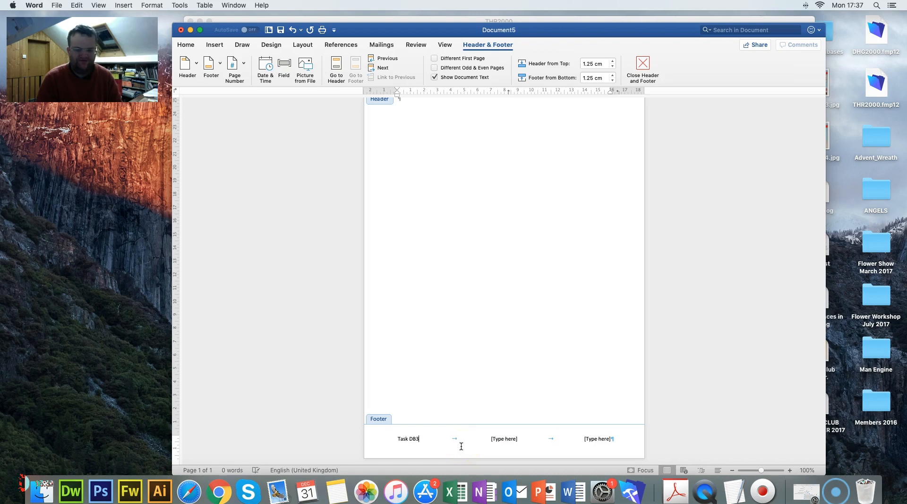
click(506, 438)
key(BackSpace)
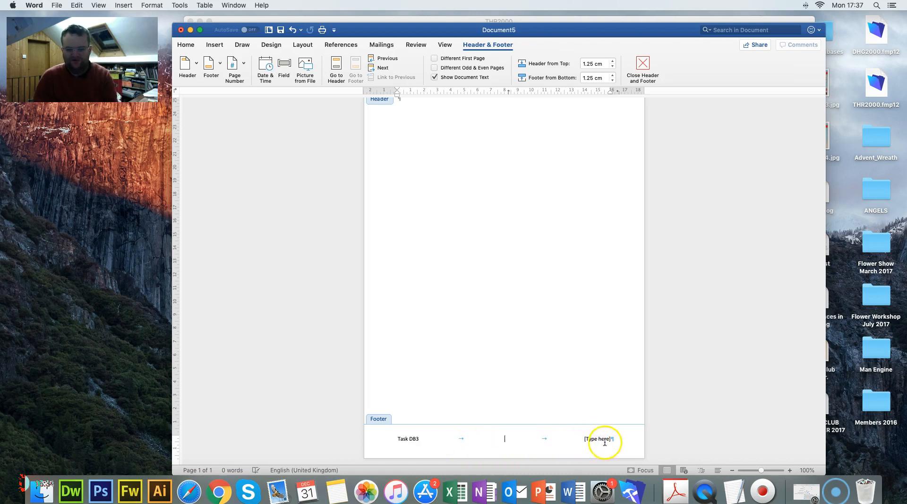
- Enter the candidate's full name in the last footer placeholder and return to the document body
click(605, 439)
text(Anthony )
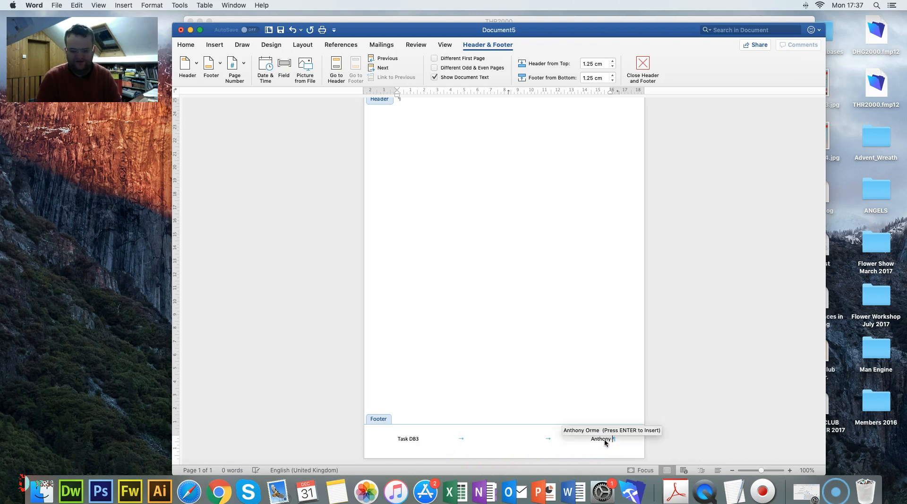
text(Clifford )
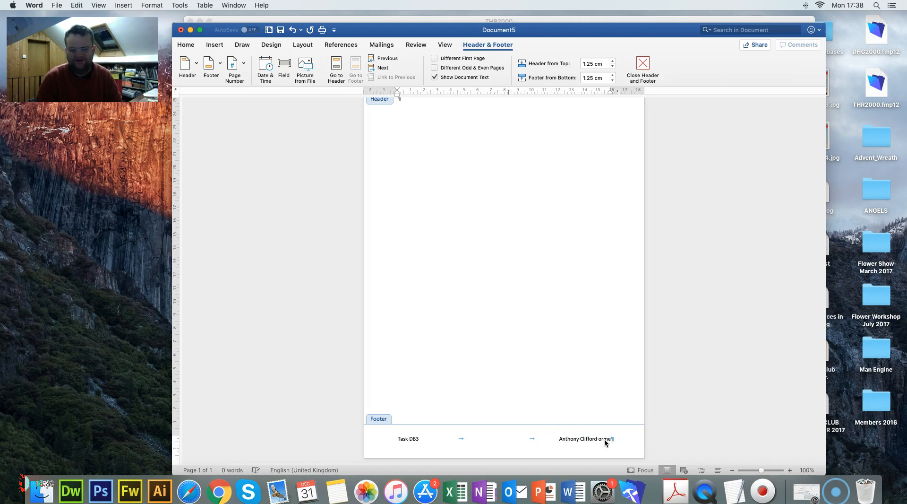
text(Orme)
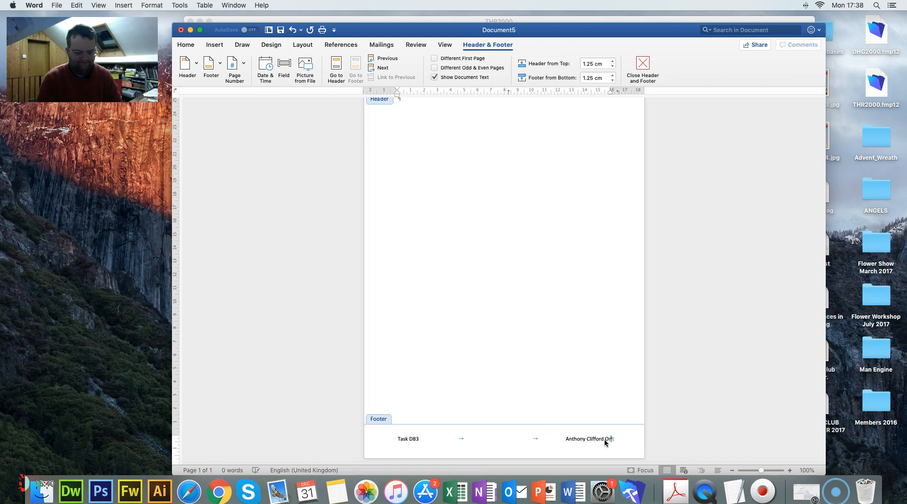
click(504, 310)
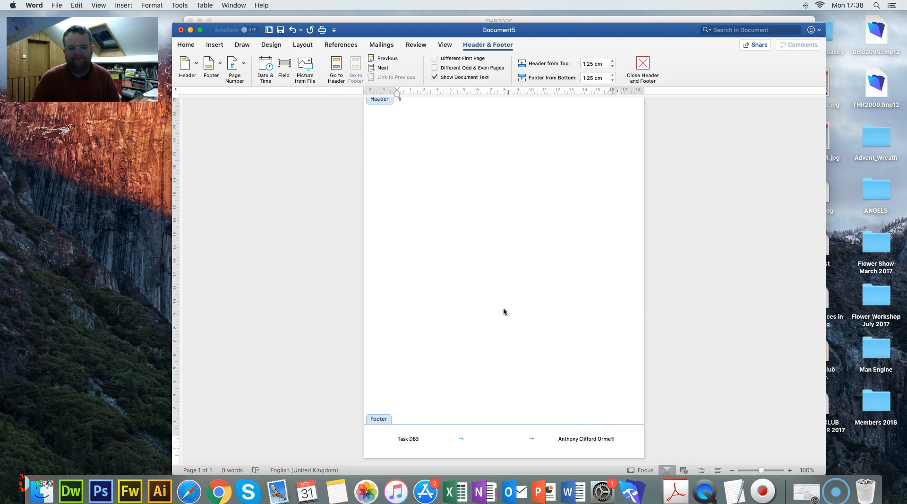
click(504, 310)
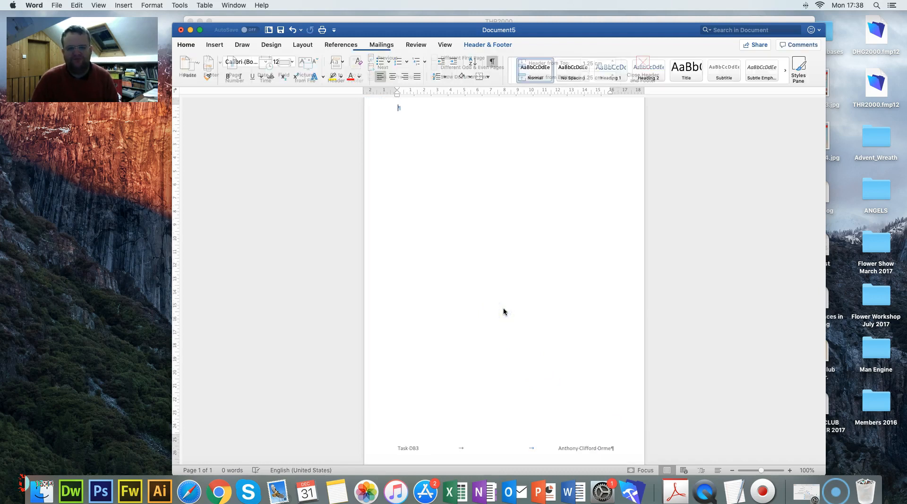
- Check the Task DB3 (a) instructions in the question paper about displaying and capturing the table relationships
key(ctrl+Right)
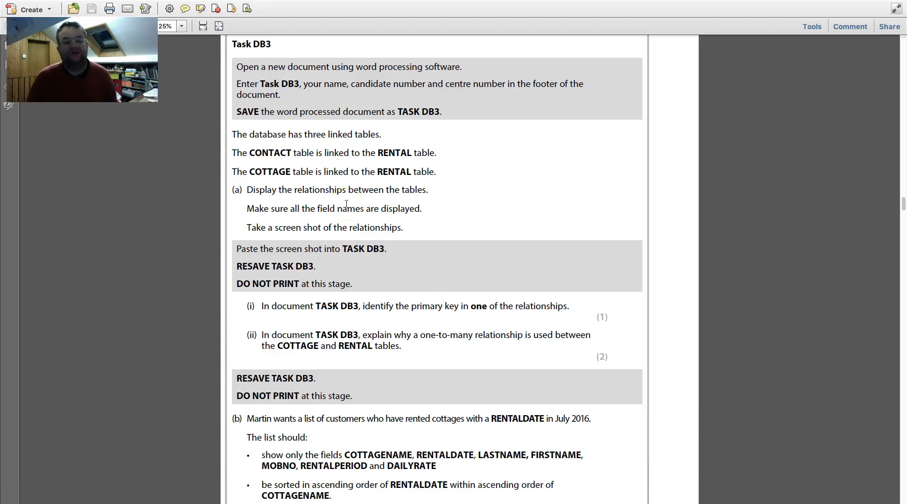
scroll(346, 203, down, 1)
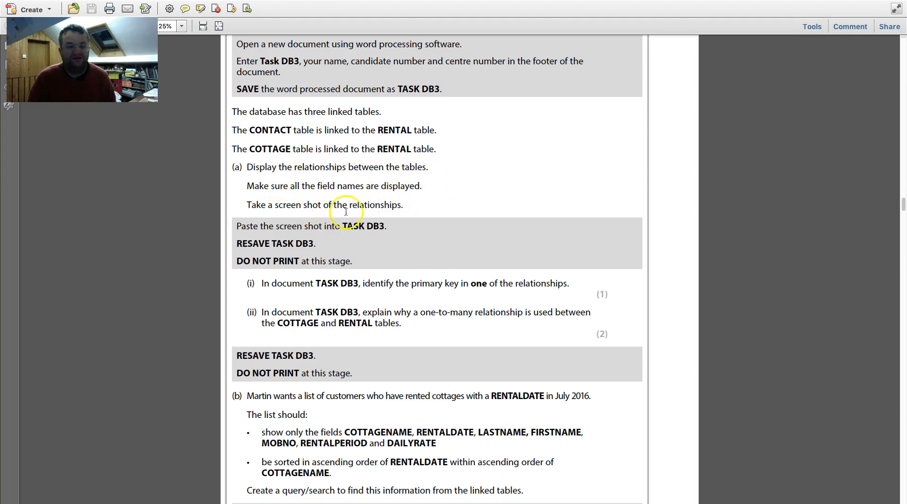
key(ctrl+Left)
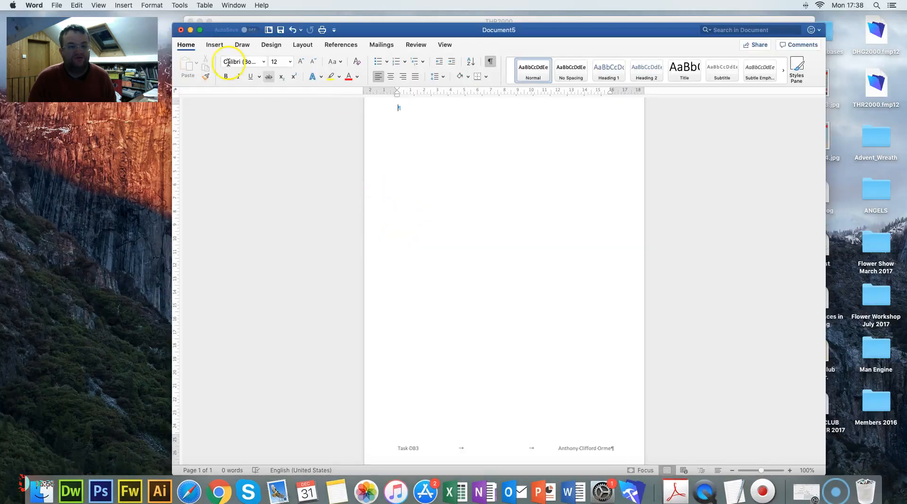
- Switch to FileMaker Pro and open the relationships graph in the THR2000 database's management dialog
click(55, 5)
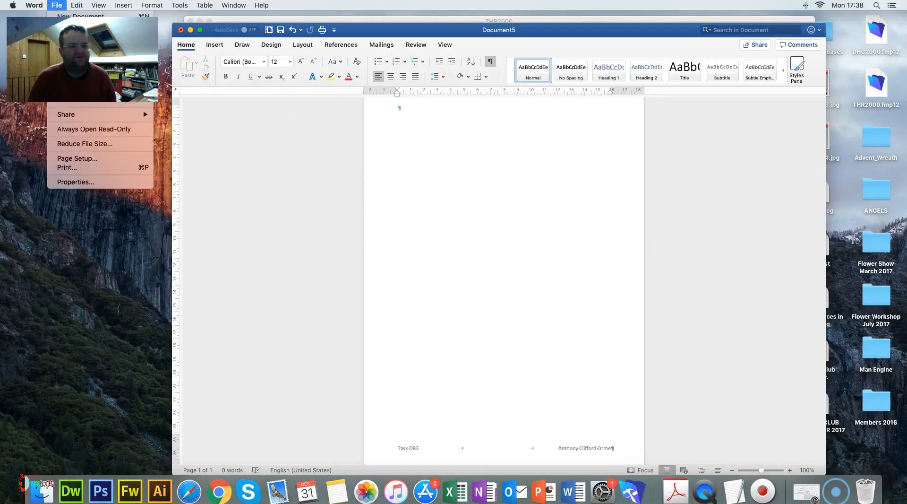
click(447, 182)
drag(370, 31, 366, 71)
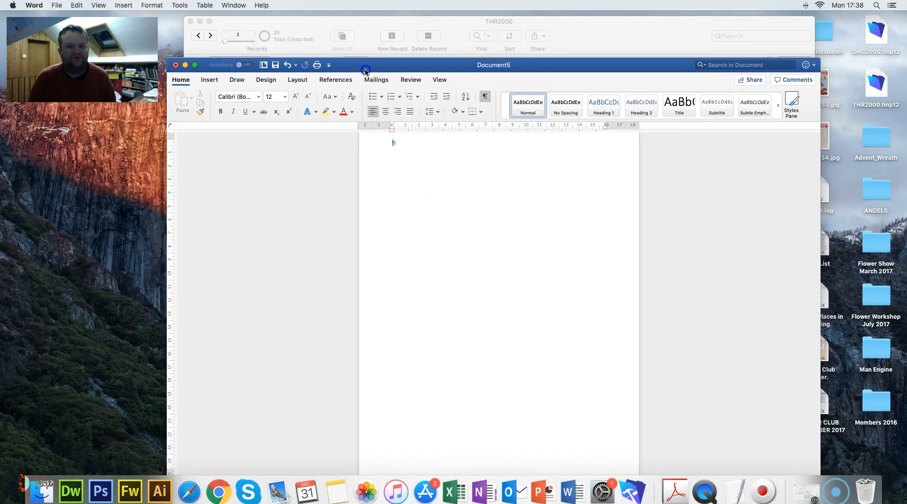
click(346, 26)
click(117, 5)
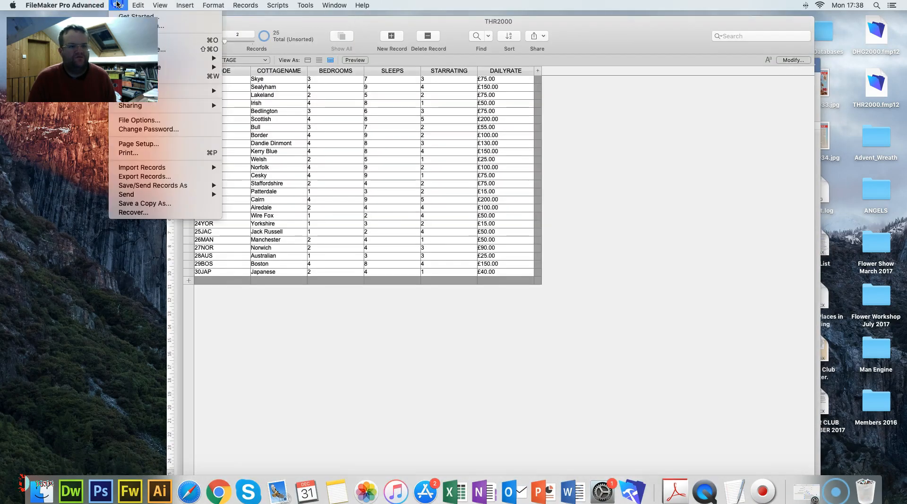
mouse_move(203, 90)
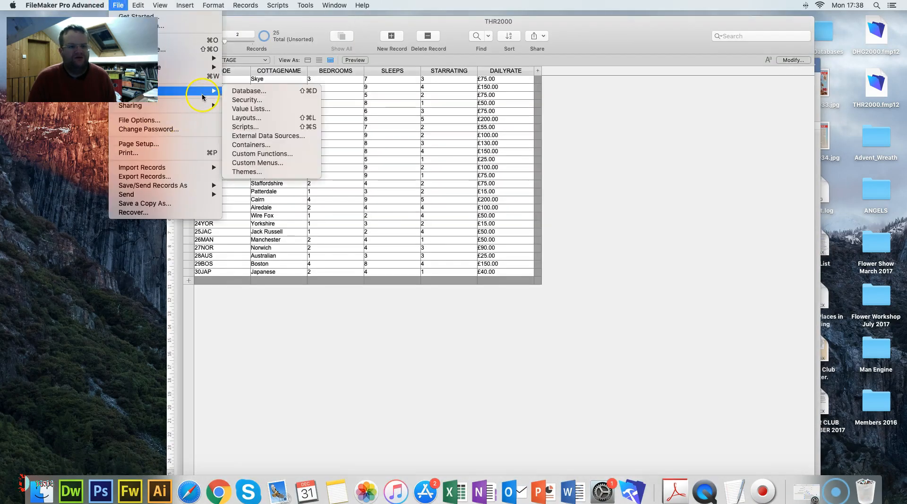
click(253, 89)
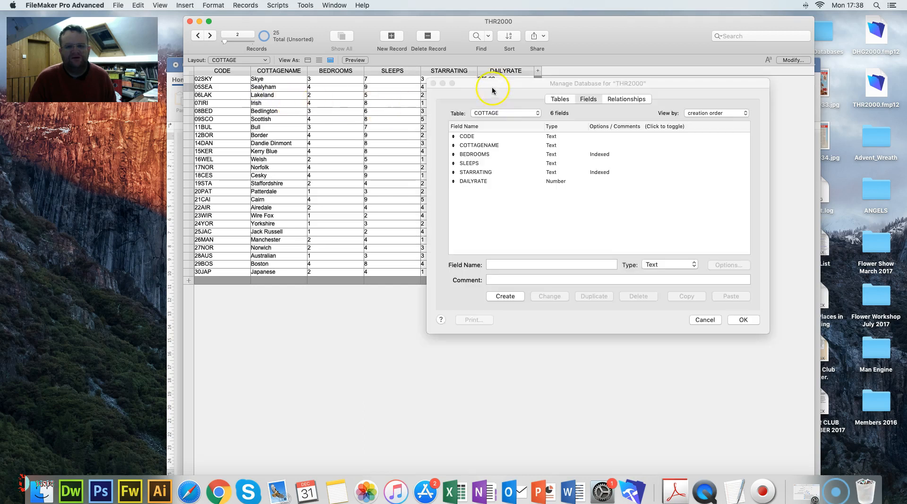
click(625, 98)
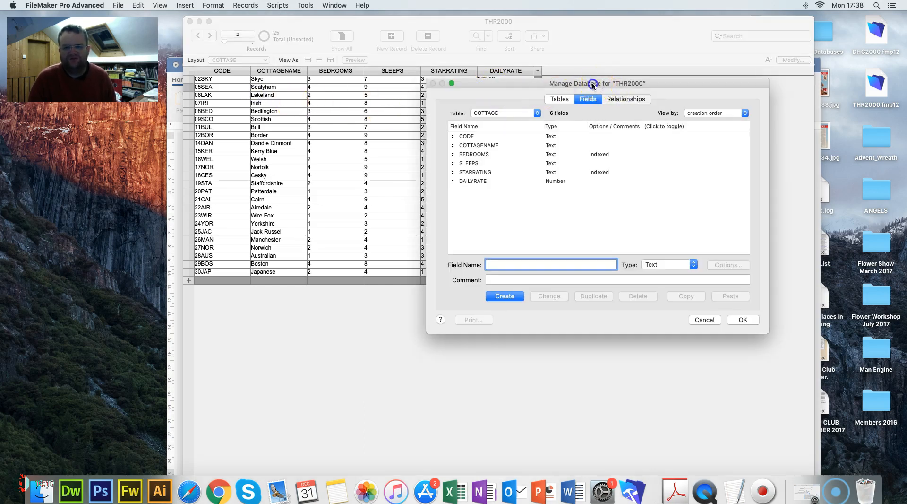
- Delete the THR2000 table occurrence with the missing table from the relationships graph
click(321, 140)
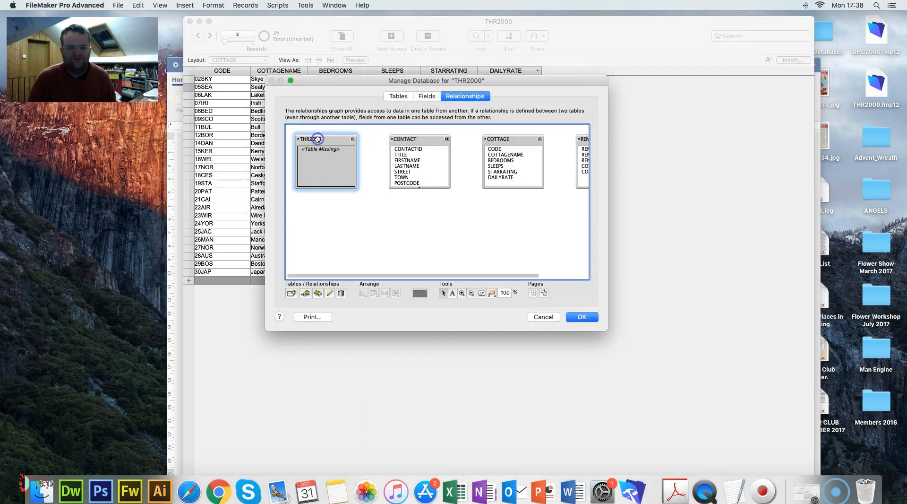
key(Delete)
click(538, 176)
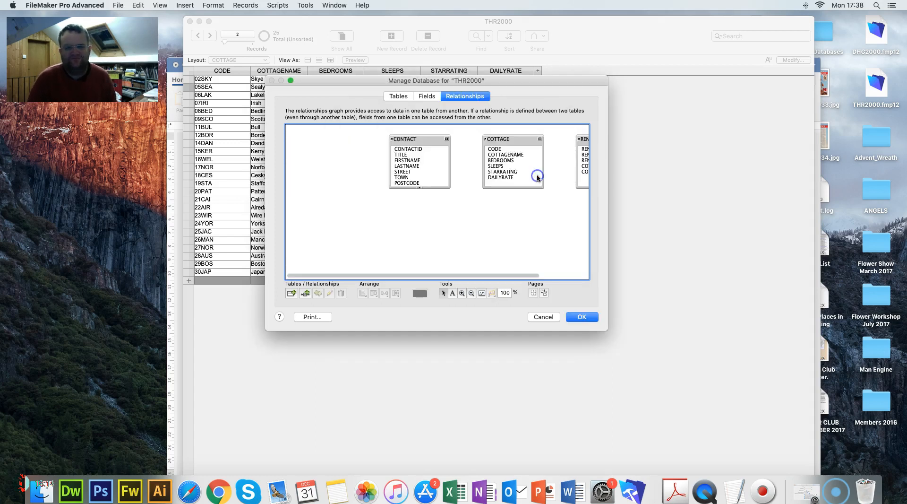
- Arrange the relationships graph with RENTAL between CONTACT and COTTAGE, and enlarge the CONTACT and COTTAGE boxes to fit all their fields
drag(417, 144, 317, 141)
drag(333, 184, 331, 215)
drag(513, 188, 509, 209)
drag(501, 139, 397, 139)
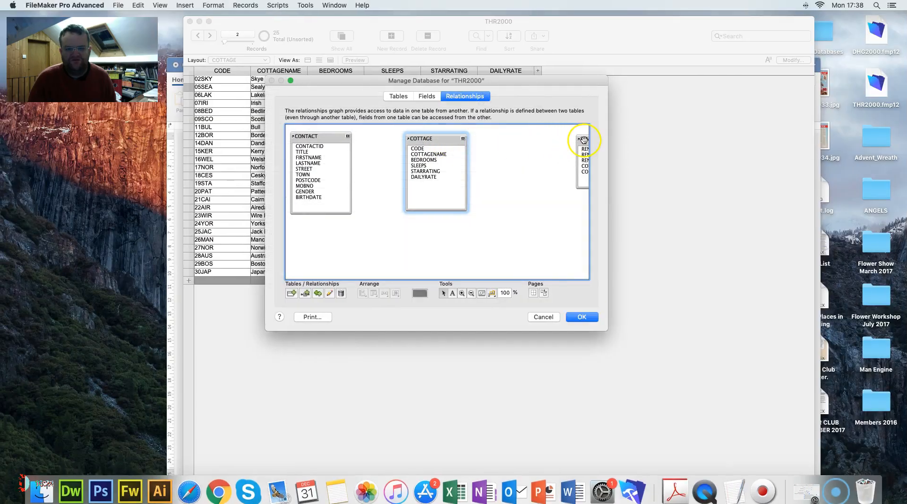
drag(584, 140, 415, 184)
drag(416, 137, 543, 139)
drag(432, 187, 424, 142)
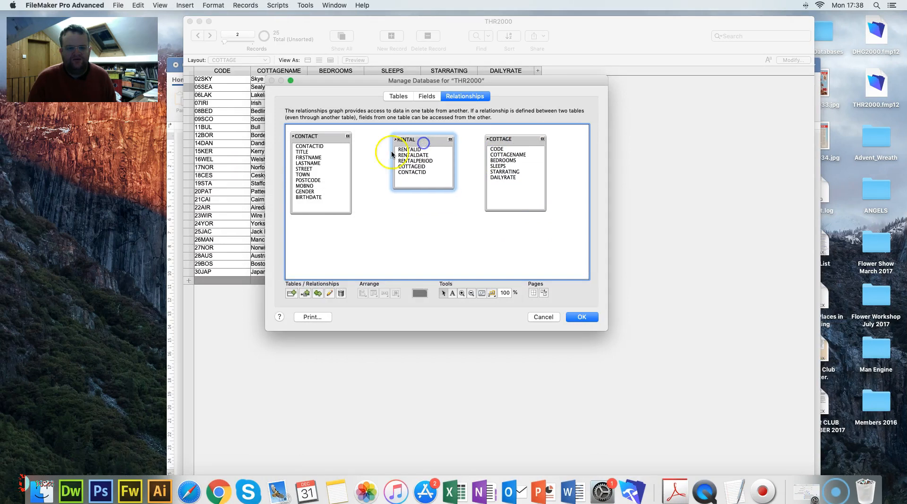
- Relate RENTAL's COTTAGEID to COTTAGE's CODE, and RENTAL's CONTACTID to CONTACT's CONTACTID in the relationships graph
click(322, 147)
click(411, 150)
click(494, 148)
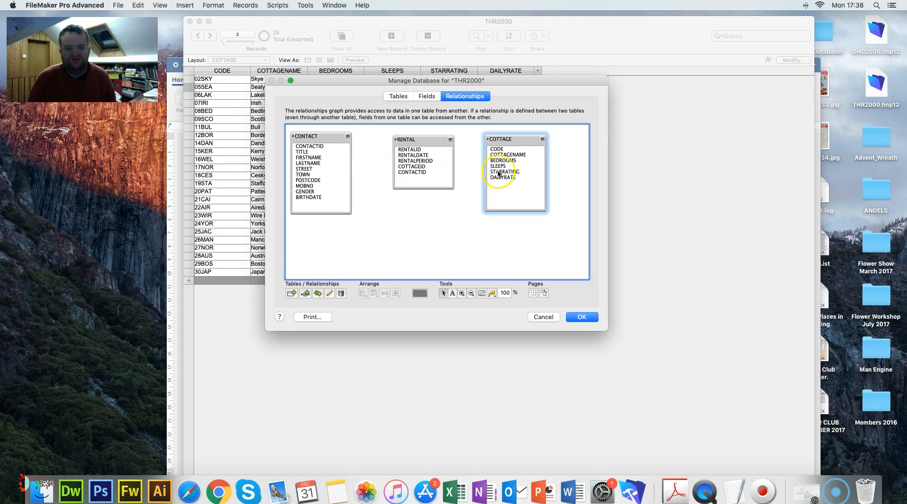
drag(412, 166, 510, 149)
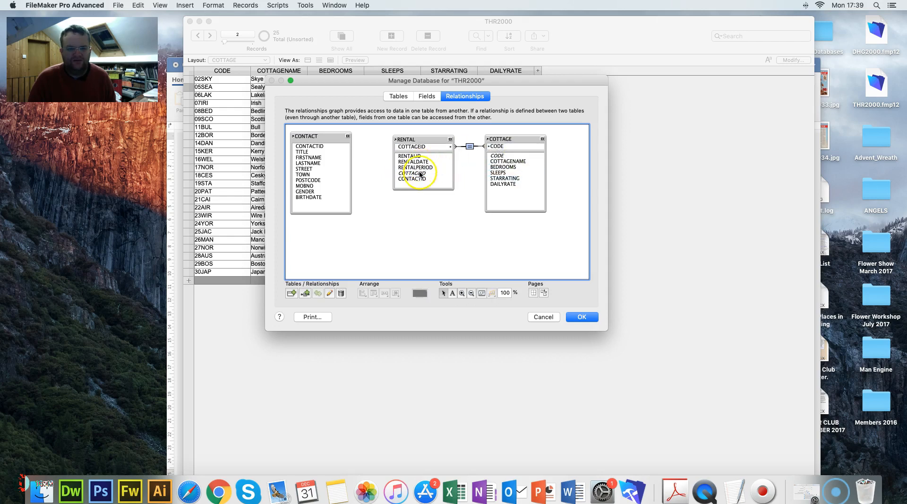
drag(418, 180, 328, 148)
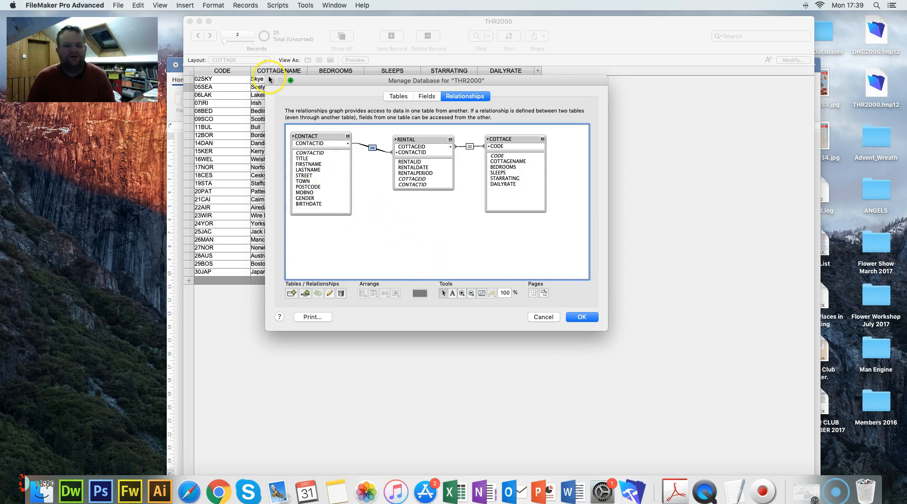
- Capture a screenshot of the Manage Database dialog showing the table relationships, and accept the relationships
drag(260, 68, 578, 309)
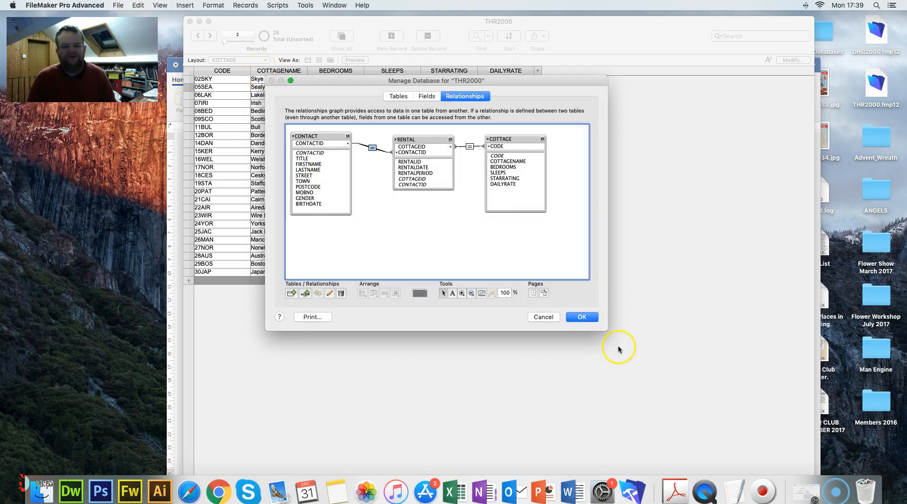
click(591, 321)
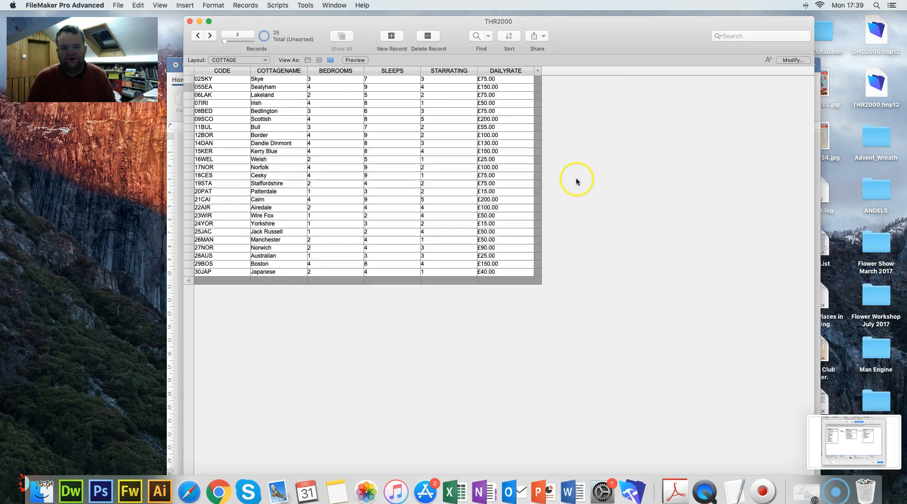
- Switch to the Task DB3 document in Word, insert the relationships screenshot, and add blank lines beneath it
drag(565, 29, 395, 234)
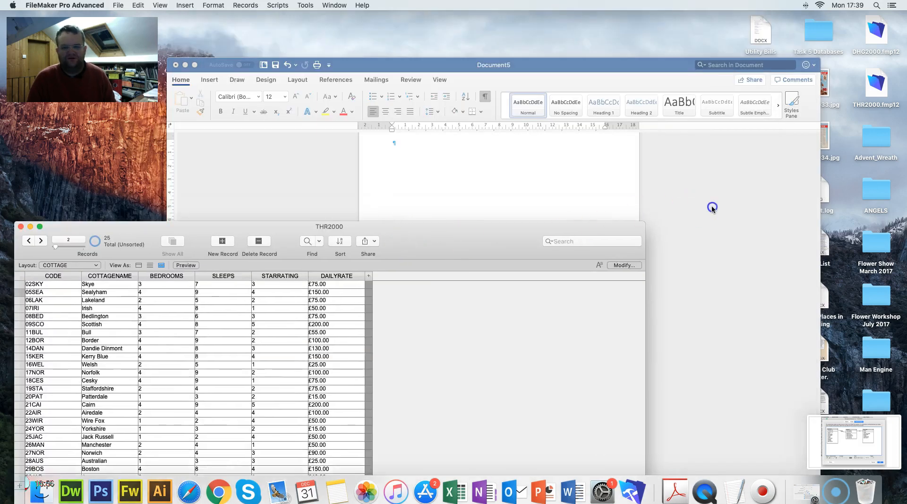
click(711, 207)
drag(433, 199, 431, 193)
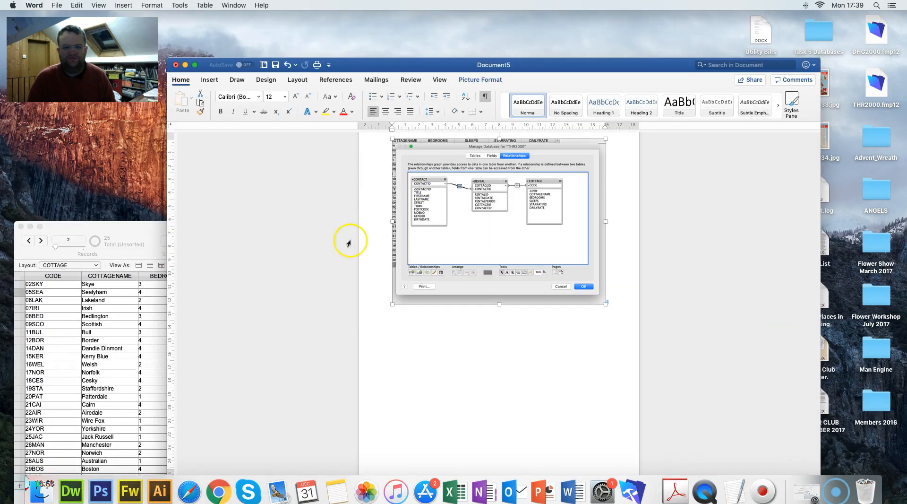
drag(371, 69, 365, 28)
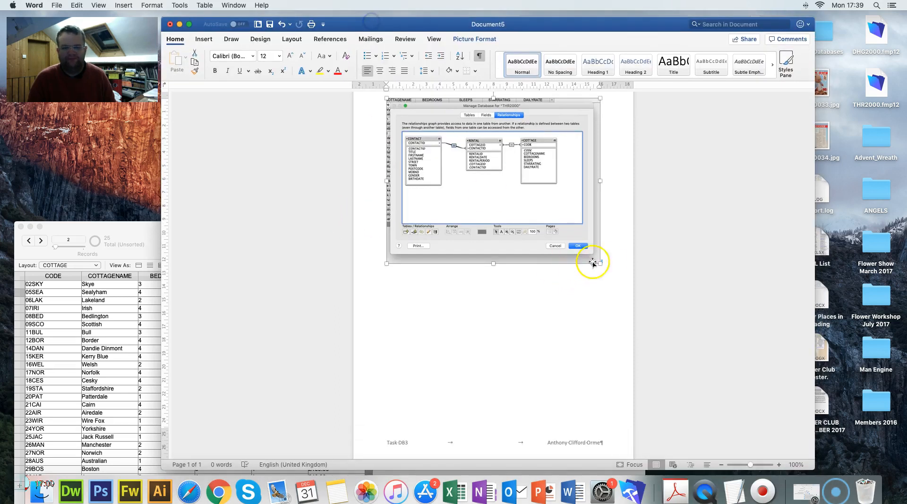
click(613, 263)
drag(112, 233, 160, 179)
click(761, 243)
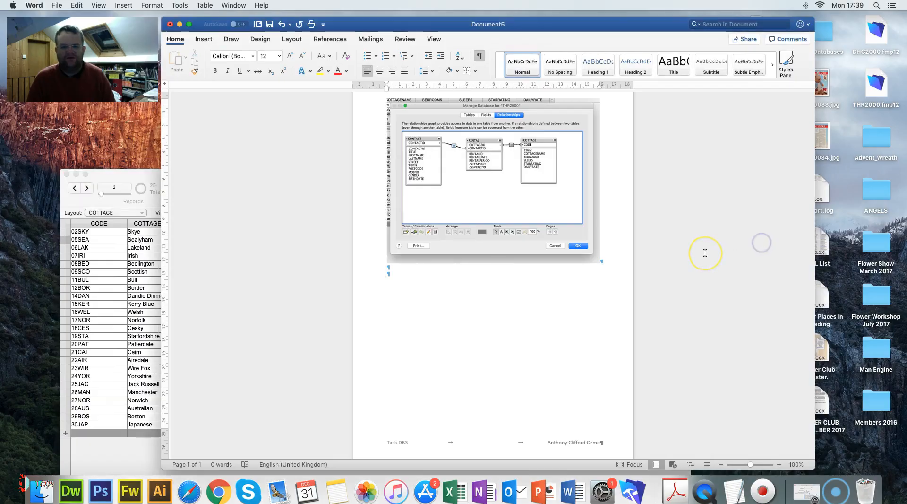
- Check the question paper's primary key task and insert a line callout about 6.2 cm wide and 3.1 cm high below the Word screenshot
key(ctrl+Right)
scroll(590, 307, down, 3)
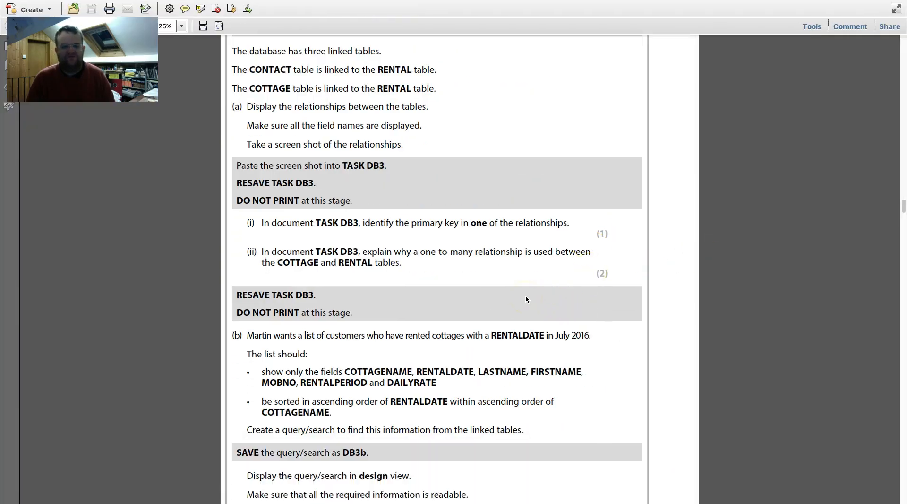
key(ctrl+Left)
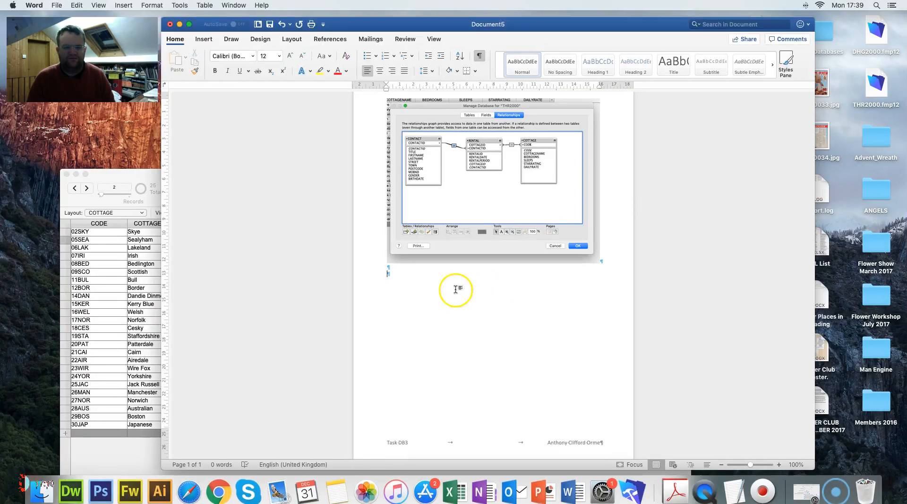
click(204, 39)
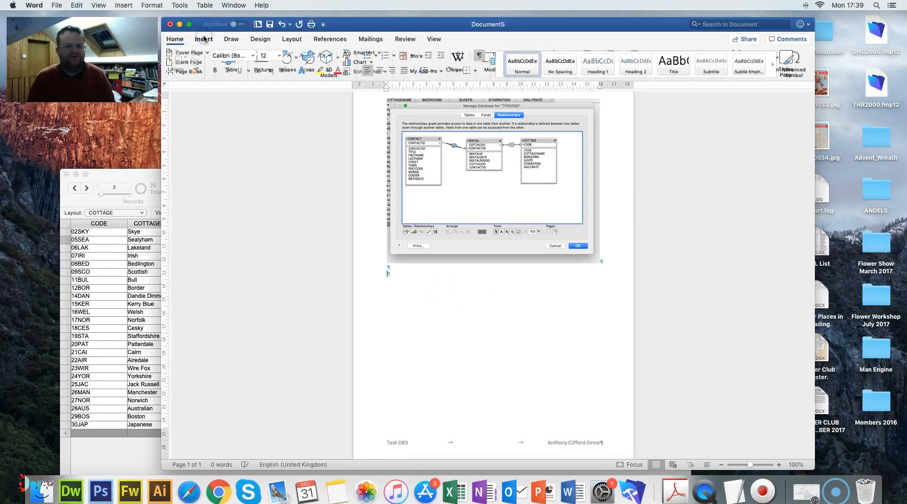
click(297, 59)
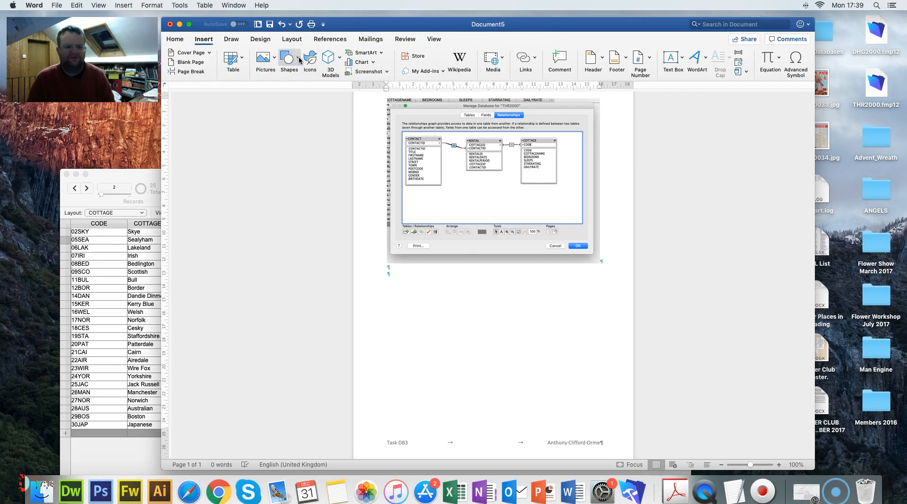
click(353, 231)
scroll(352, 204, down, 5)
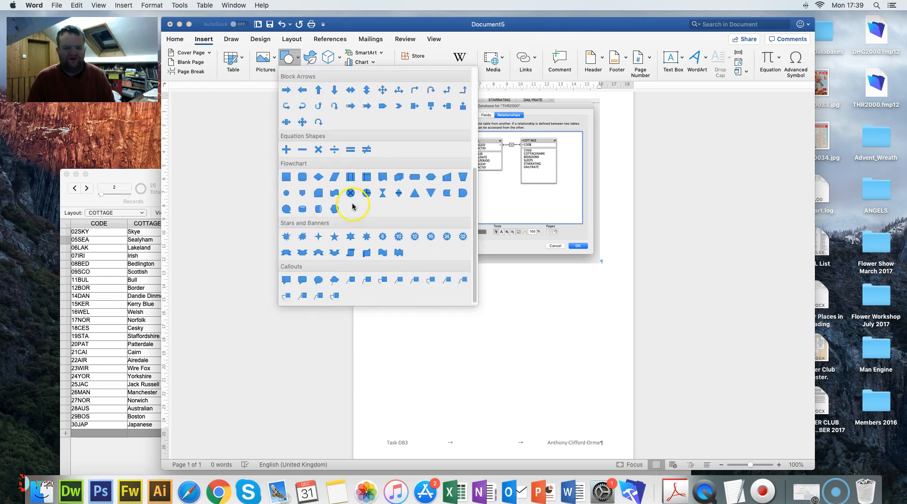
click(350, 279)
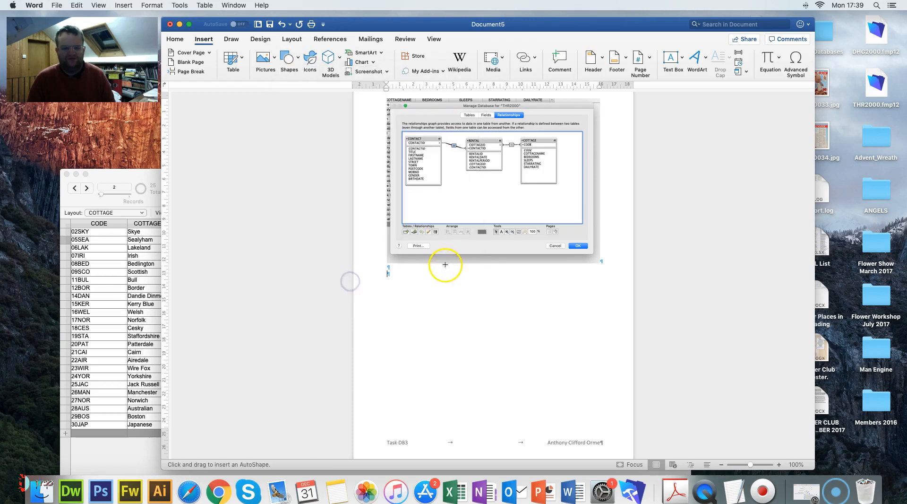
drag(387, 274, 470, 320)
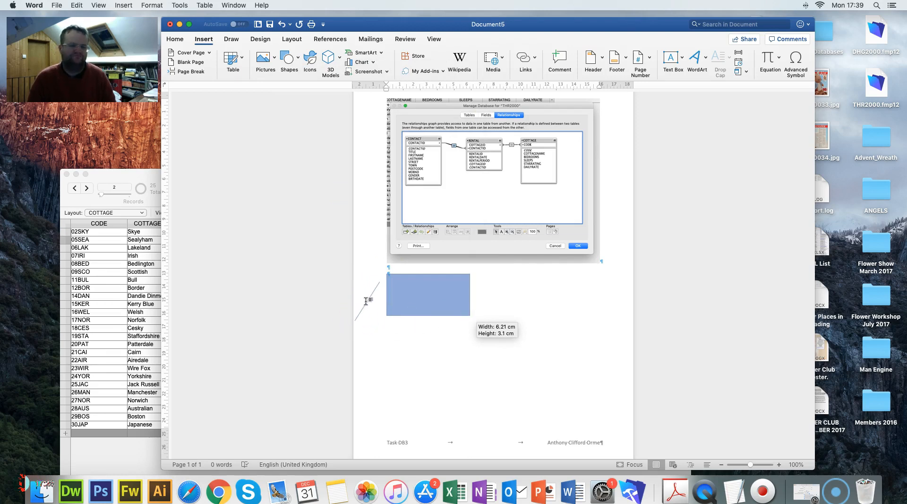
- Extend the callout's leader line so that it points to CONTACTID in the screenshot's CONTACT table
drag(356, 318, 388, 206)
click(489, 292)
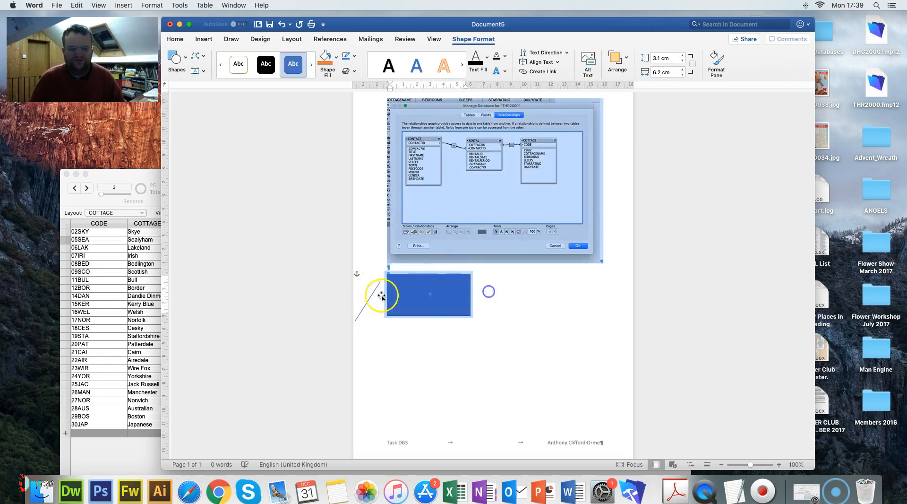
click(364, 306)
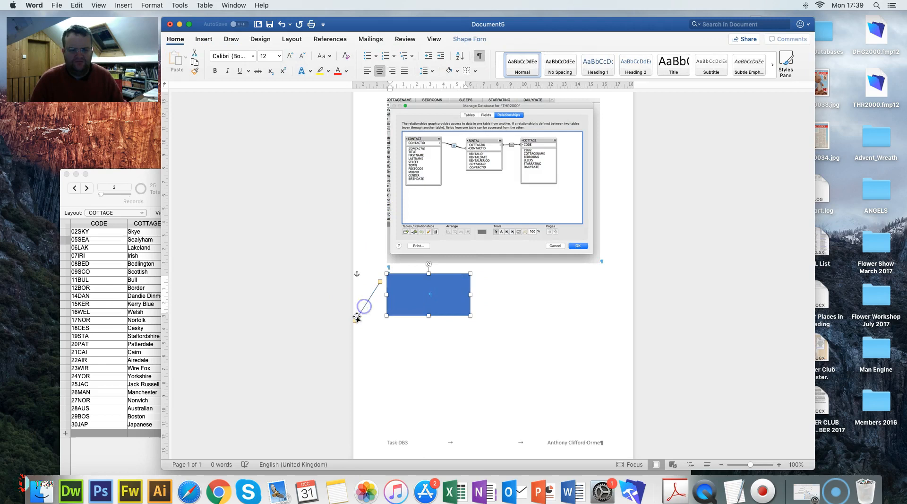
drag(357, 313, 425, 148)
- Enter the text "CONTACTID IS THE PRIMARY KEY" in the callout
click(429, 296)
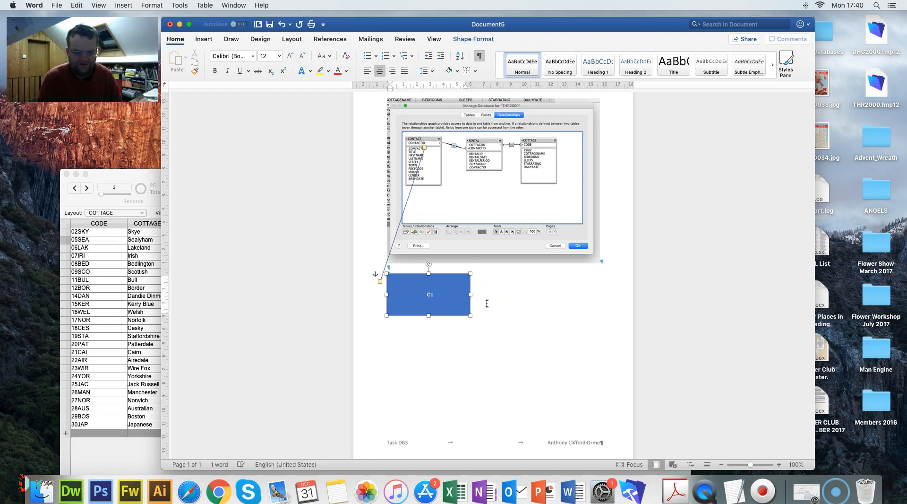
text(ACT)
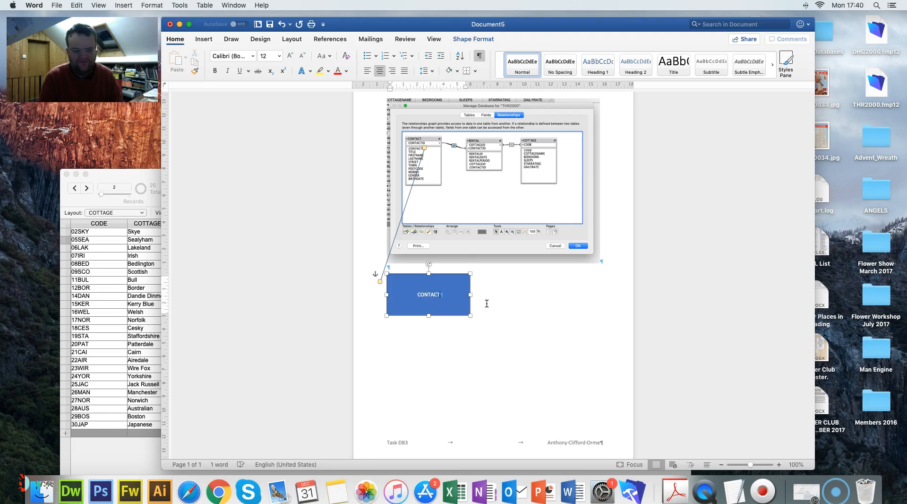
text(ID IS THE PRIMAR)
key(BackSpace)
key(BackSpace)
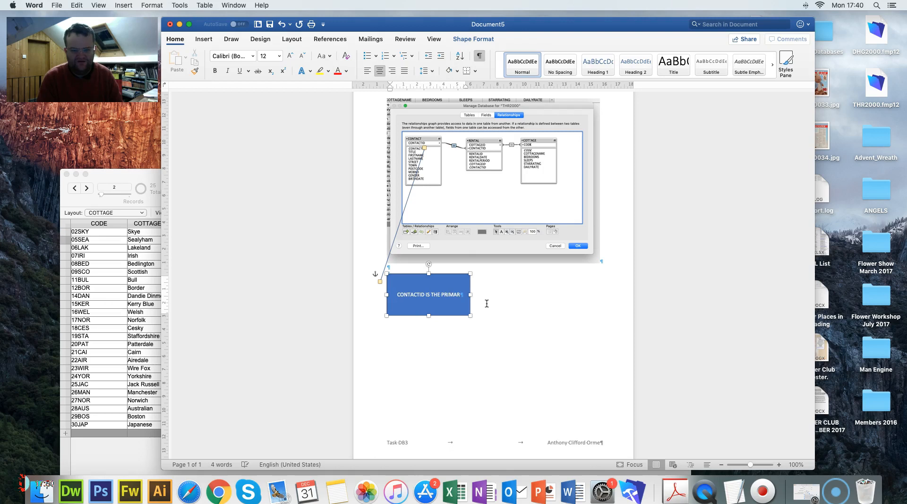
text(Y KEY)
- Change the callout's text colour to black and remove the shape's fill
click(441, 284)
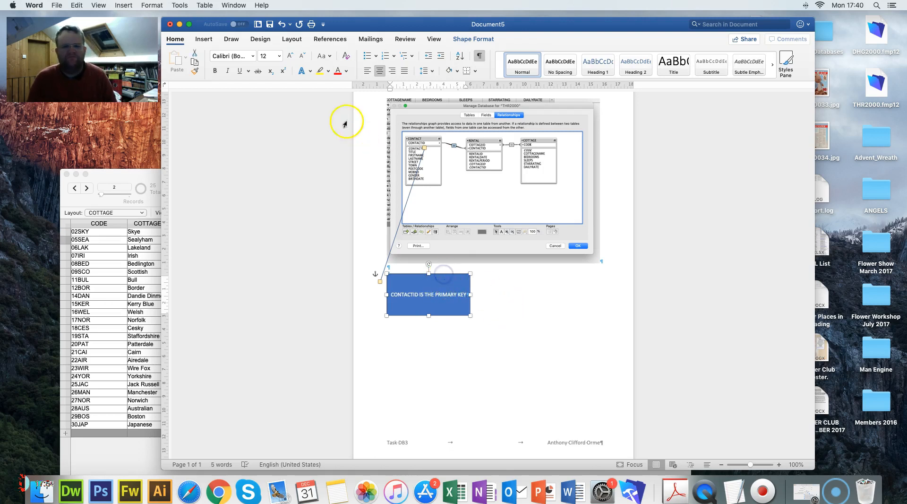
click(346, 70)
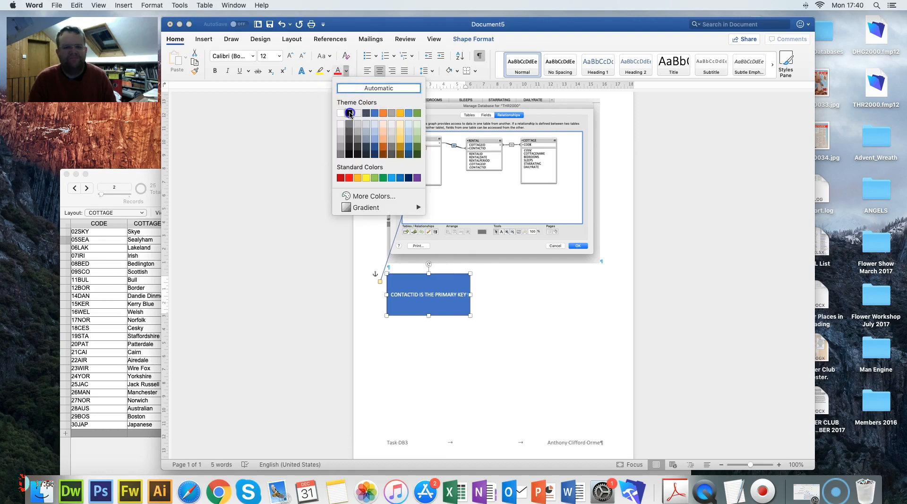
click(358, 88)
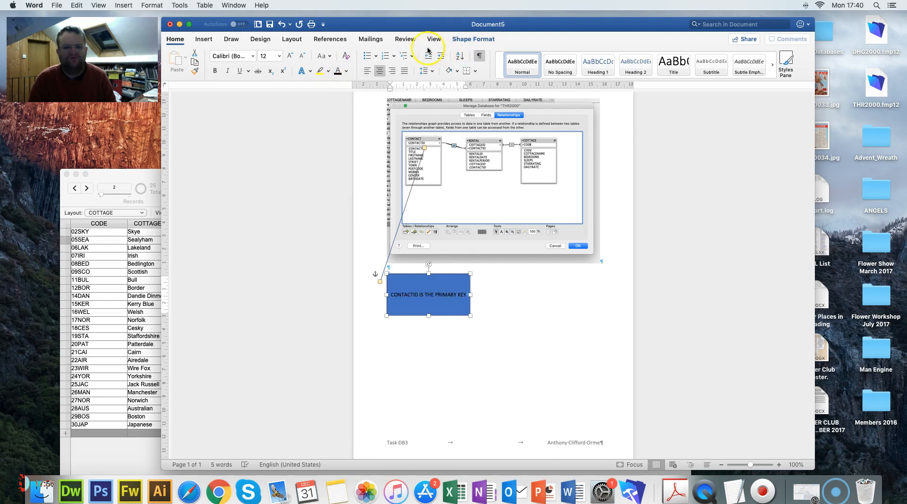
click(473, 37)
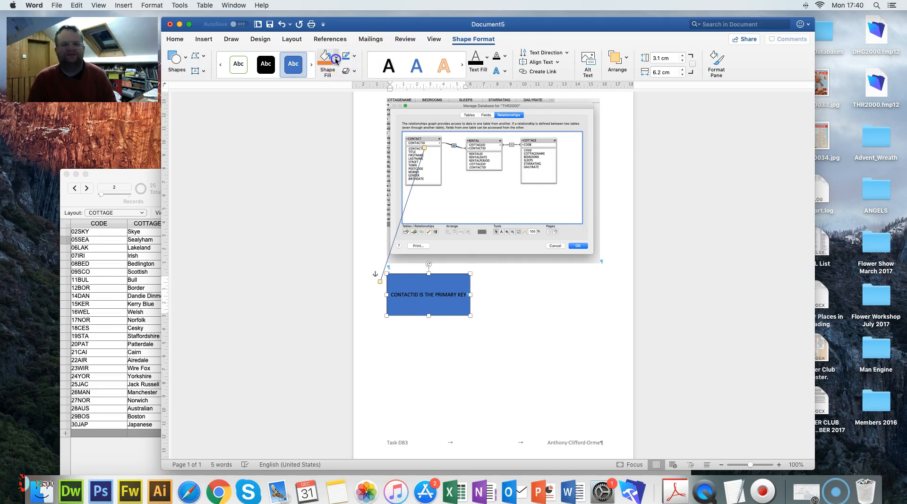
click(334, 57)
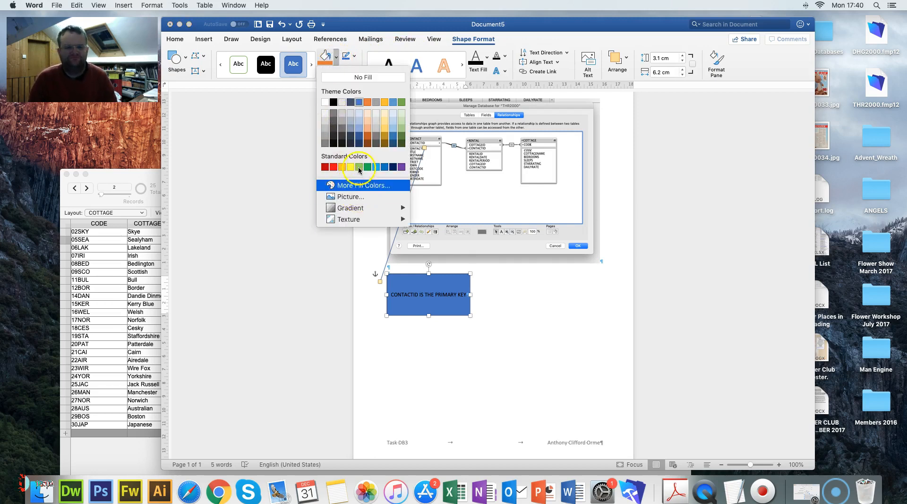
click(349, 77)
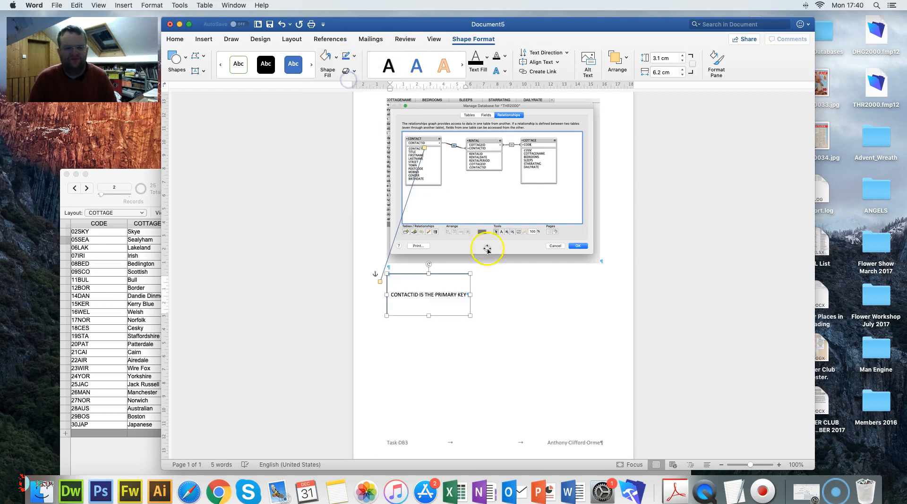
click(458, 197)
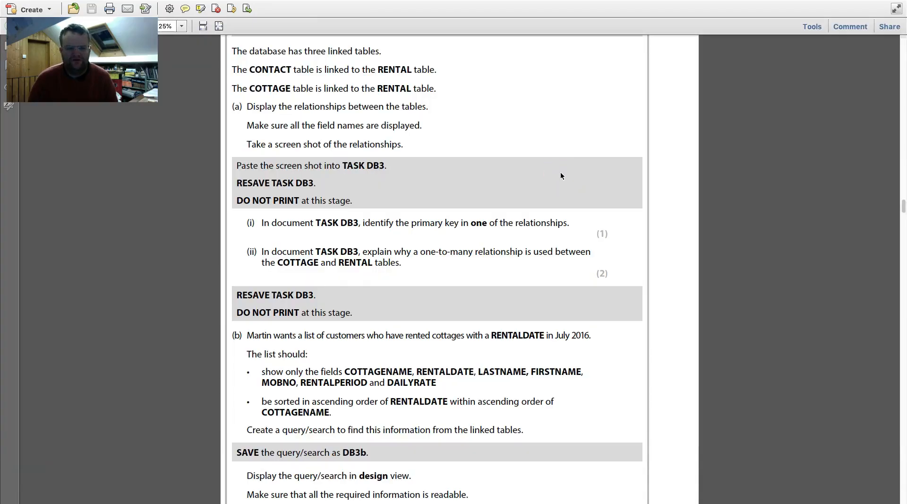
- Switch to FileMaker Pro and open the database management dialog with the relationships graph of THR2000
key(ctrl+Left)
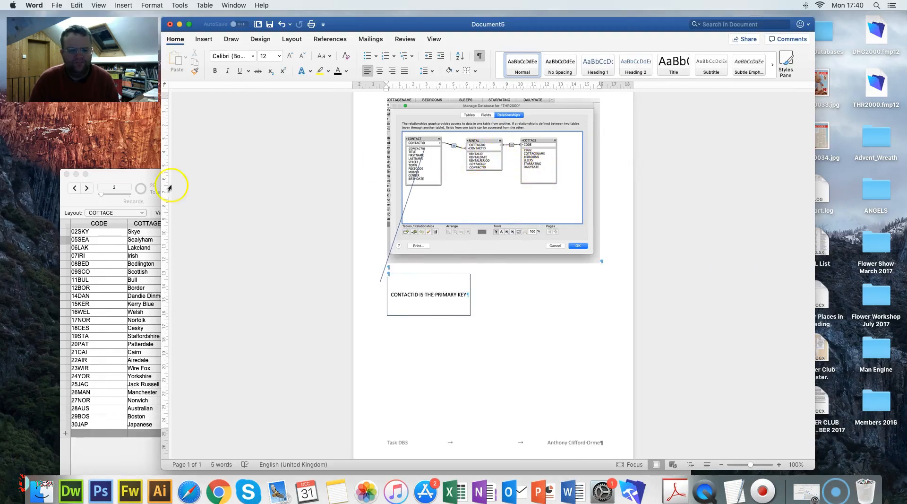
drag(129, 173, 230, 73)
click(118, 5)
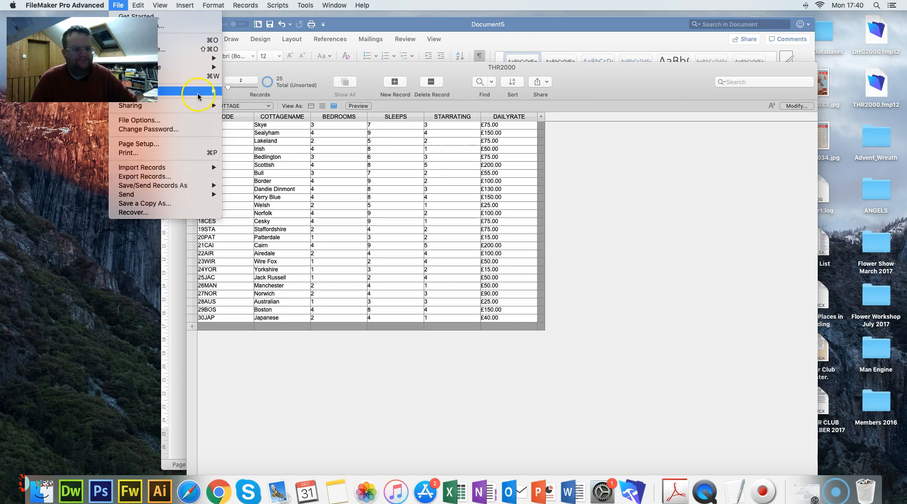
mouse_move(197, 93)
click(249, 91)
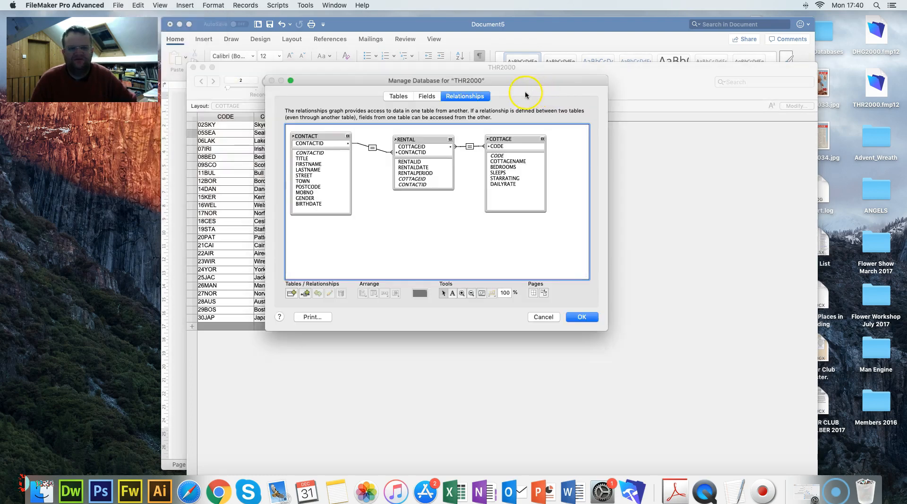
- Open the relationship between the RENTAL and COTTAGE tables and examine its comparison operators and matched field pair
click(469, 147)
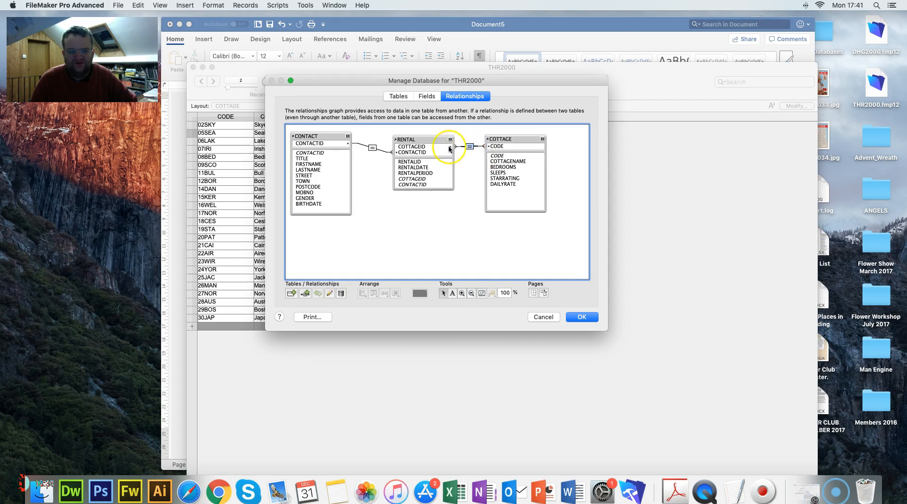
click(470, 148)
double_click(470, 148)
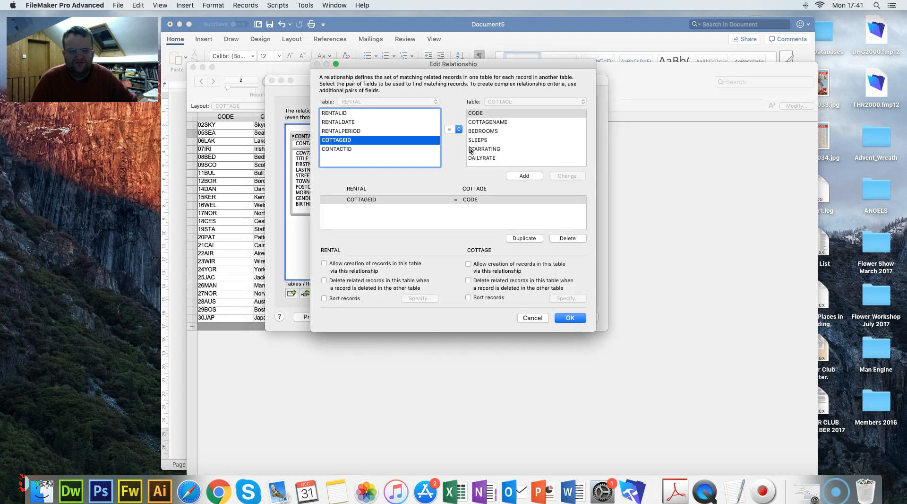
click(457, 130)
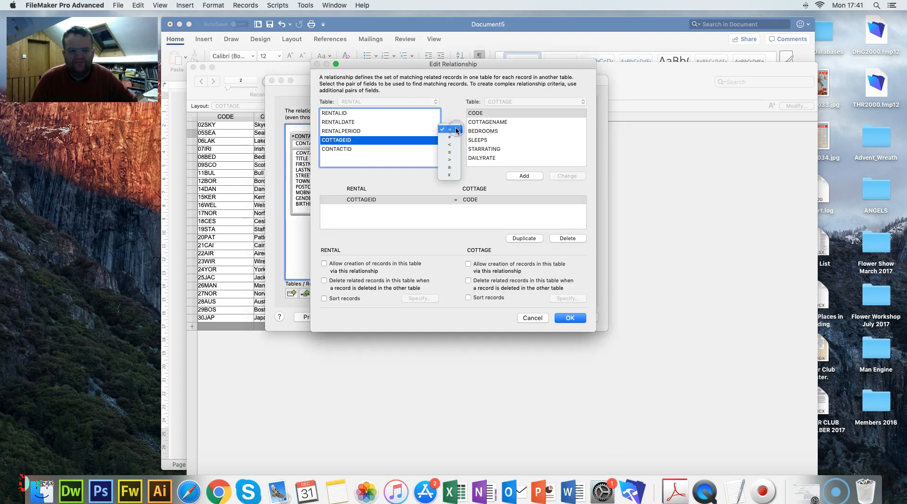
click(456, 112)
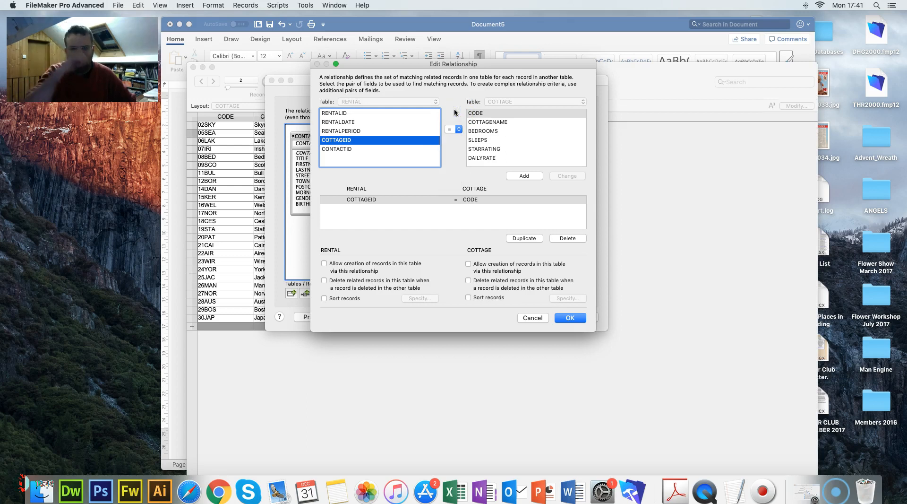
click(457, 131)
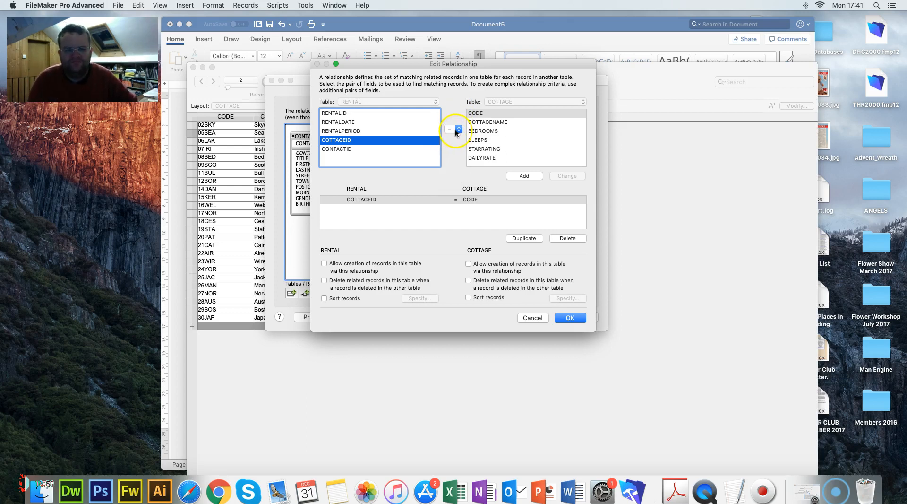
click(454, 199)
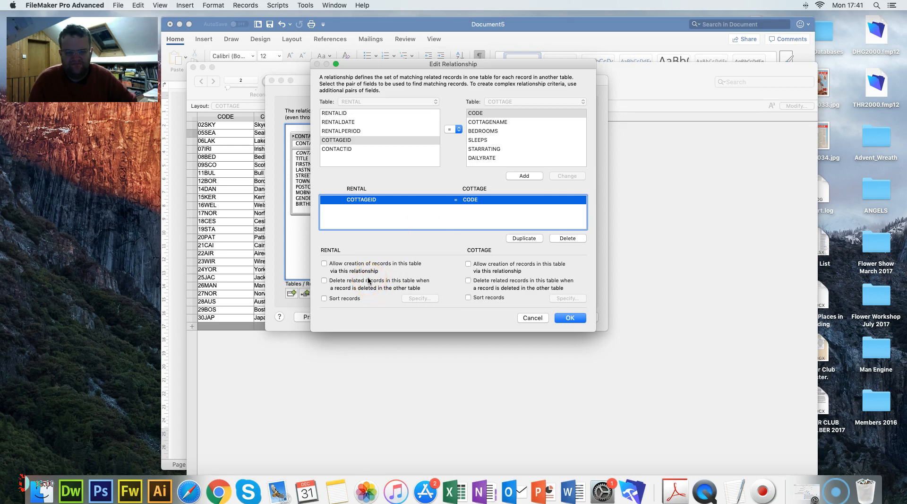
- Try the < and > operators for the COTTAGEID and CODE match, reset it to =, and close the relationship settings
click(458, 129)
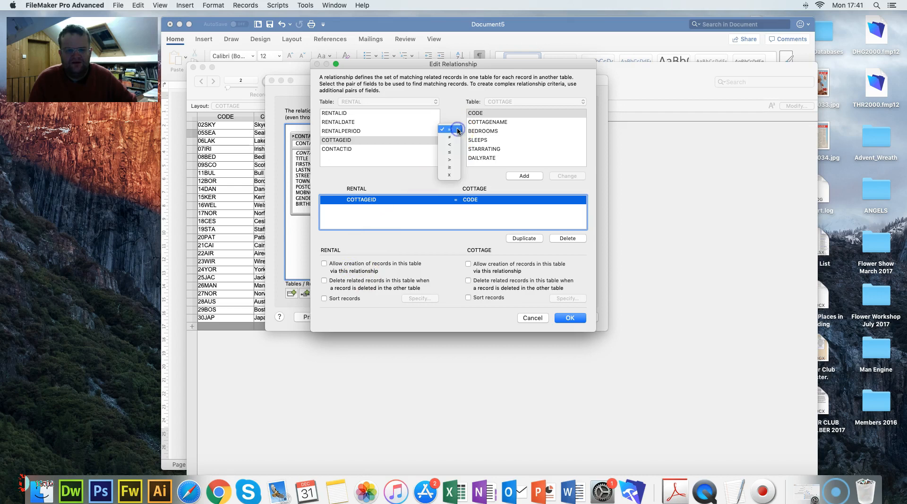
click(449, 145)
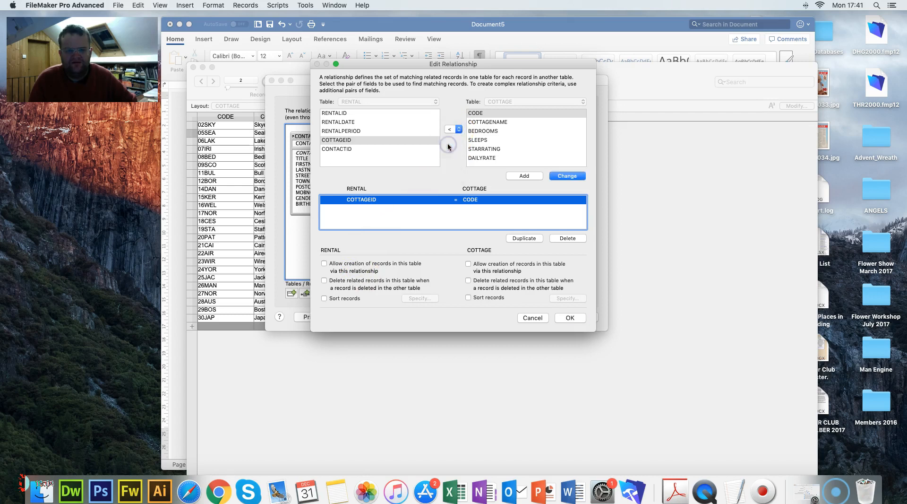
click(457, 131)
click(450, 145)
click(456, 129)
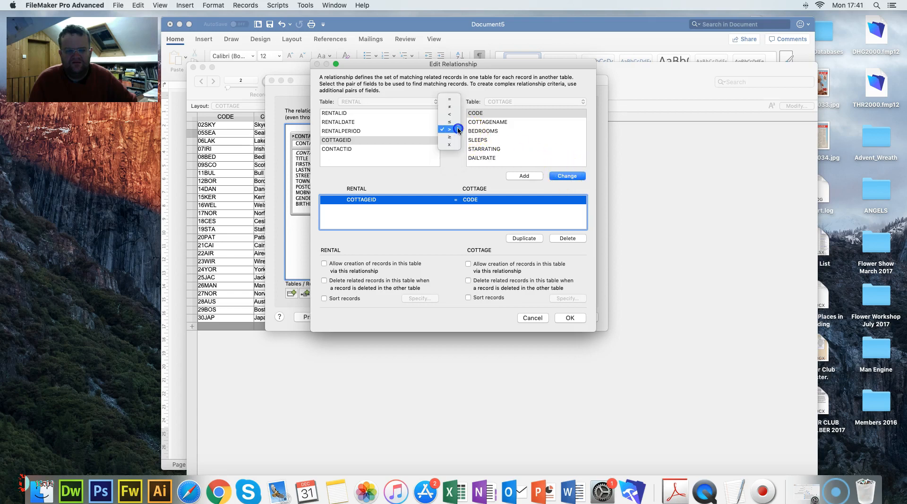
click(456, 100)
click(575, 321)
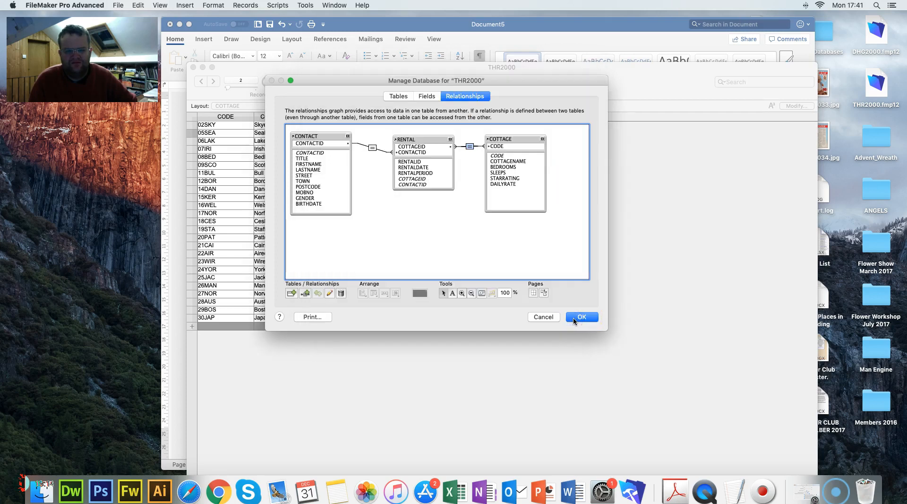
- Delete the RENTAL–COTTAGE relationship, relink COTTAGE's CODE to RENTAL's COTTAGEID, and accept the database changes
click(470, 147)
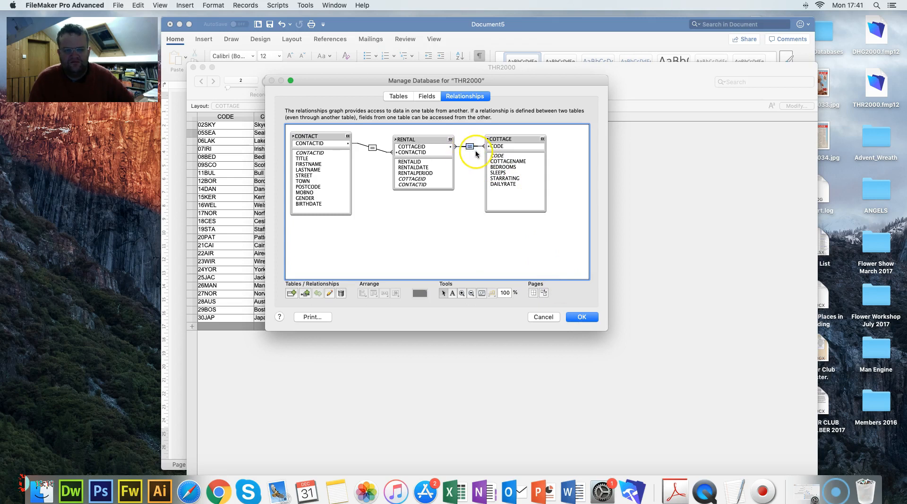
key(Delete)
drag(497, 149, 427, 180)
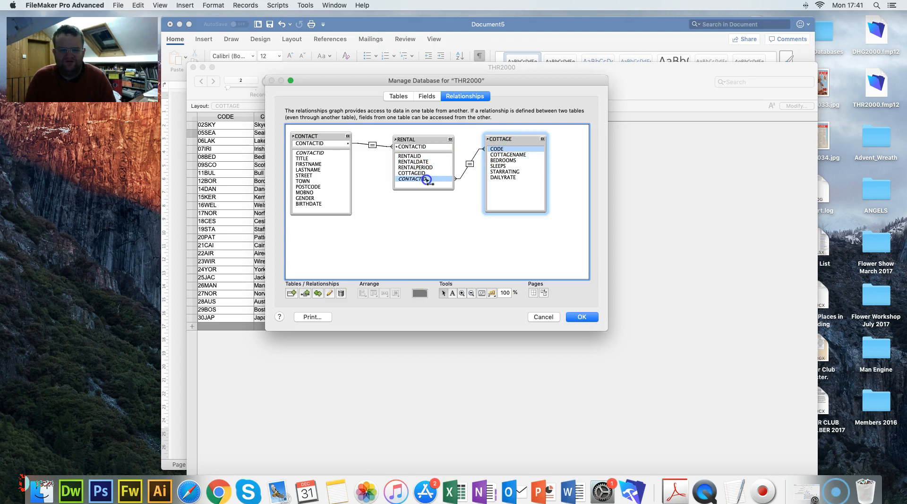
drag(419, 174, 419, 172)
click(441, 142)
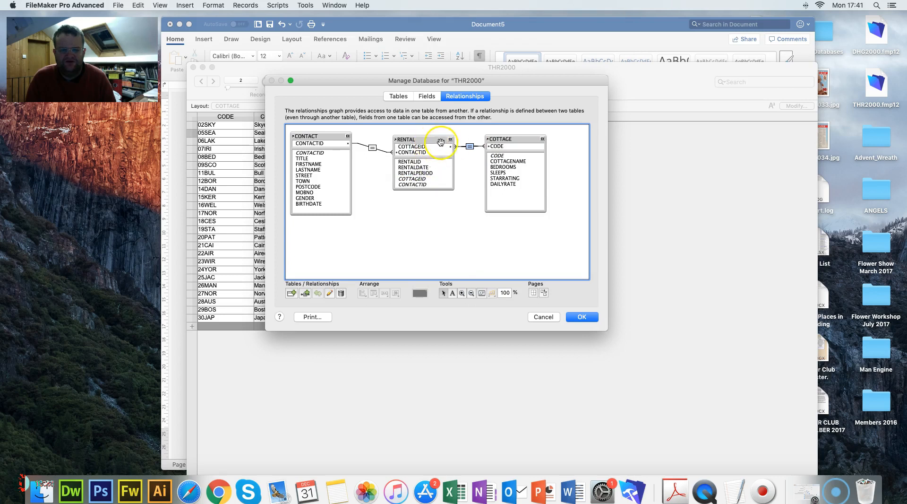
click(582, 317)
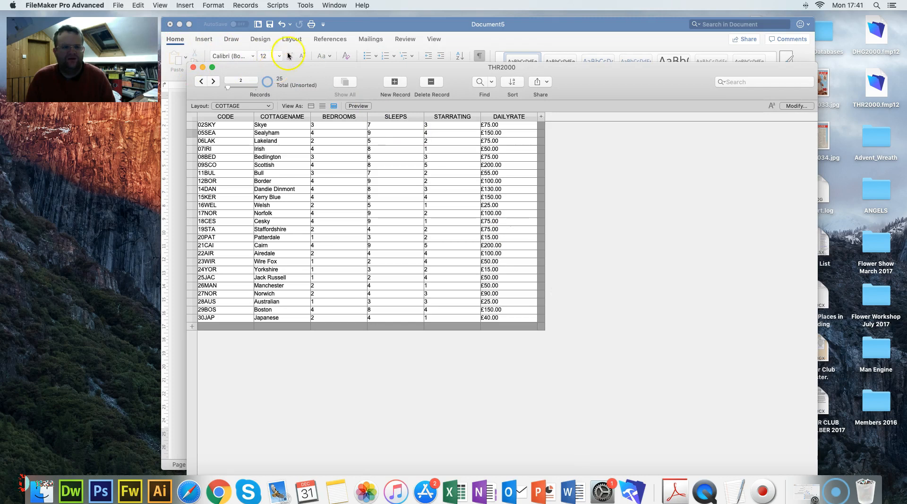
- Switch to Word and start the explanation below the box: "There is a one-to-many relationship between cottage and rental because one rental can"
click(321, 28)
click(396, 344)
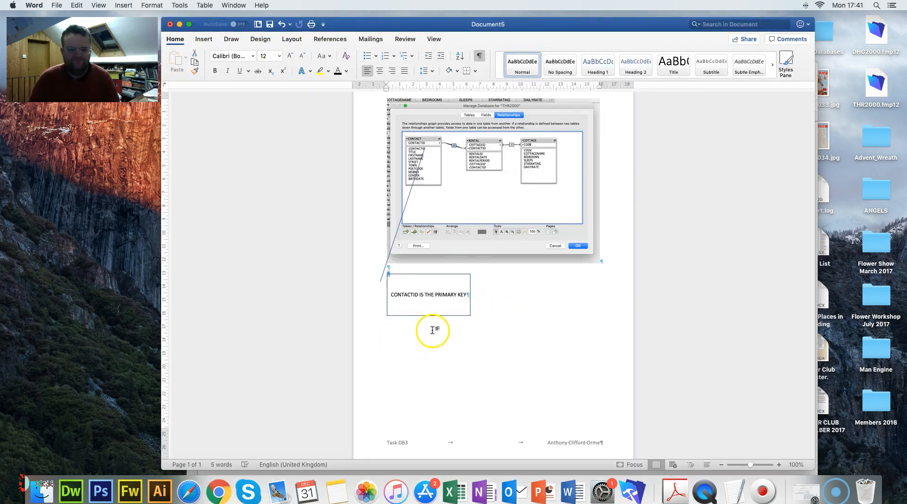
key(super+Tab)
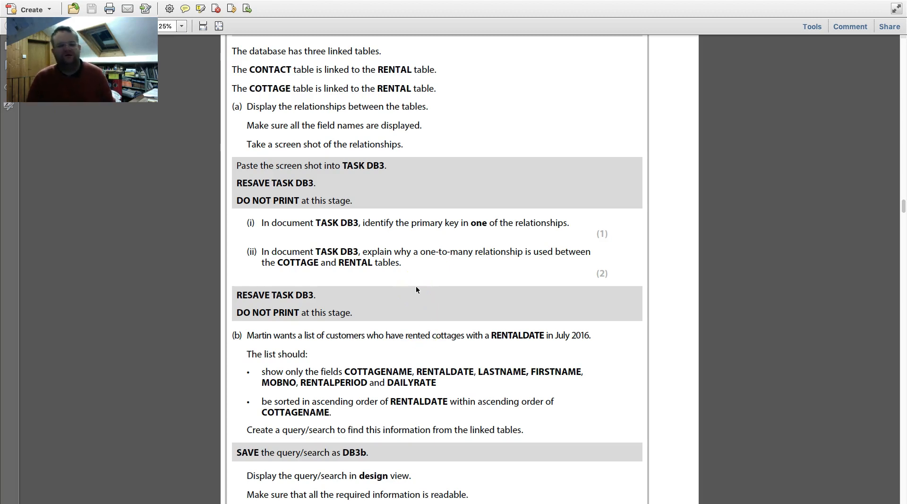
key(ctrl+Left)
click(390, 341)
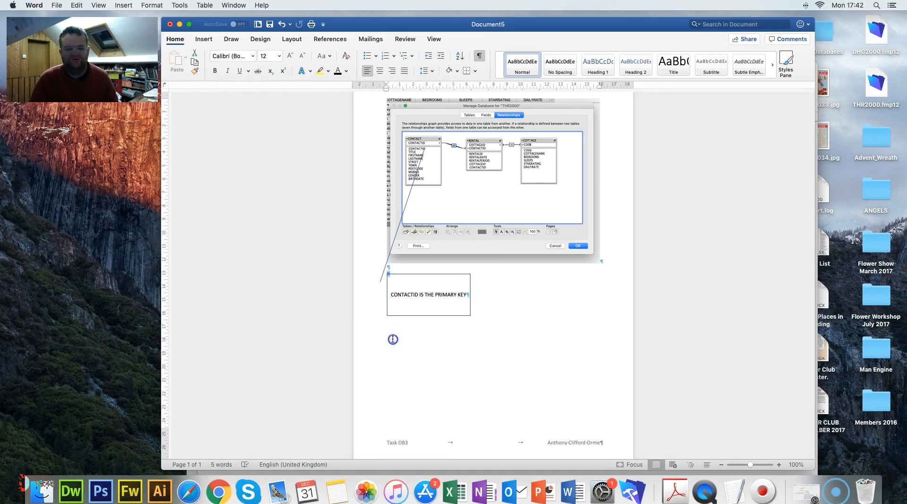
double_click(400, 332)
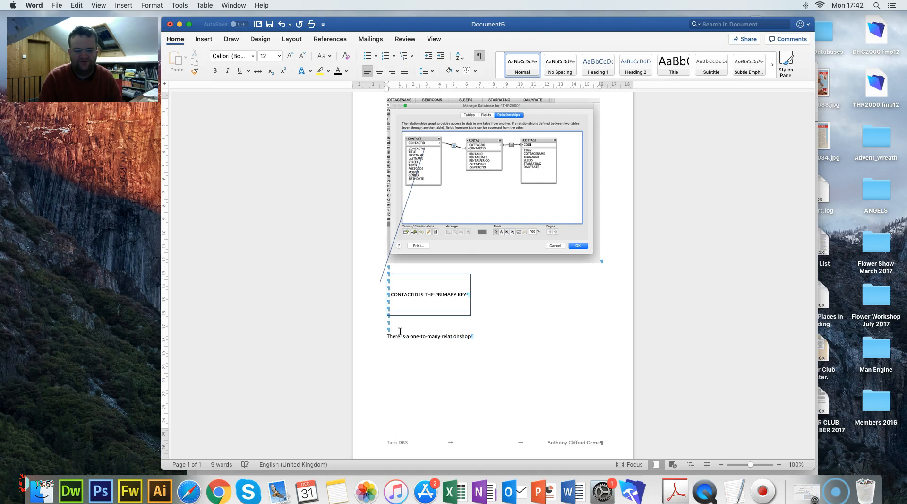
key(BackSpace)
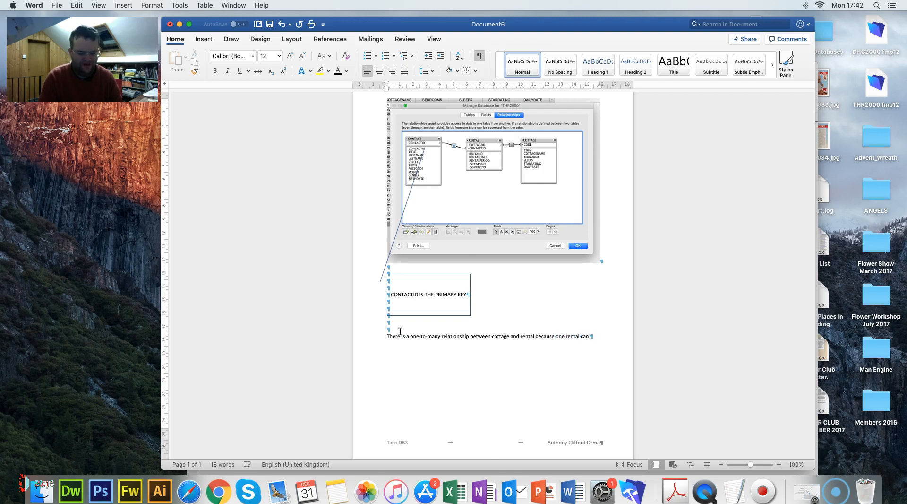
- Complete the explanation sentence with "belong to one cottage, but a cottage can have more than one rental"
text(long to one)
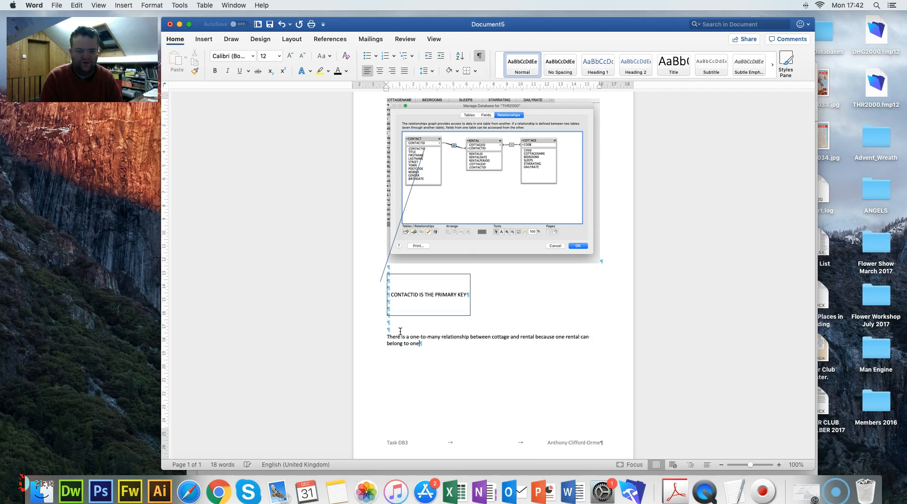
text( cottage.)
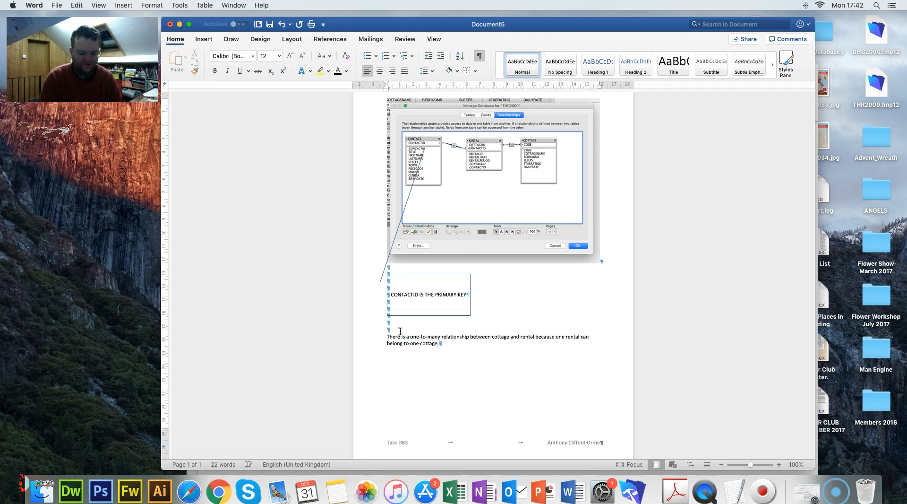
key(BackSpace)
text(, but a cottage can have more than one)
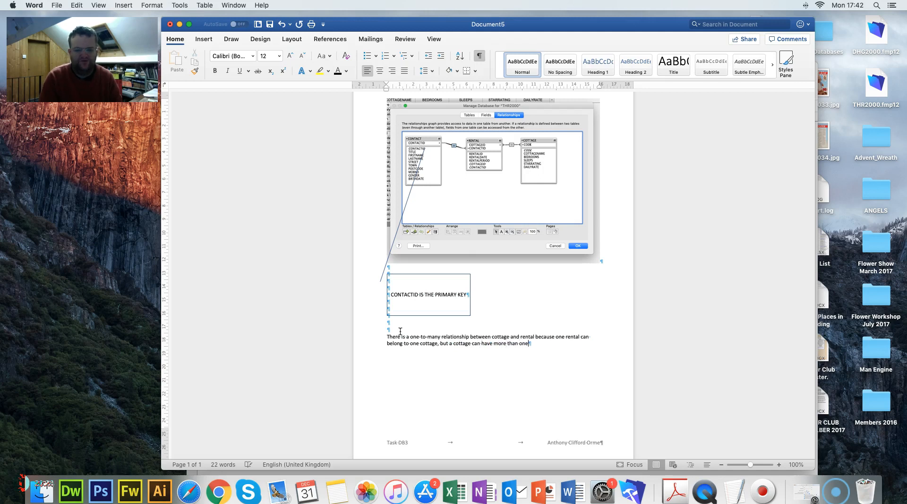
text(tal)
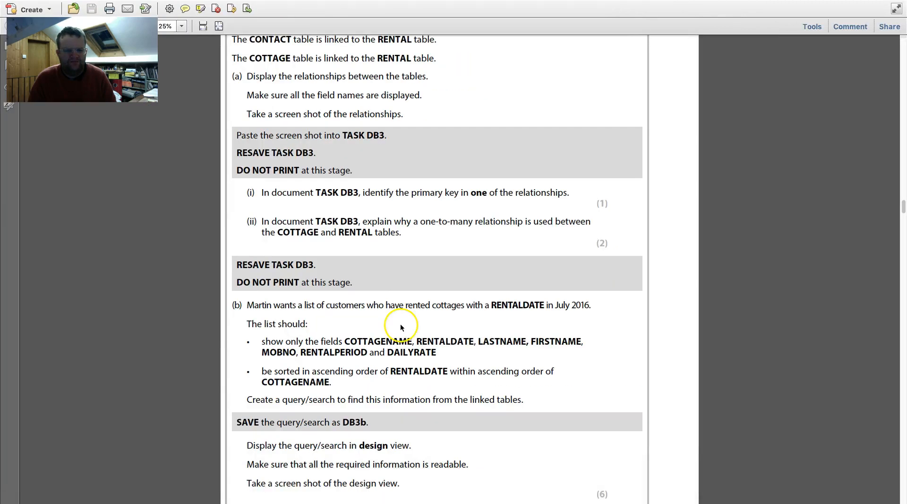
- Save the Word document as Task DB3 in the Task 5 - 2015 folder
scroll(400, 326, down, 3)
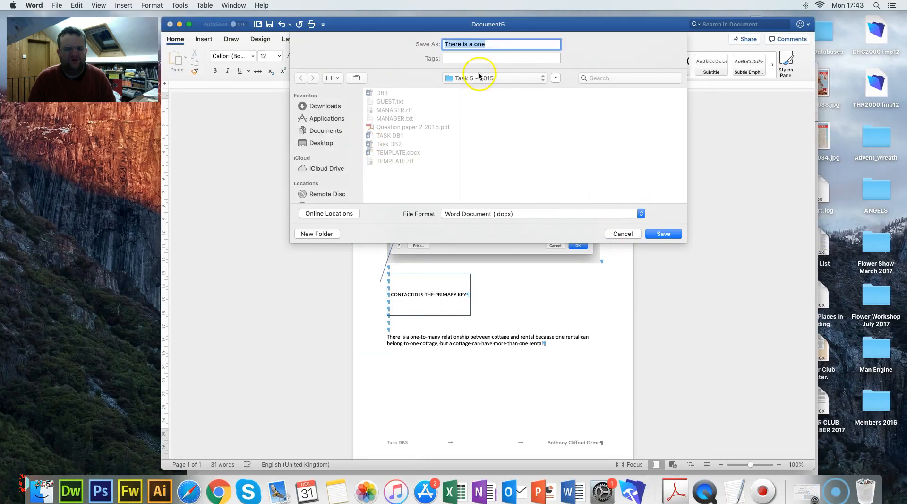
text(Task)
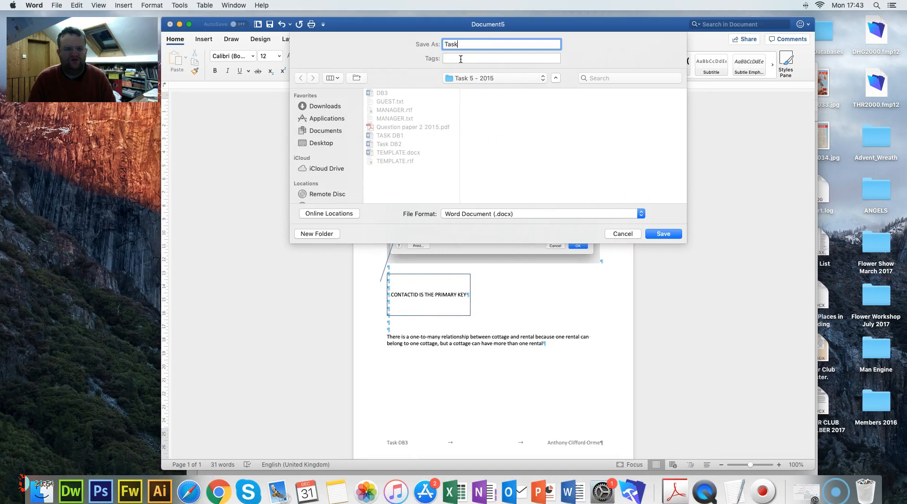
text( DB)
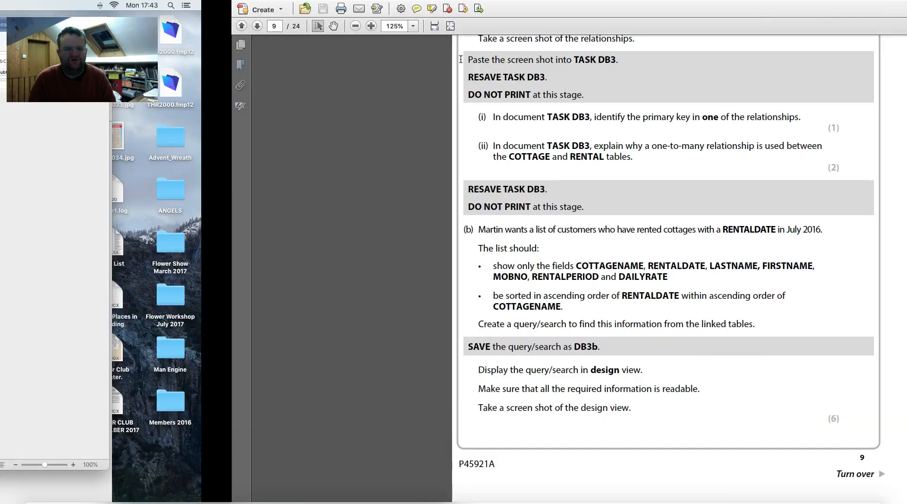
text(3)
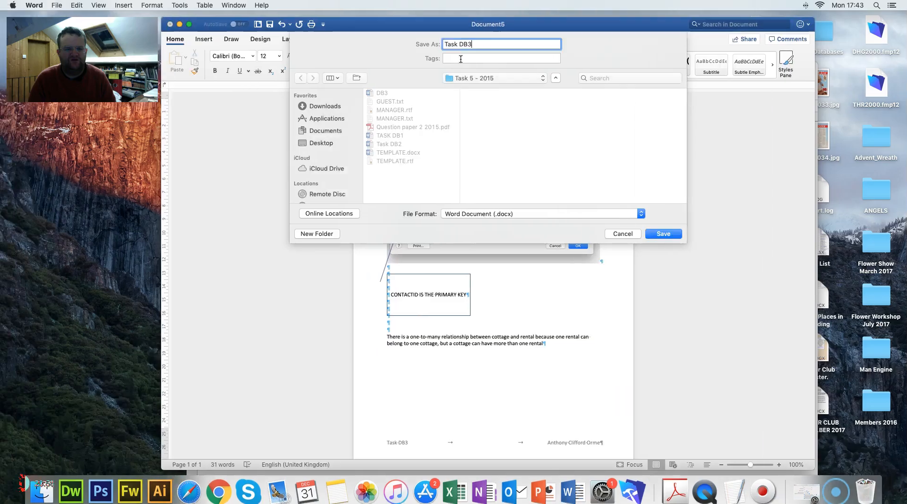
click(661, 234)
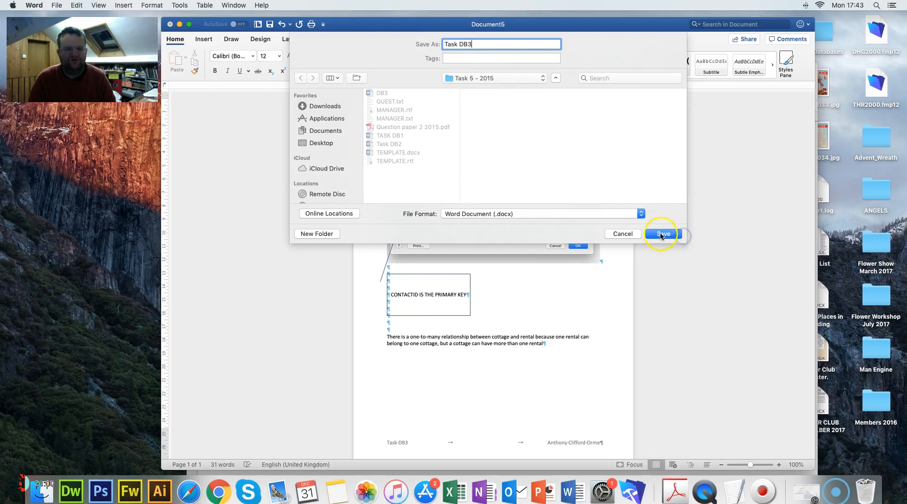
- Switch to the THR2000 database in FileMaker Pro and start a find request on the RENTAL layout
drag(448, 28, 583, 61)
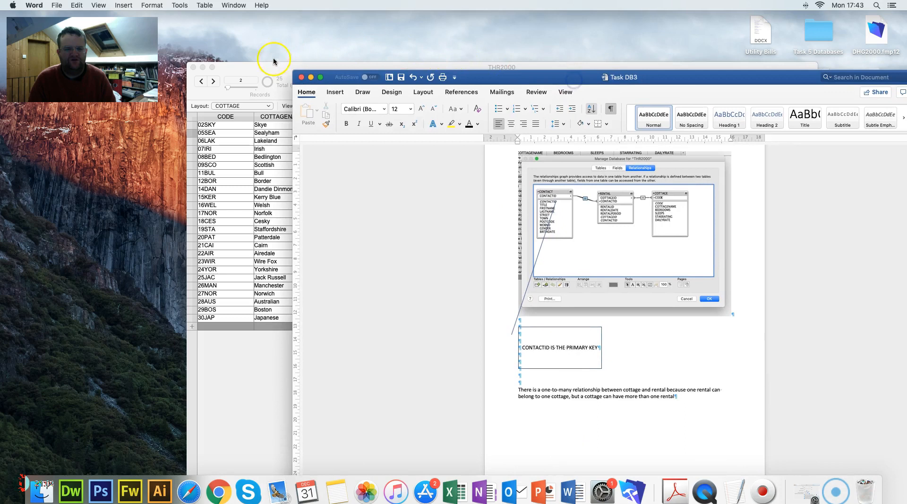
click(265, 67)
drag(265, 66, 282, 16)
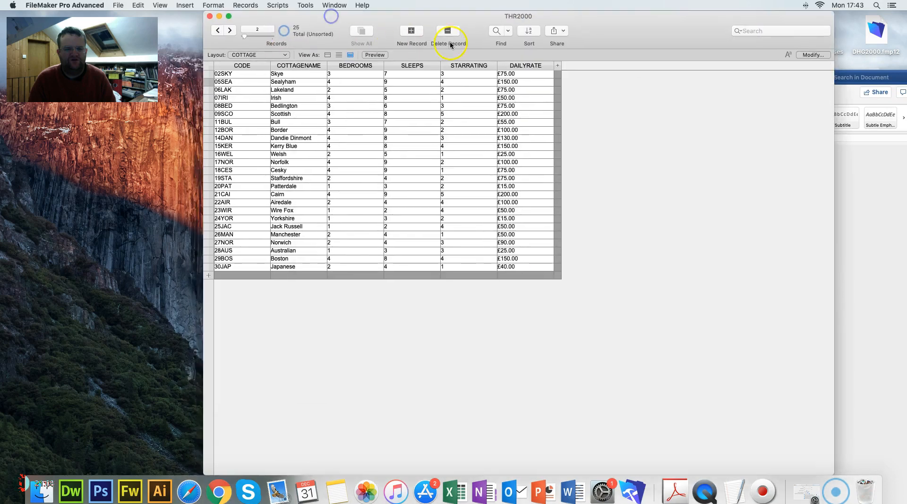
click(508, 31)
click(525, 49)
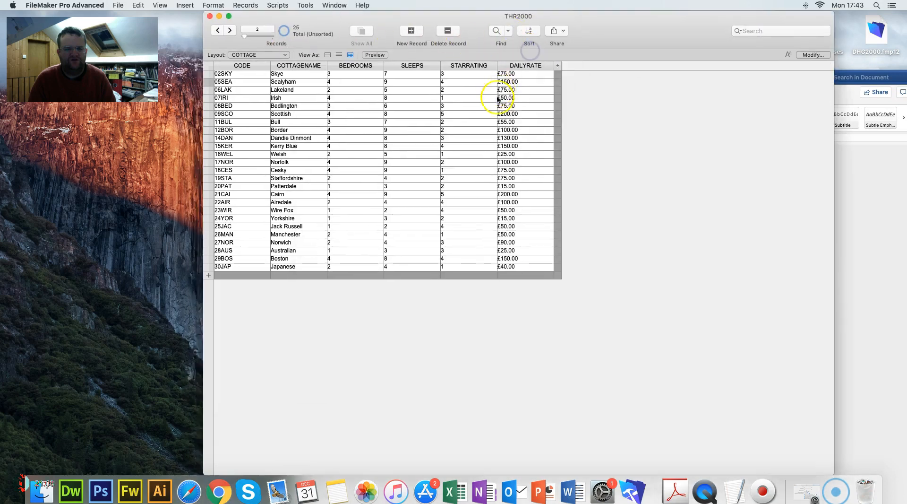
click(476, 74)
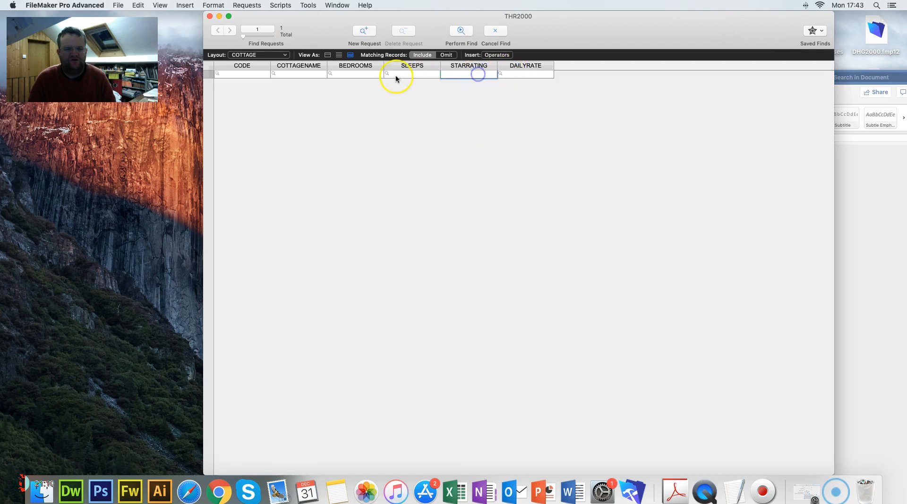
click(258, 54)
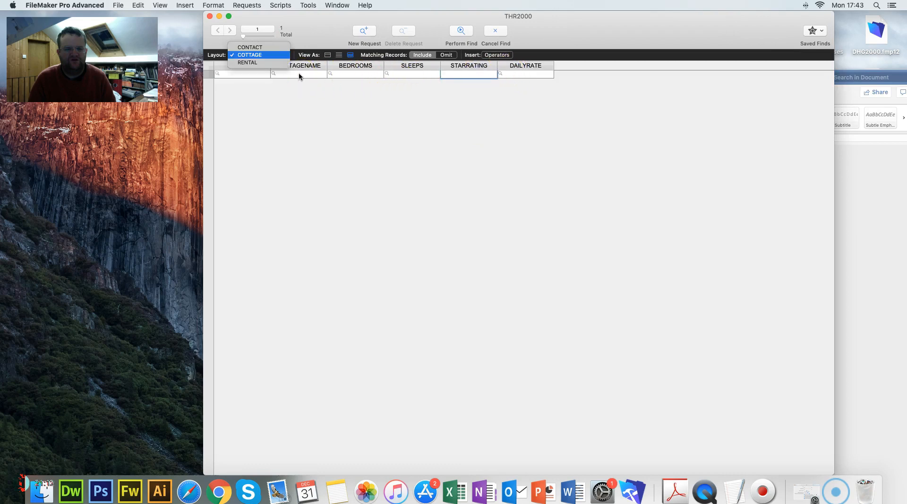
click(246, 63)
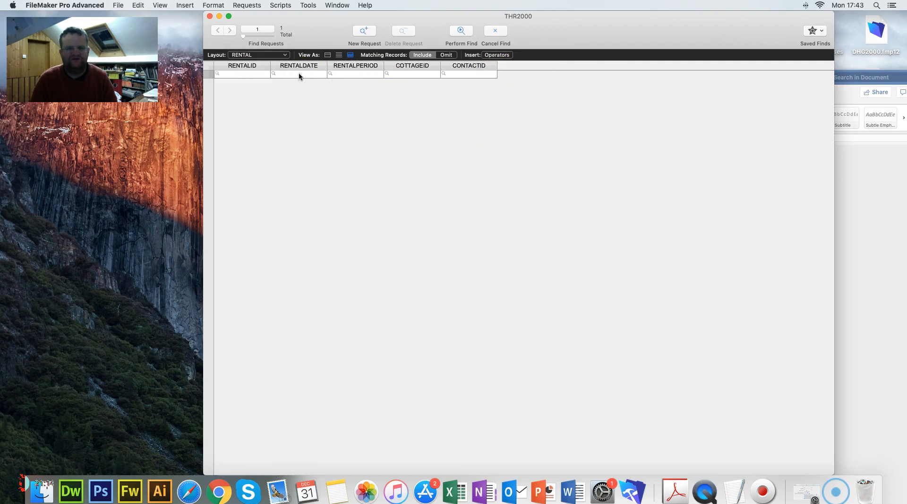
- Enter 01/07/2016 as the RENTALDATE find criterion, checking the required year in the exam paper
click(299, 74)
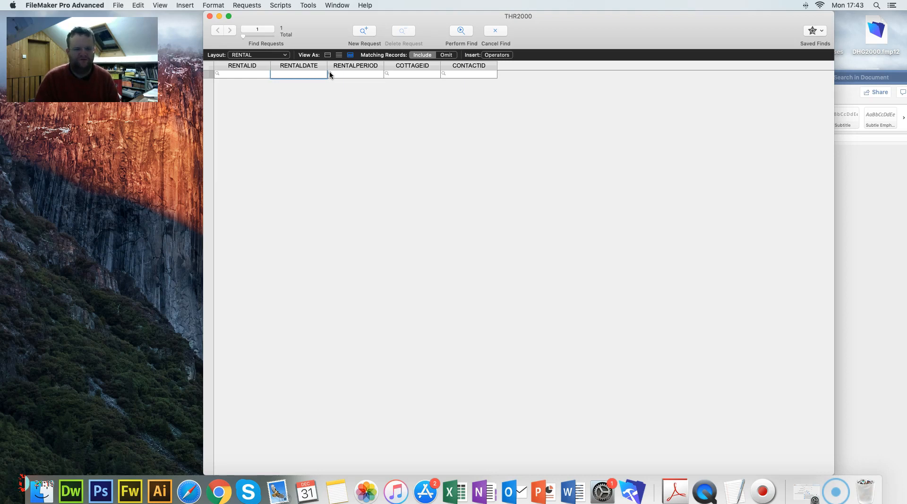
text(07)
key(BackSpace)
key(BackSpace)
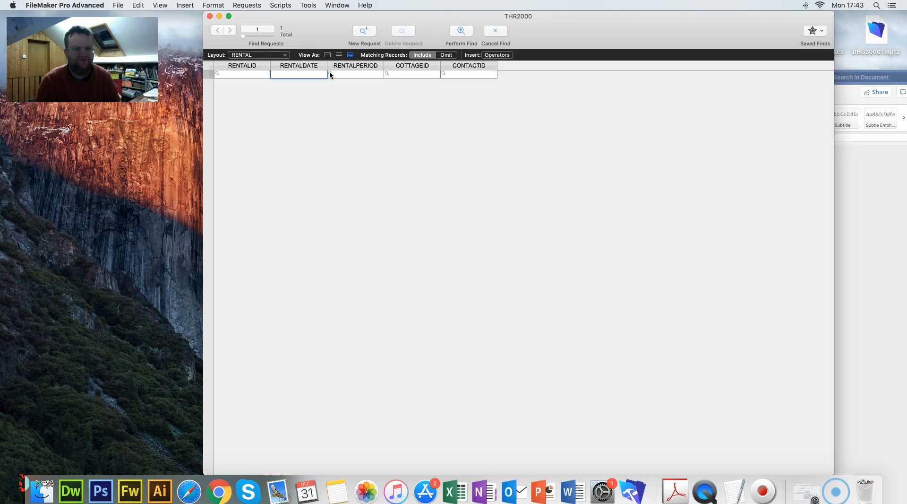
text(01/07/2015)
scroll(491, 63, right, 1)
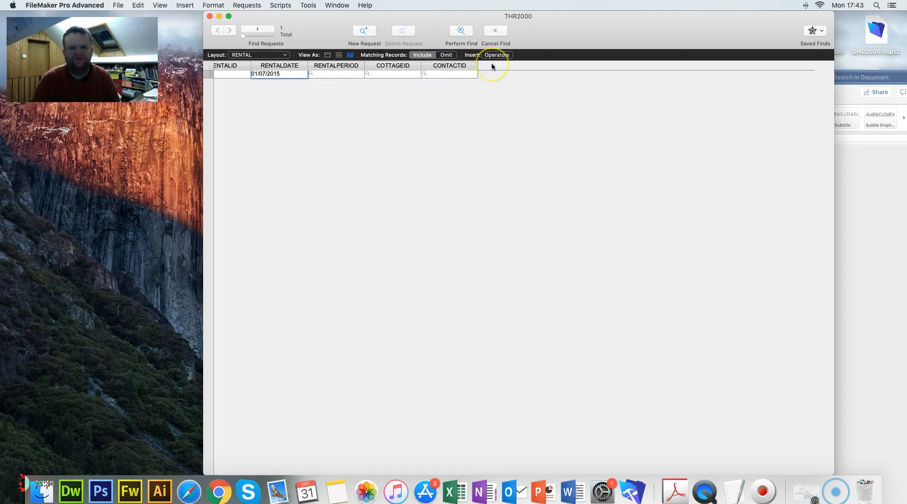
key(ctrl+Right)
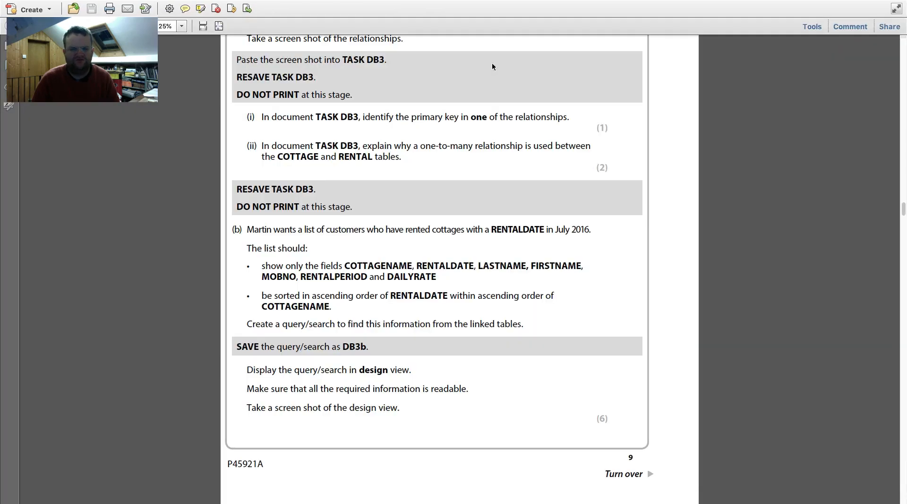
key(ctrl+Left)
click(305, 72)
key(BackSpace)
text(6)
- Extend the RENTALDATE criterion with the range operator to 31/07/2016 and perform the find
click(501, 55)
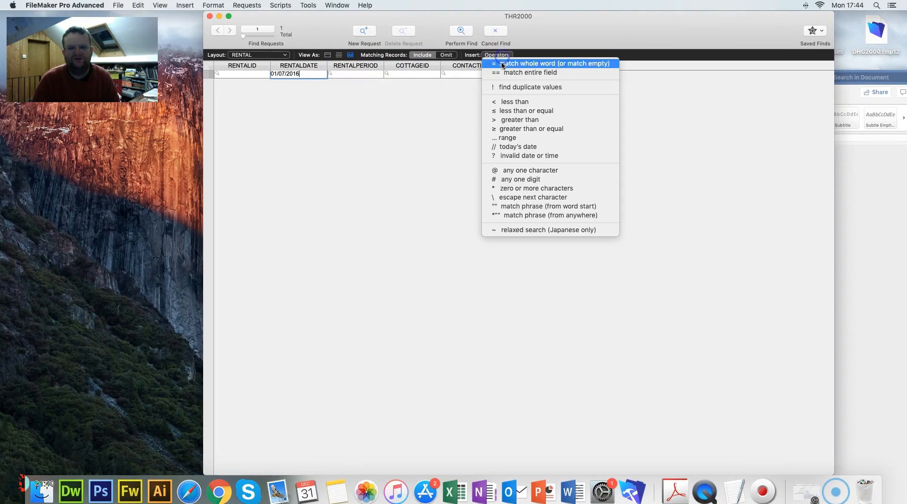
click(519, 137)
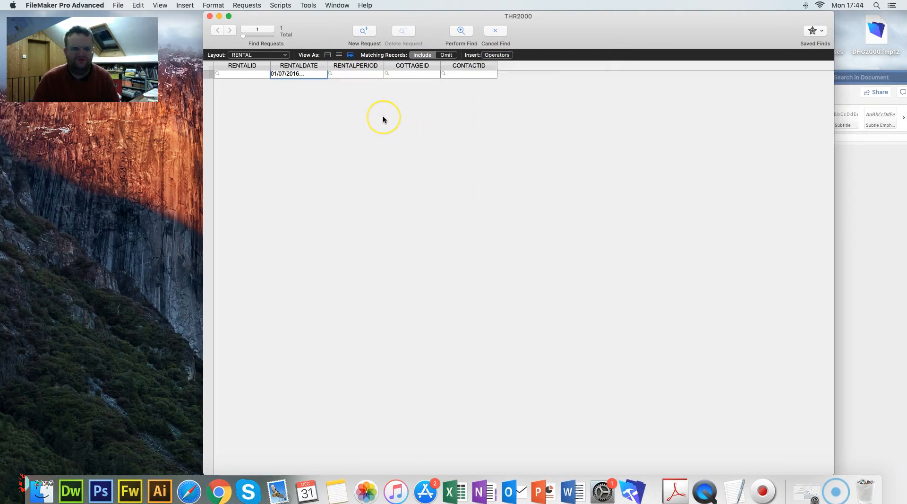
text(31/)
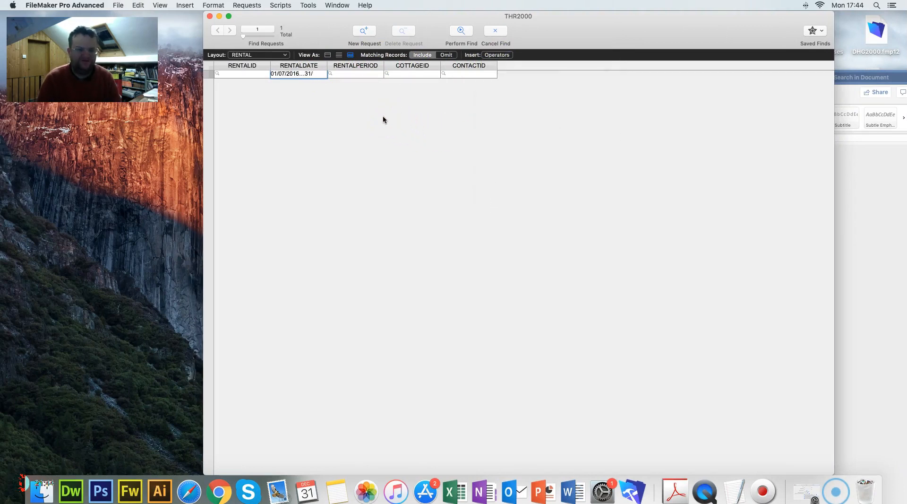
text(07/201)
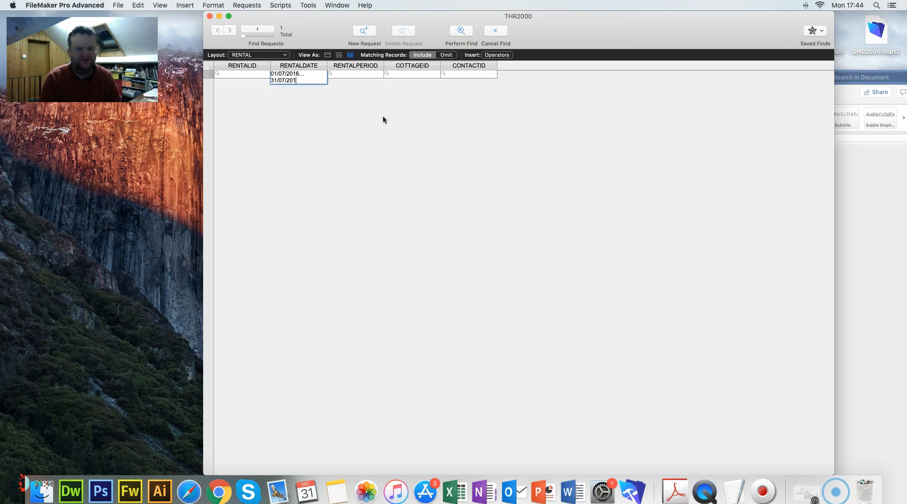
text(6)
click(372, 75)
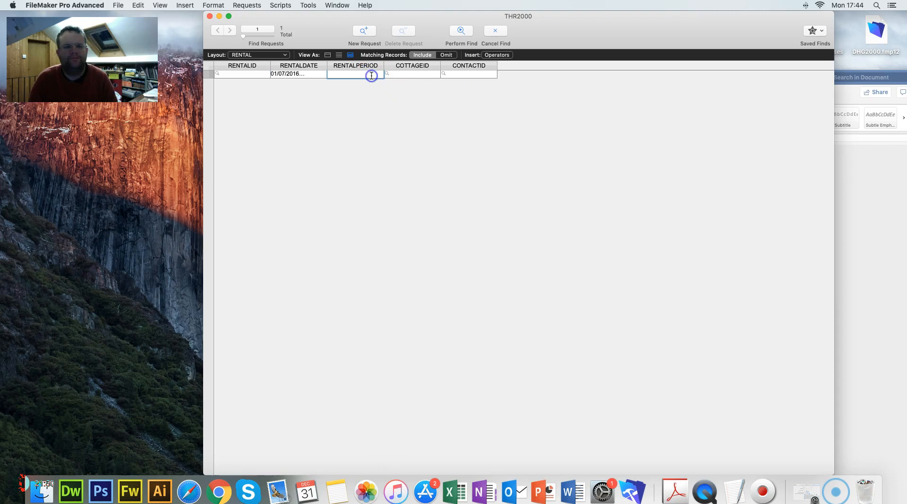
drag(326, 66, 356, 66)
click(461, 30)
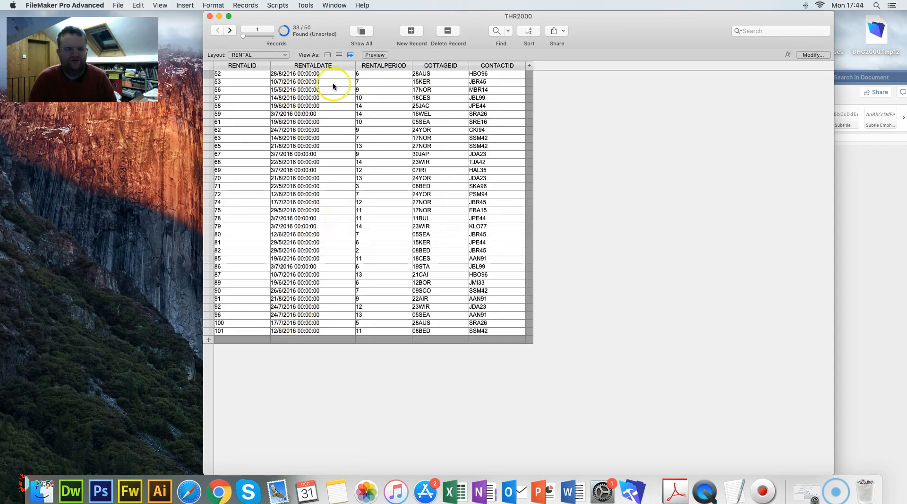
- Check the required fields in the exam paper and hide RENTALID, RENTALPERIOD, COTTAGEID and CONTACTID from the rental table view
key(ctrl+Right)
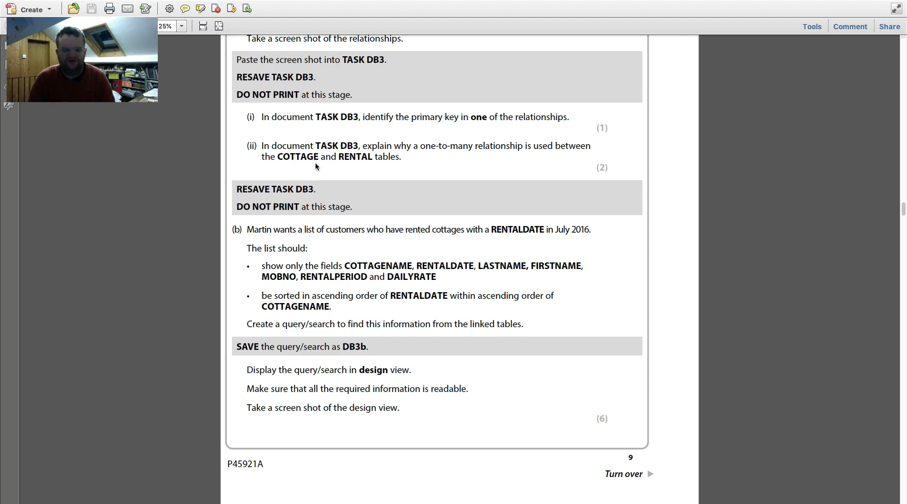
key(ctrl+Left)
click(812, 55)
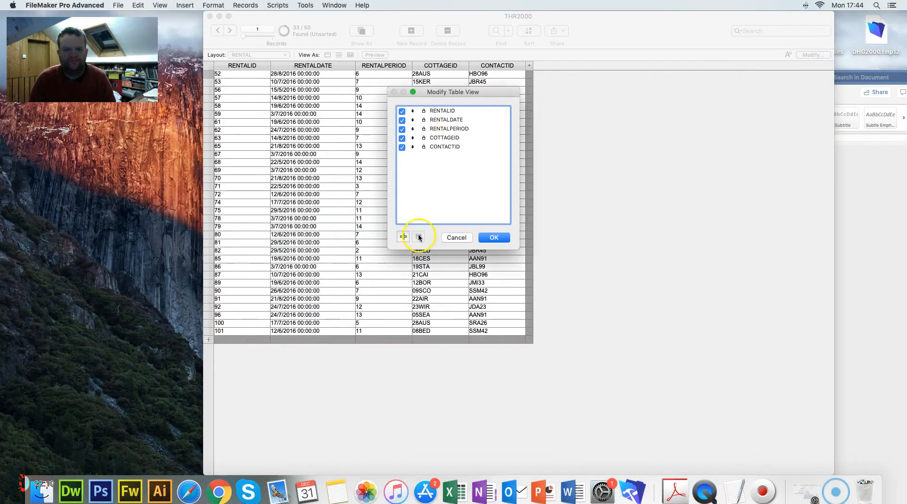
click(402, 110)
click(402, 129)
click(402, 137)
click(402, 147)
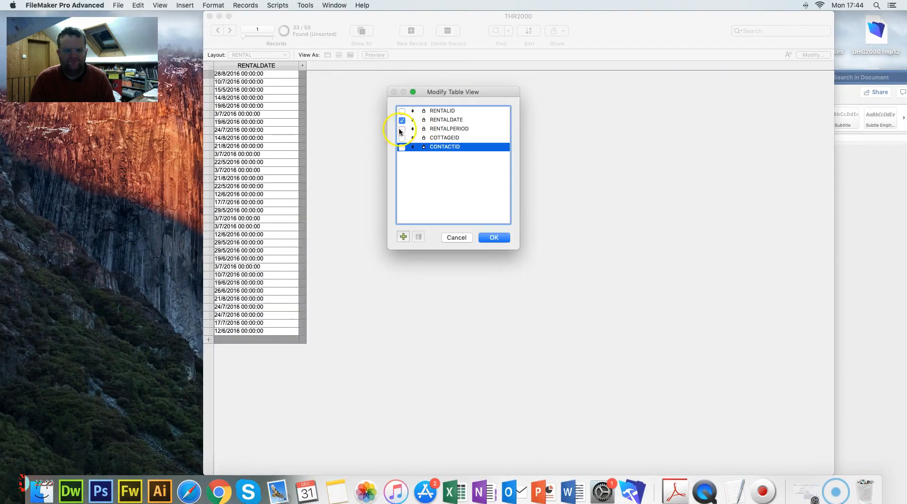
click(401, 129)
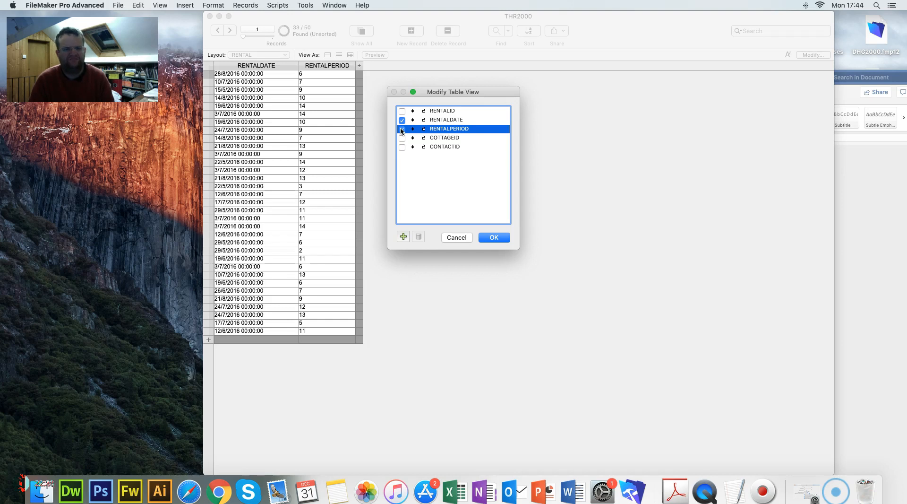
click(402, 129)
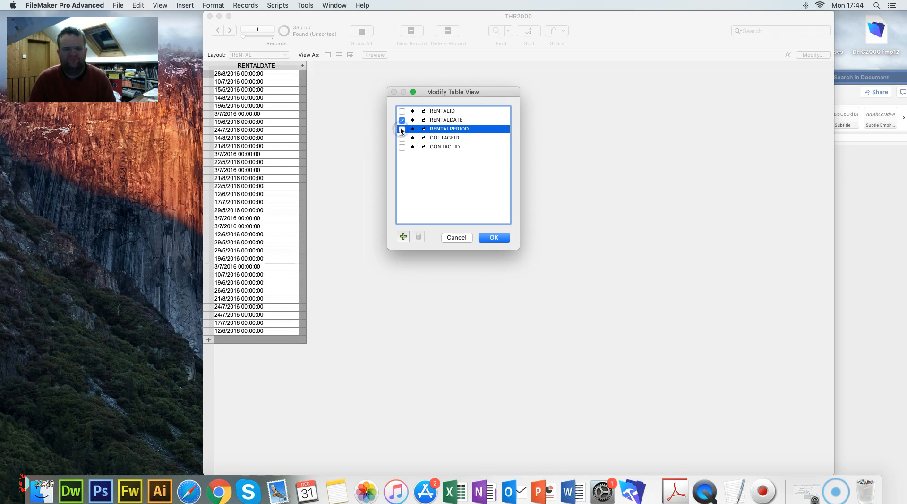
- Add the FIRSTNAME, LASTNAME and MOBNO fields from the related CONTACT table to the table view
click(404, 236)
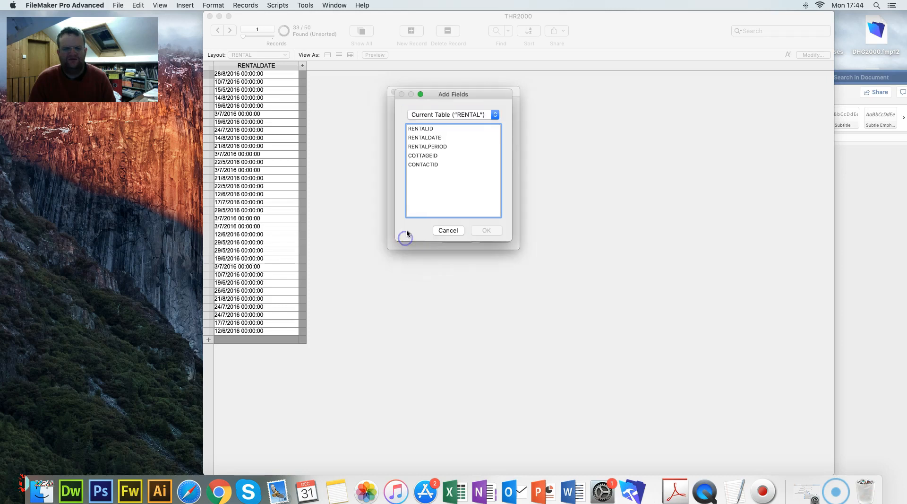
click(463, 115)
click(456, 138)
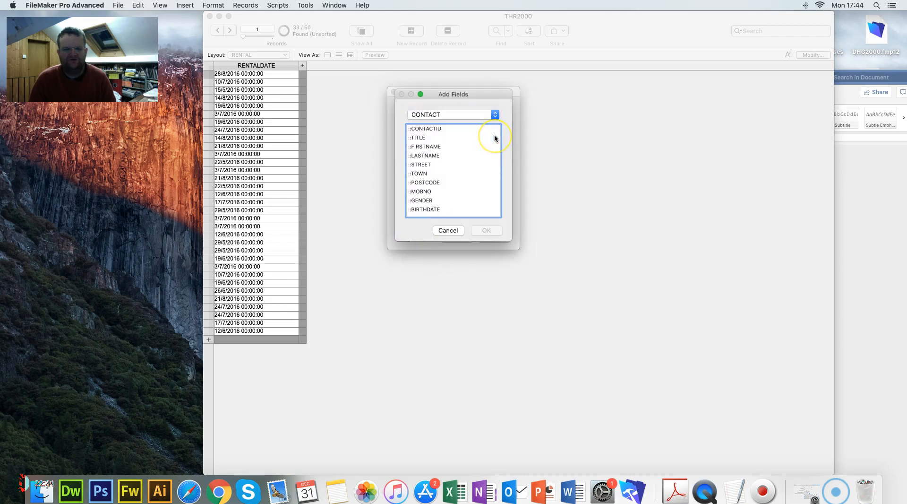
key(ctrl+Right)
key(ctrl+Left)
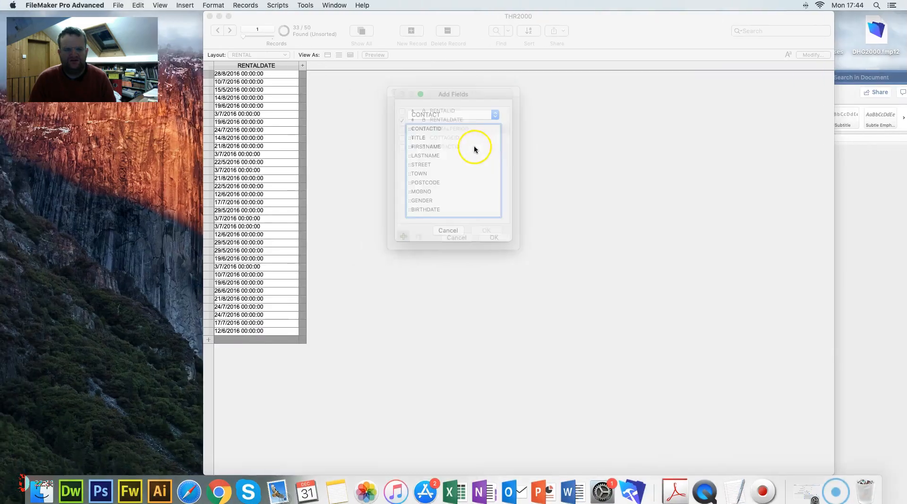
click(419, 156)
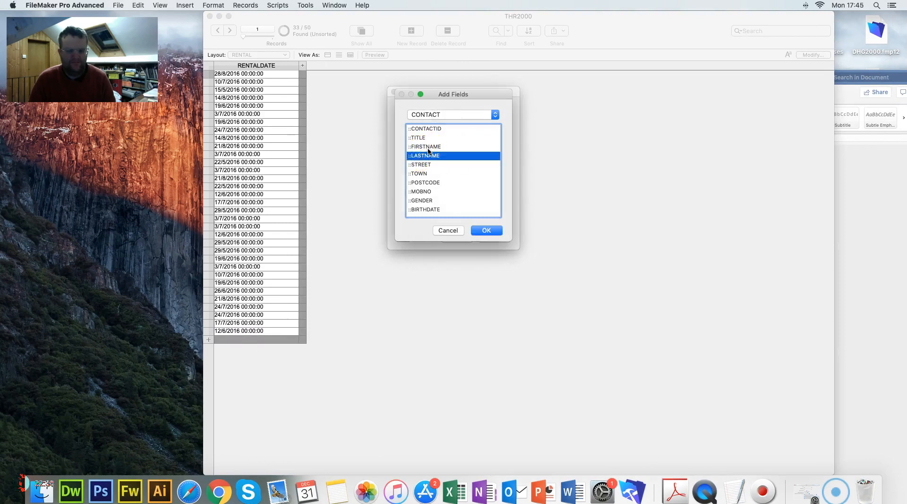
shift+click(428, 146)
key(ctrl+Right)
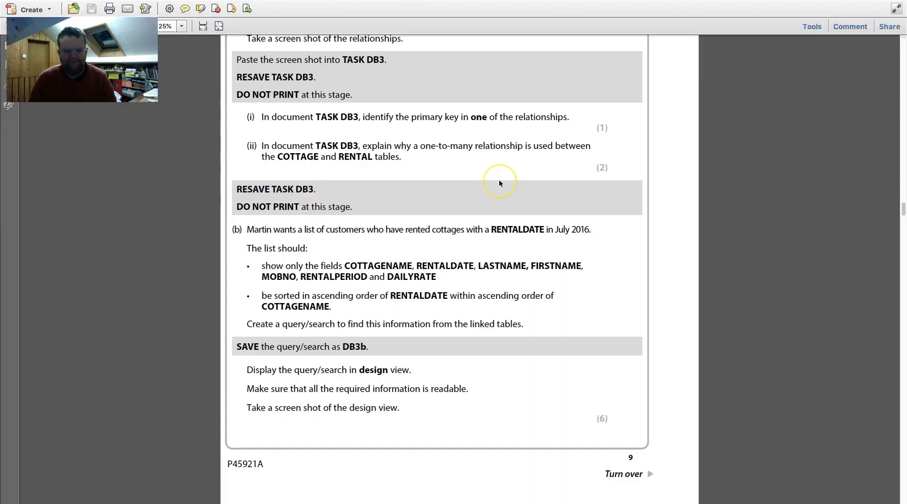
key(ctrl+Left)
super+click(424, 191)
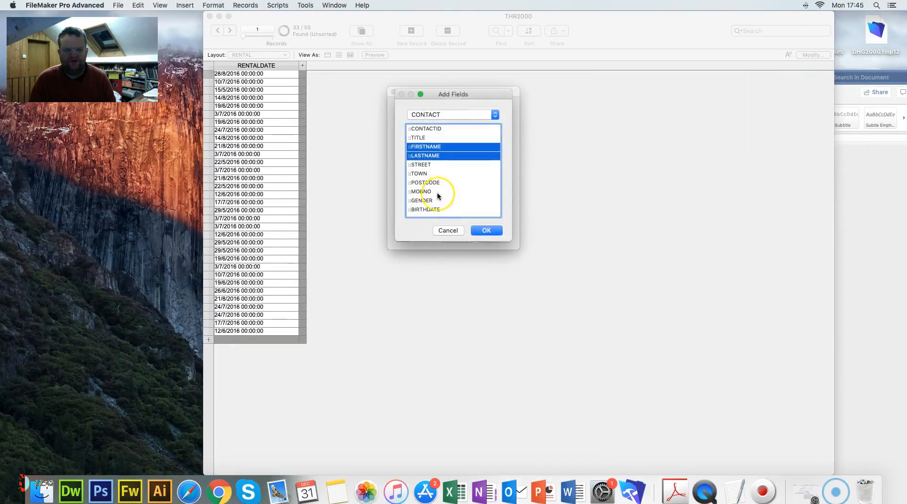
click(487, 231)
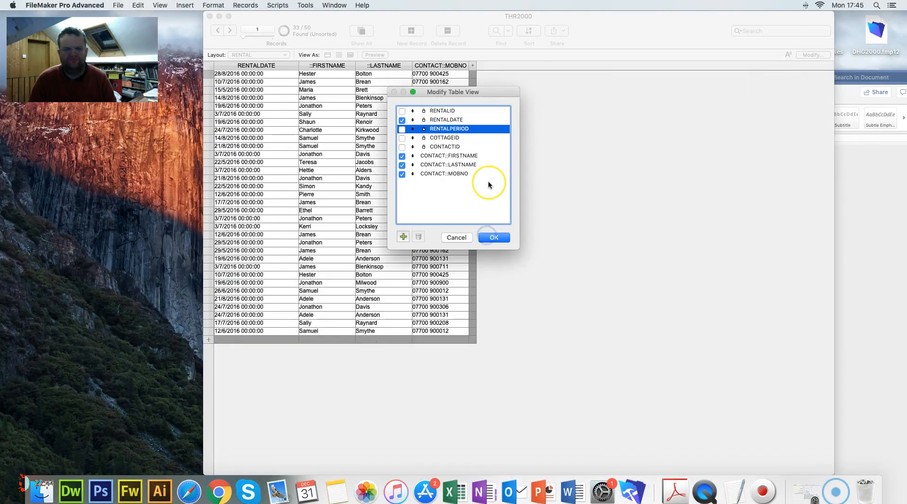
- Reorder the table view fields so LASTNAME, FIRSTNAME and MOBNO follow RENTALDATE, as the exam paper requires
key(ctrl+Right)
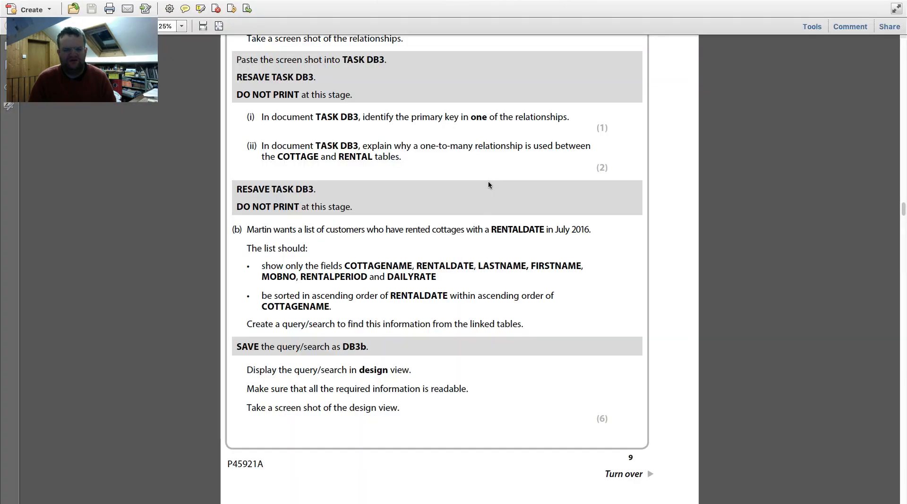
key(ctrl+Left)
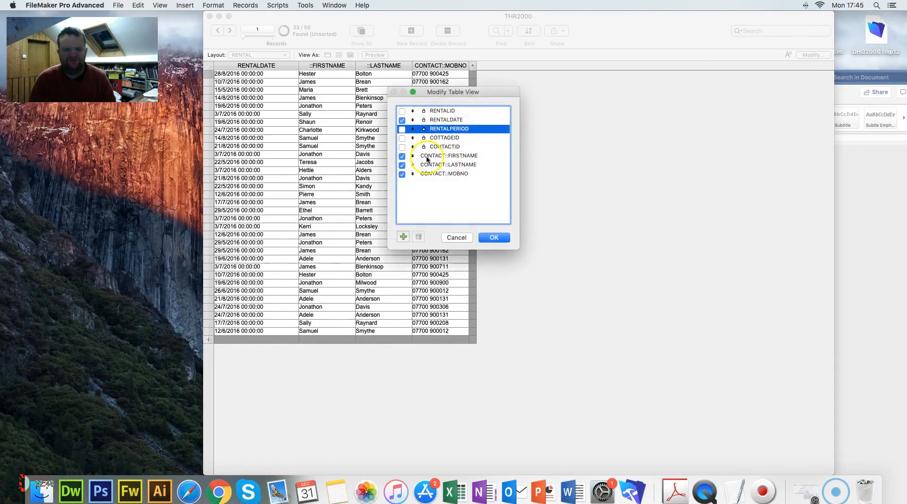
drag(461, 165, 455, 130)
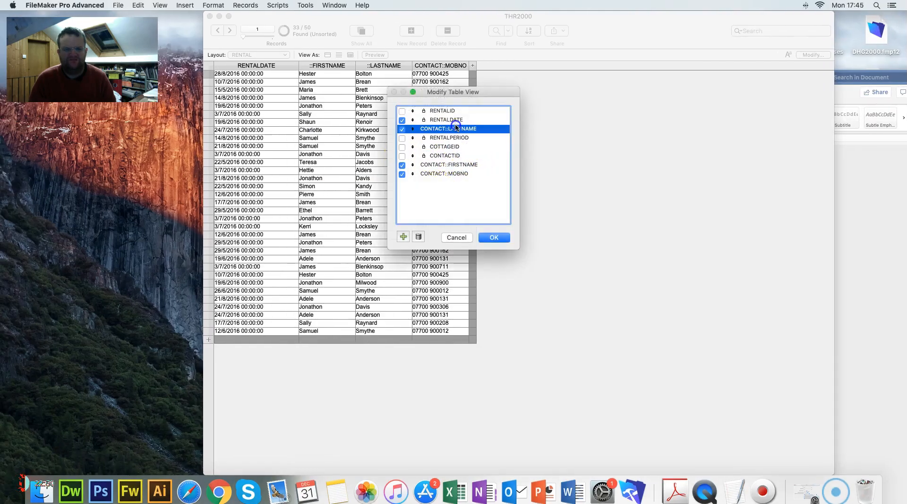
drag(453, 165, 452, 142)
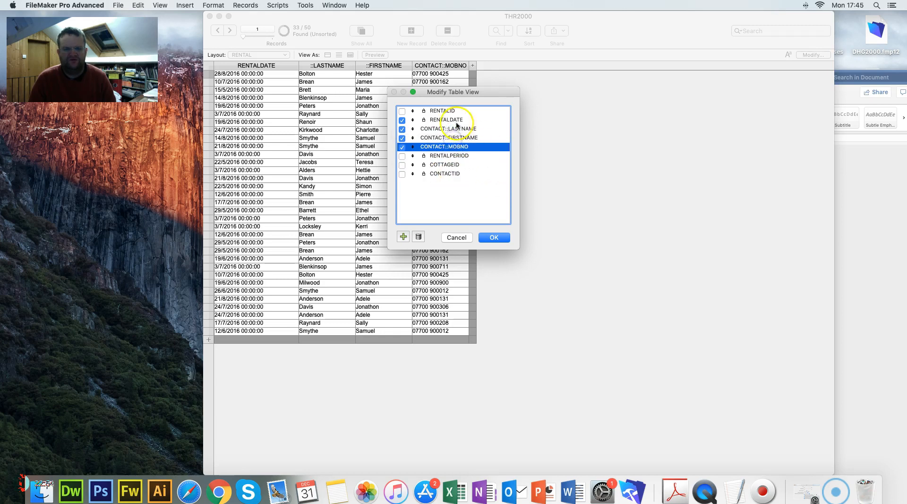
drag(442, 111, 494, 125)
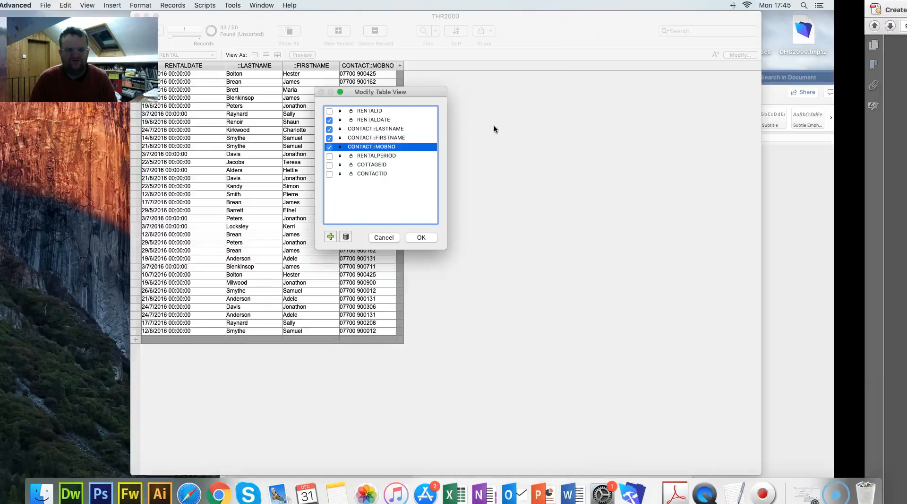
click(455, 199)
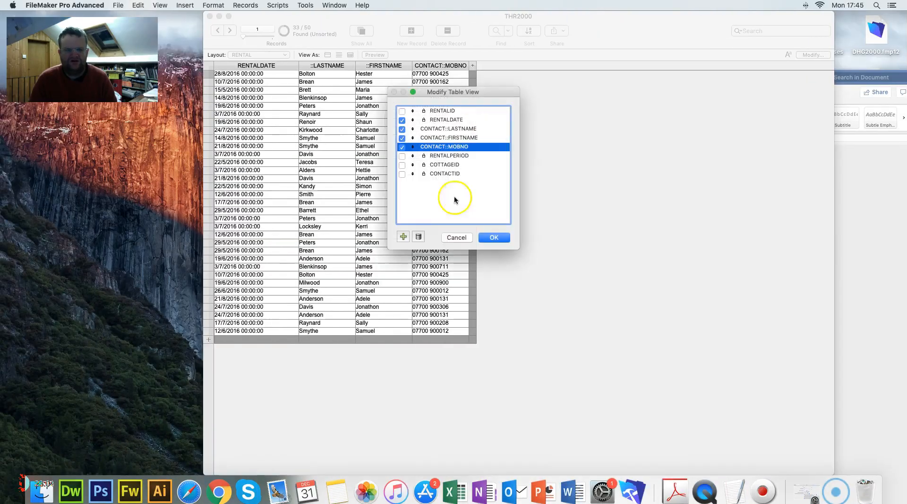
- Add COTTAGENAME and DAILYRATE from the related COTTAGE table, placing COTTAGENAME before RENTALDATE and DAILYRATE after MOBNO
click(403, 236)
click(481, 115)
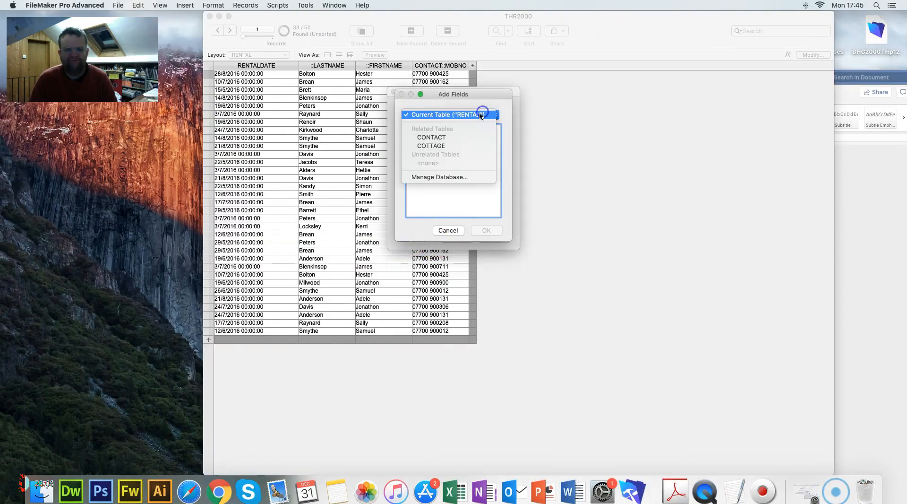
click(456, 145)
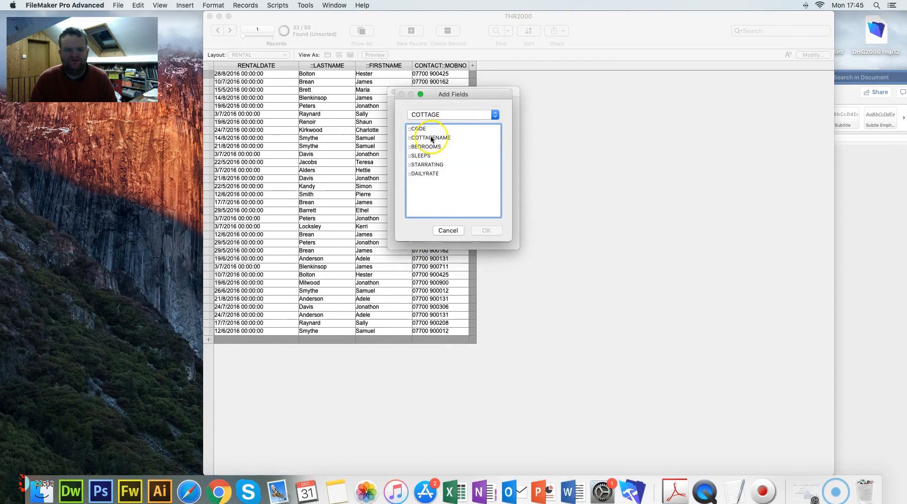
click(431, 138)
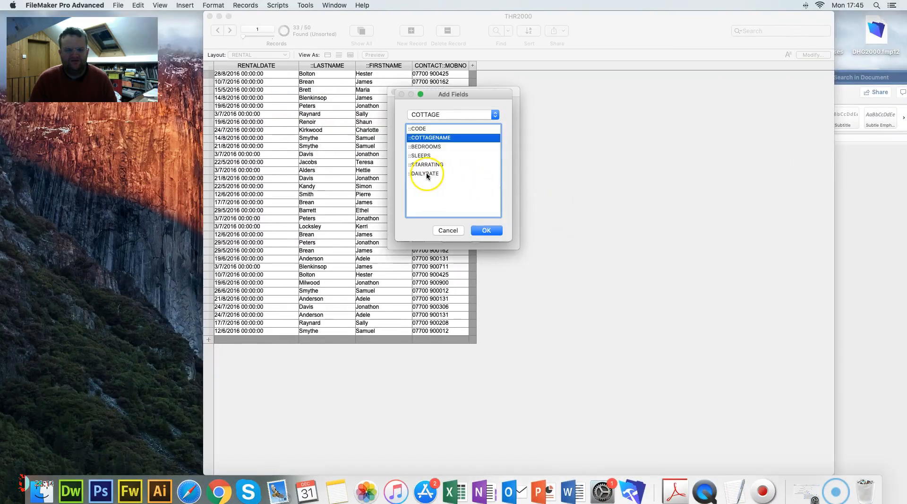
click(427, 174)
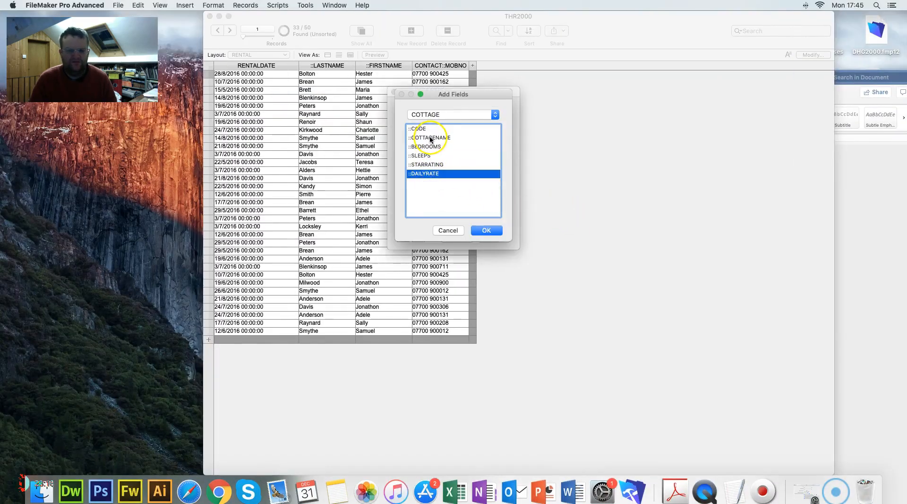
super+click(431, 138)
click(486, 230)
drag(445, 183, 447, 120)
drag(448, 192, 487, 168)
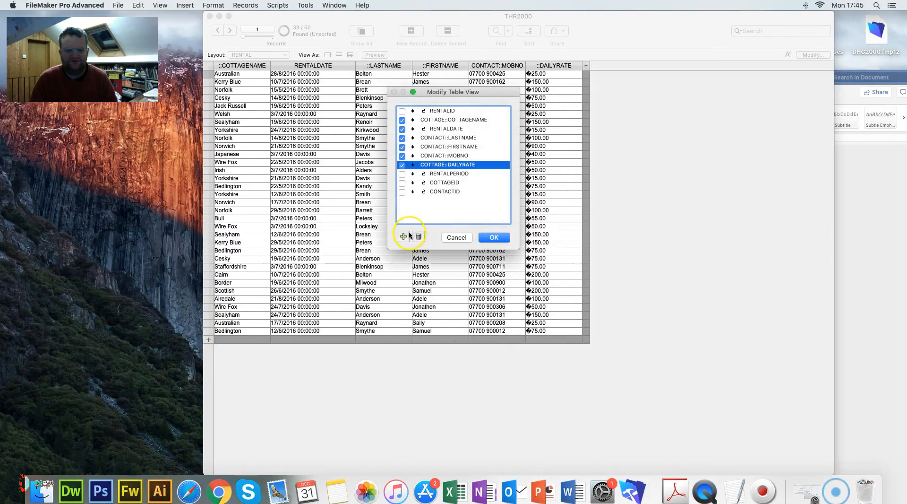
- Show the RENTALPERIOD field from the current RENTAL table, place it before DAILYRATE, and apply the table view changes
click(409, 235)
click(446, 116)
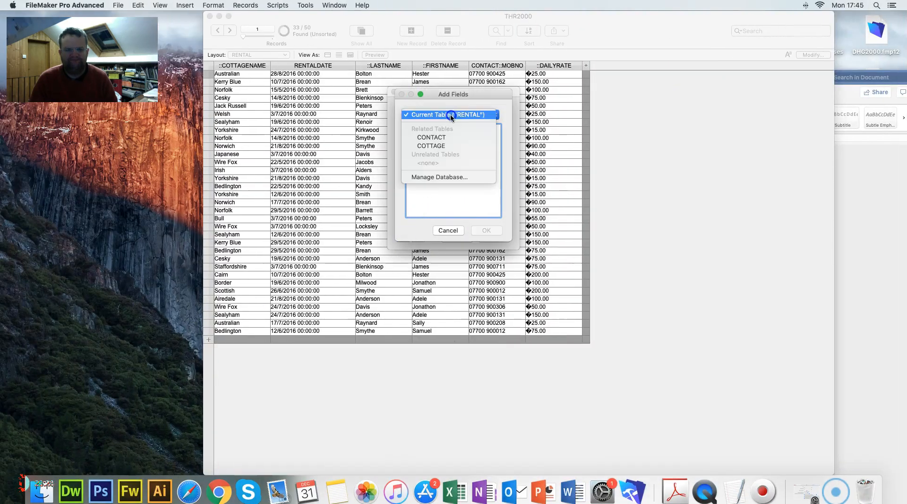
click(450, 146)
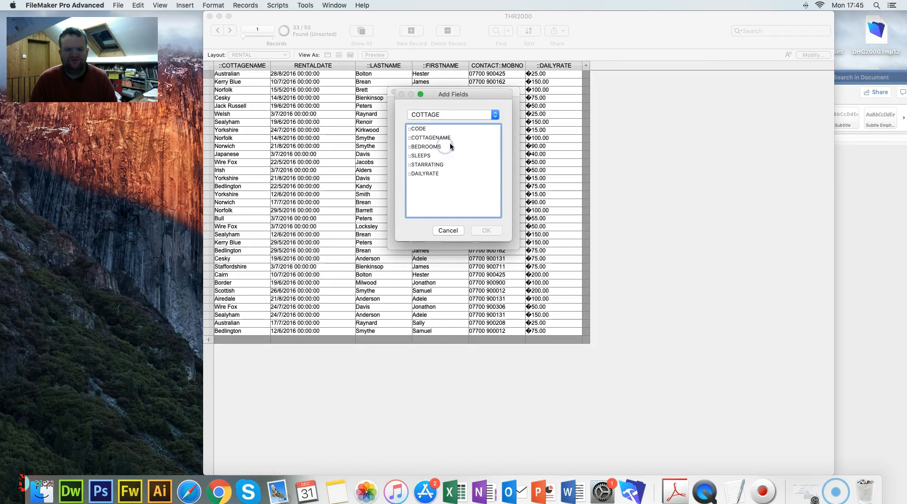
click(454, 116)
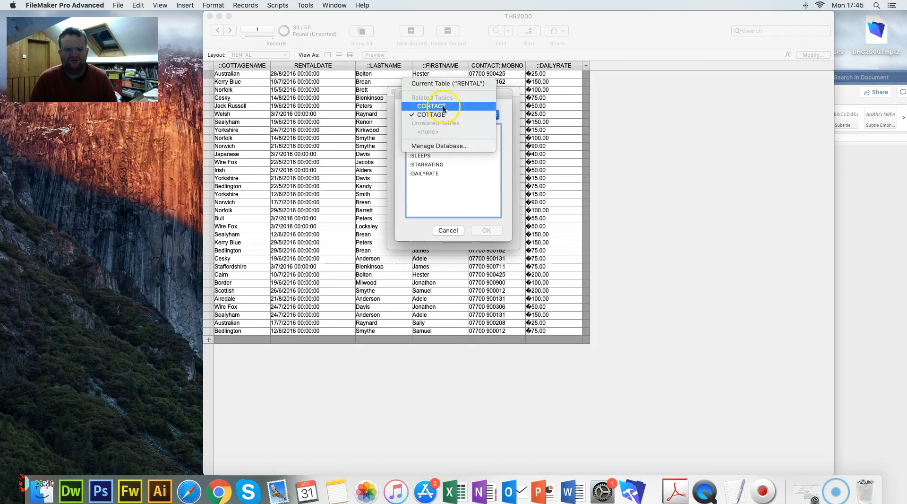
click(443, 106)
click(442, 114)
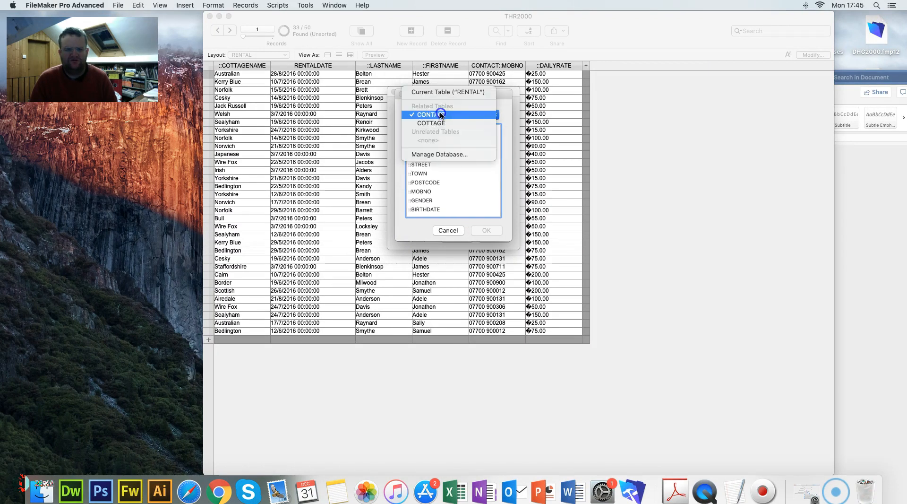
click(452, 92)
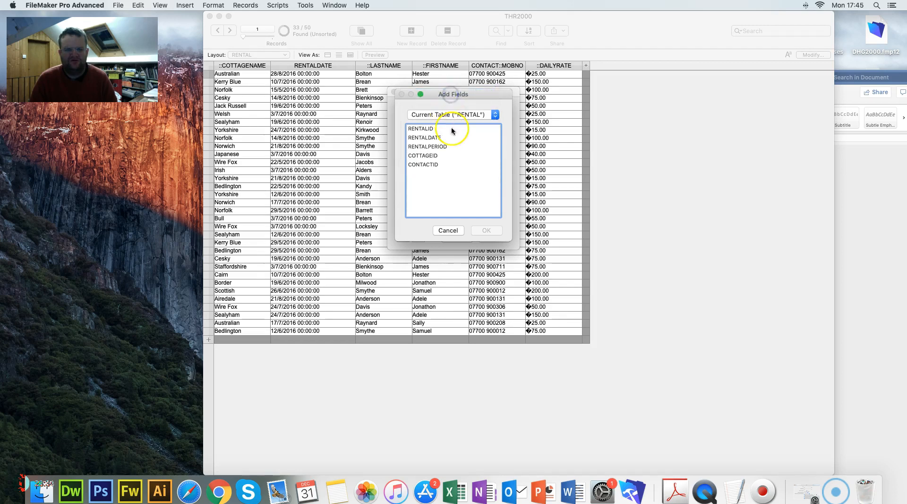
click(434, 146)
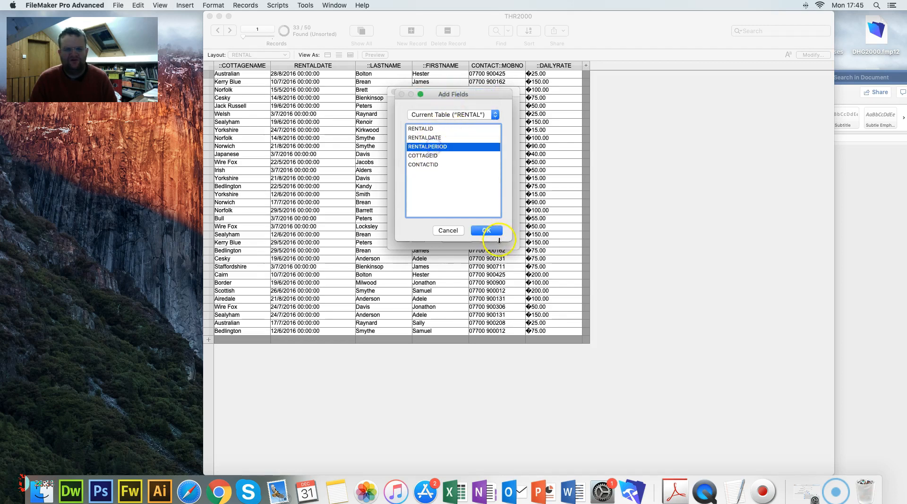
click(486, 230)
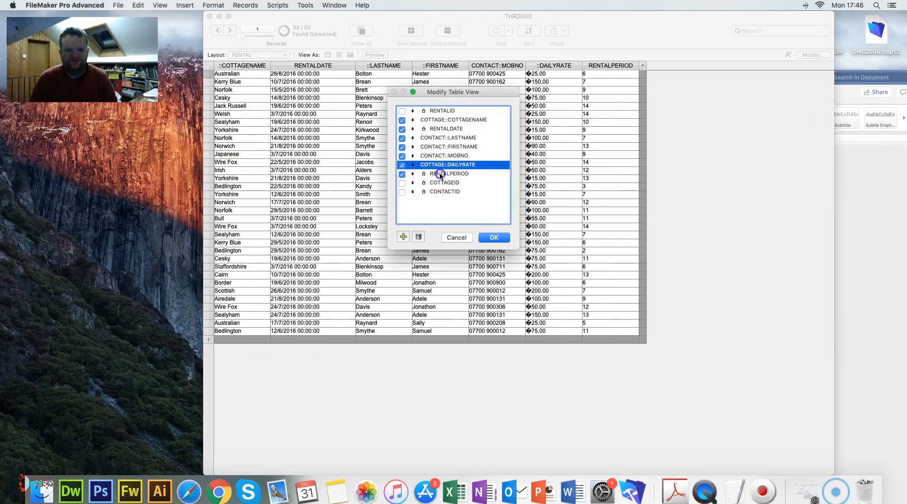
drag(439, 176, 444, 165)
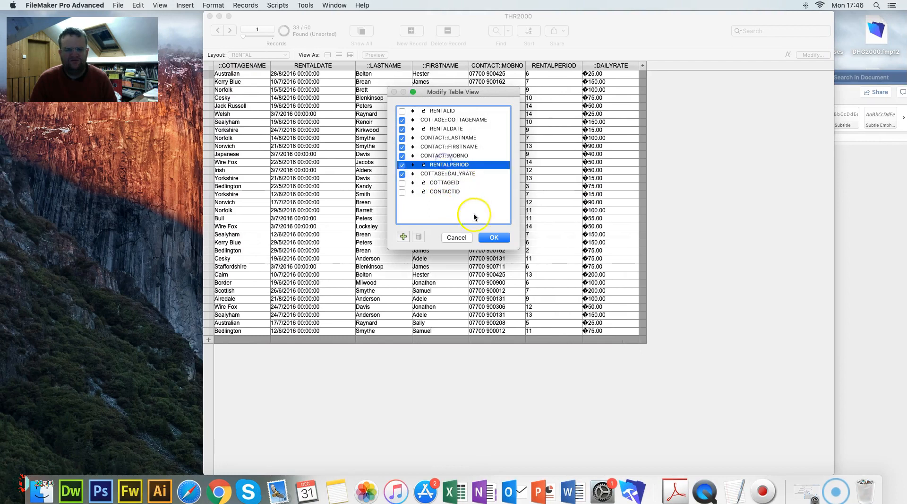
click(495, 237)
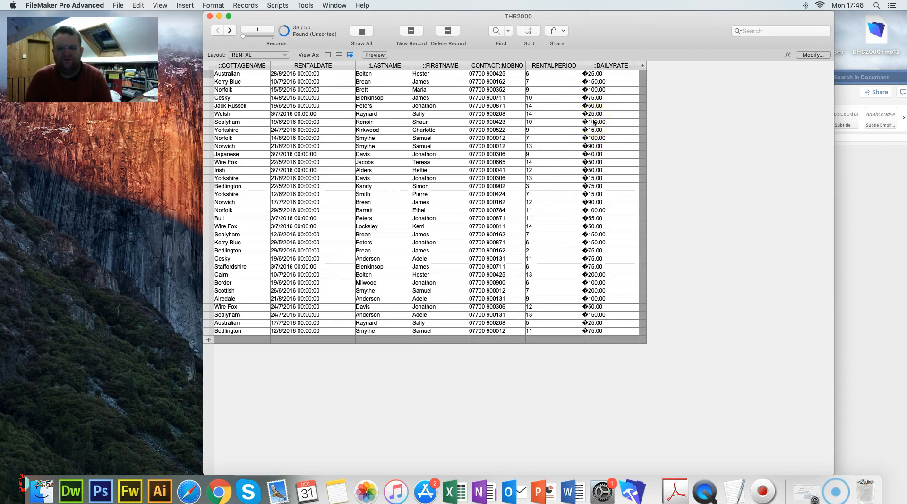
- Check the sorting requirement in the exam paper and set COTTAGE::COTTAGENAME in ascending order as the first sort field
key(ctrl+Right)
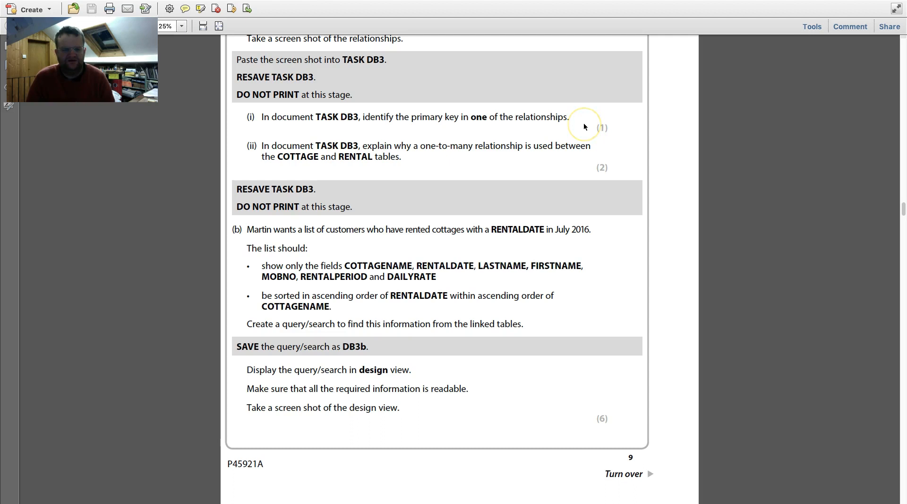
key(ctrl+Left)
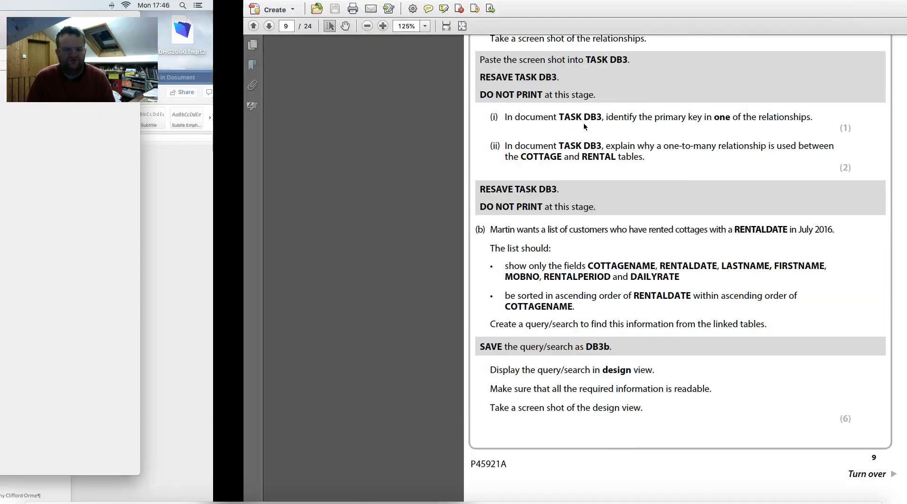
click(530, 32)
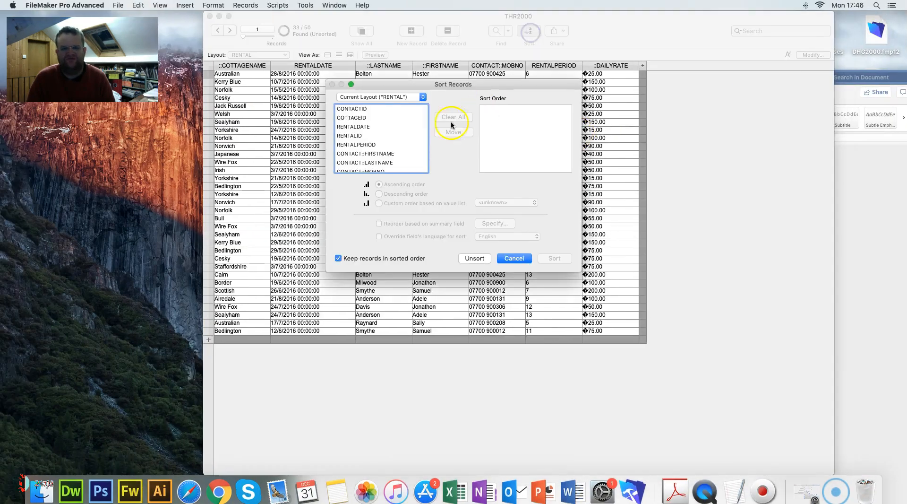
scroll(373, 142, down, 1)
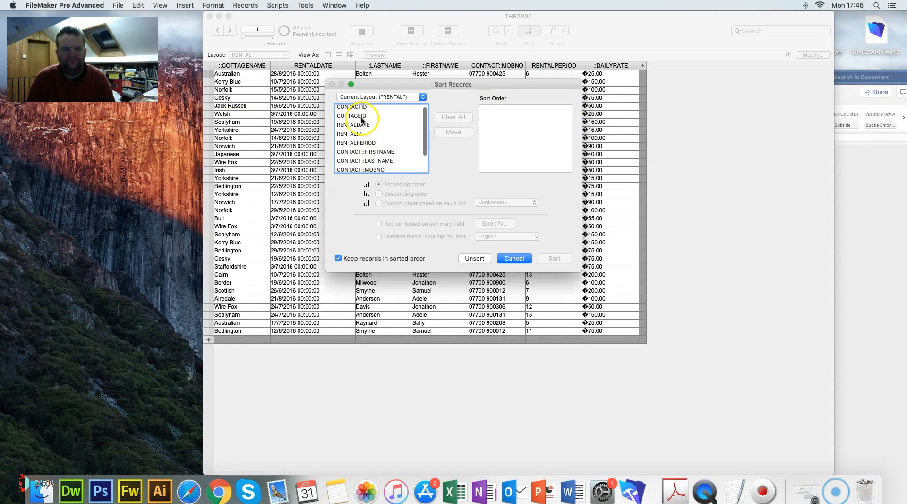
scroll(367, 123, down, 2)
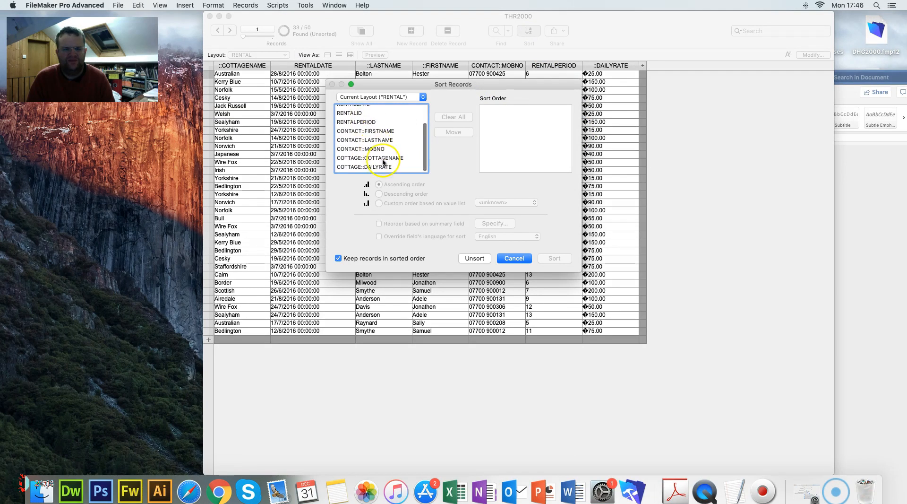
click(378, 157)
click(454, 133)
- Recheck the sorting requirement and add RENTALDATE in ascending order as the second sort field
key(ctrl+Right)
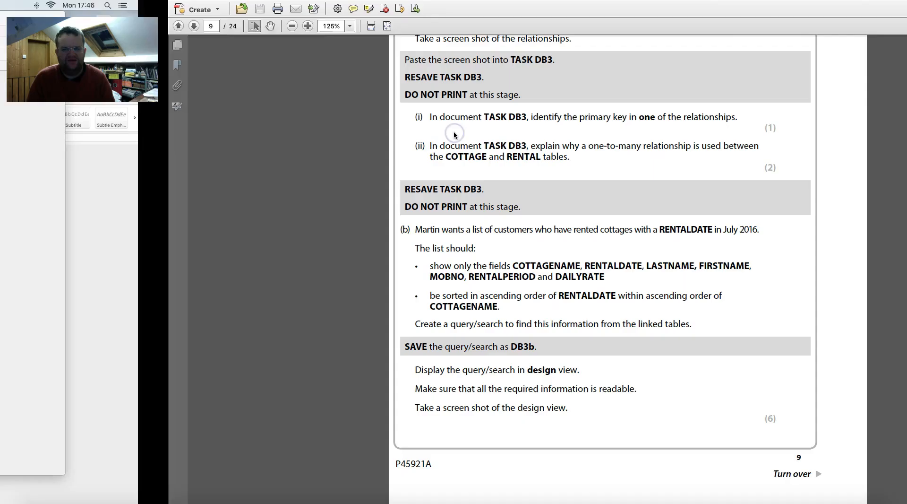
key(ctrl+Left)
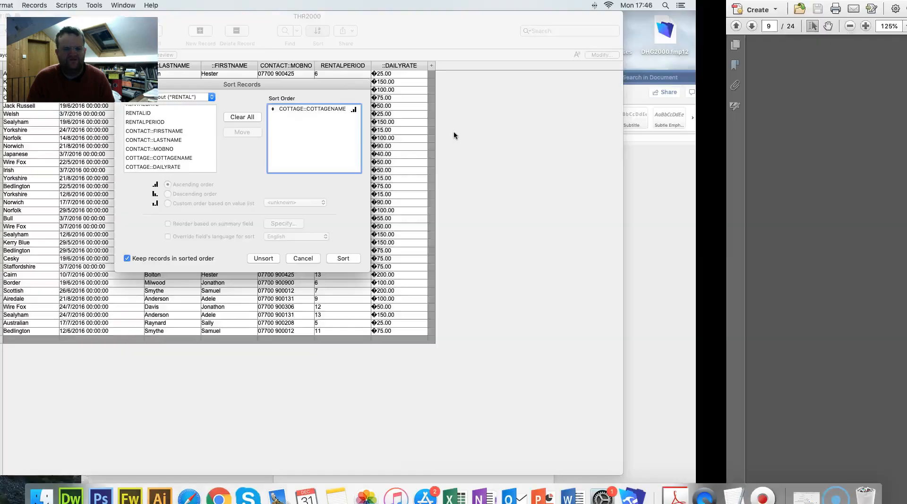
scroll(387, 124, up, 2)
click(354, 127)
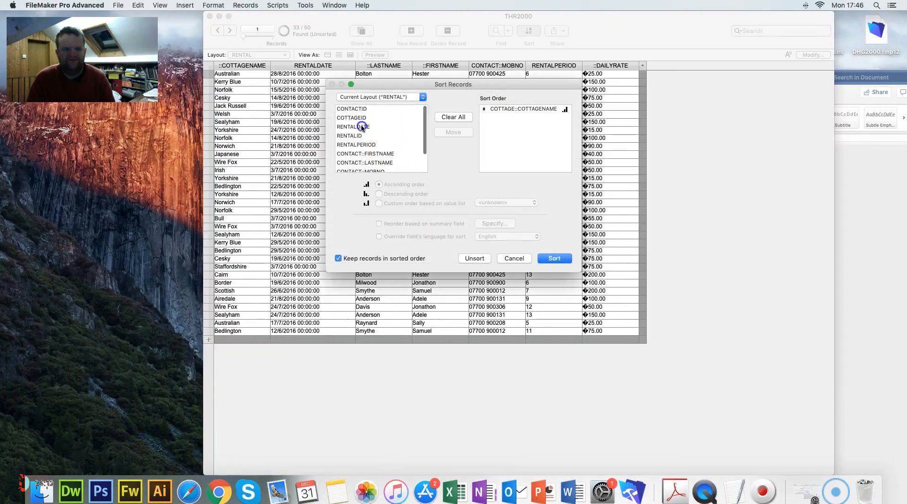
click(453, 132)
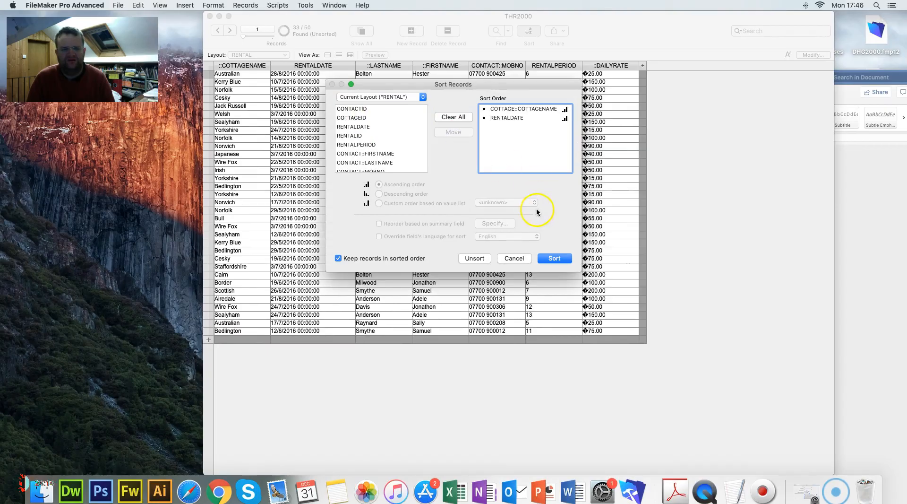
- Sort the found records by the chosen fields and take a screenshot of the sorted rental table
key(ctrl+Right)
scroll(451, 288, up, 5)
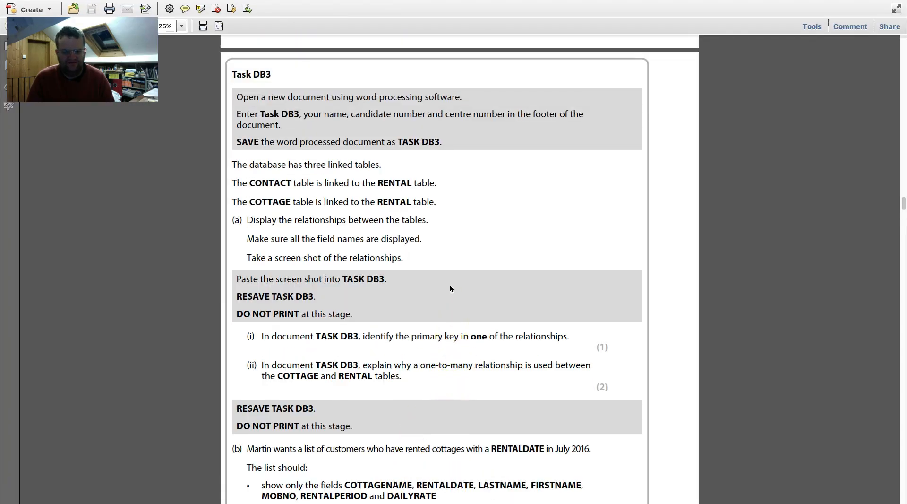
scroll(450, 286, down, 6)
click(450, 284)
scroll(450, 284, down, 1)
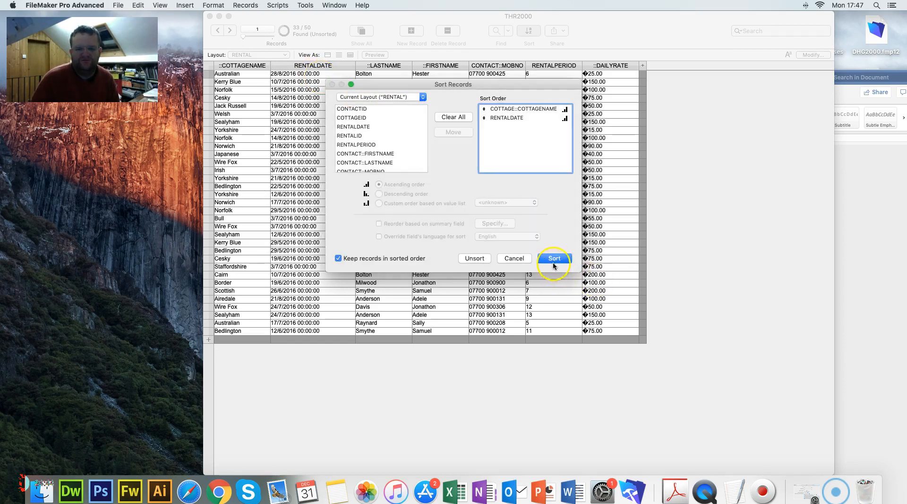
click(554, 258)
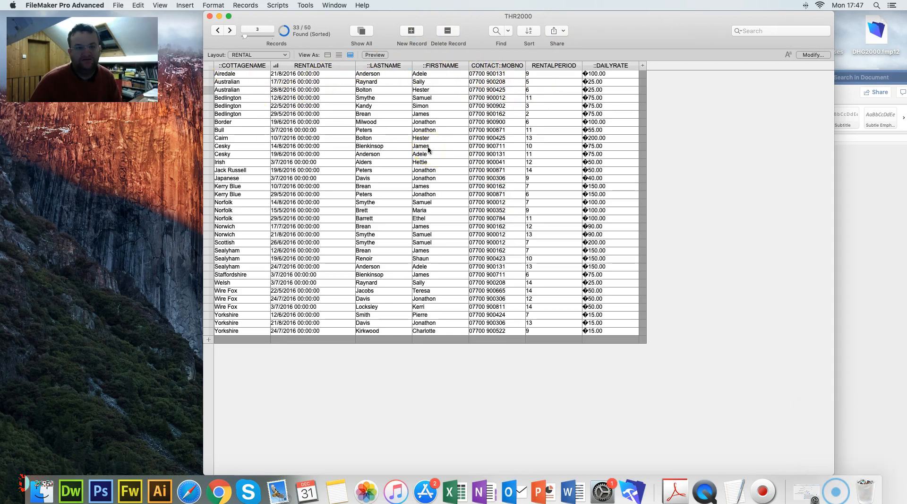
key(super+shift+4)
drag(196, 55, 684, 370)
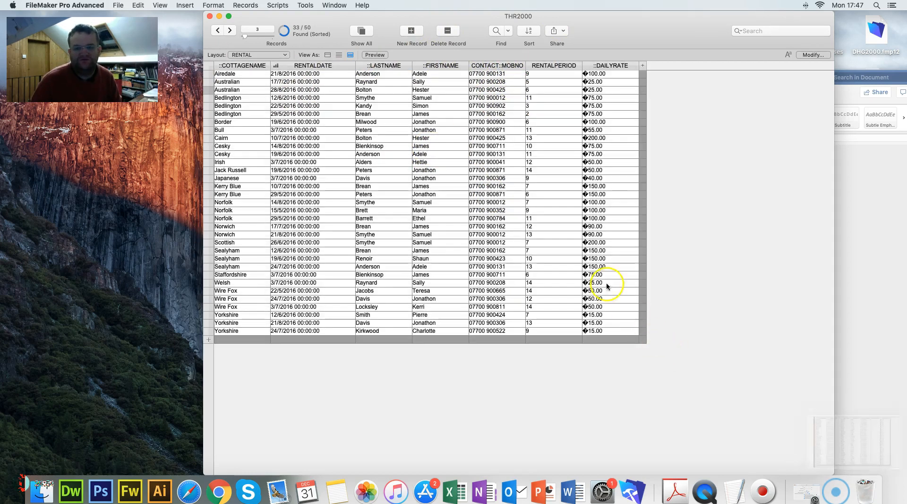
- Reopen the last find for modification and take a screenshot of its field headings and RENTALDATE criterion
click(509, 31)
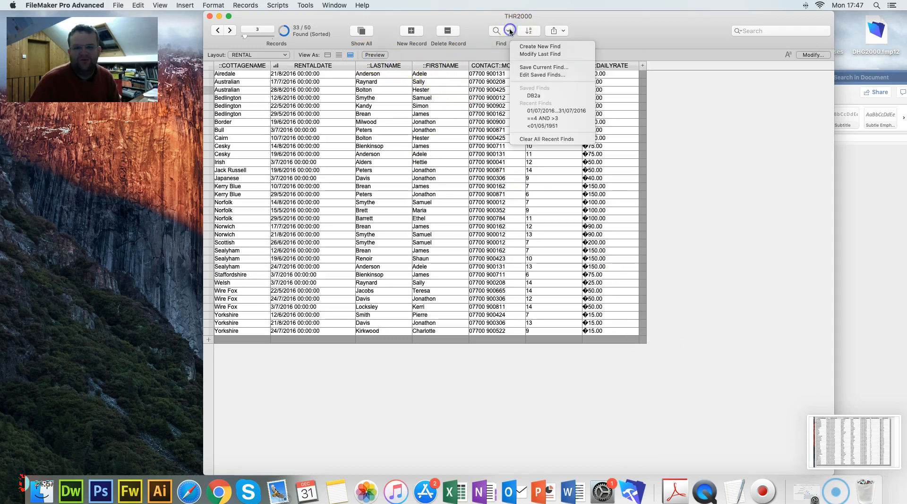
click(528, 54)
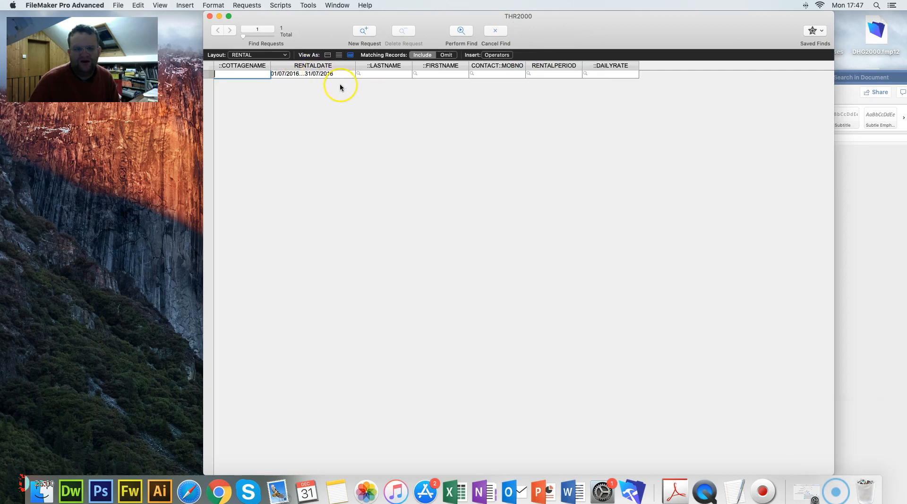
key(ctrl+Right)
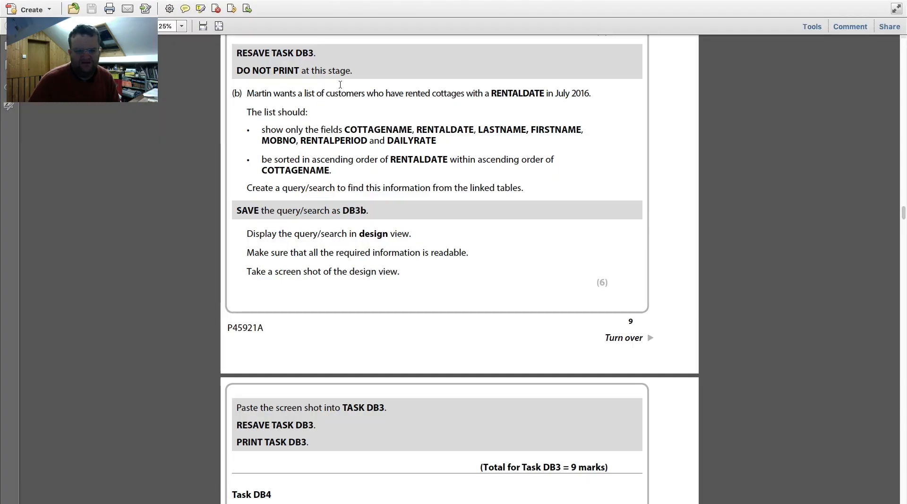
key(ctrl+Left)
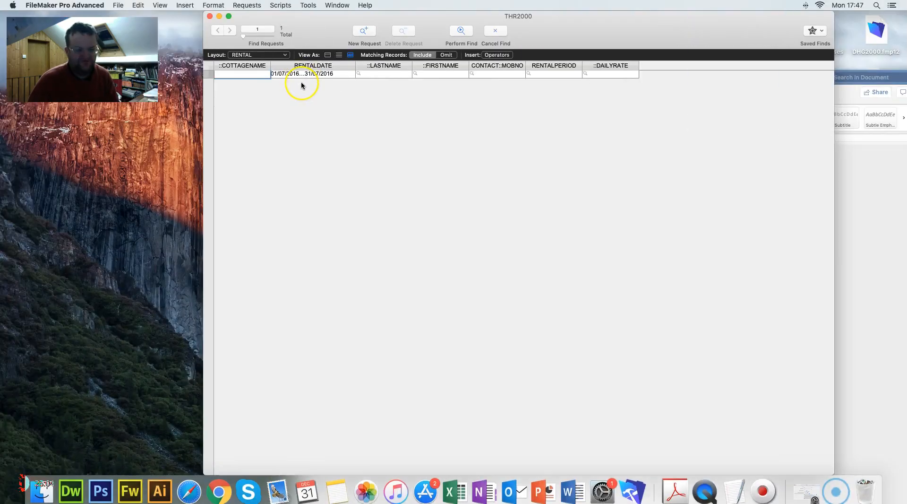
key(super+shift+4)
drag(193, 44, 658, 96)
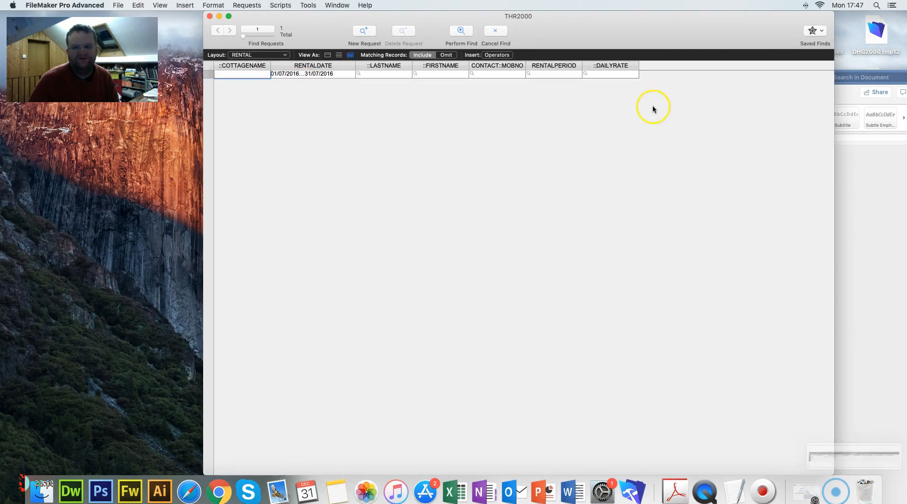
- Switch to the Task DB3 document in Word and add two blank lines below the one-to-many relationship explanation
drag(708, 31, 319, 77)
drag(618, 78, 349, 19)
click(603, 141)
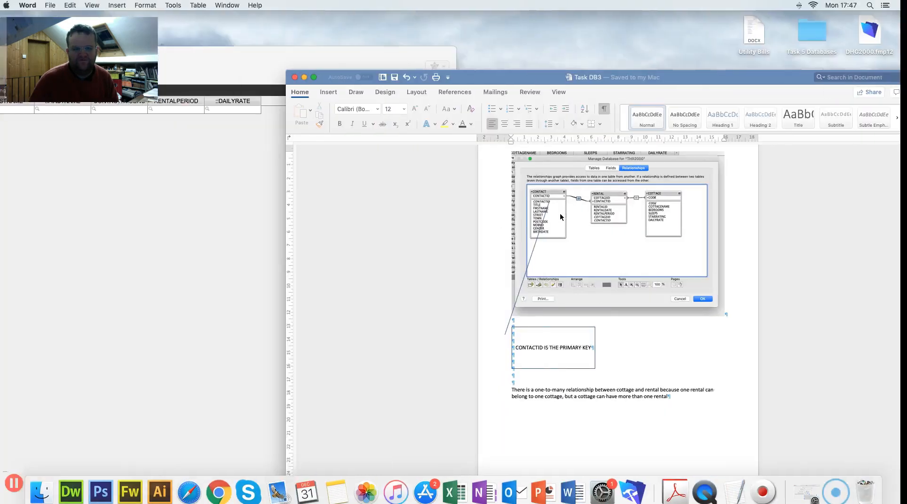
drag(581, 77, 359, 5)
key(Return)
key(Return)
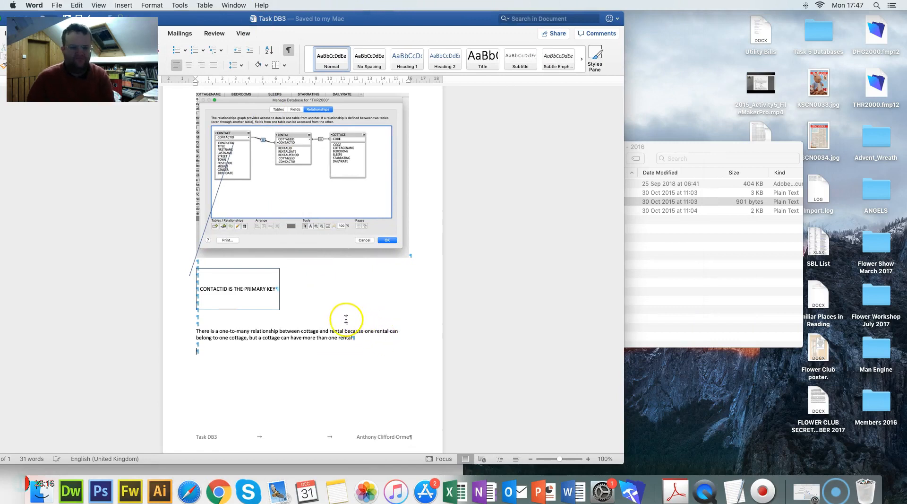
drag(206, 18, 510, 23)
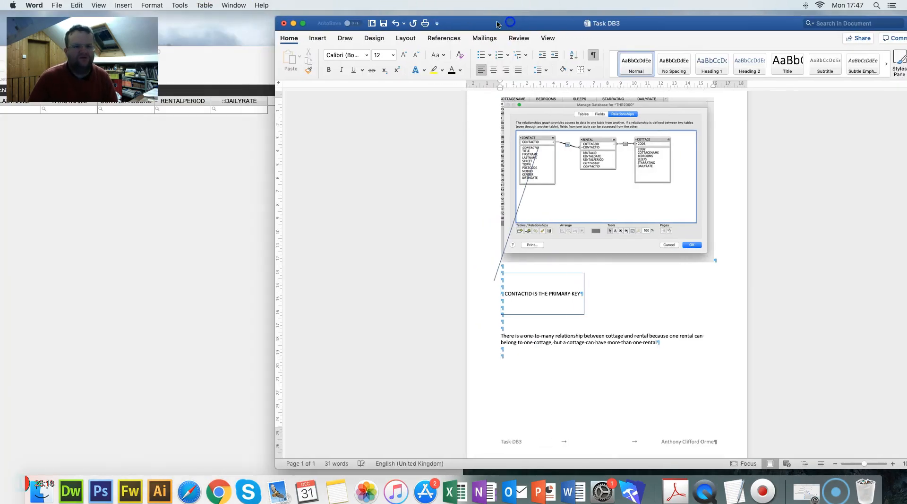
- Insert a page break below the one-to-many explanation and add the three desktop screenshots to the new page
click(317, 38)
click(304, 70)
drag(524, 23, 156, 17)
drag(654, 161, 658, 393)
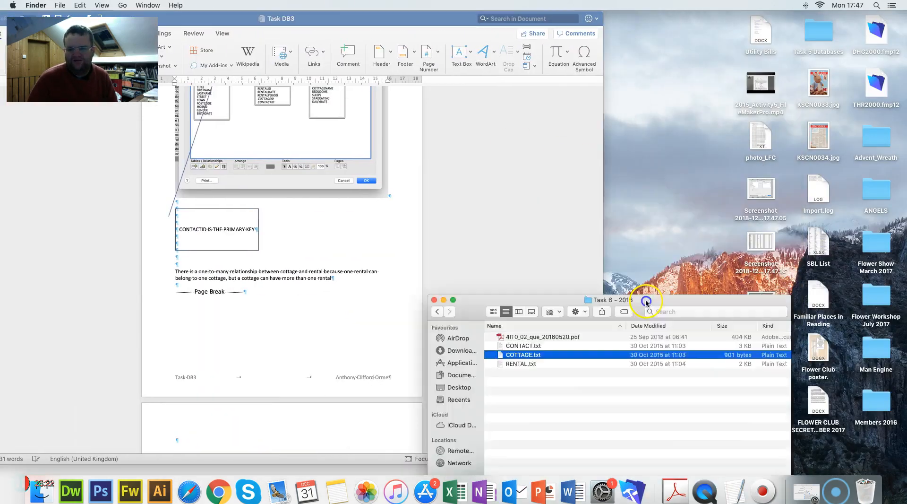
drag(778, 380, 196, 430)
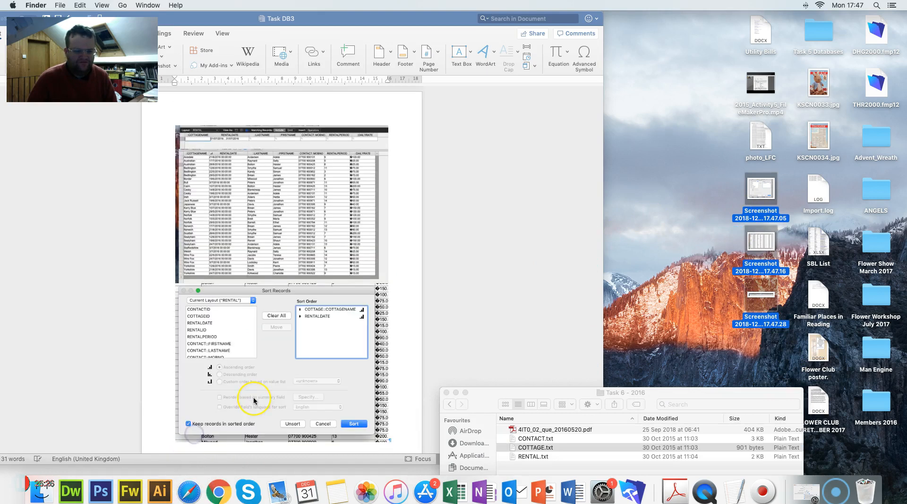
scroll(253, 397, down, 1)
scroll(254, 398, up, 5)
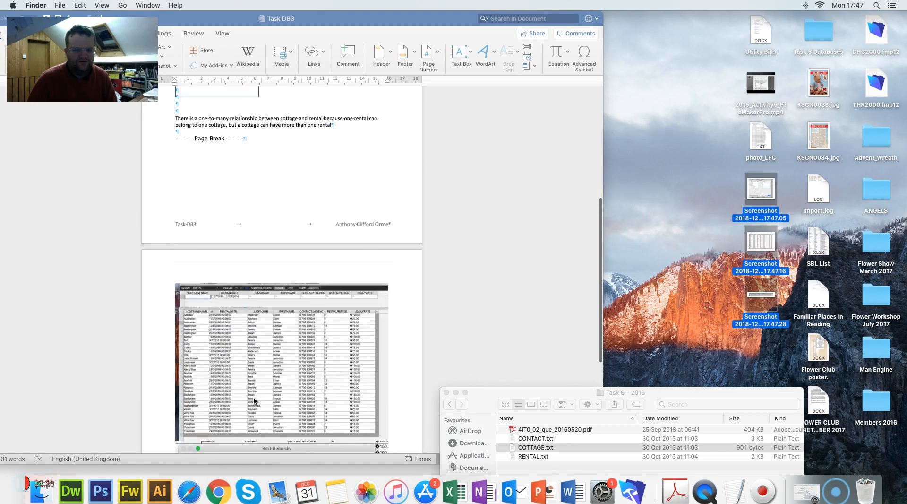
- Separate the three inserted pictures with blank lines and shrink the Sort Records screenshot so it fits on the page
scroll(253, 397, down, 4)
click(257, 239)
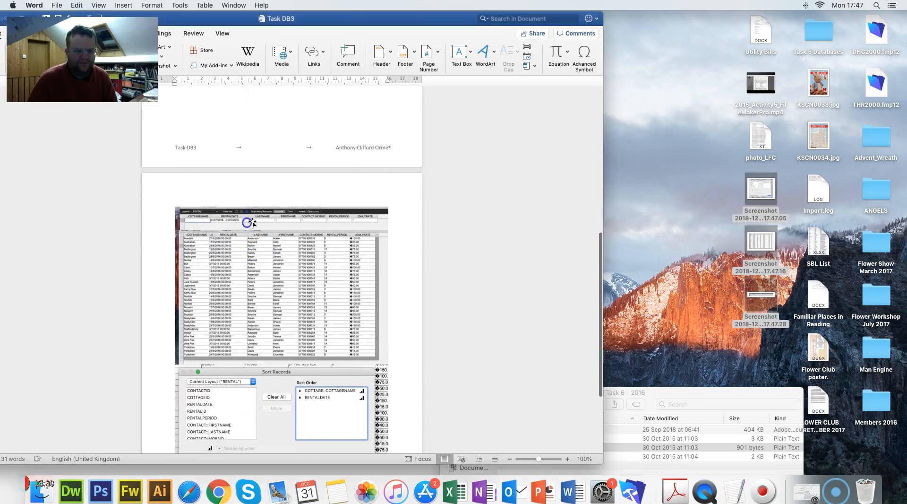
click(394, 228)
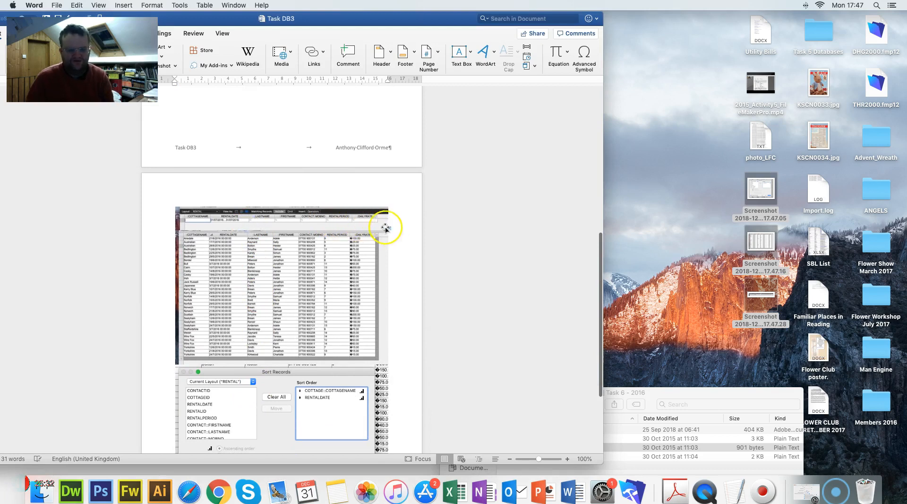
key(Return)
key(Return)
click(325, 276)
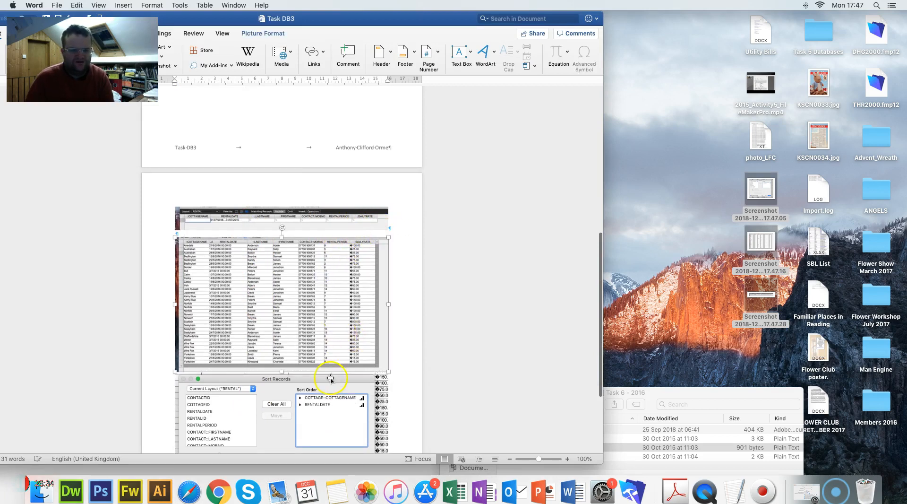
click(400, 371)
key(Return)
key(Return)
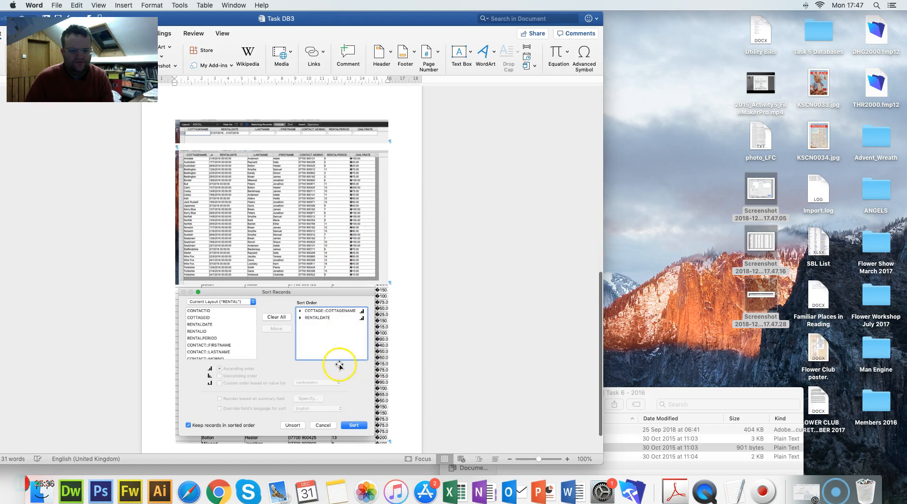
click(316, 357)
drag(390, 442, 302, 362)
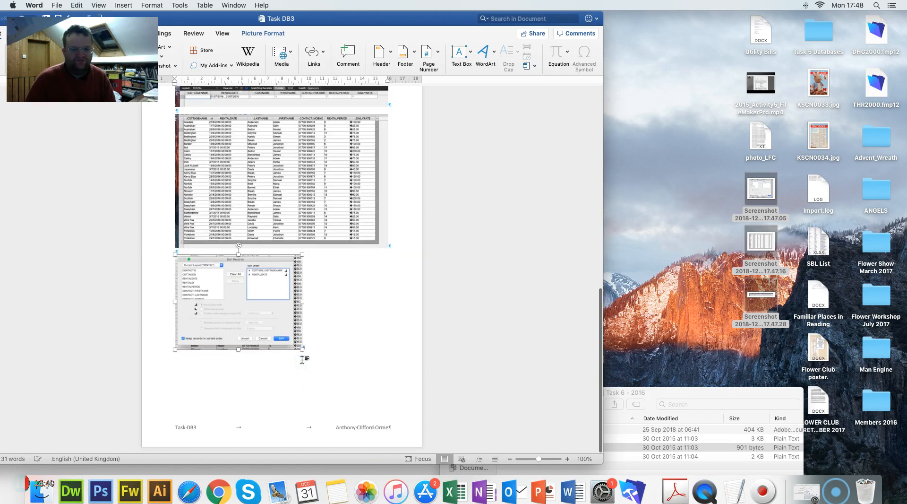
- Check the DB3 instructions in the exam paper, then save and close the Task DB3 document
scroll(302, 360, up, 5)
key(ctrl+Right)
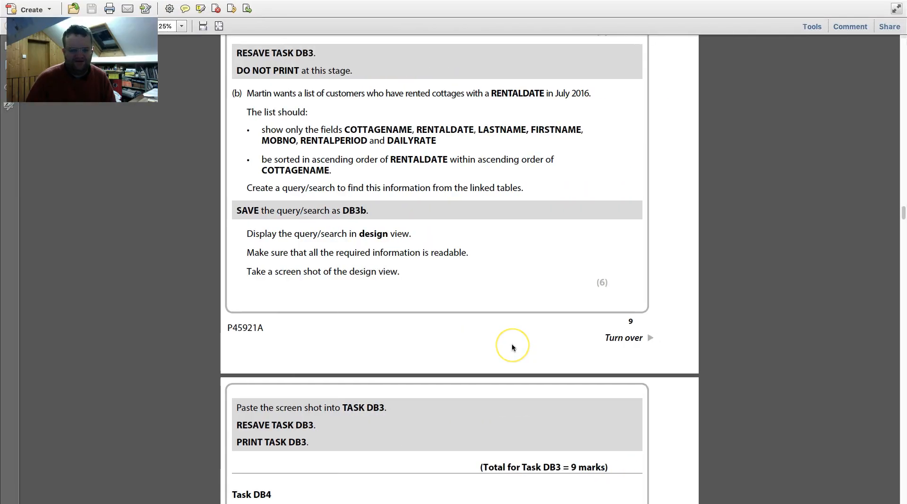
key(ctrl+Left)
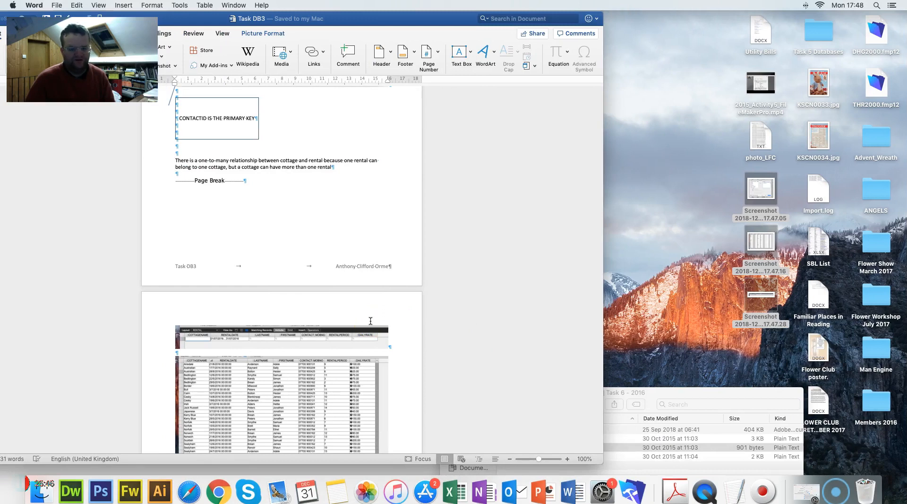
double_click(196, 19)
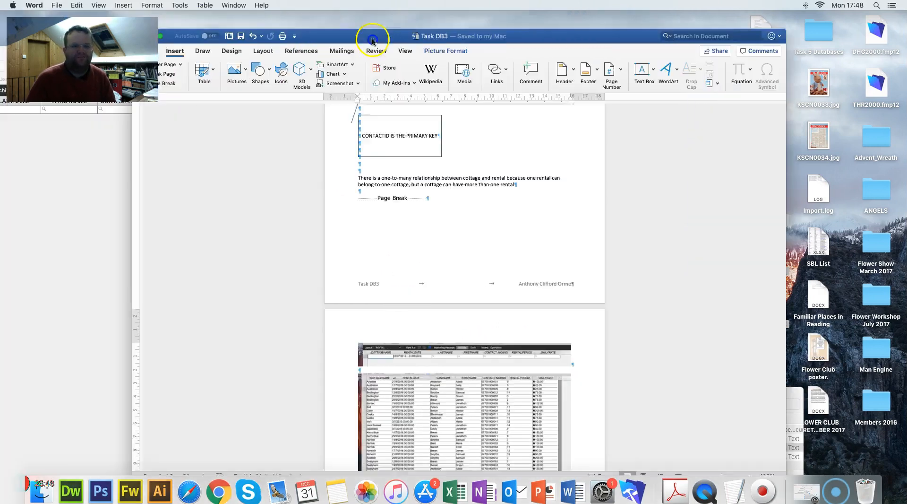
drag(235, 49, 235, 49)
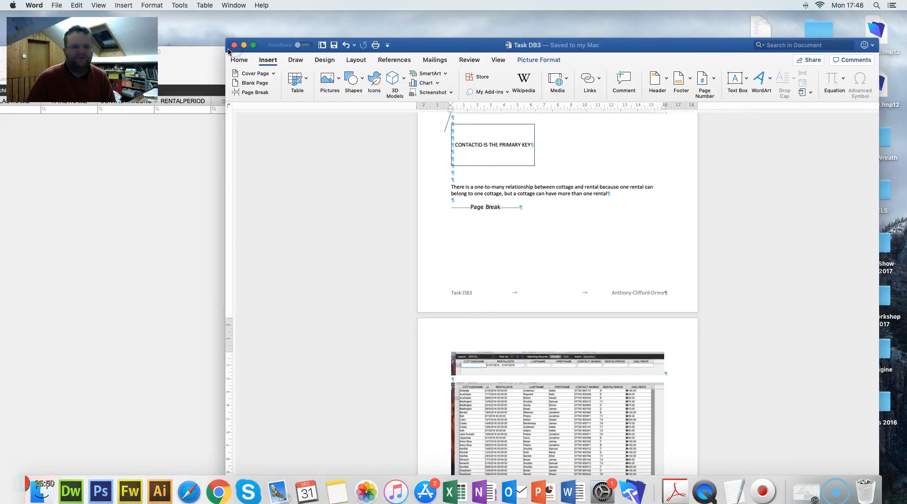
click(234, 45)
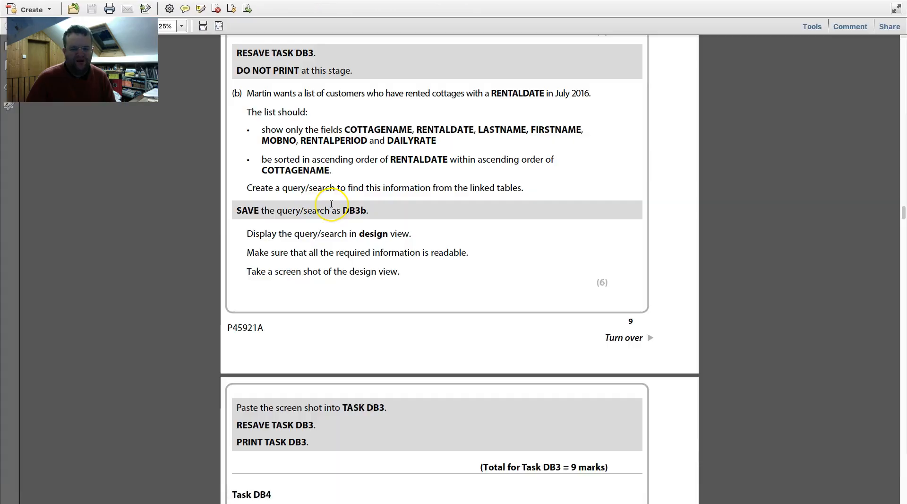
- Read the Task DB4 requirements, perform the 01/07/2016...31/07/2016 find in FileMaker and save it under the task's query name, DB3b
scroll(324, 196, down, 8)
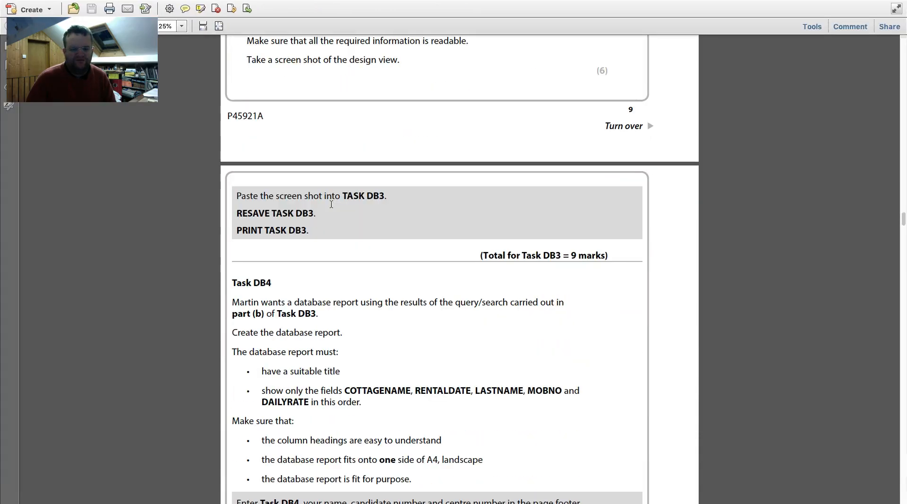
scroll(331, 204, down, 3)
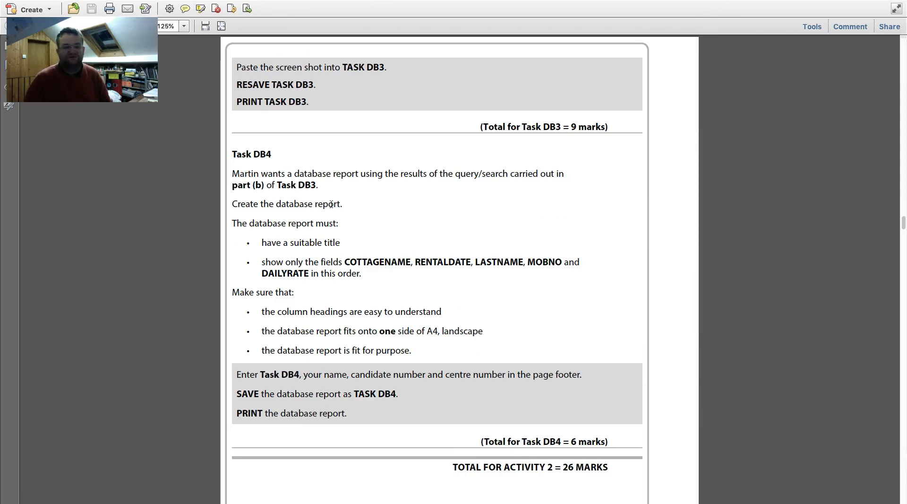
key(ctrl+Left)
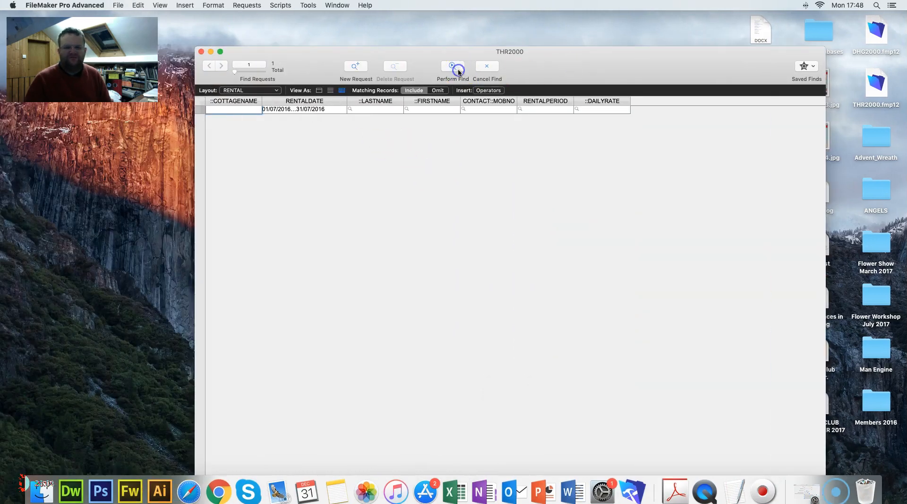
click(457, 70)
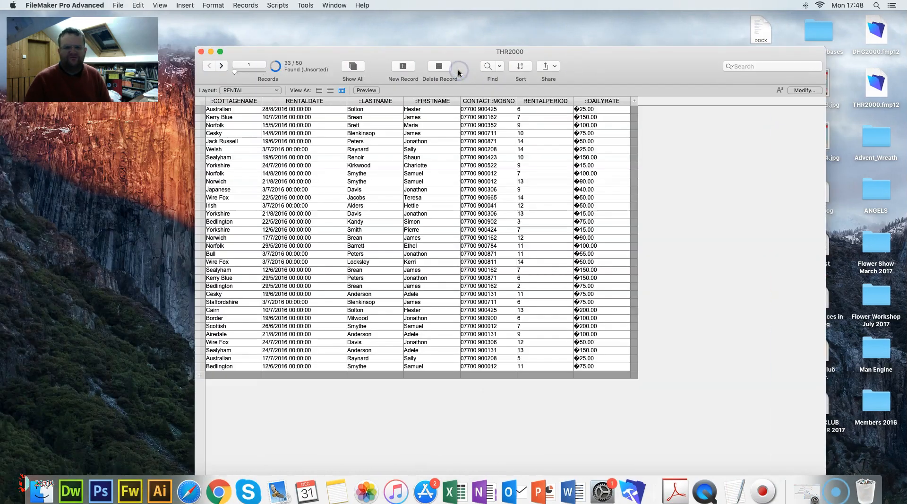
click(500, 66)
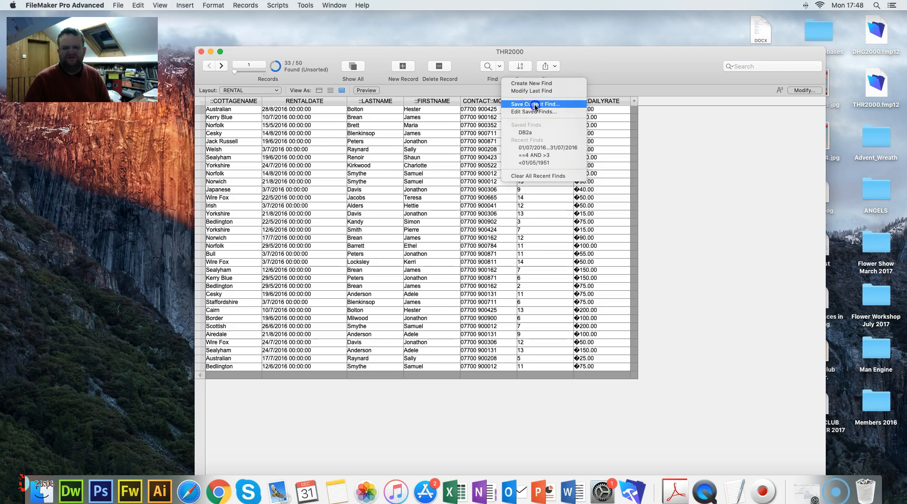
click(517, 105)
text(D)
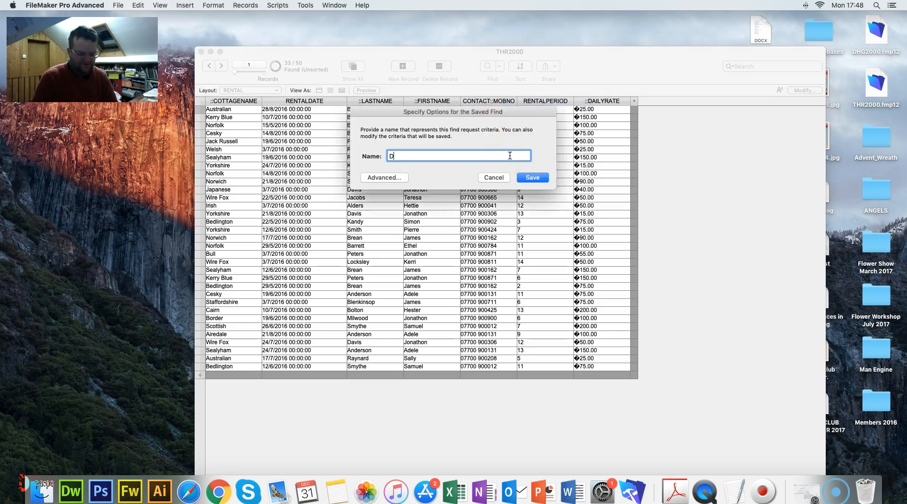
key(Return)
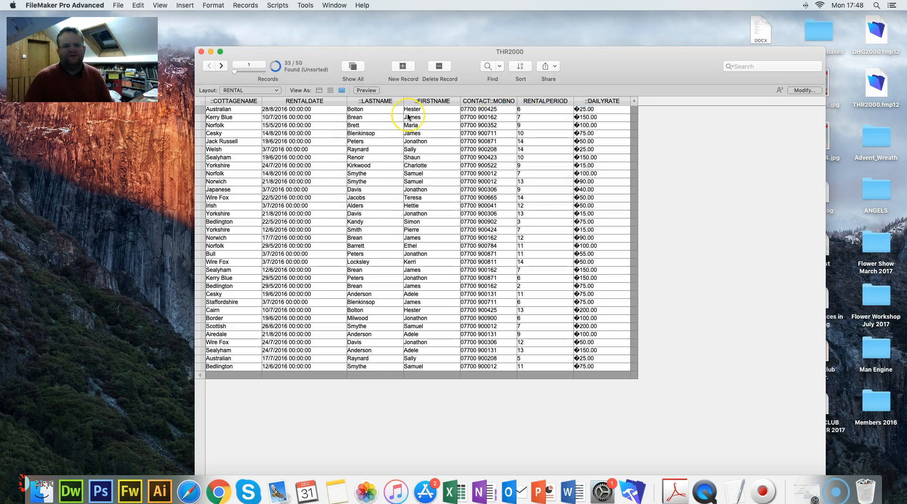
- Recheck the report requirements, open the RENTAL layout for editing and start a new printer layout of type Report based on RENTAL
key(ctrl+Right)
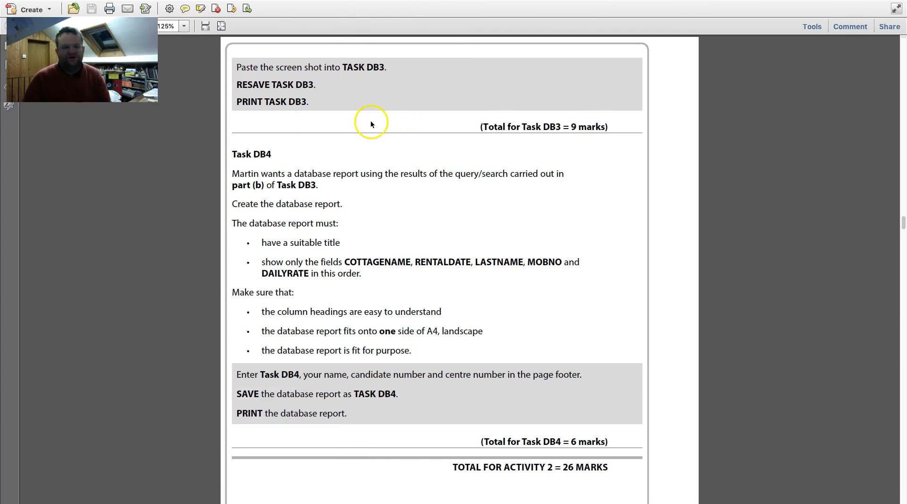
key(ctrl+Left)
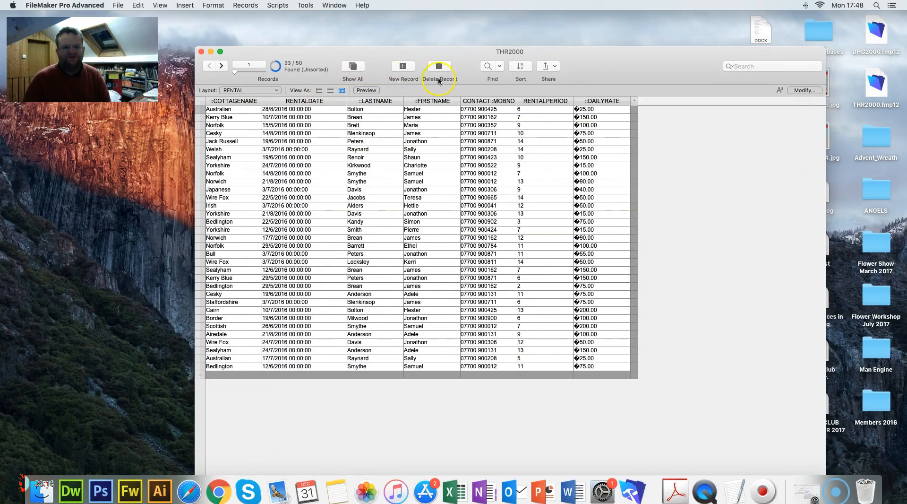
click(319, 91)
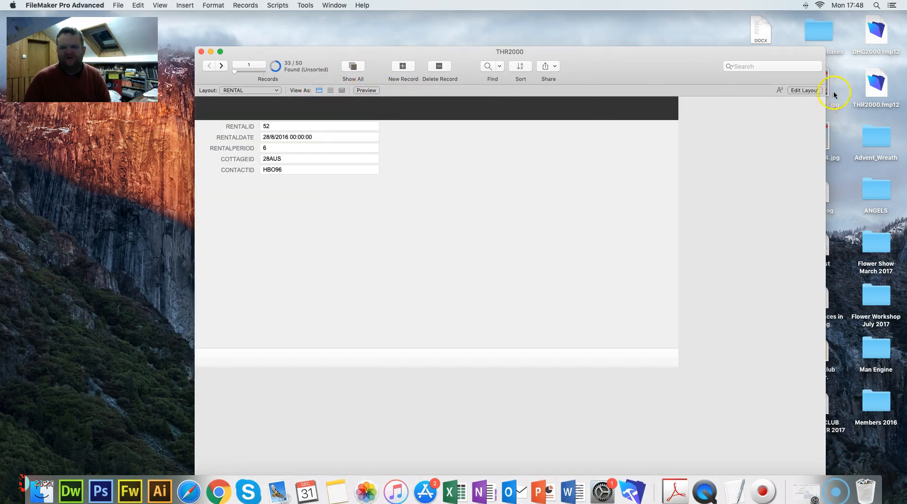
click(819, 91)
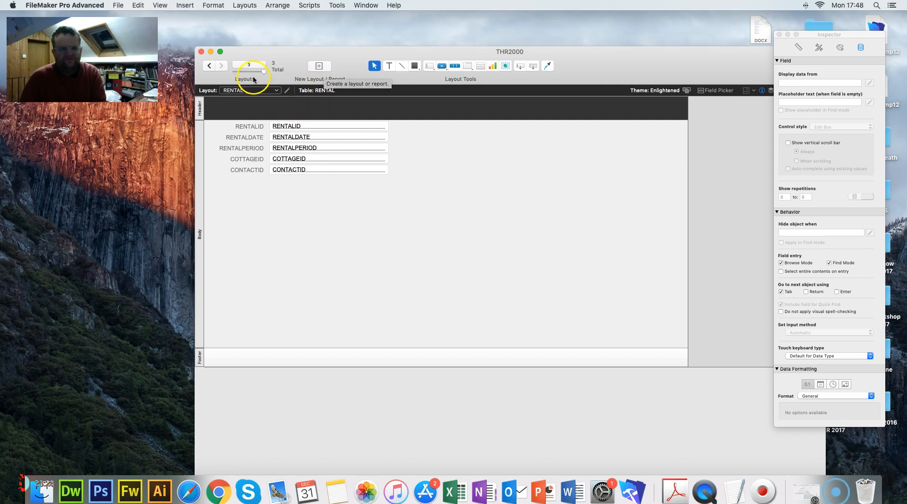
click(325, 70)
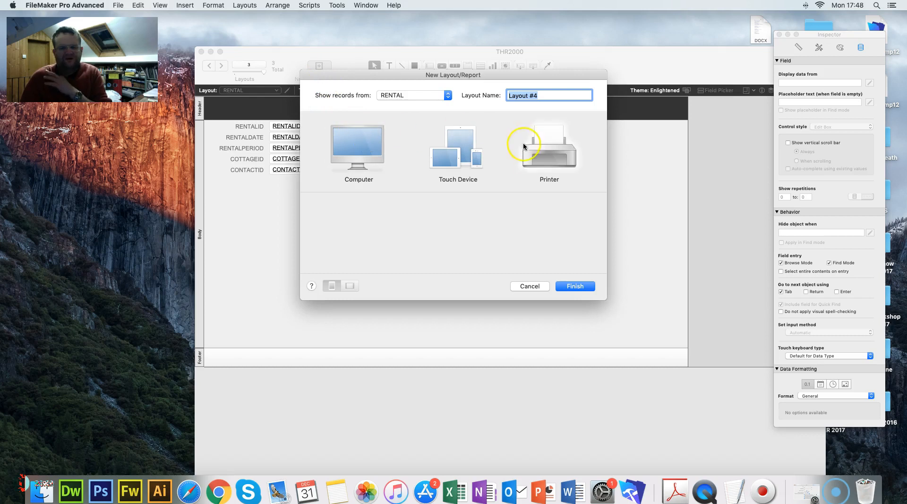
click(537, 157)
click(565, 236)
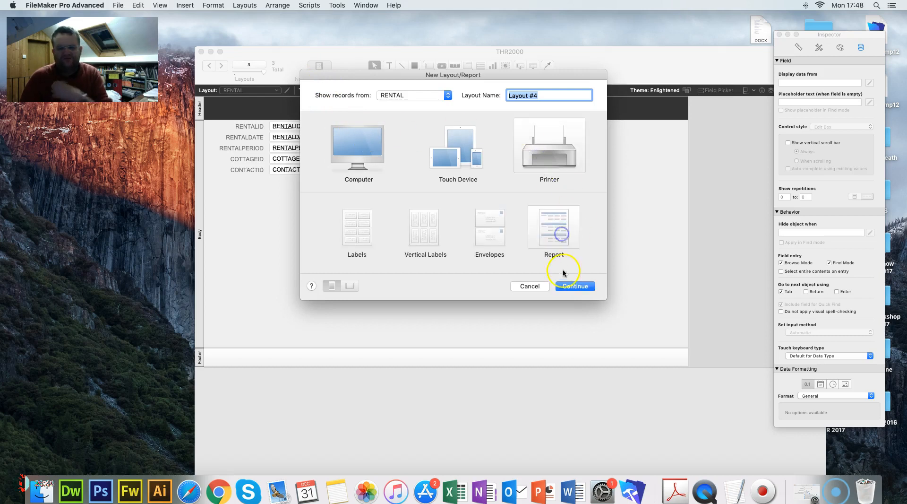
click(576, 287)
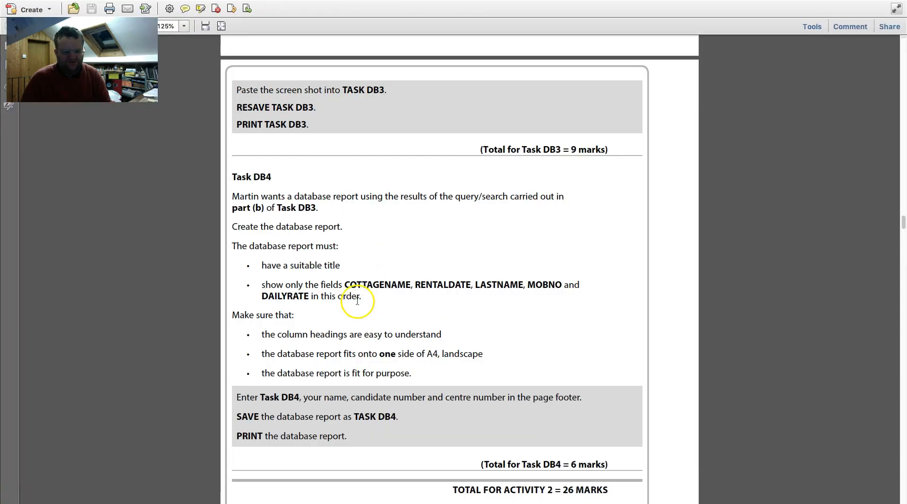
- Keep subtotals and grand totals included, check the required fields in the exam paper and add RENTALDATE to the report
scroll(356, 297, up, 2)
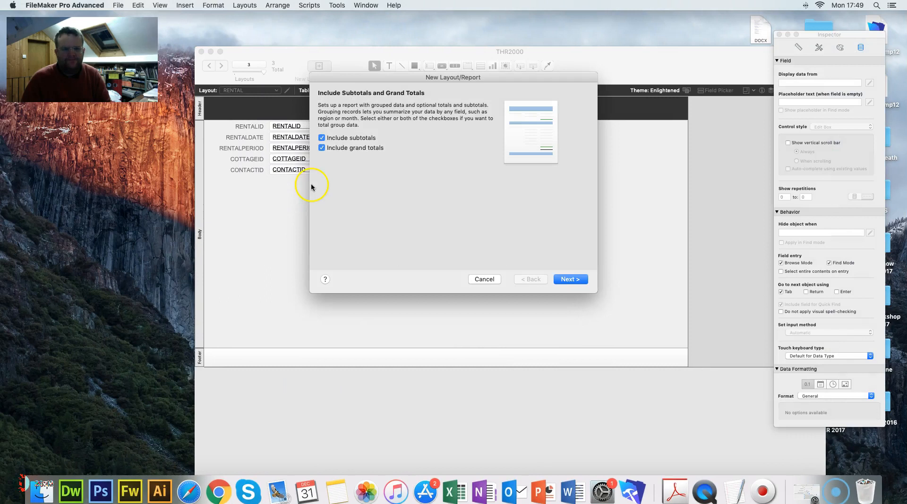
click(545, 284)
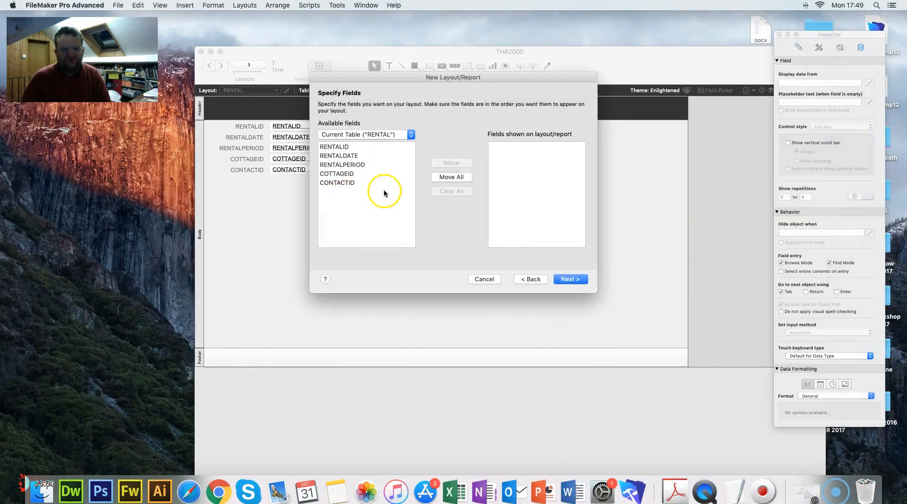
key(ctrl+Right)
key(ctrl+Left)
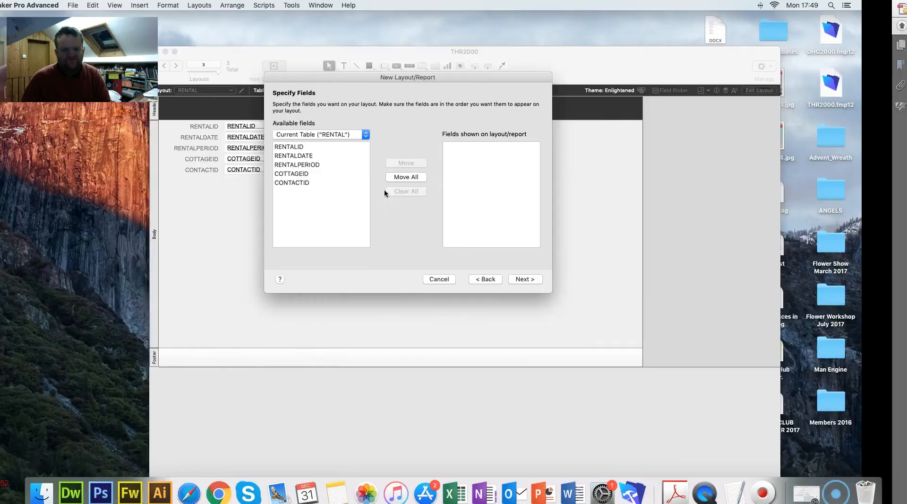
click(341, 155)
click(450, 163)
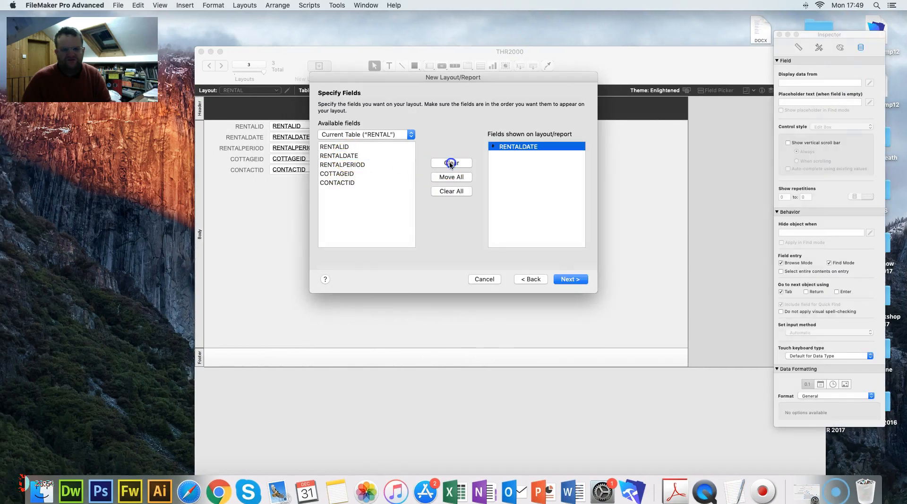
- Add COTTAGENAME from the related COTTAGE table to the report's fields, checking the required field order in the exam paper
key(ctrl+Right)
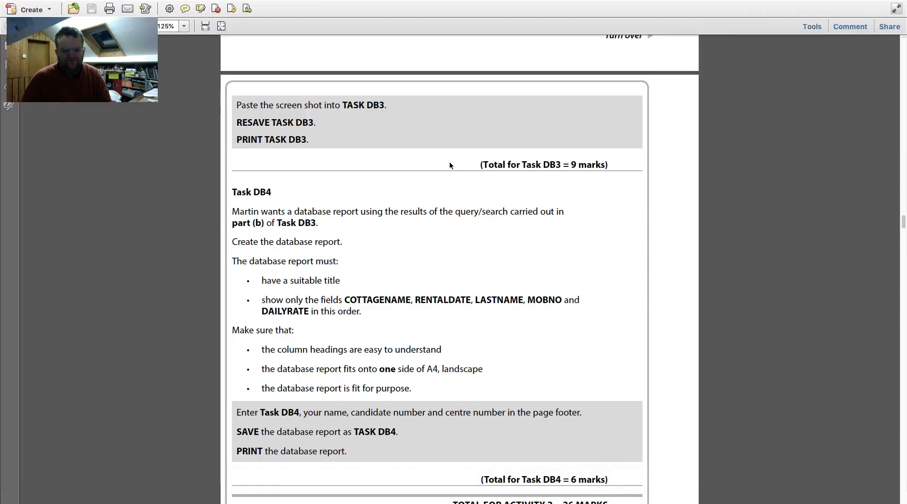
key(ctrl+Left)
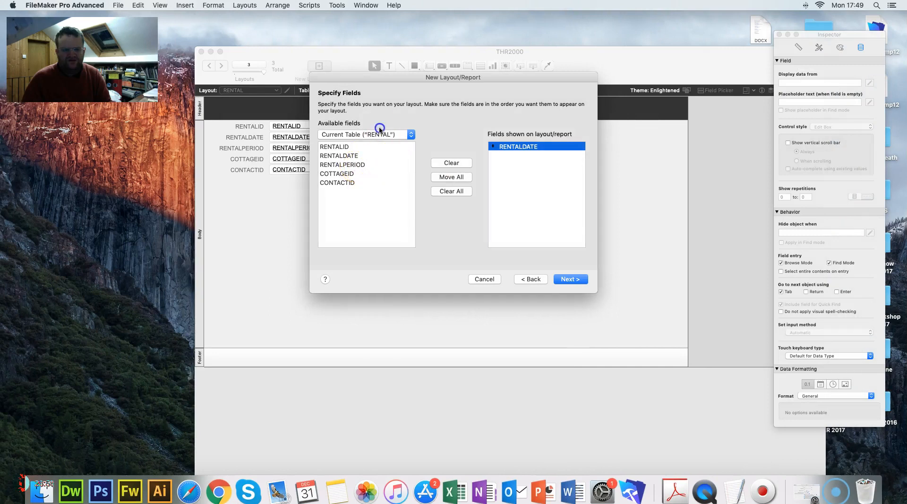
click(377, 135)
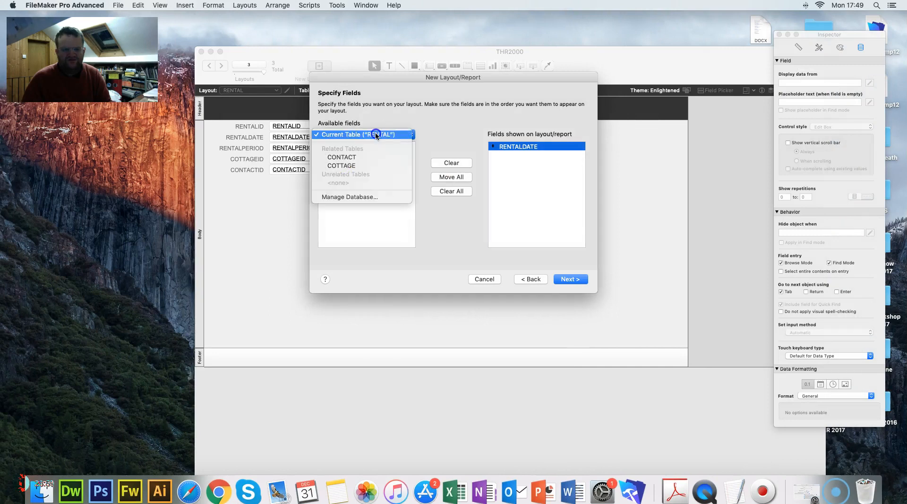
click(350, 165)
click(348, 155)
click(446, 164)
key(ctrl+Right)
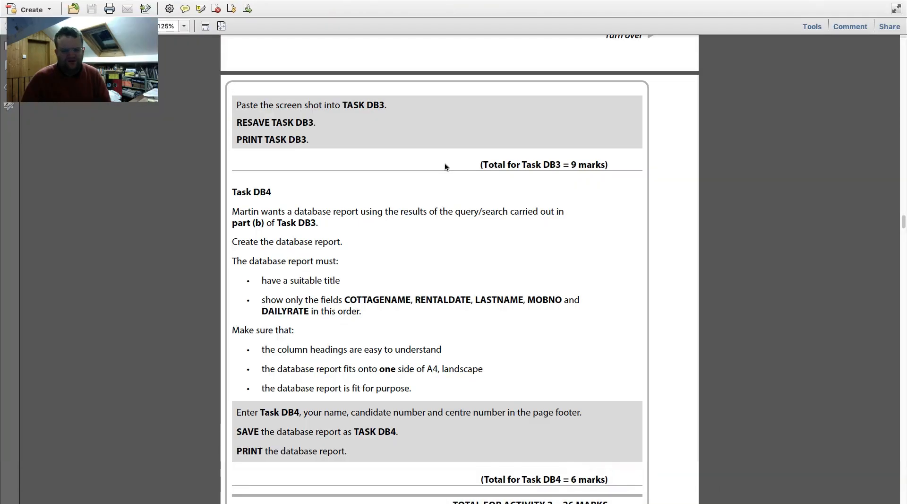
- Recheck the required fields in the exam paper, add COTTAGE::DAILYRATE to the report and move COTTAGENAME above RENTALDATE
key(ctrl+Left)
key(ctrl+Right)
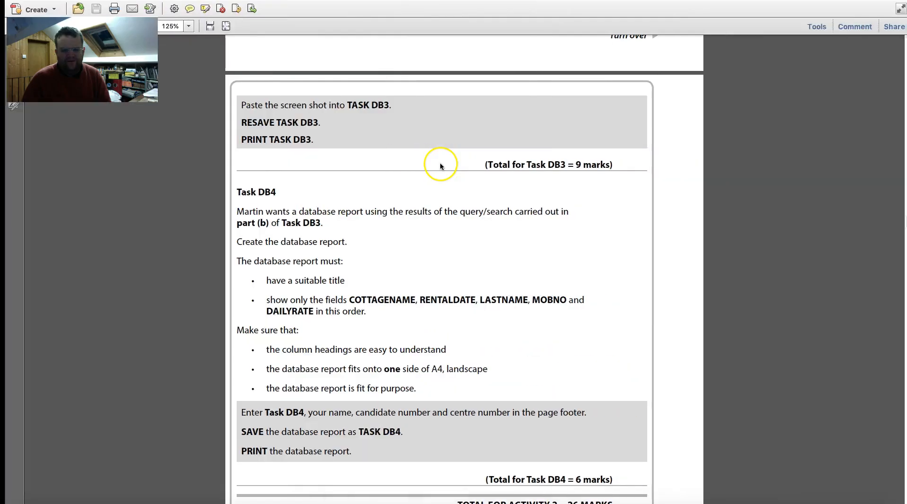
key(ctrl+Left)
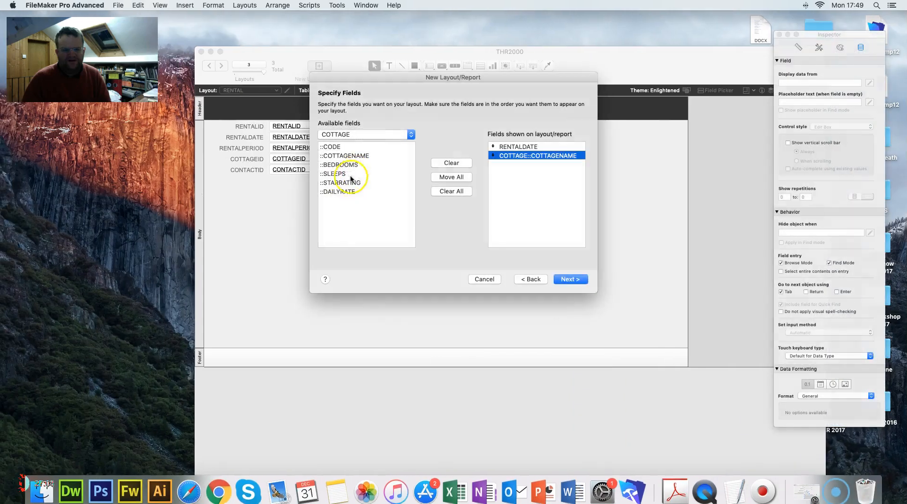
click(343, 192)
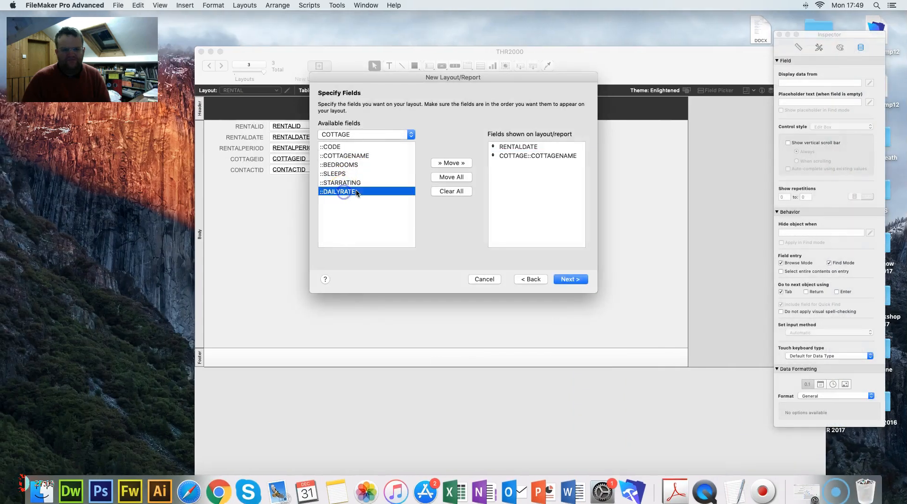
click(454, 163)
drag(526, 156, 529, 145)
- Add LASTNAME from the related CONTACT table and place it between RENTALDATE and DAILYRATE, checking the field order in the exam paper
key(ctrl+Right)
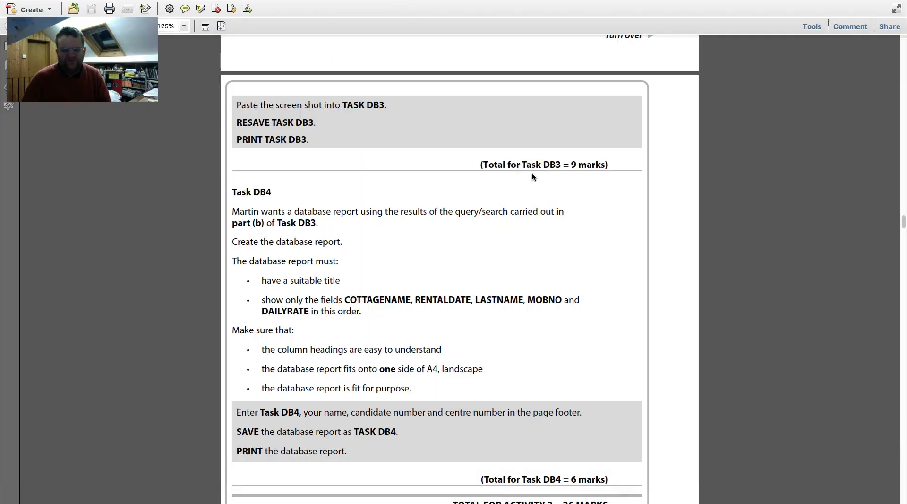
key(ctrl+Left)
click(365, 134)
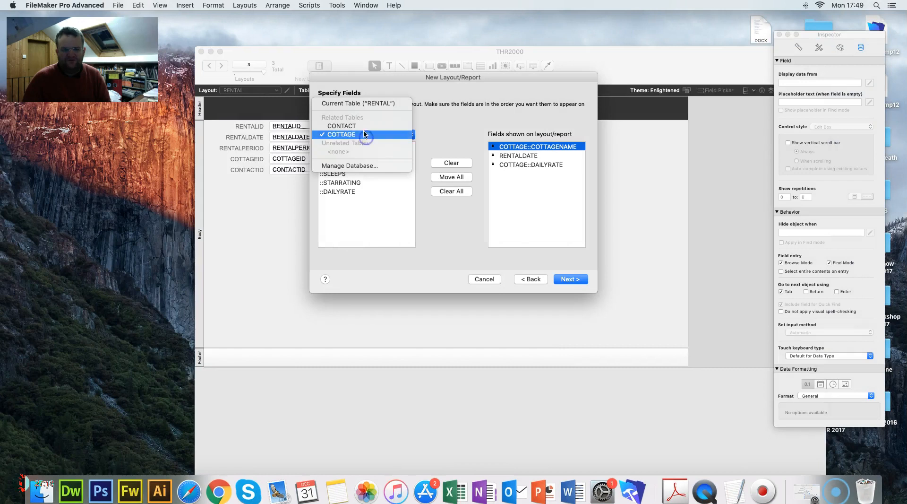
click(360, 126)
click(338, 173)
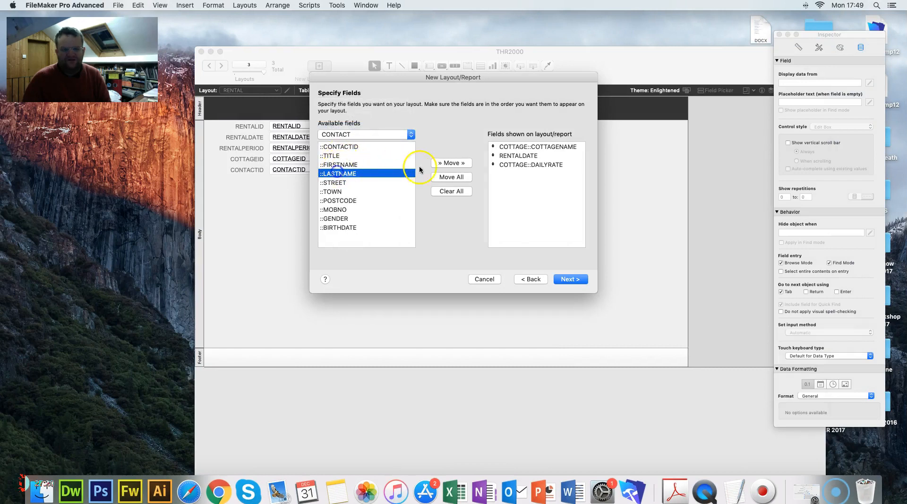
click(454, 163)
drag(539, 174, 527, 153)
key(ctrl+Right)
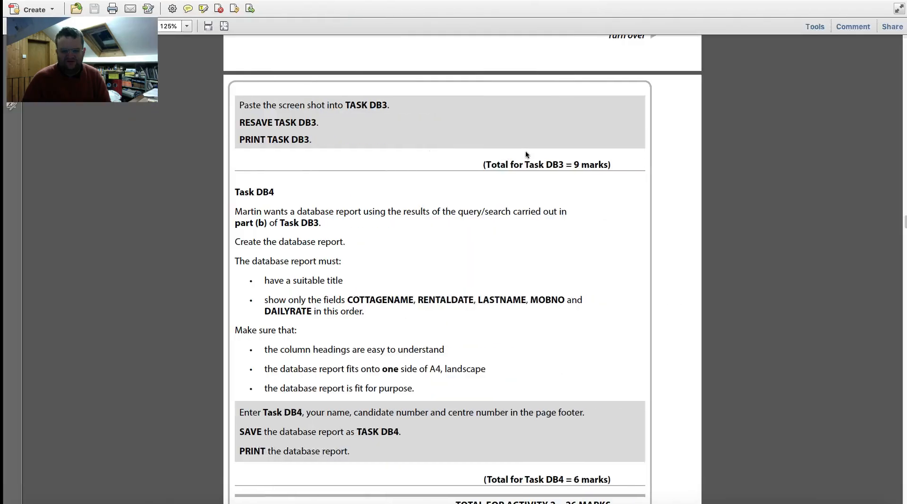
key(ctrl+Left)
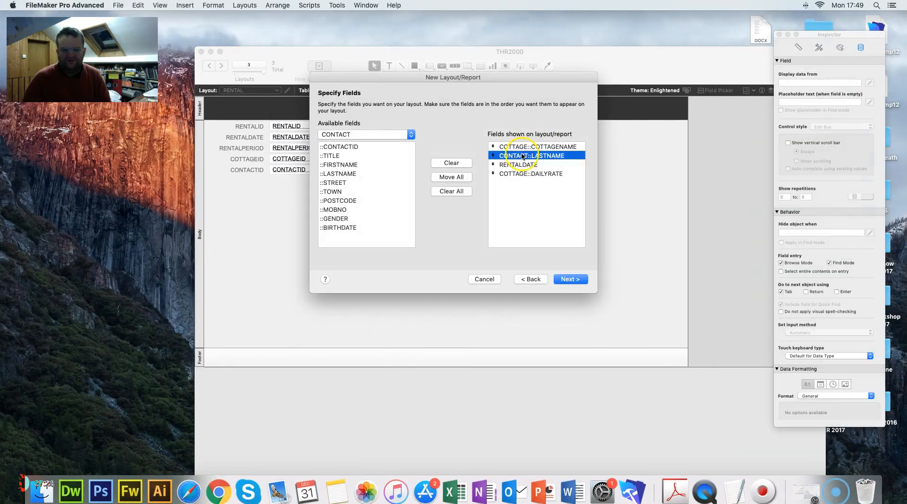
drag(522, 157, 524, 170)
key(ctrl+Right)
key(ctrl+Left)
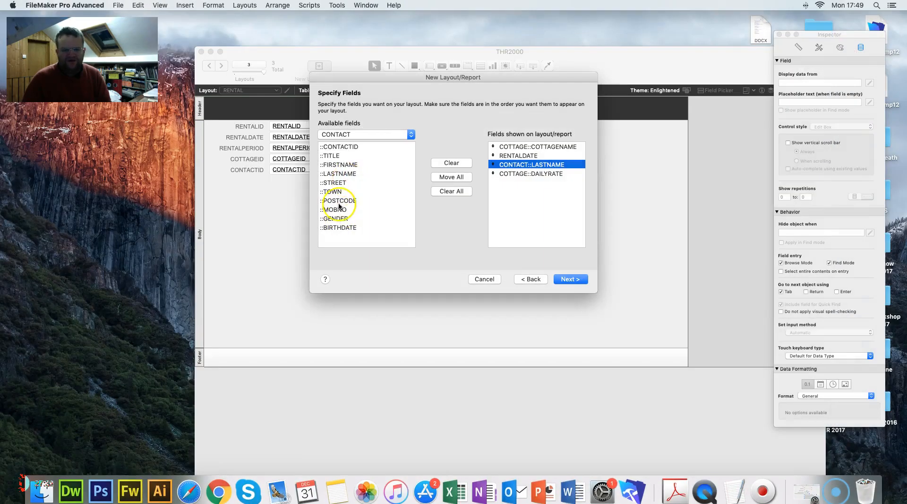
- Add MOBNO from the CONTACT table, place it above DAILYRATE and accept the report's field list
click(340, 208)
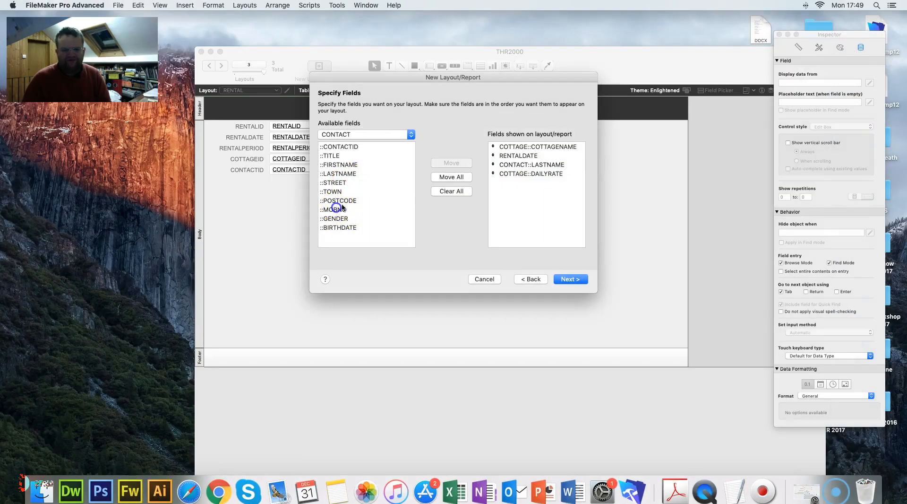
click(451, 163)
drag(532, 185, 532, 175)
click(567, 279)
- Check the Task DB4 requirements in the exam paper and continue without any report categories
key(ctrl+Right)
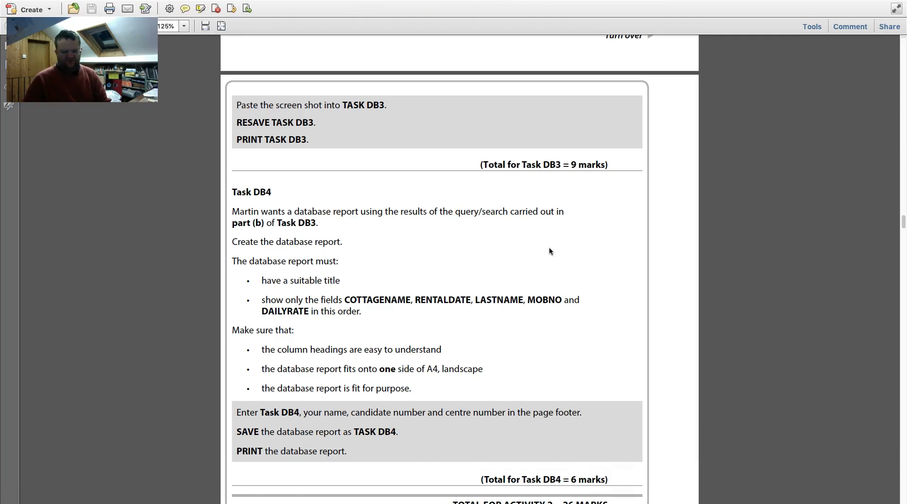
key(ctrl+Left)
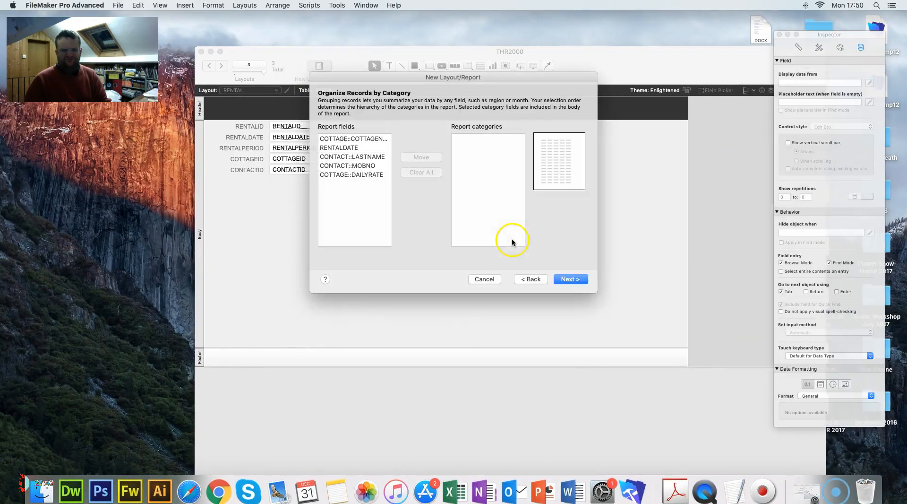
key(ctrl+Right)
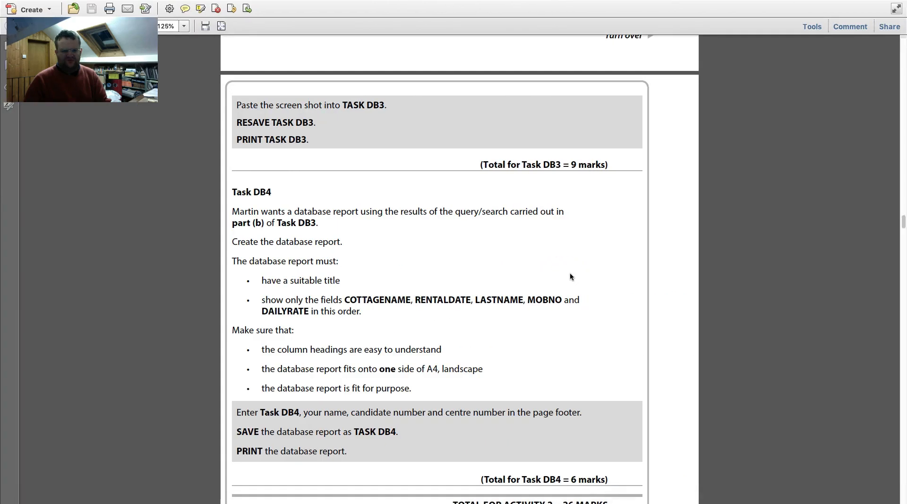
key(ctrl+Left)
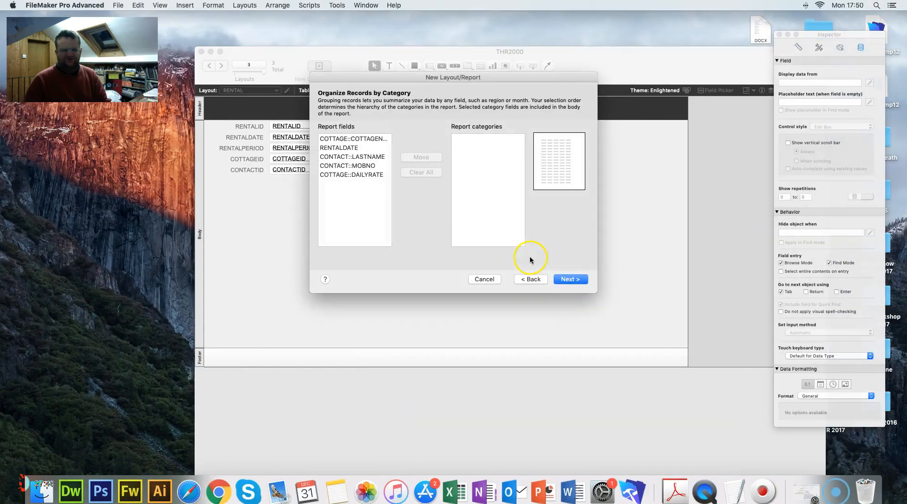
click(565, 280)
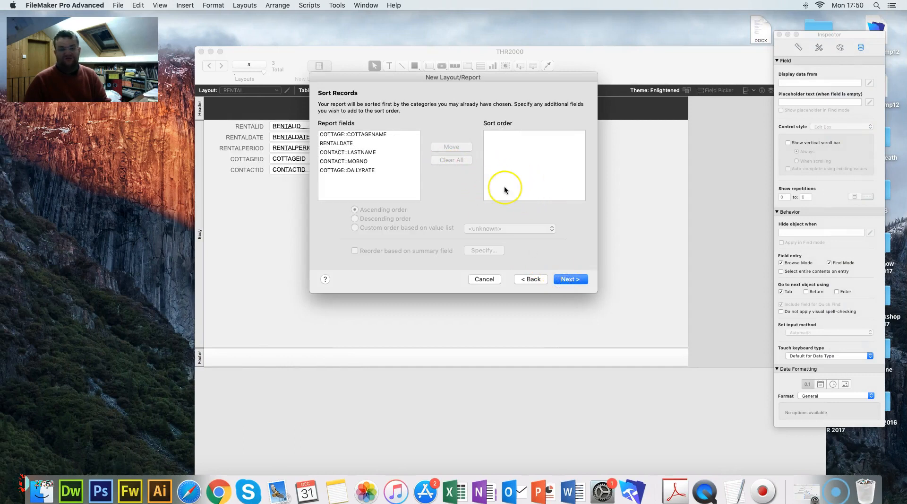
- Look up the sort requirement in Task DB3 part (b) and sort the report by COTTAGENAME, then RENTALDATE, both ascending
key(ctrl+Right)
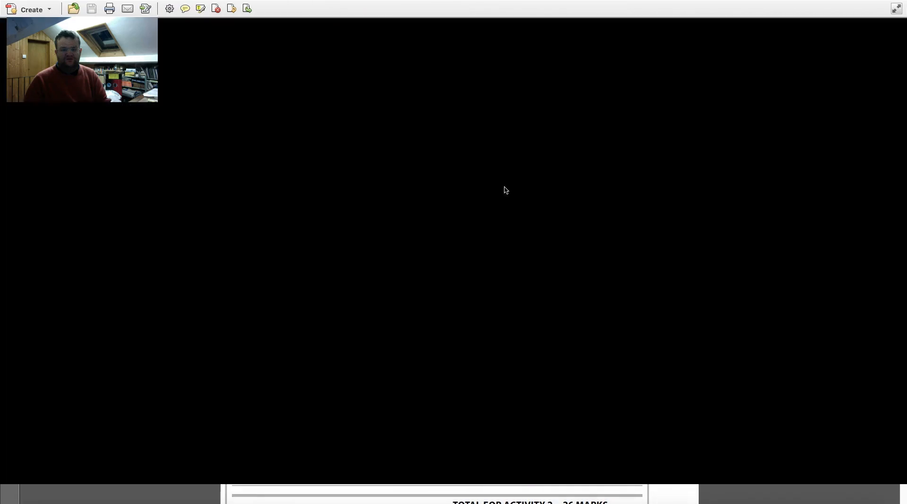
scroll(505, 190, up, 5)
scroll(505, 190, up, 4)
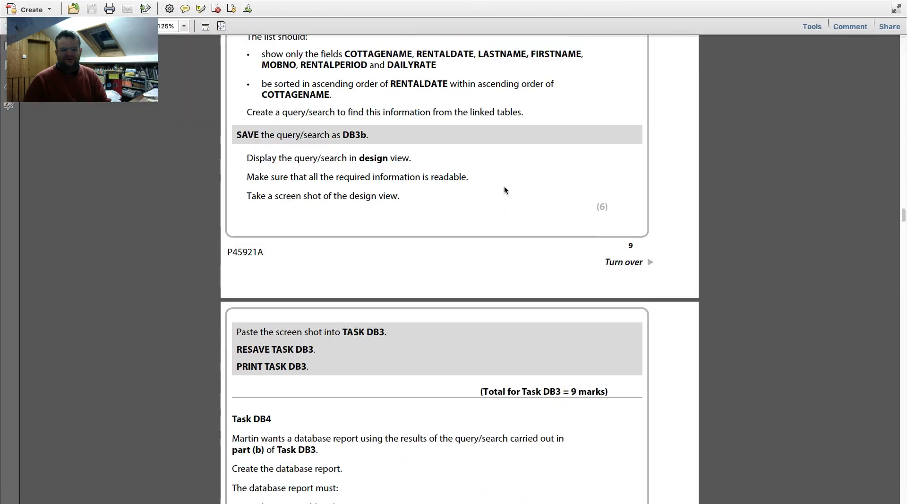
scroll(504, 190, up, 1)
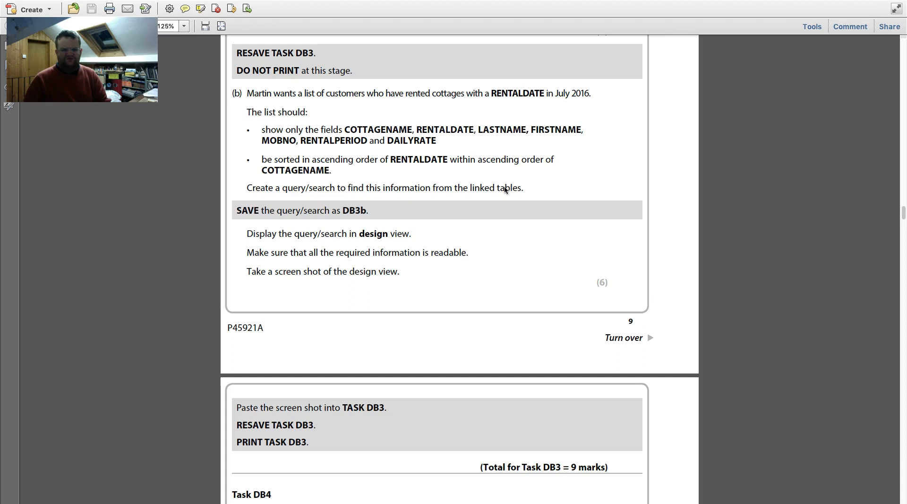
key(super+Tab)
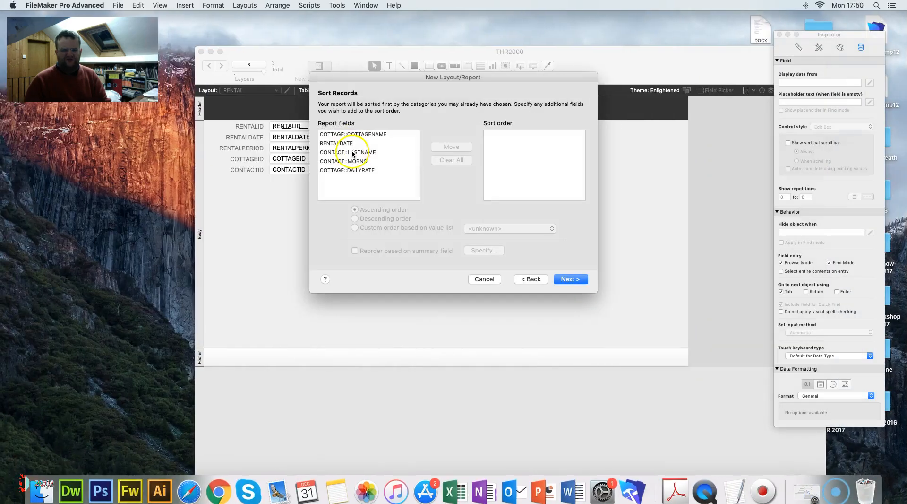
click(348, 136)
click(442, 146)
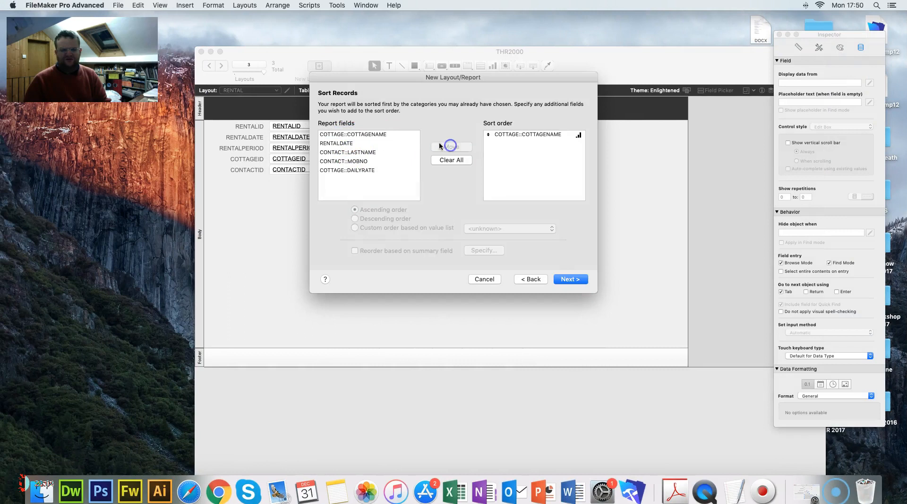
click(350, 144)
click(454, 148)
click(575, 279)
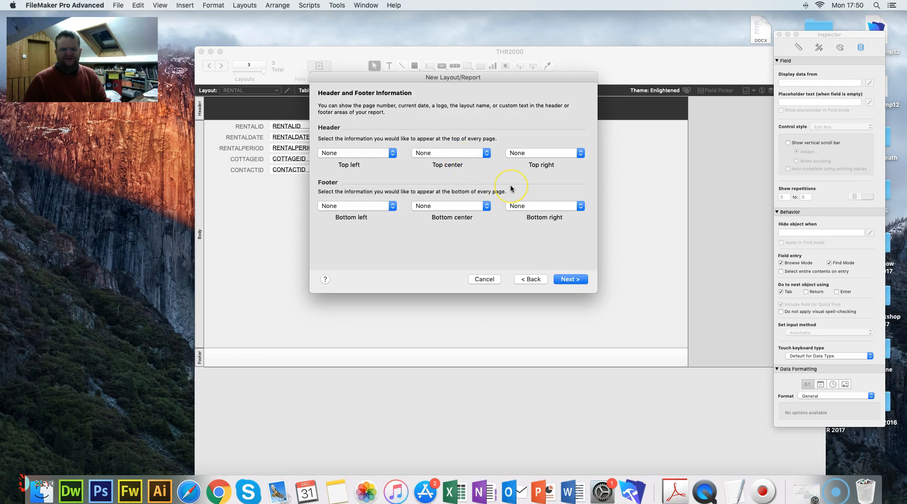
- Place a large custom-text title, "Rented Cottages in July" followed by the year, in the center of the report header
key(ctrl+Right)
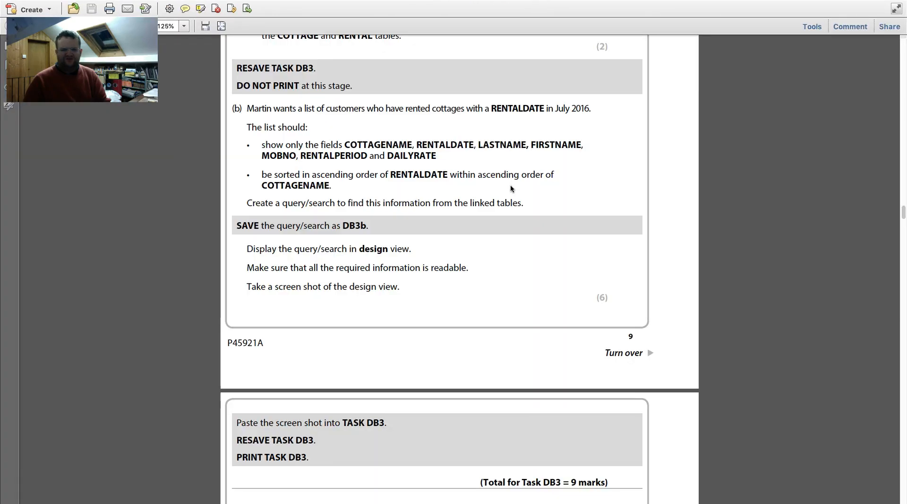
key(ctrl+Left)
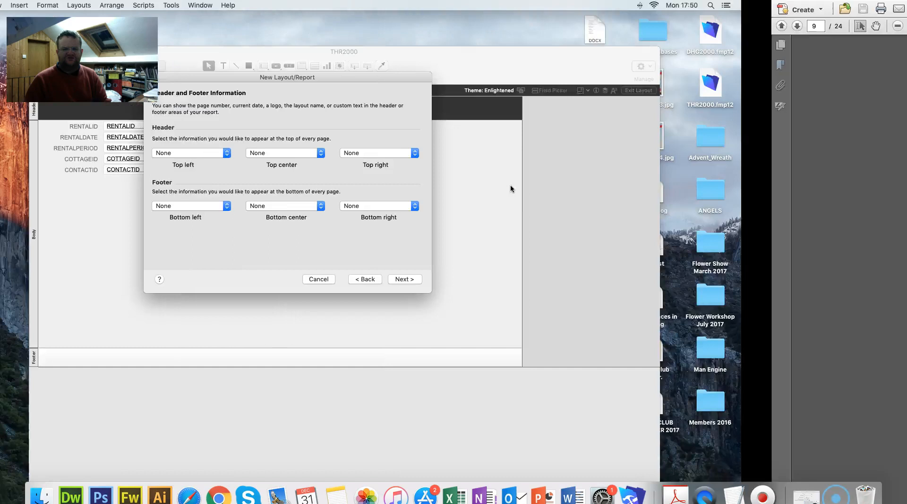
click(437, 152)
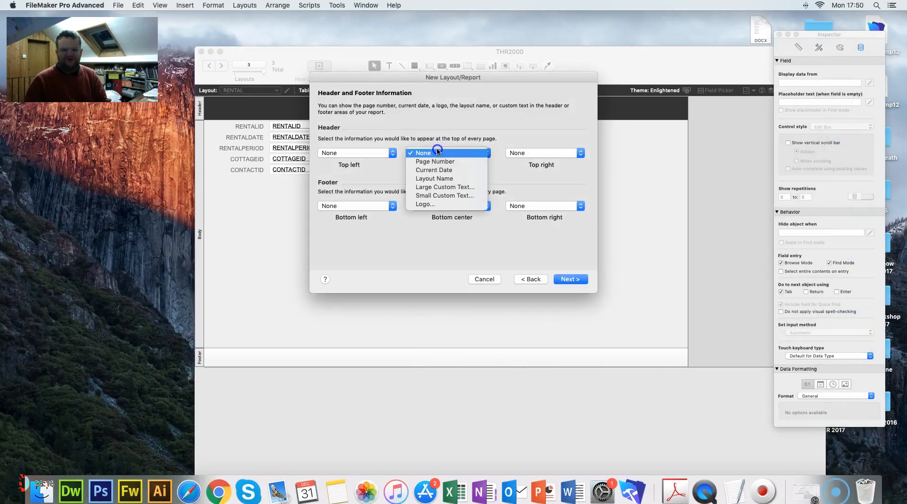
click(451, 187)
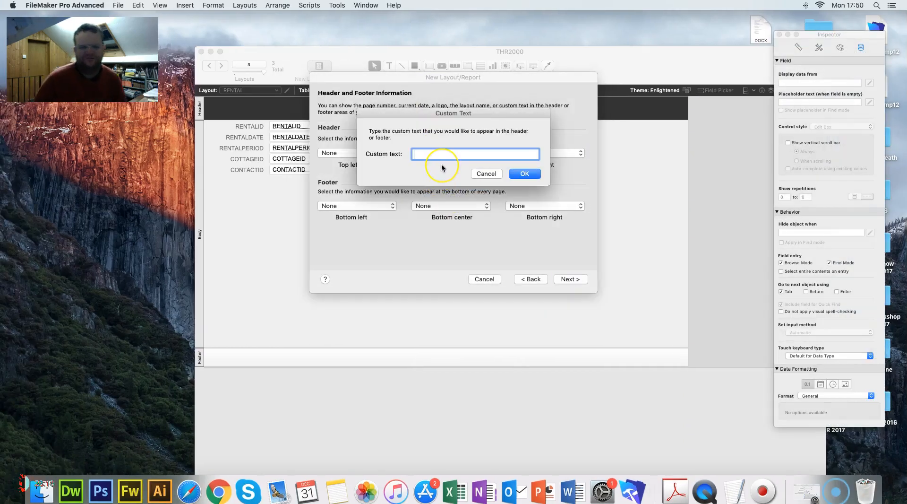
text(Rent)
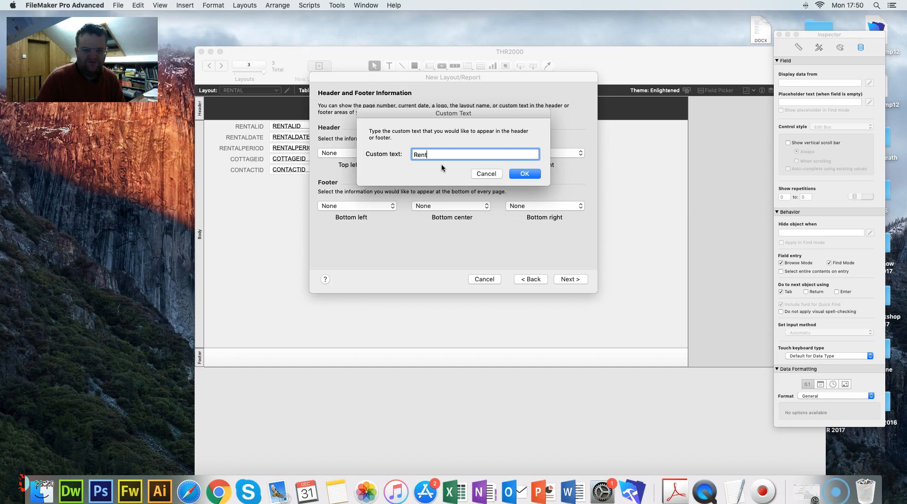
text(ed Cottages in July 2)
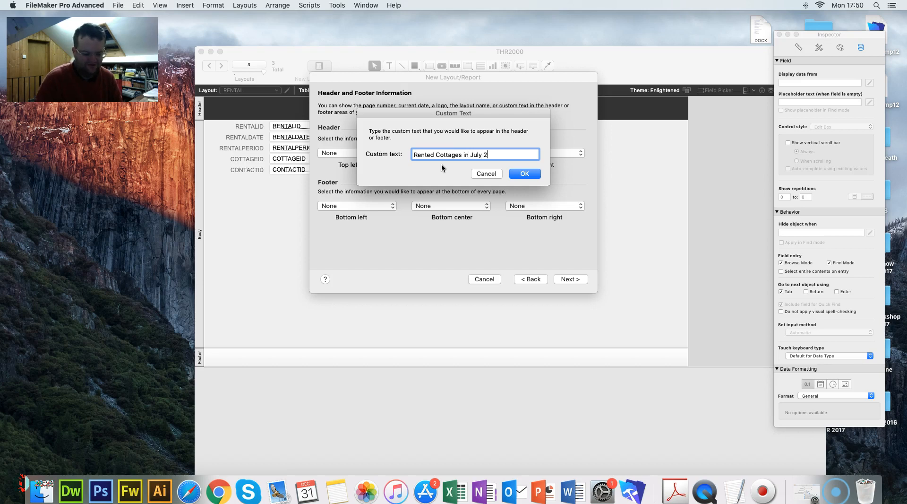
click(525, 173)
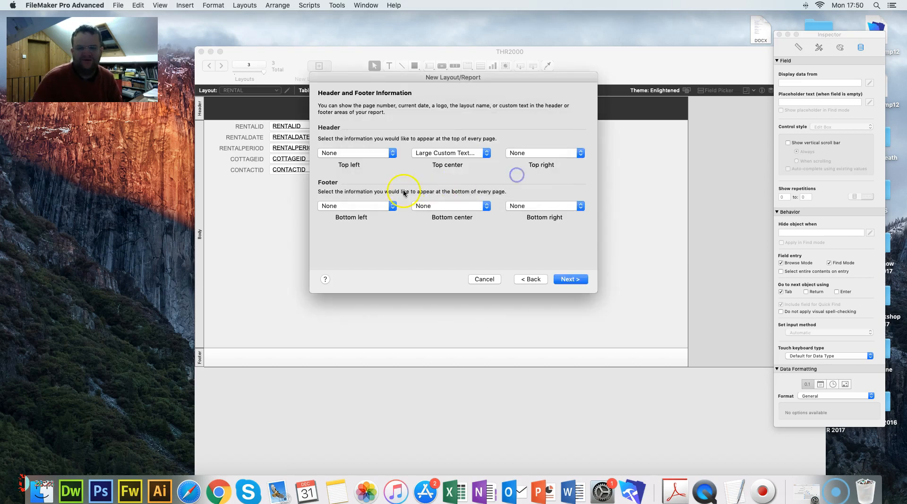
- Check the footer requirements in the exam paper and enter Task DB4 as small custom text in the report's bottom left footer
click(374, 205)
click(359, 248)
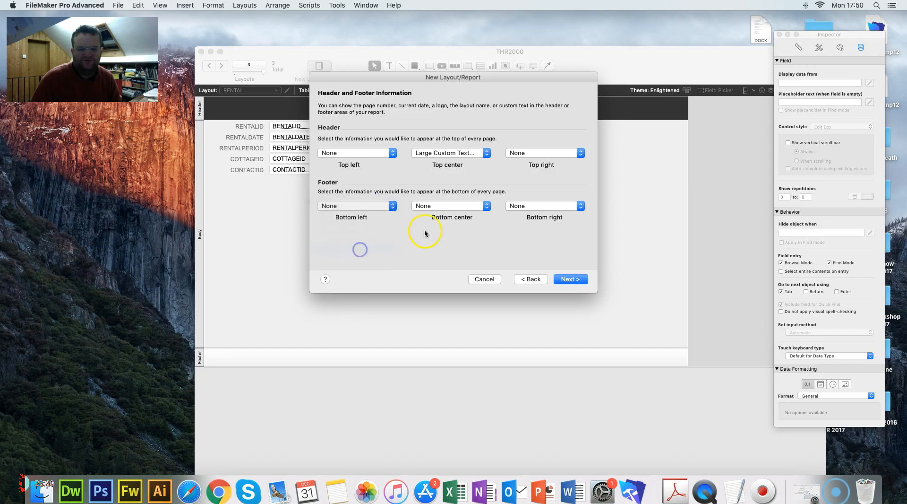
key(ctrl+Right)
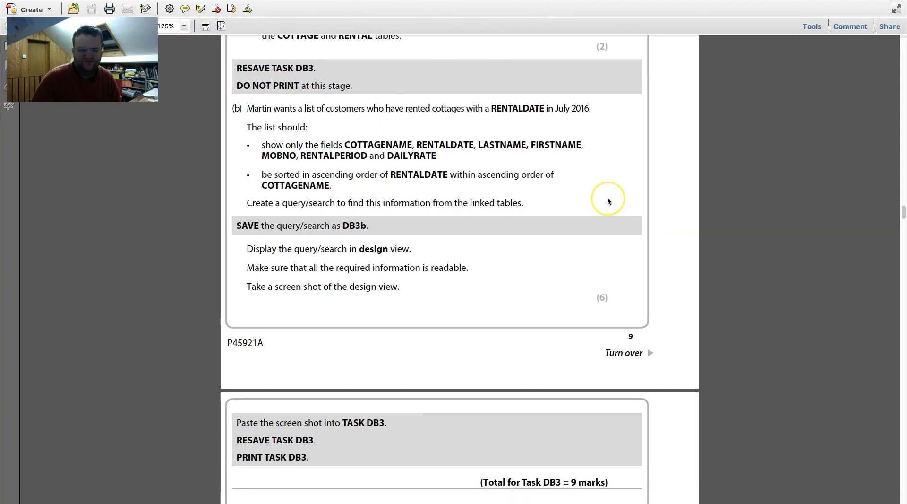
scroll(608, 198, down, 3)
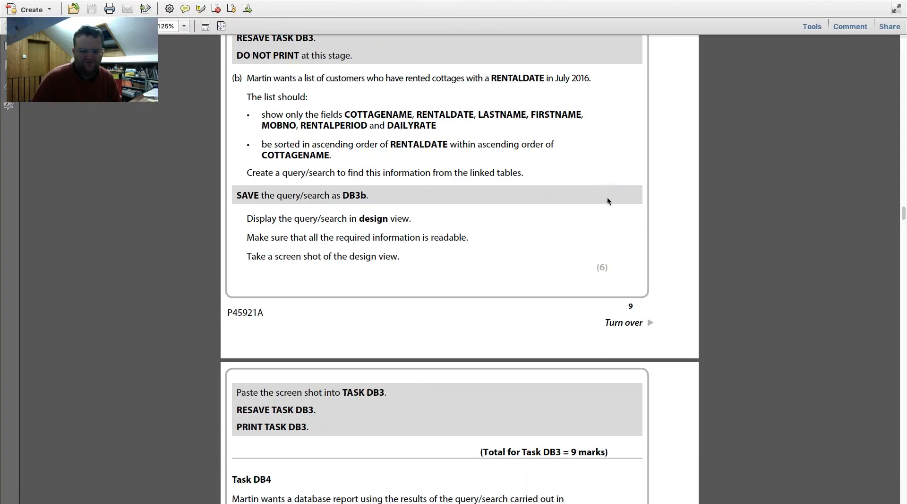
scroll(607, 199, down, 6)
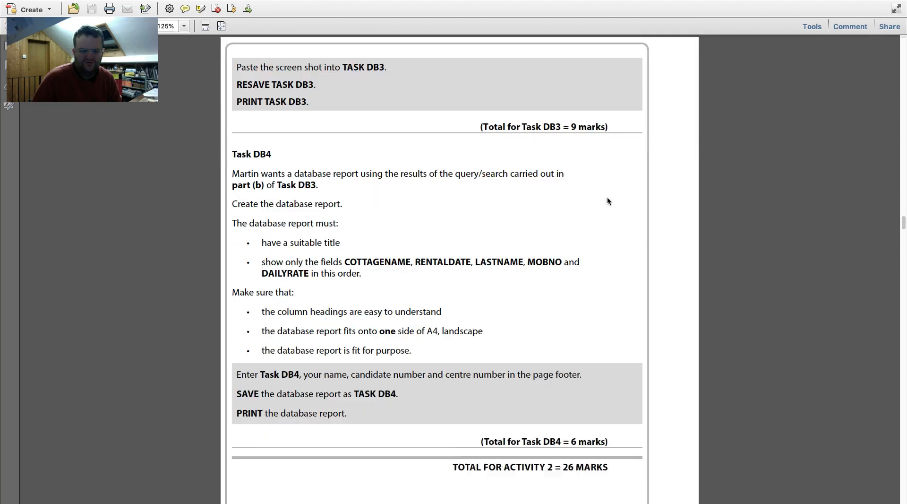
key(ctrl+Left)
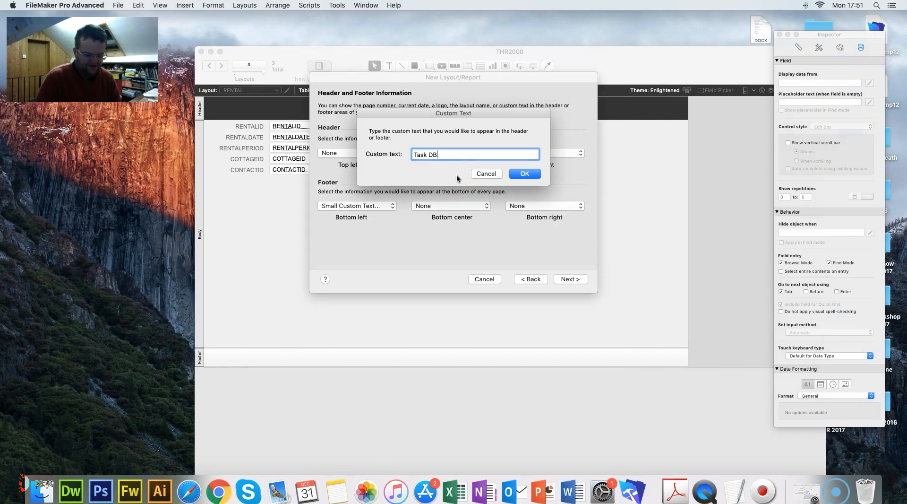
key(Return)
click(460, 179)
- Enter the author's full name as small custom text in the bottom right footer and finish the report without a script
click(525, 205)
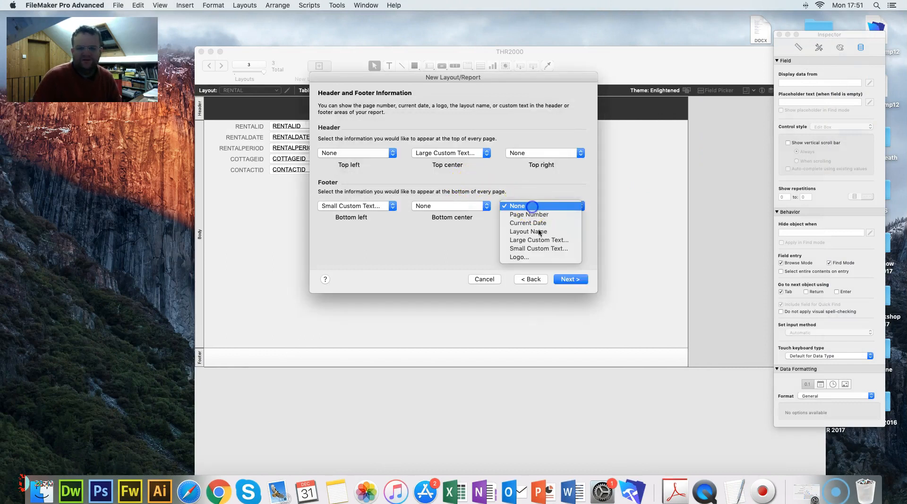
click(529, 249)
text(Anthony Clifford Orme)
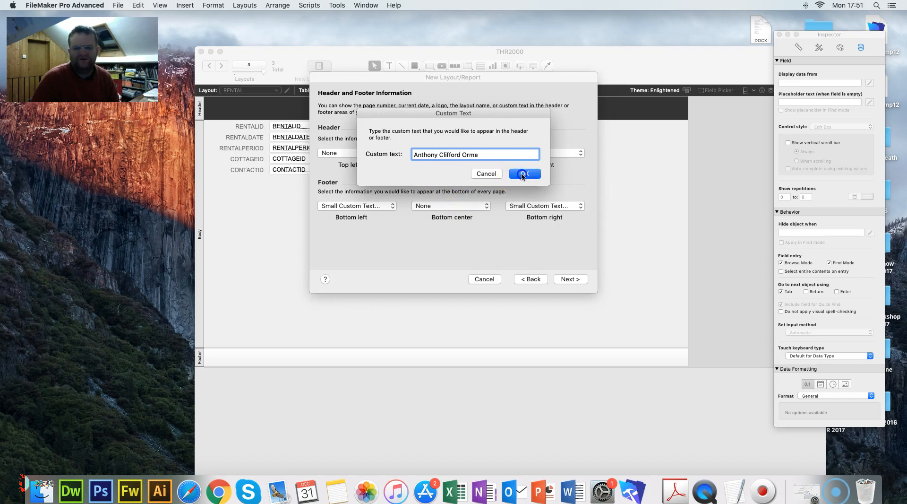
click(522, 175)
click(573, 278)
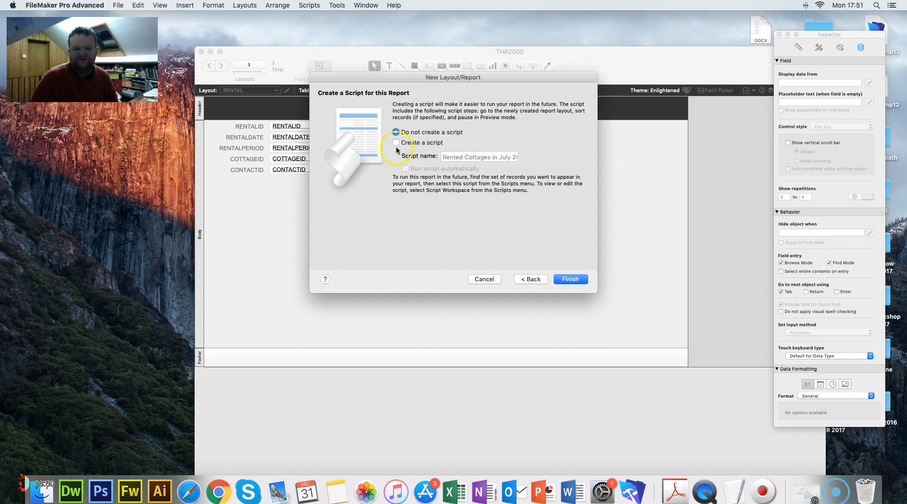
click(573, 279)
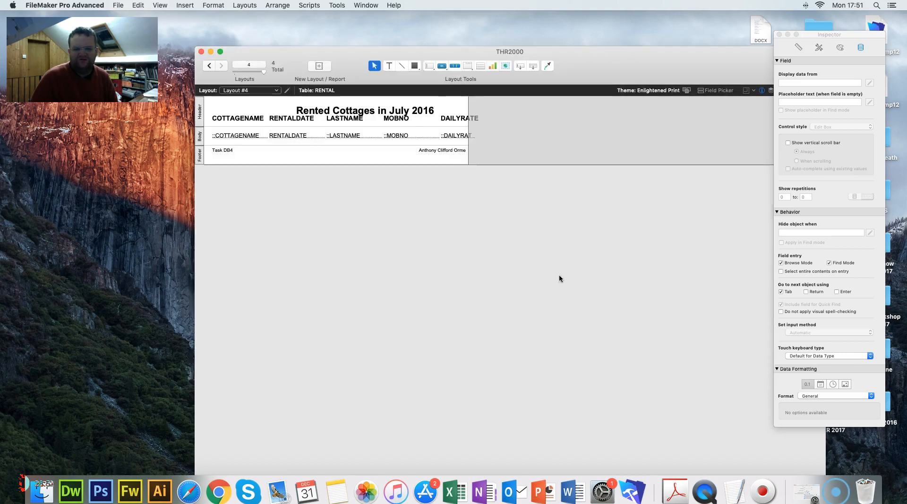
- Widen the report layout beyond the DAILYRATE column, save the layout changes and return to the records
drag(468, 103, 498, 103)
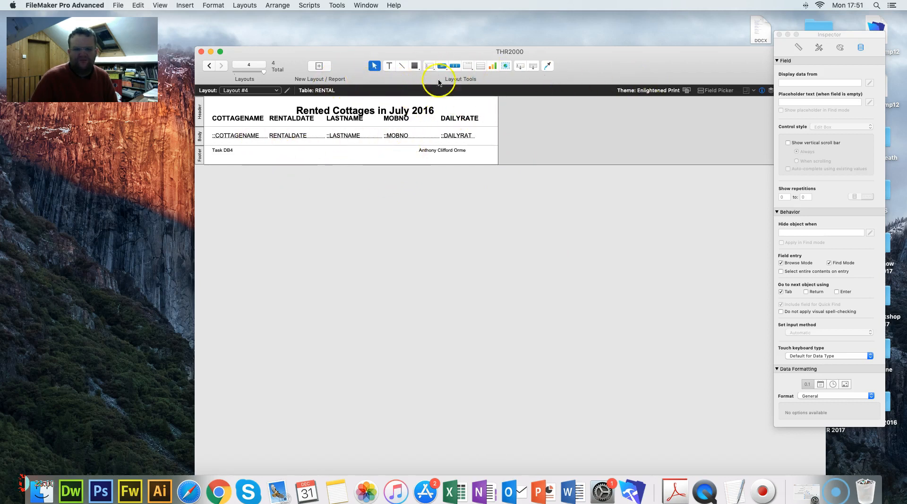
drag(752, 59, 688, 58)
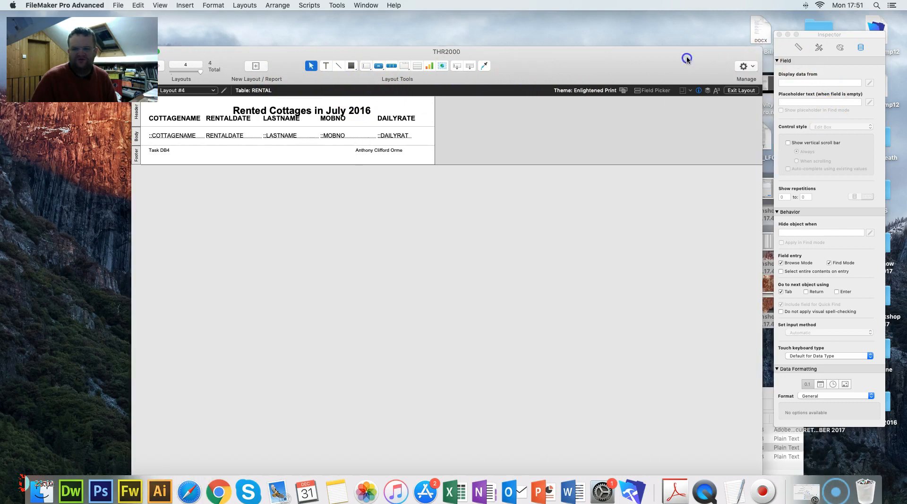
click(734, 90)
click(523, 172)
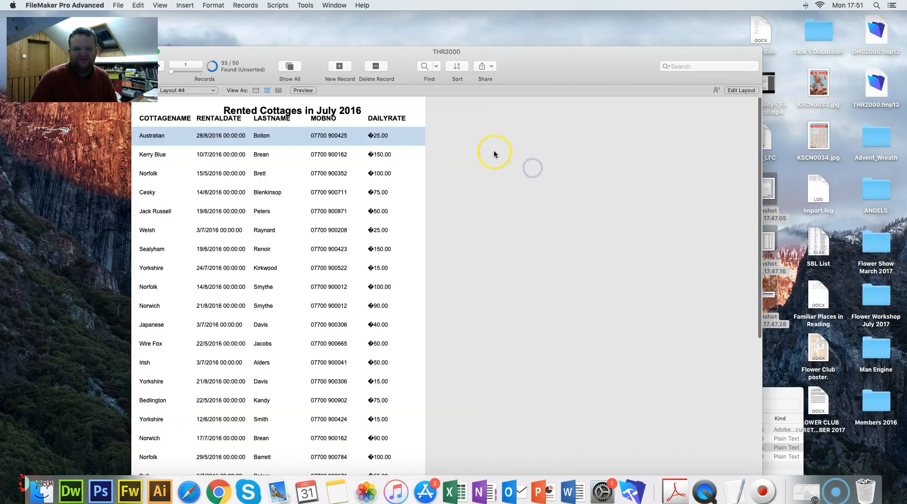
drag(514, 61, 607, 61)
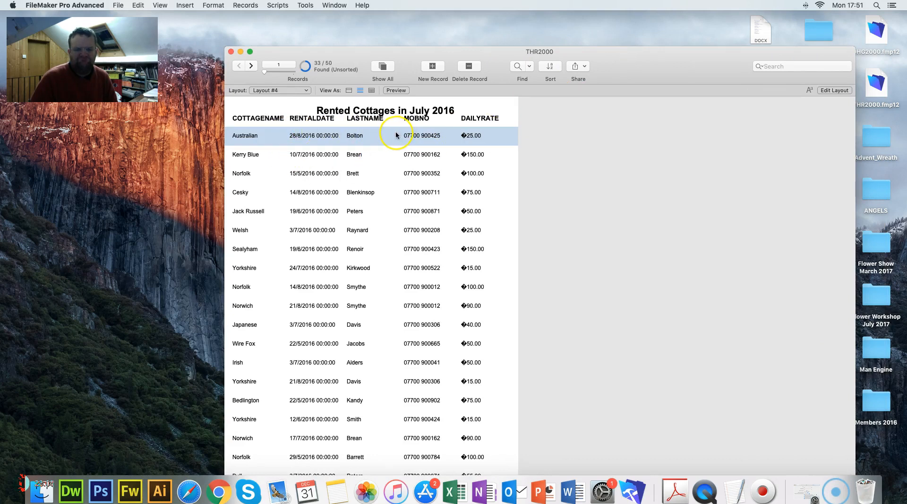
- Format the DAILYRATE field as currency with a £ symbol and 2 fixed decimals, and save the layout
click(463, 138)
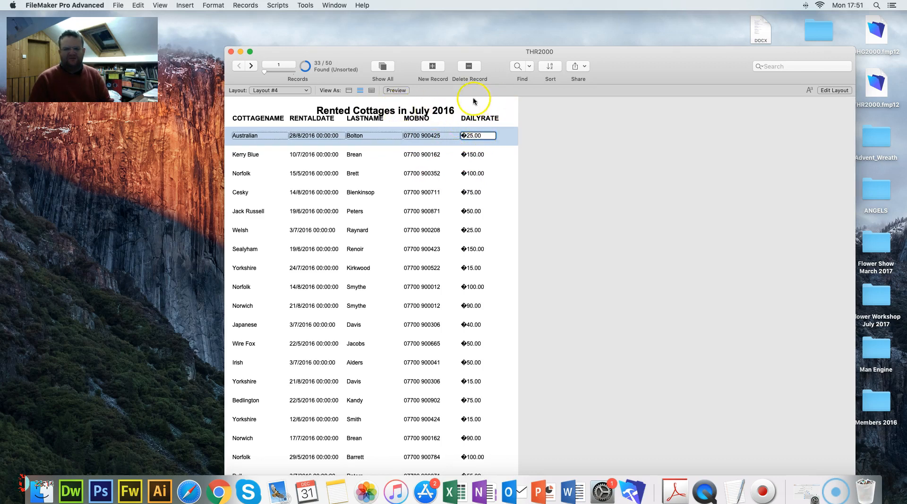
click(843, 91)
click(495, 135)
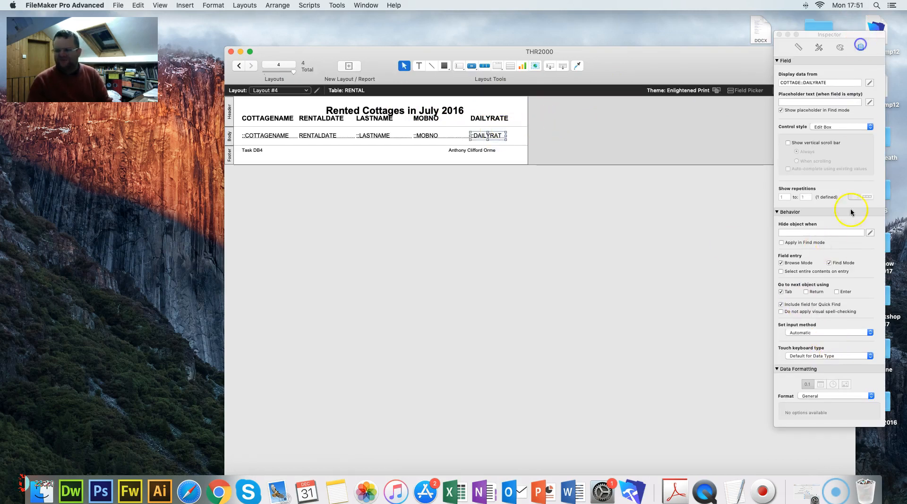
click(823, 398)
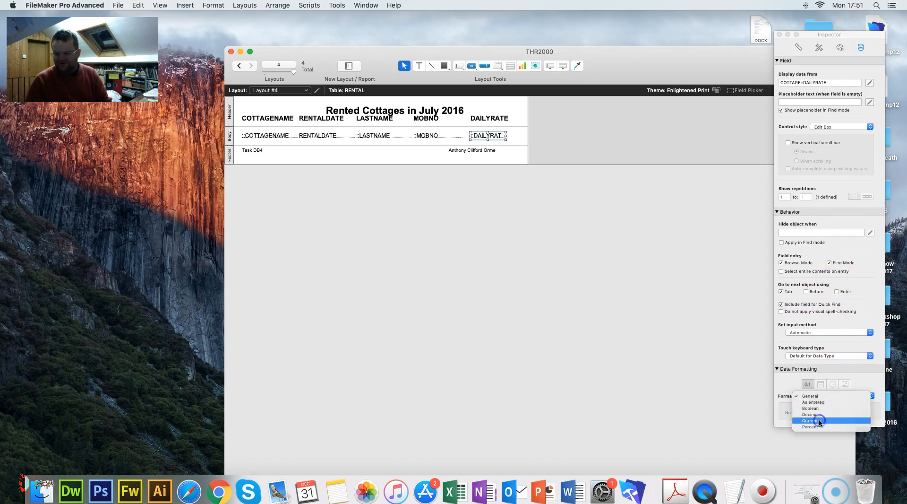
click(820, 421)
click(808, 410)
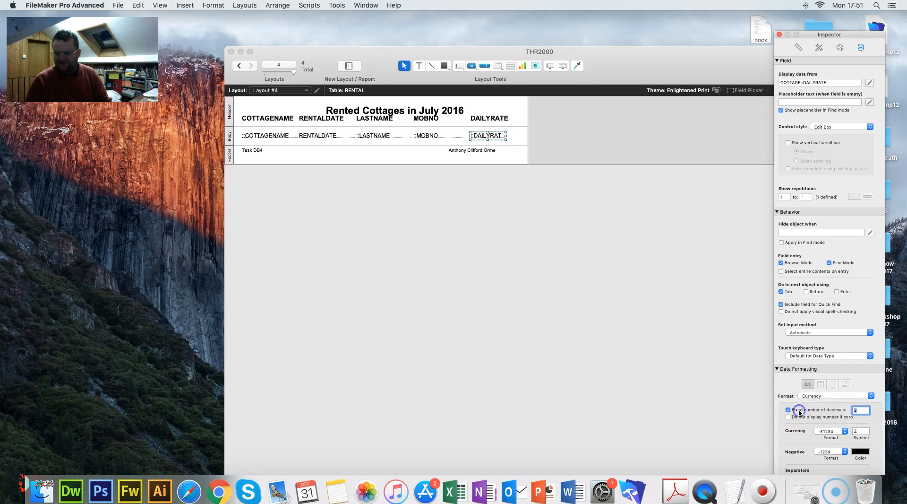
double_click(681, 52)
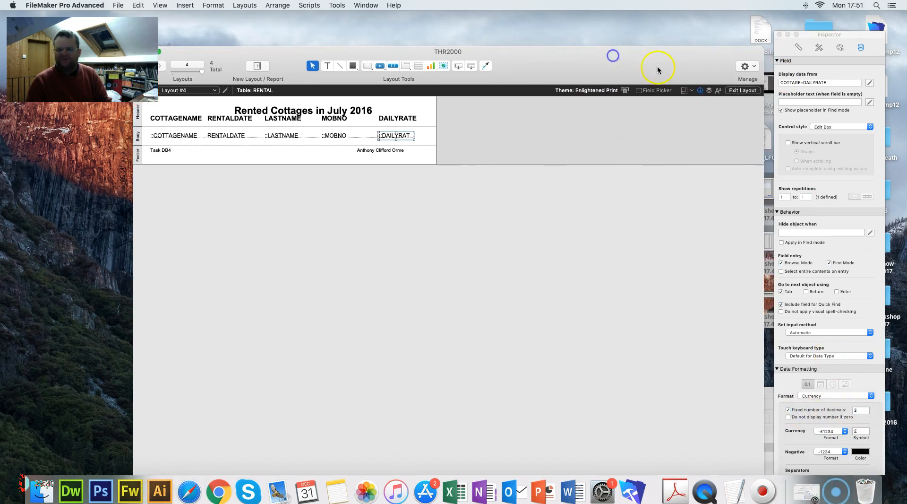
click(740, 90)
click(539, 167)
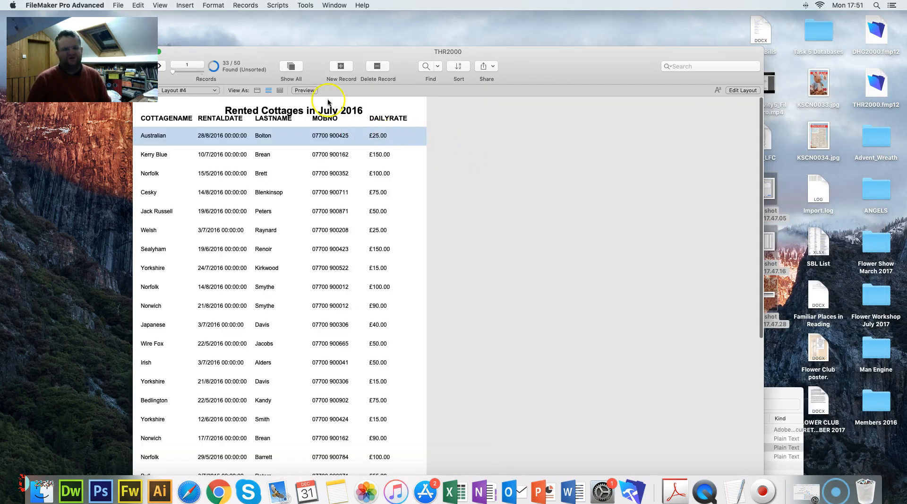
- Review the report's records and check them against the Task DB4 requirements in the exam paper
drag(383, 50, 447, 50)
scroll(406, 152, down, 10)
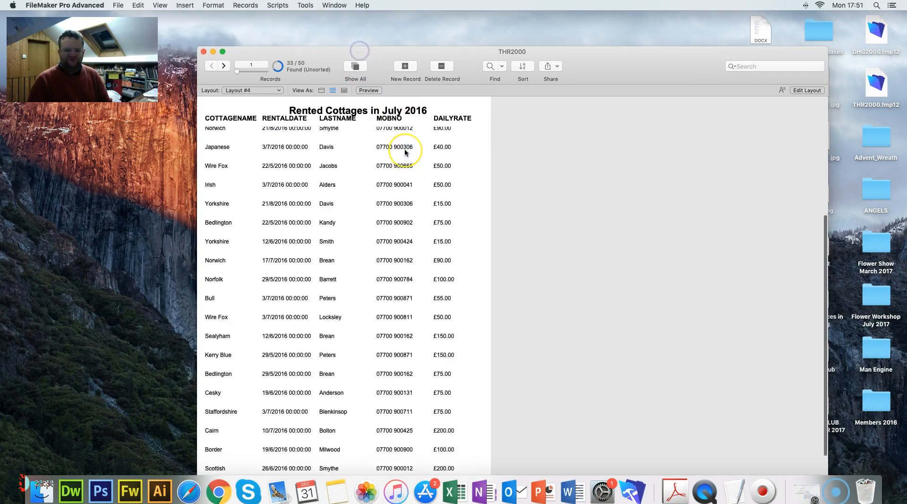
scroll(405, 153, up, 10)
key(ctrl+Right)
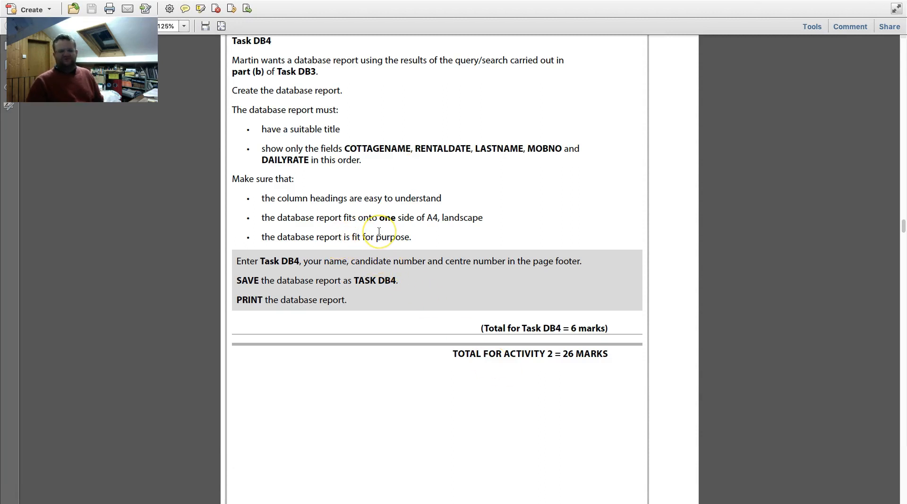
key(ctrl+Left)
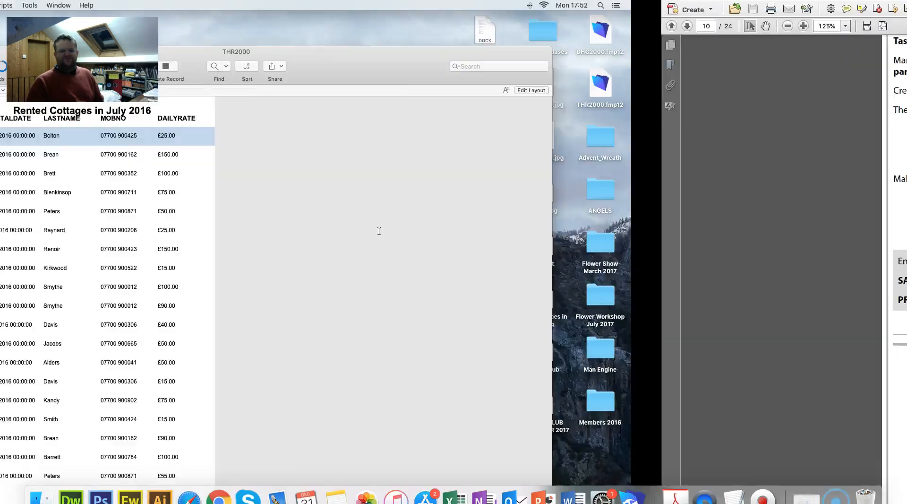
- Look through the full report list and preview how its columns fit on the printed page
drag(456, 49, 467, 13)
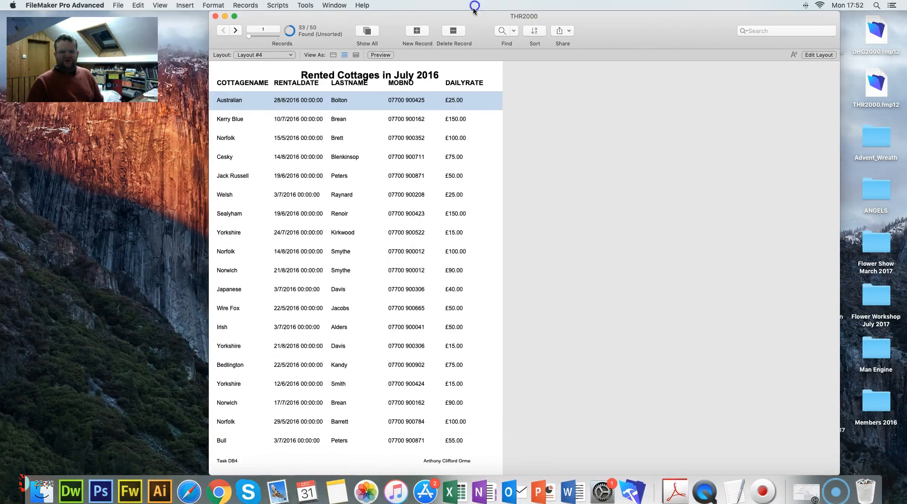
scroll(463, 197, down, 8)
scroll(463, 197, up, 10)
click(380, 55)
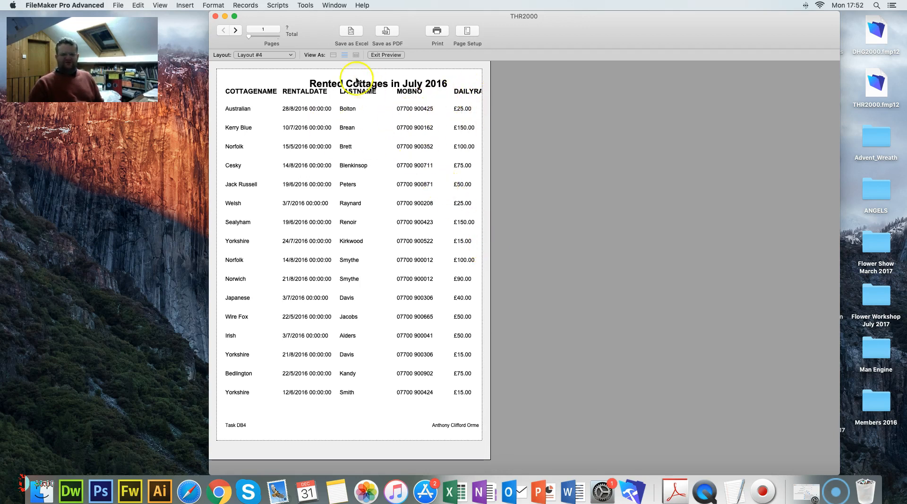
click(378, 56)
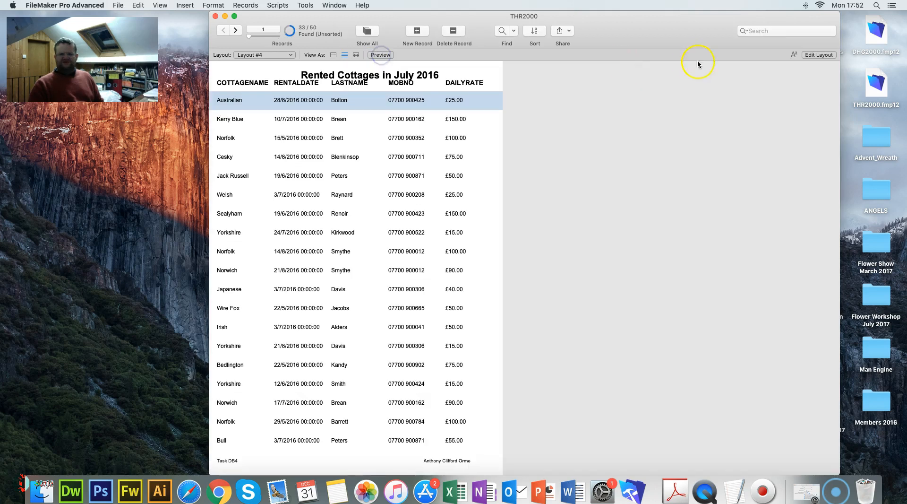
- Move the DAILYRATE field and its heading left in the layout, closer to the MOBNO column
click(820, 55)
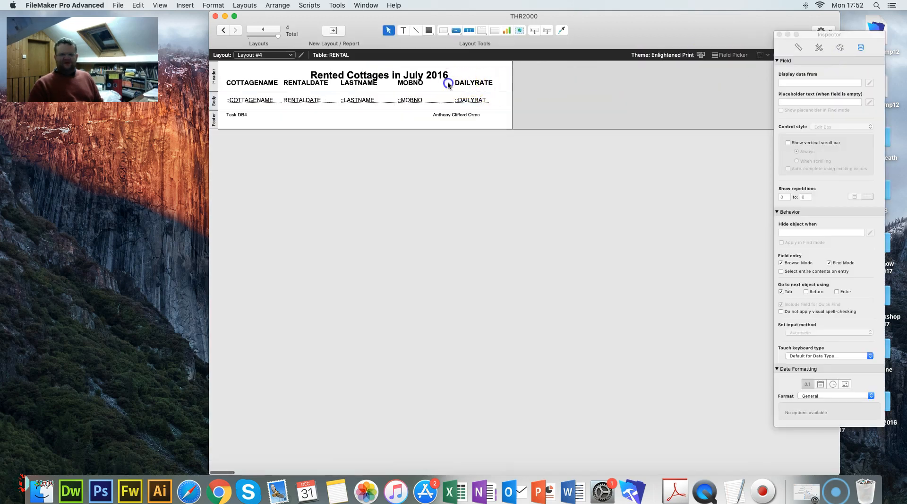
click(456, 87)
click(459, 91)
click(462, 101)
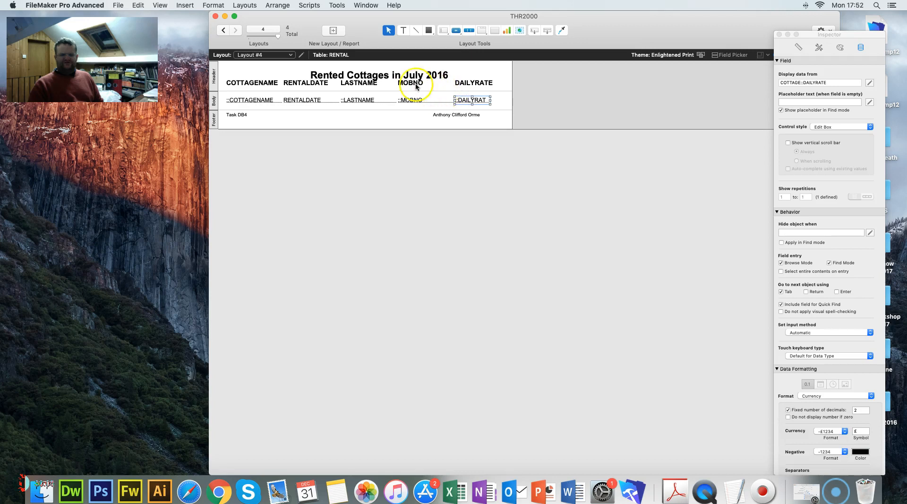
drag(466, 100, 455, 83)
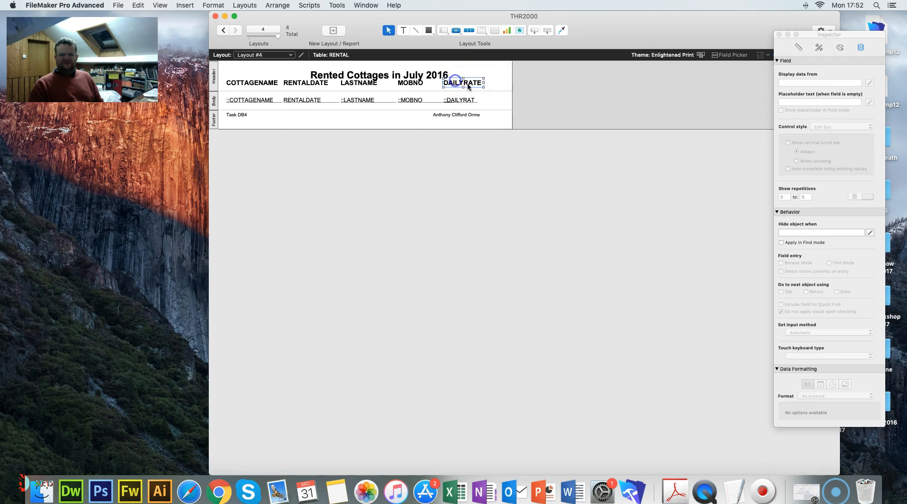
- Narrow the layout to just beyond the DAILYRATE column and save the layout changes
drag(513, 92, 495, 90)
drag(774, 36, 727, 50)
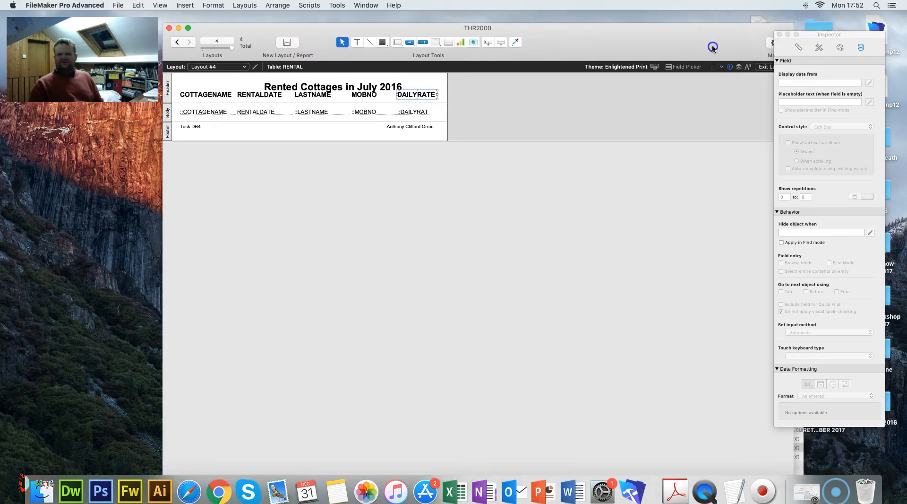
click(761, 70)
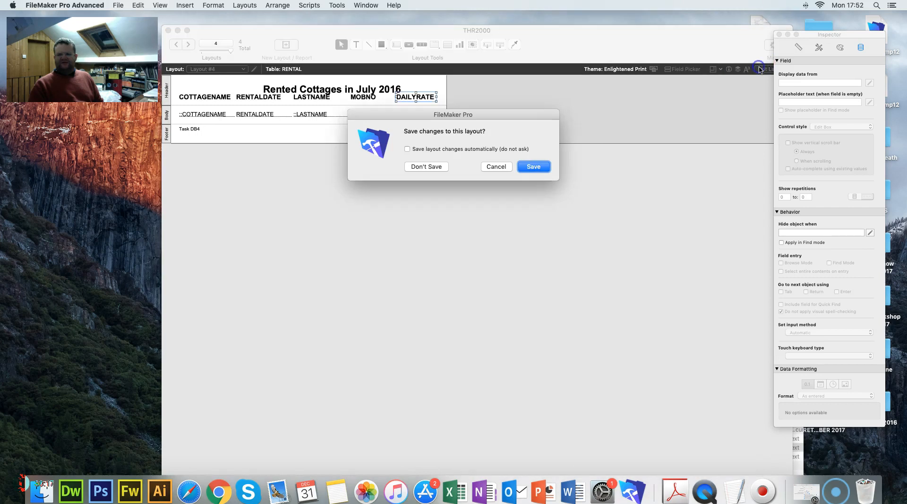
click(540, 166)
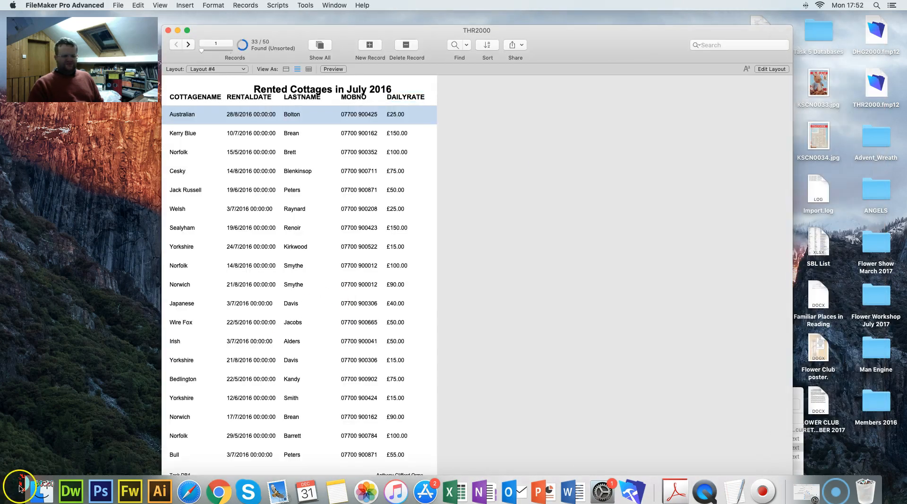
- Preview the report page and check the available printers in the print settings without printing
click(332, 70)
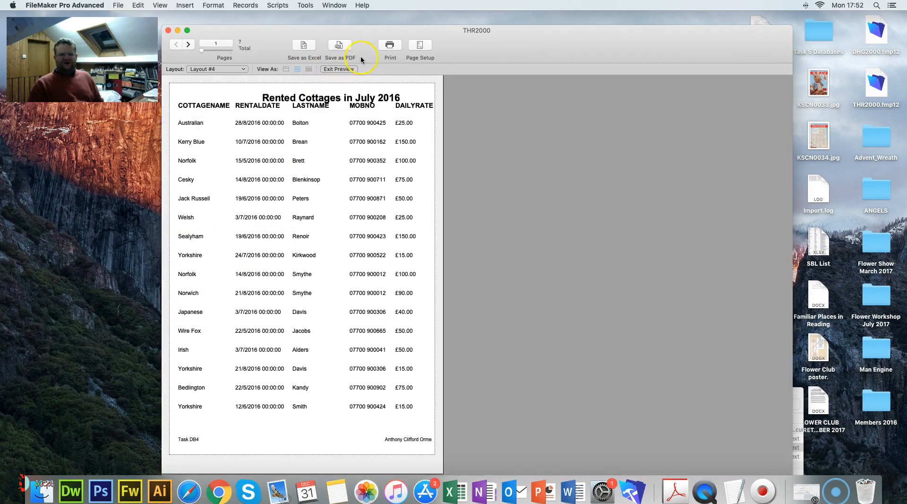
click(389, 46)
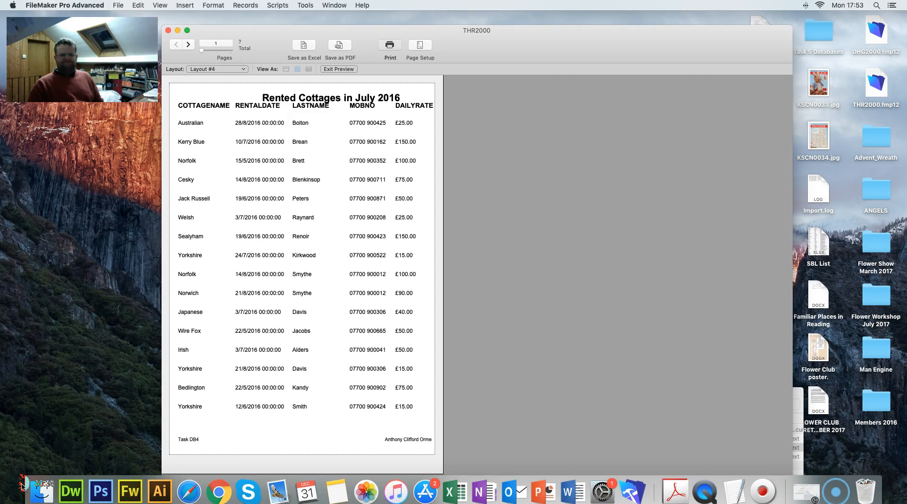
key(super+p)
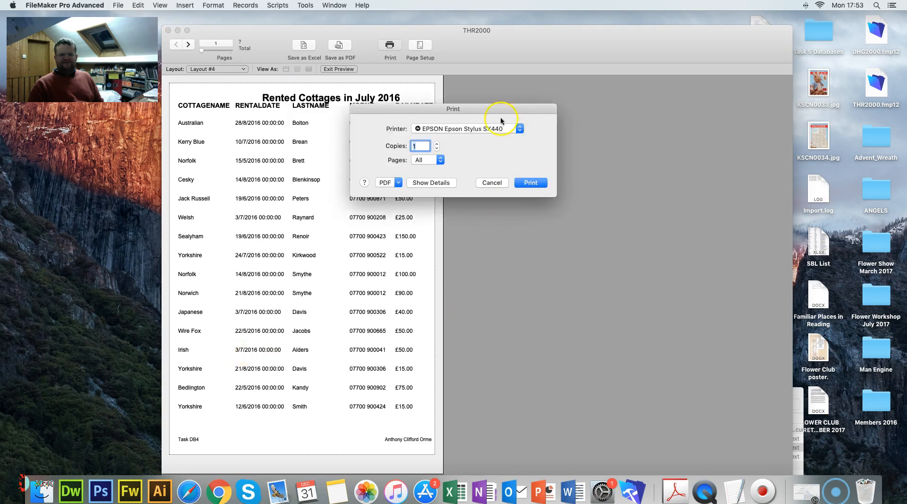
click(464, 128)
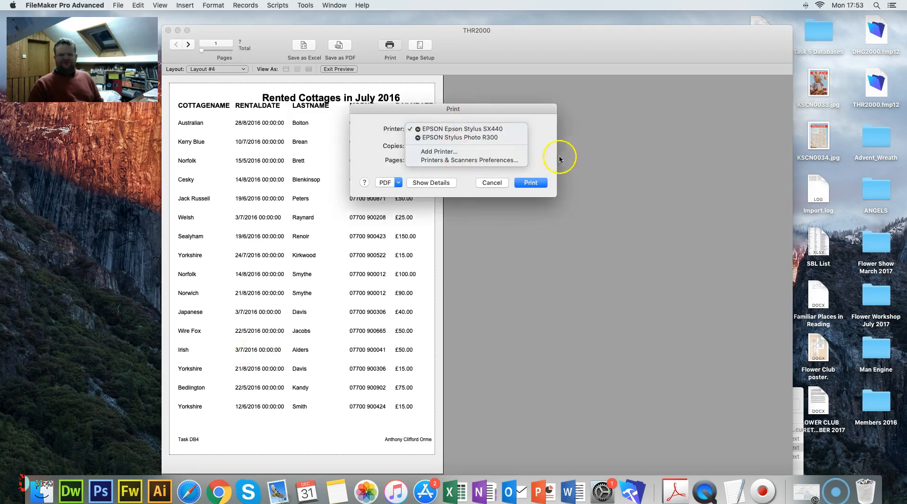
click(503, 182)
click(494, 182)
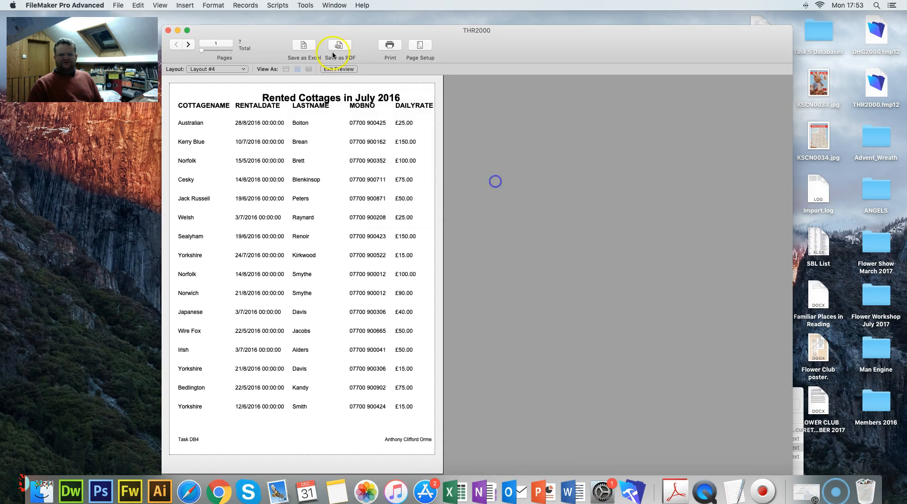
- Save the records being browsed as a PDF named test on the Desktop
click(338, 46)
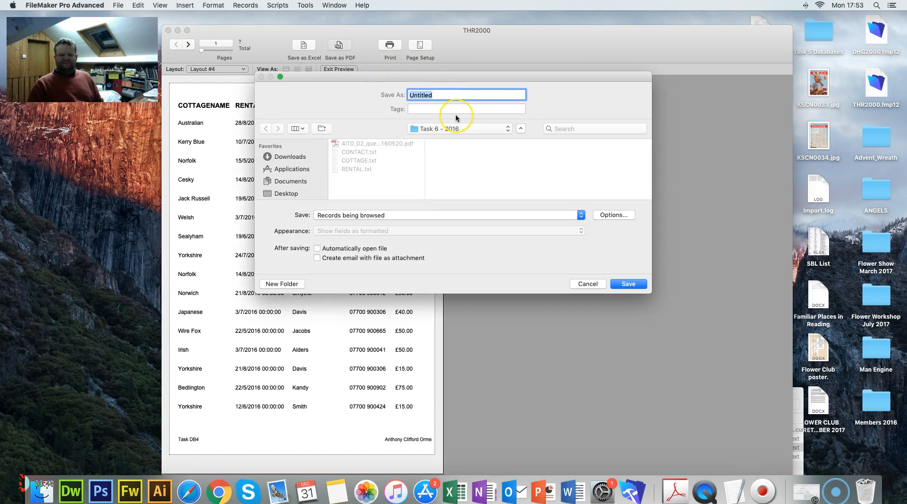
text(test)
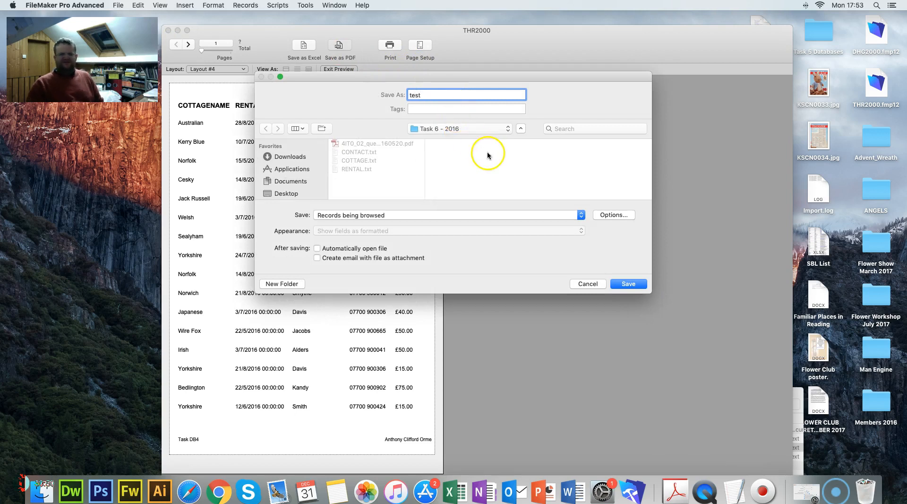
click(280, 194)
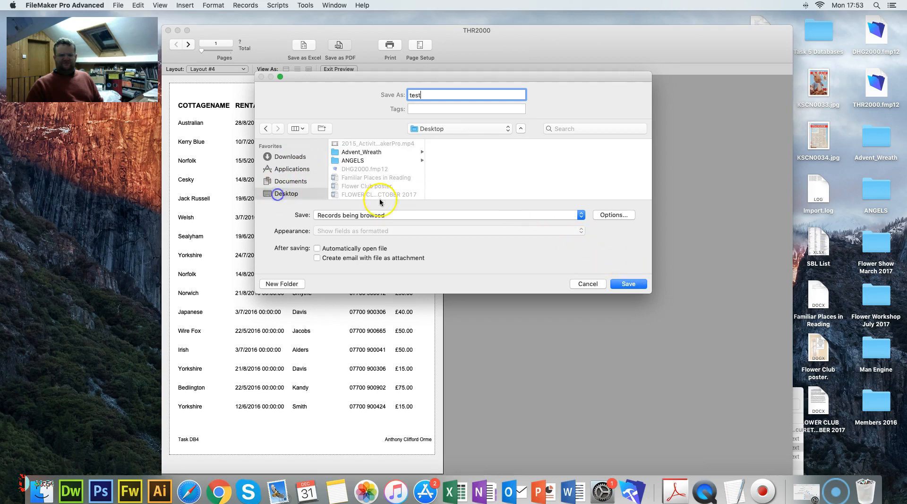
click(624, 283)
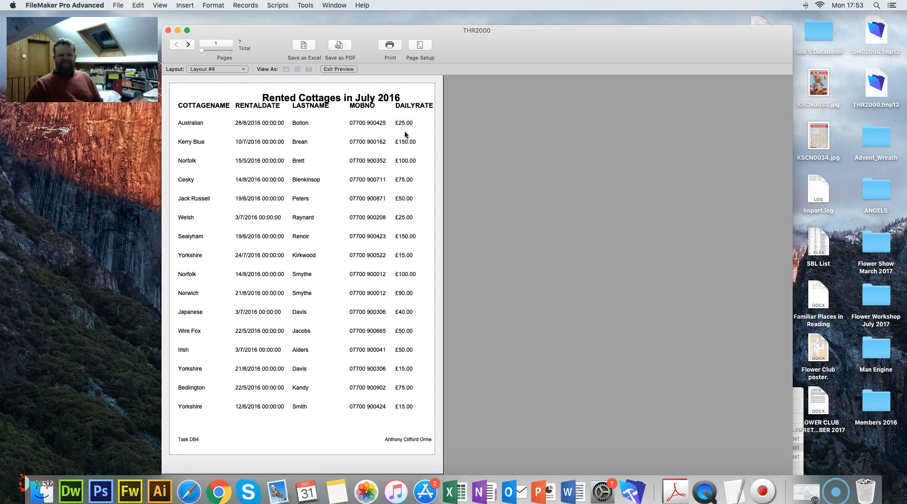
- Open test.pdf from the Desktop and look through its pages to check how the report fits
drag(562, 30, 368, 17)
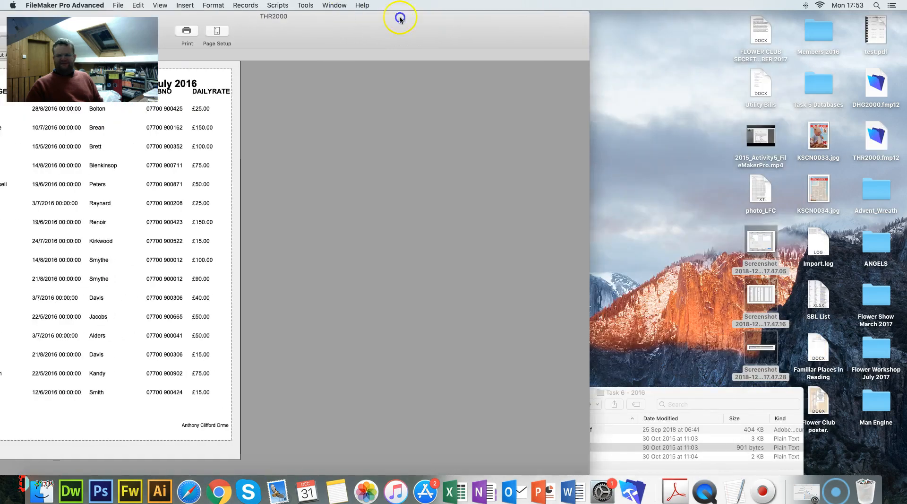
drag(772, 392, 620, 286)
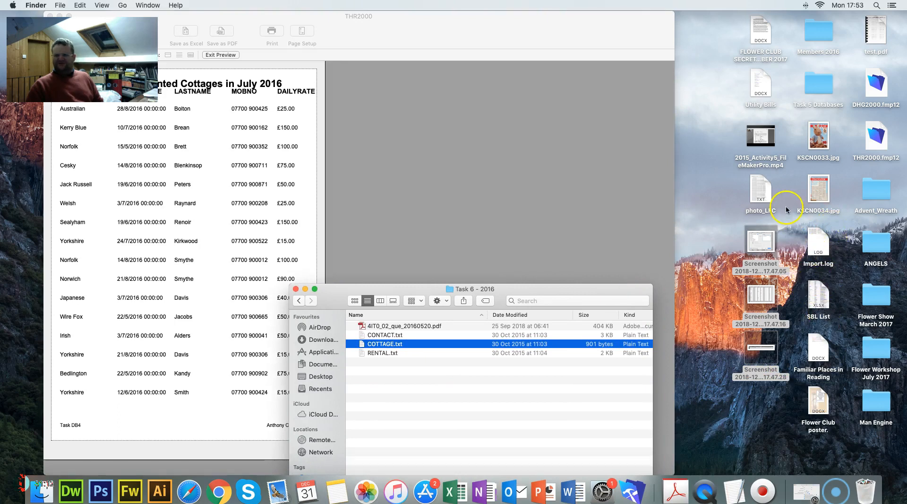
click(875, 26)
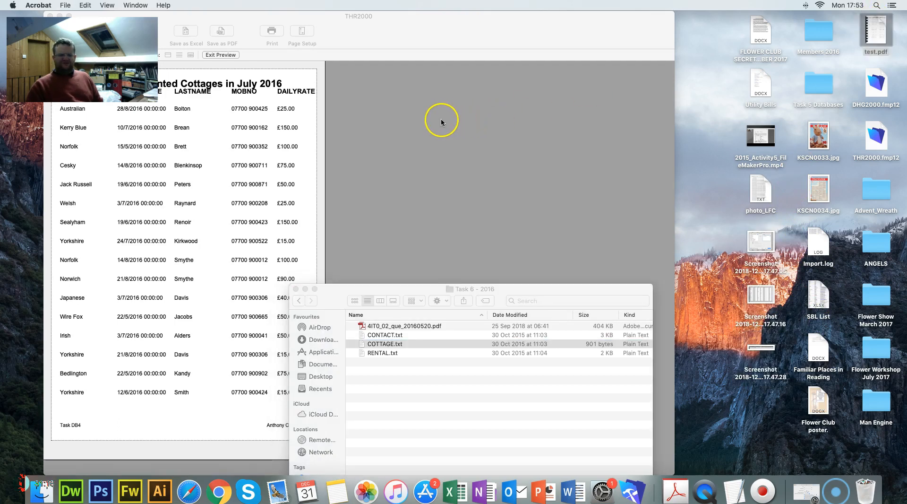
scroll(441, 163, down, 5)
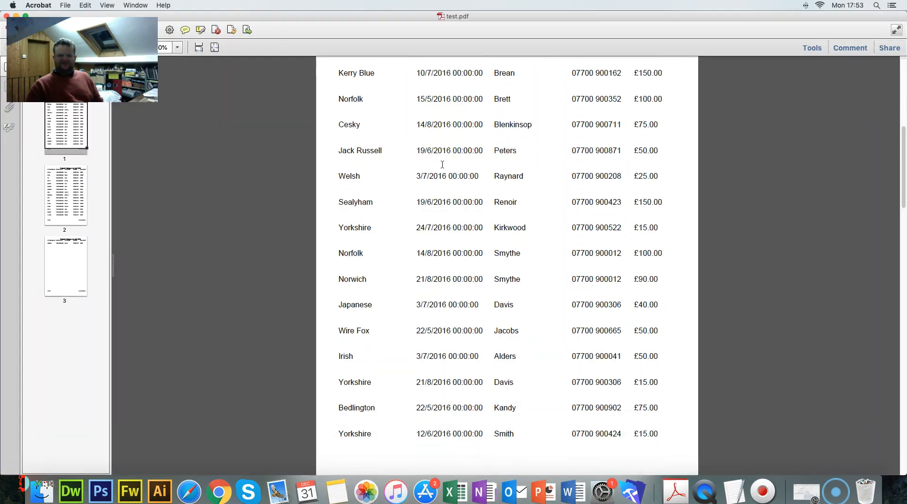
scroll(442, 164, down, 20)
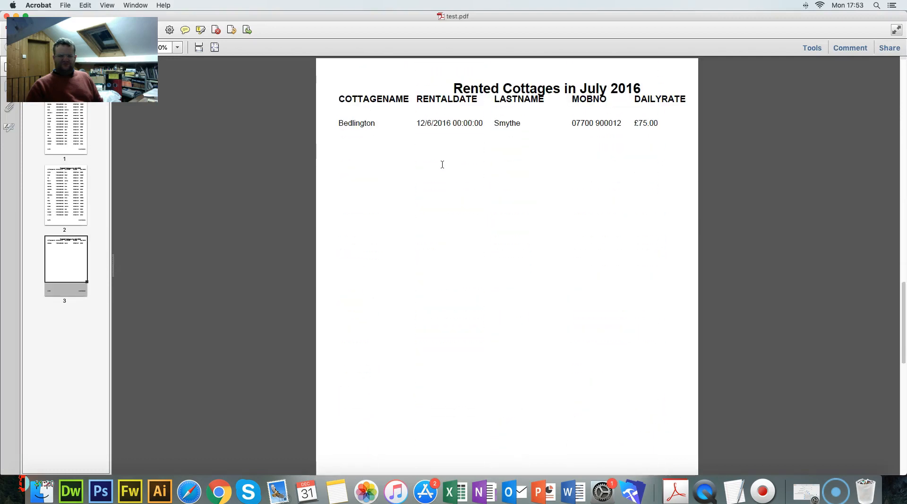
scroll(443, 164, up, 15)
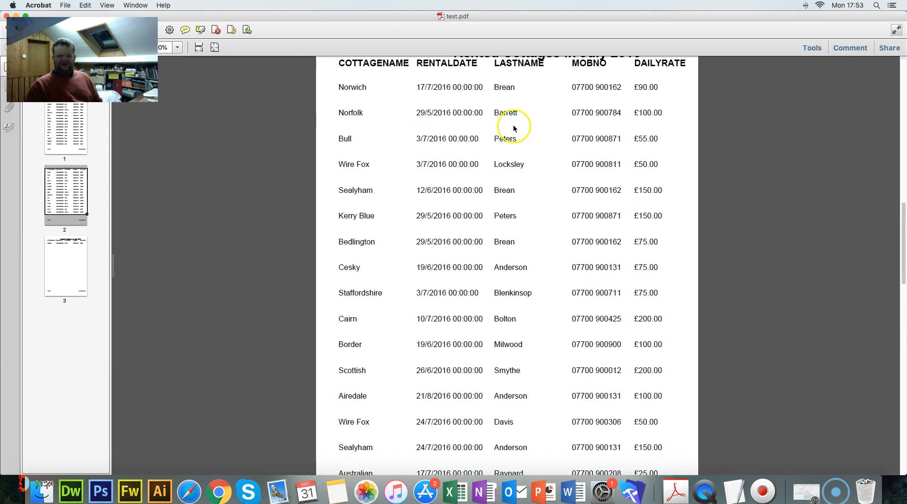
- Switch to the exam paper and reread the Task DB4 requirements for the report's fields, headings and page size
key(ctrl+Right)
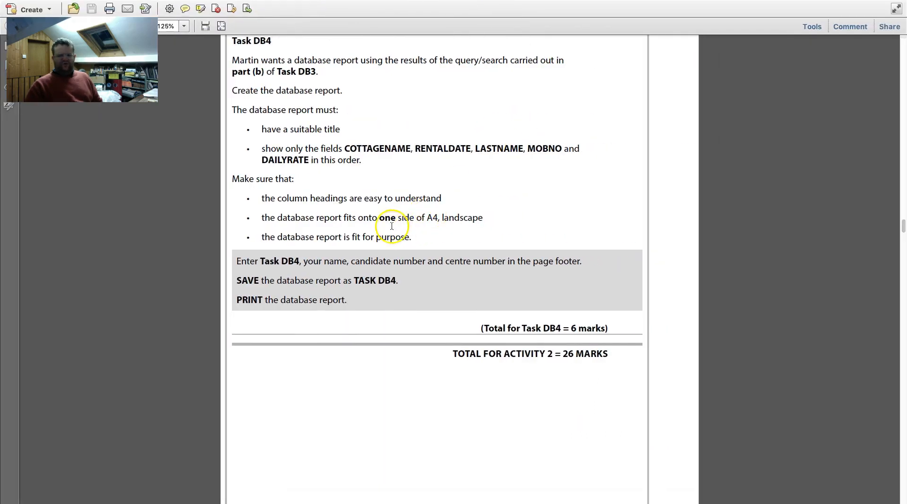
scroll(379, 228, up, 3)
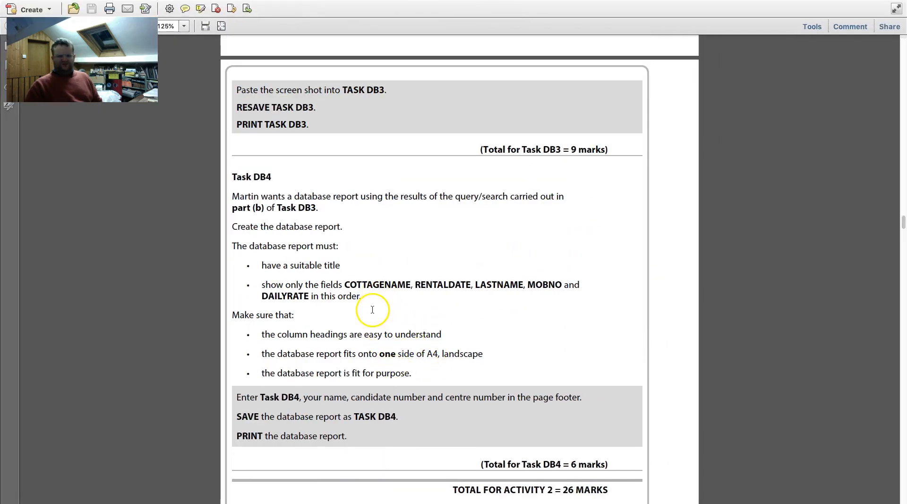
scroll(376, 309, up, 3)
scroll(377, 310, down, 1)
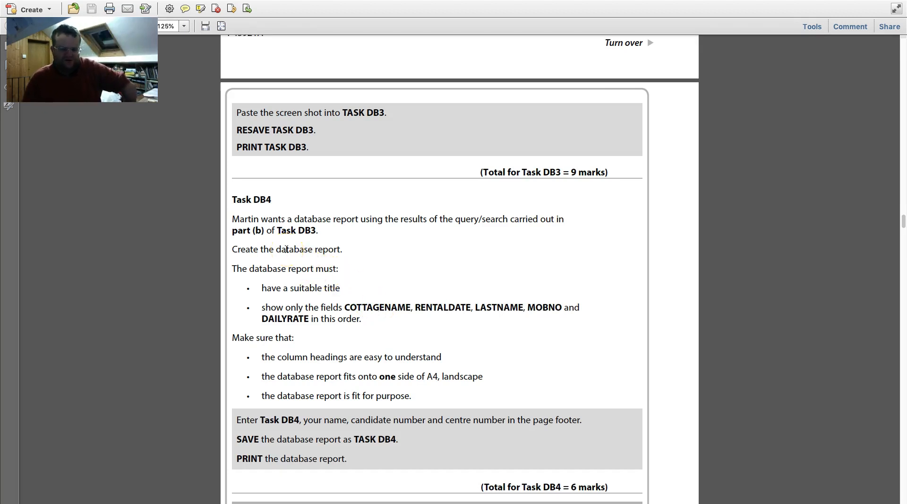
scroll(287, 249, up, 3)
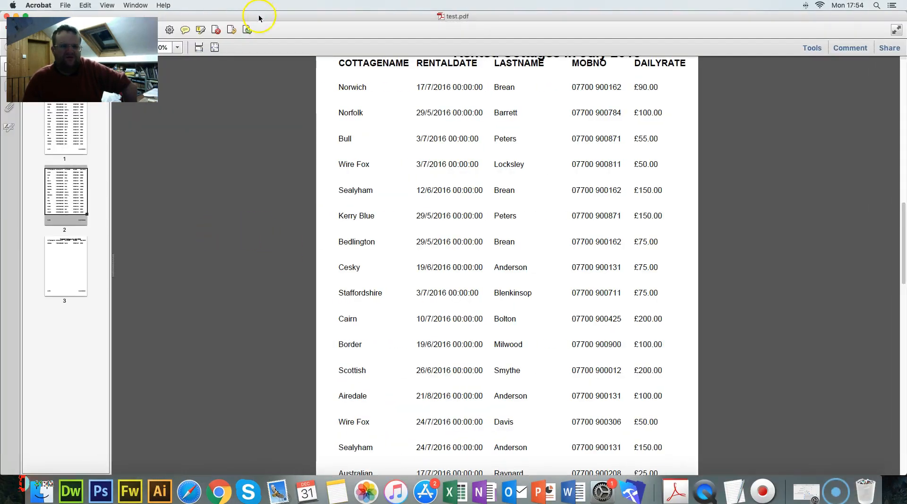
- Return to the THR2000 database in FileMaker, leave the preview and open Layout #4 for editing
drag(259, 19, 527, 56)
click(274, 56)
drag(310, 23, 409, 29)
click(319, 59)
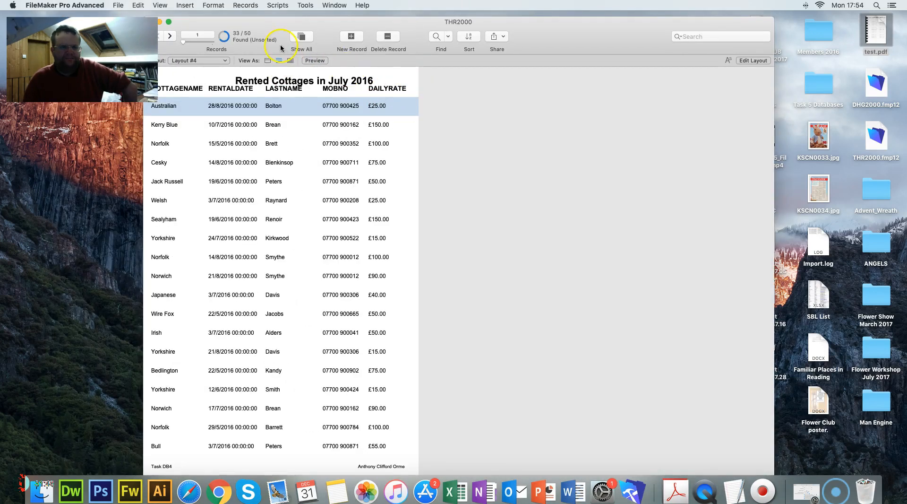
click(760, 61)
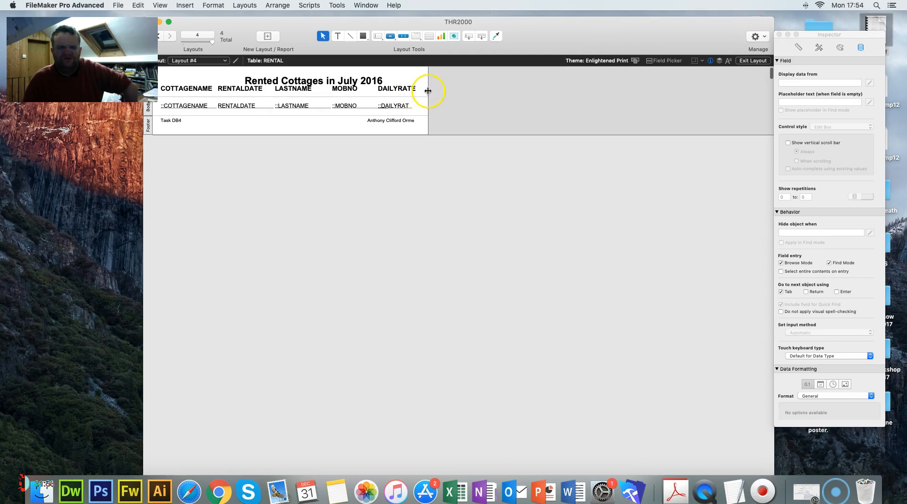
- Set the page orientation to landscape and widen the layout further beyond the DAILYRATE column
click(118, 6)
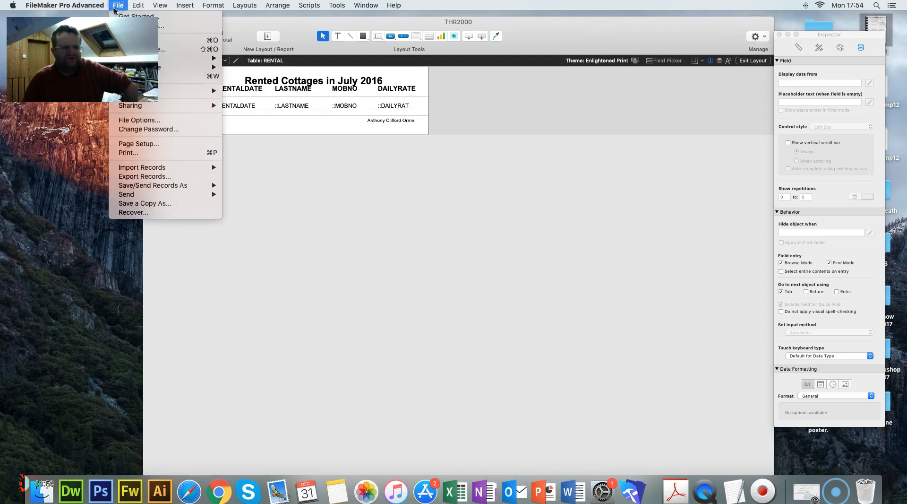
click(147, 143)
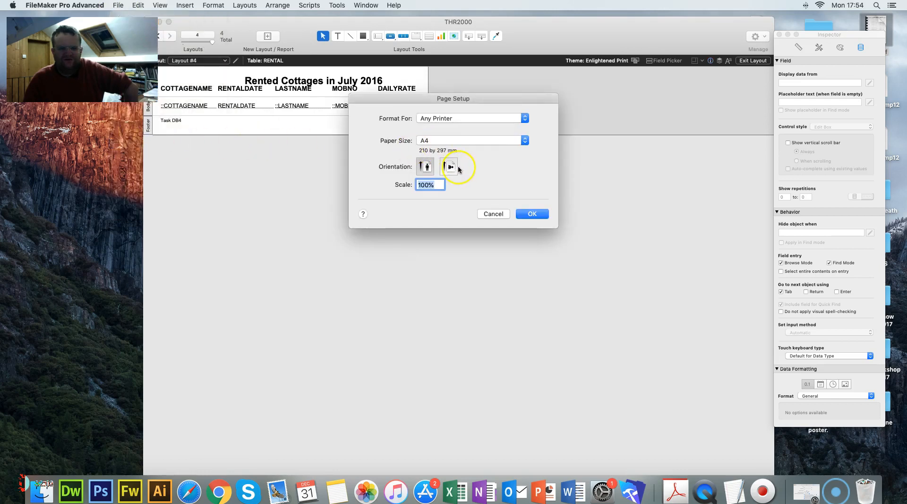
click(451, 168)
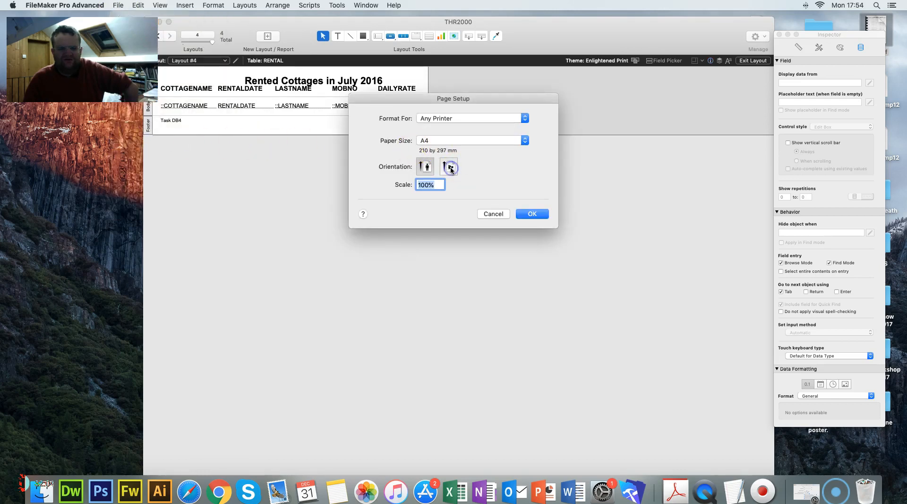
click(533, 215)
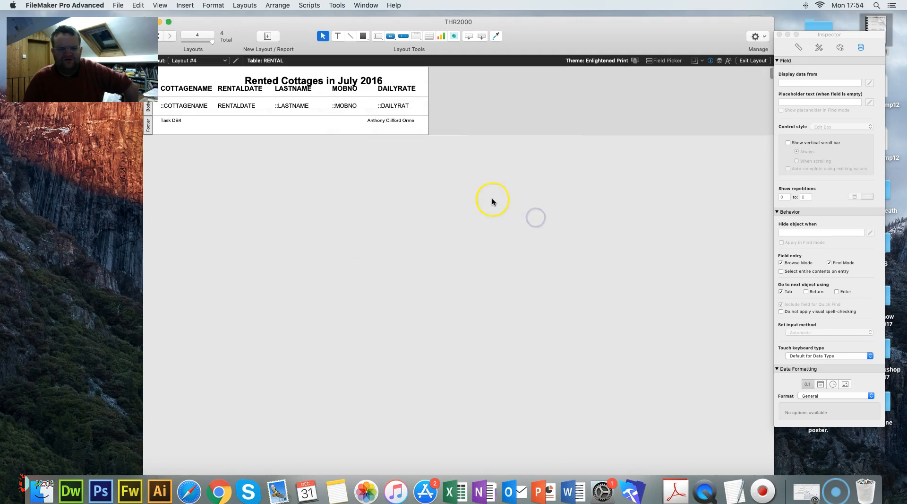
scroll(474, 140, down, 2)
scroll(444, 132, up, 2)
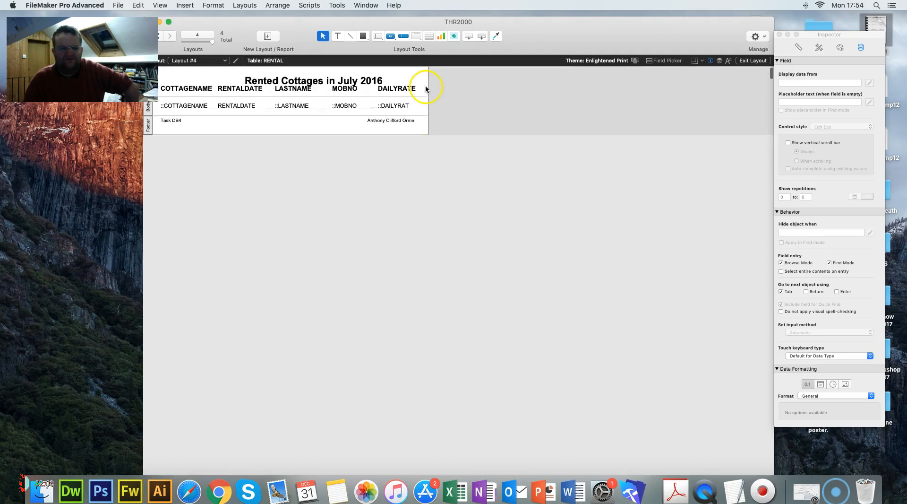
drag(429, 84, 461, 86)
- Move the five body fields up slightly within the Body part and set their text size to 8
drag(426, 110, 186, 101)
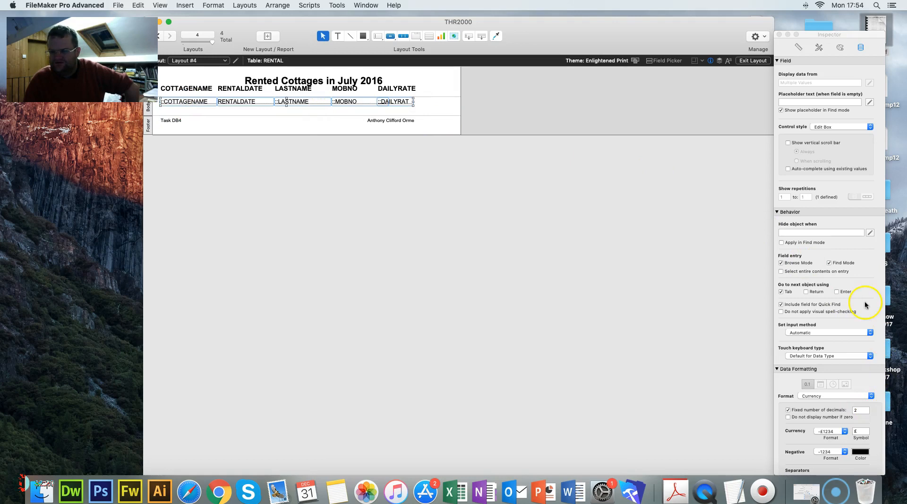
click(839, 48)
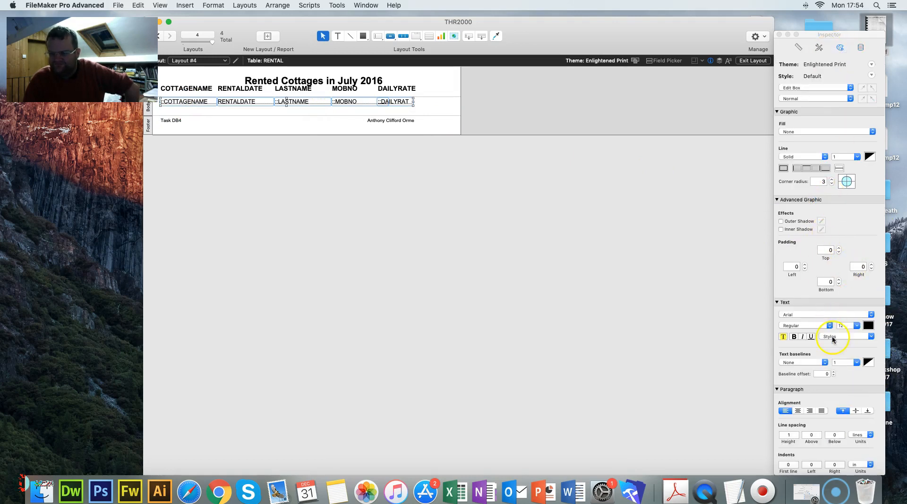
click(856, 326)
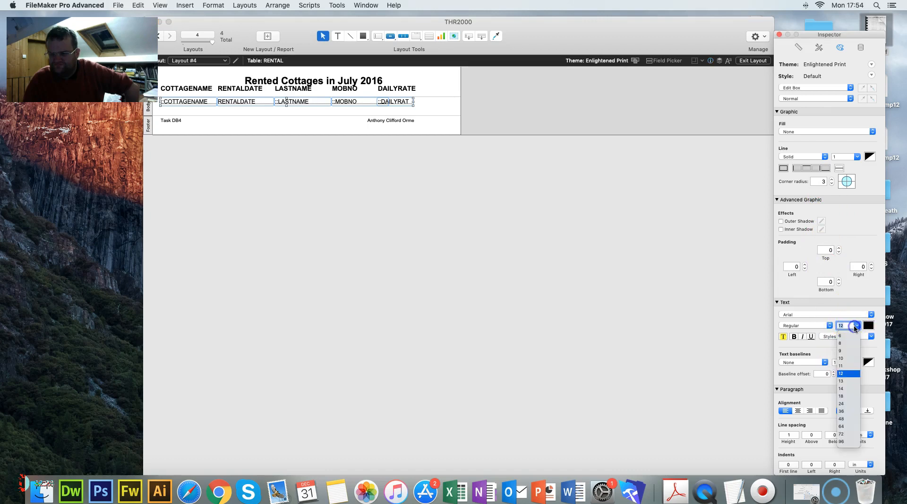
click(845, 342)
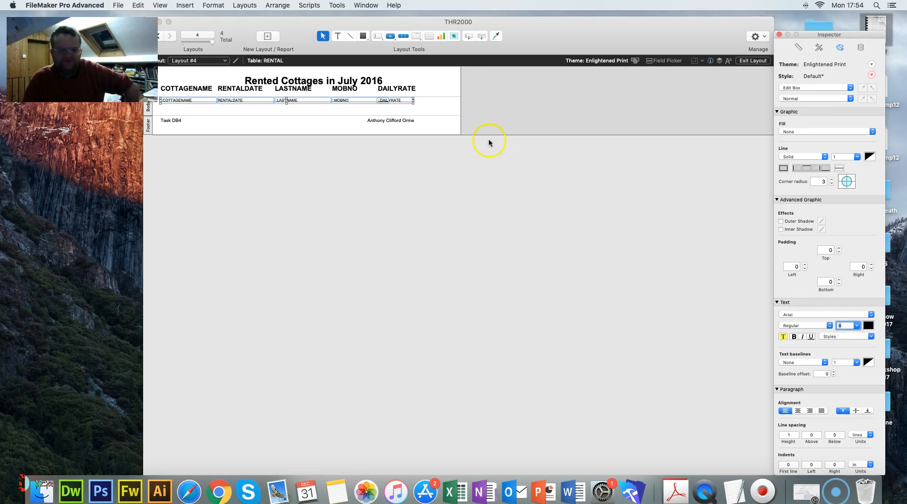
drag(401, 101, 401, 104)
click(436, 110)
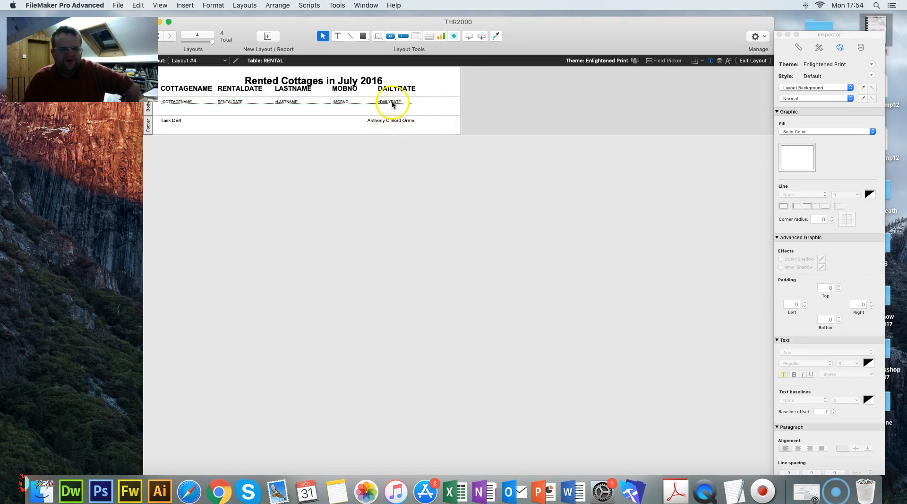
click(392, 103)
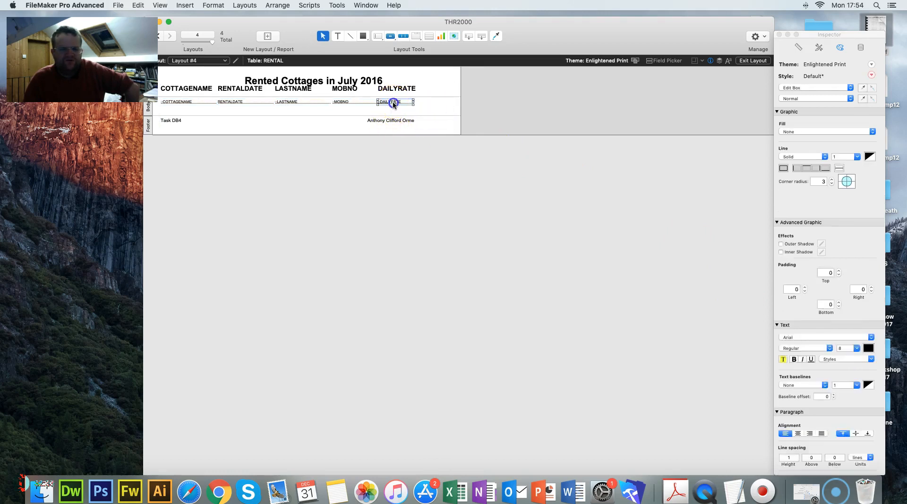
click(149, 114)
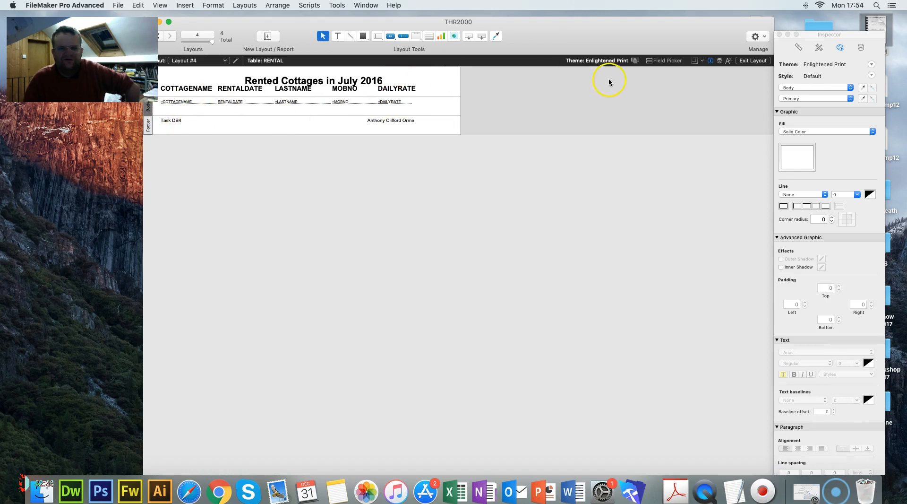
- Save the layout changes and look through the records in the report list
click(752, 61)
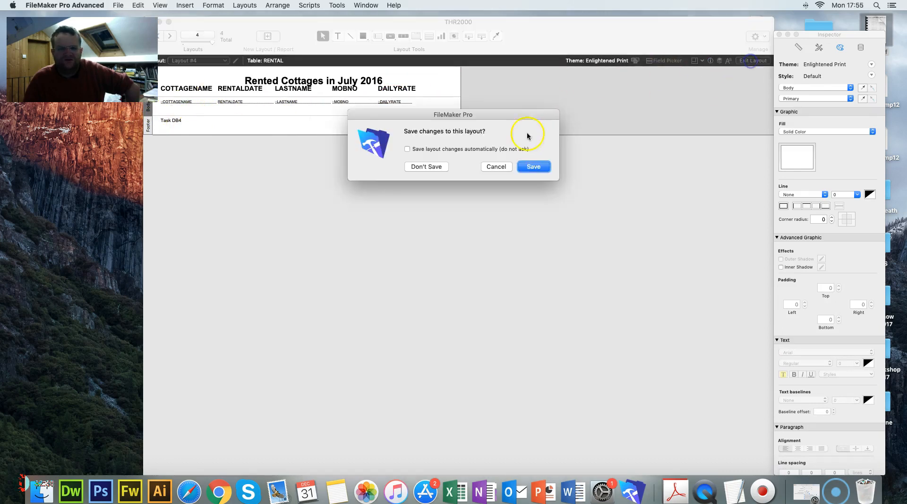
click(534, 167)
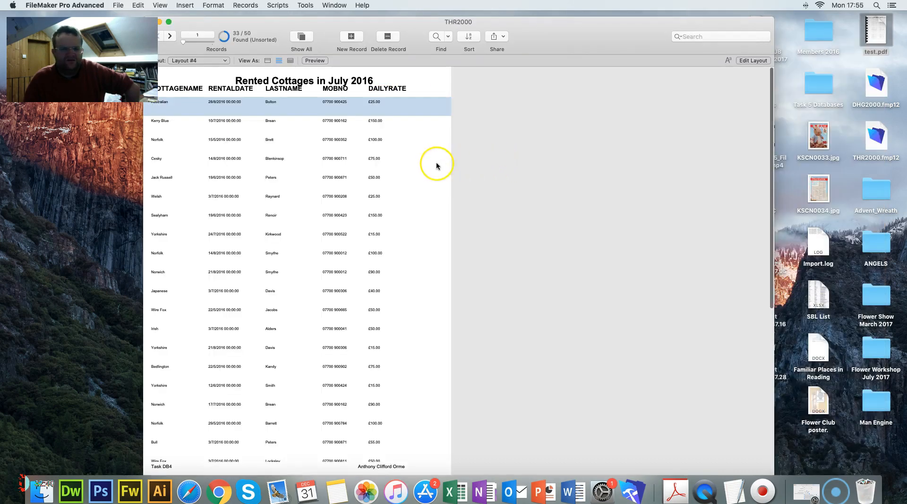
scroll(251, 210, down, 10)
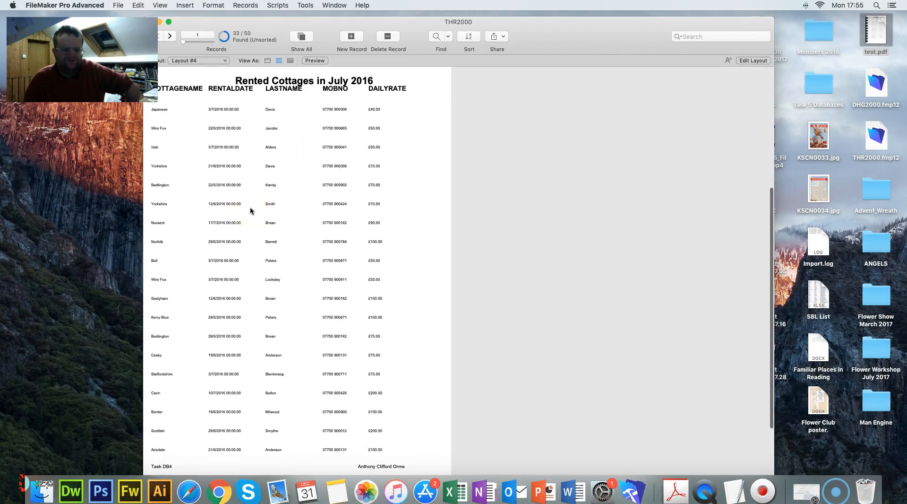
scroll(251, 211, up, 10)
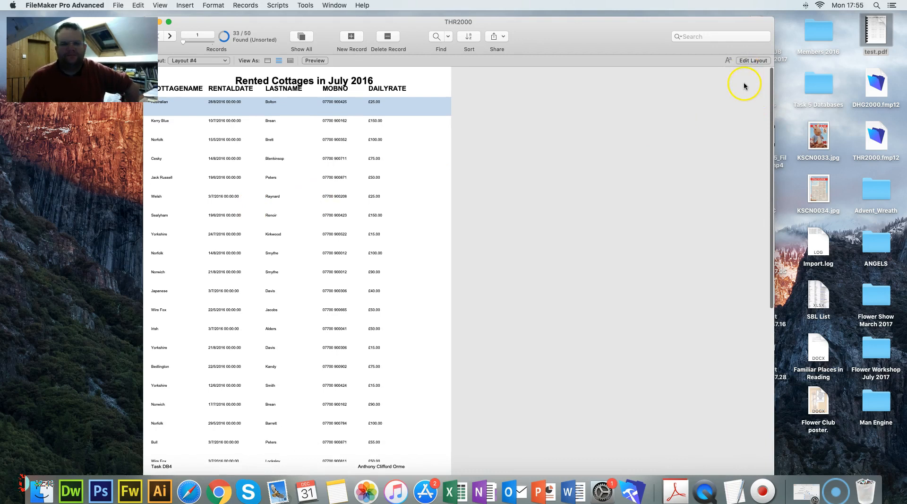
- Reopen the report layout for editing and review the Body part's definition options without changing any
click(749, 61)
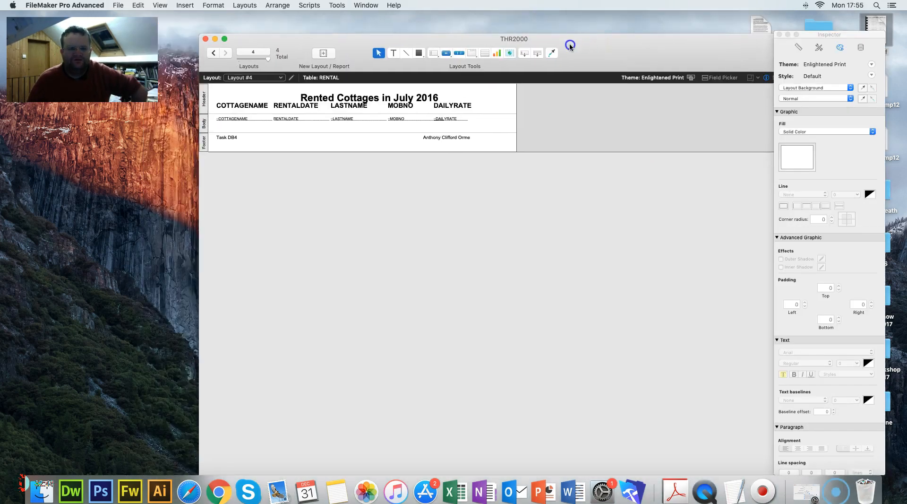
click(189, 126)
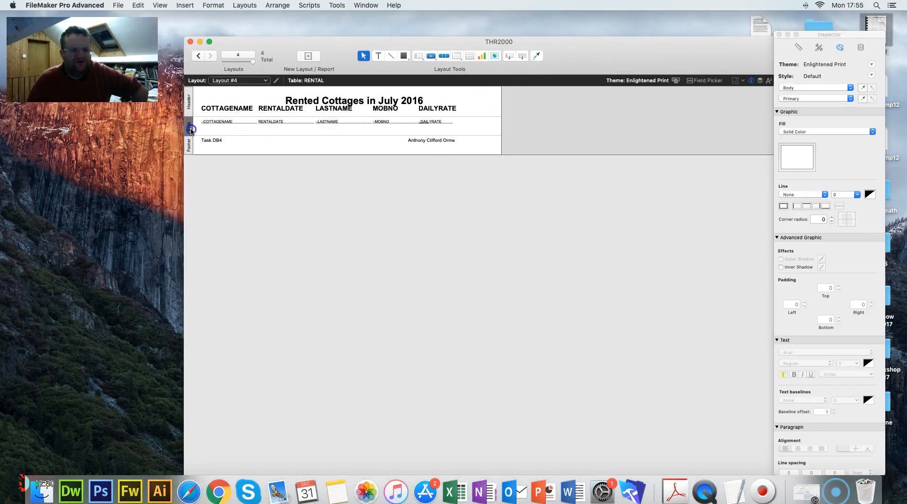
right_click(191, 132)
click(242, 135)
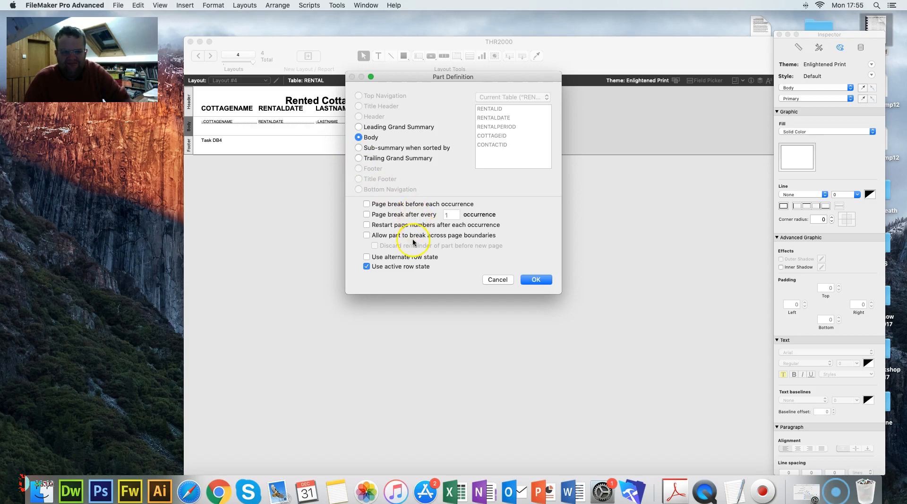
click(498, 280)
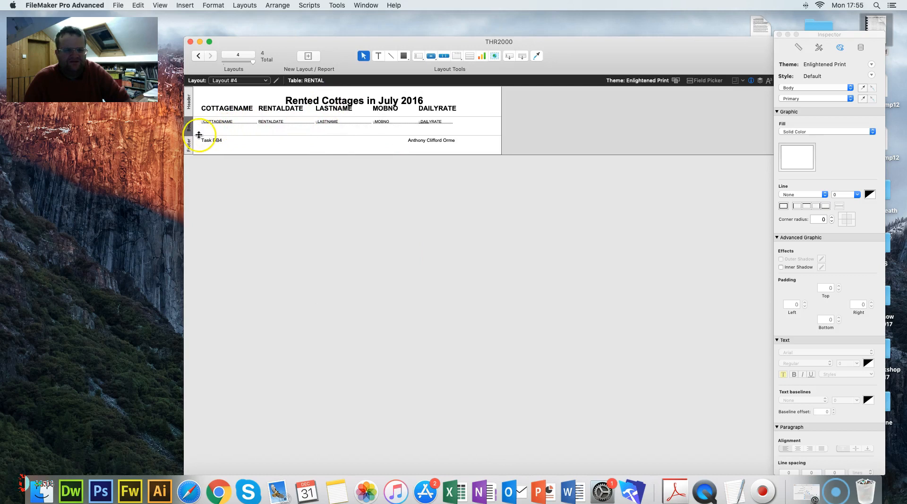
- Shrink the Body part to end just below its row of fields and save the layout changes
drag(208, 134, 206, 126)
click(249, 125)
scroll(599, 109, down, 3)
drag(580, 44, 520, 82)
click(733, 106)
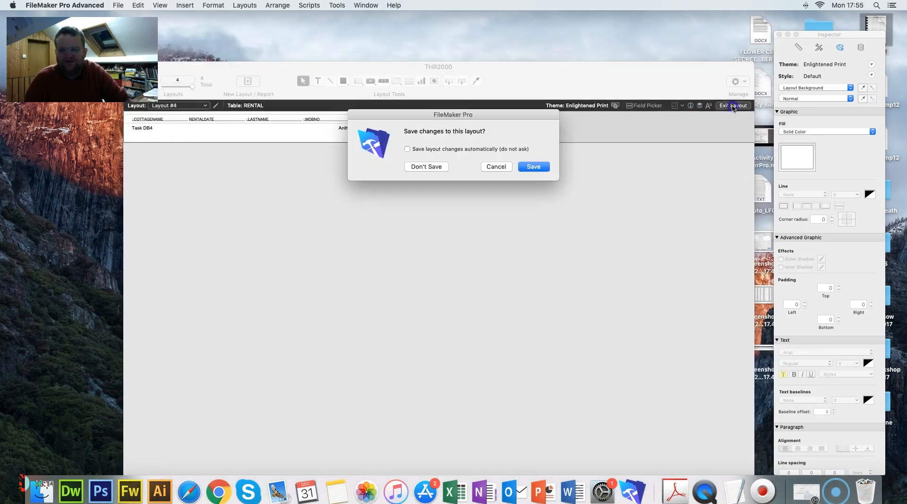
click(539, 166)
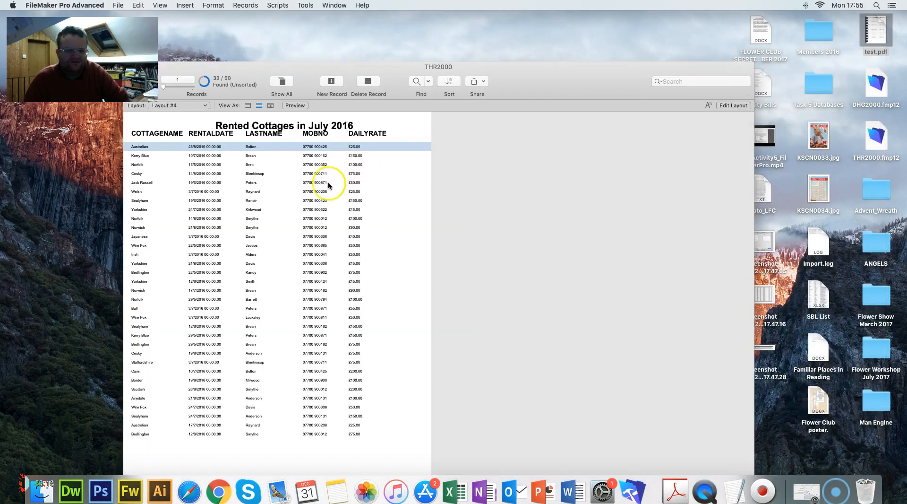
- Examine the whole report list from the title to the footer to check that it fits on one page
scroll(277, 220, down, 1)
scroll(277, 220, up, 1)
scroll(277, 220, down, 1)
scroll(277, 219, up, 1)
drag(310, 66, 384, 15)
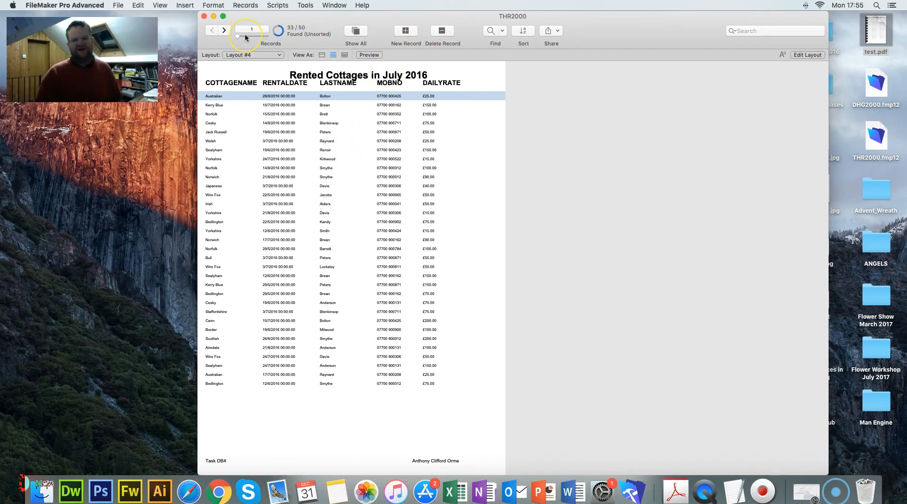
- Switch to the exam paper PDF and reread the requirements of Task DB4 and Task DB3 part (b), returning to FileMaker
key(ctrl+Right)
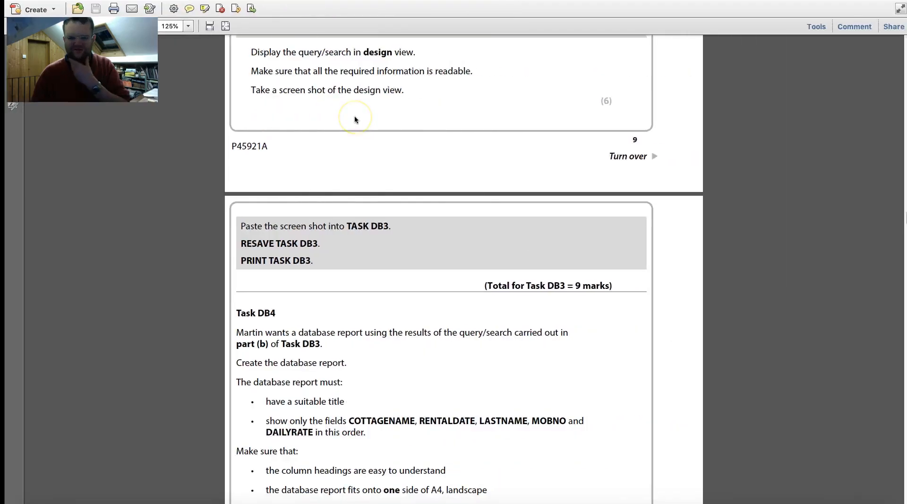
scroll(355, 119, down, 3)
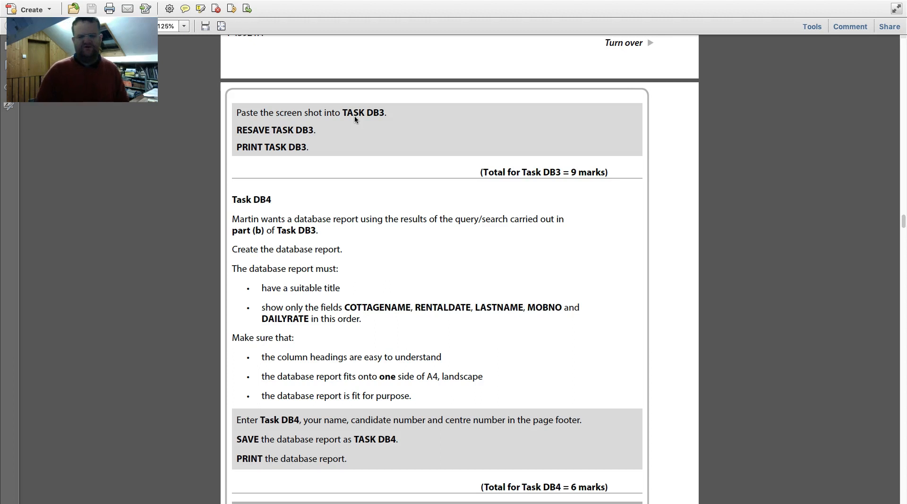
scroll(355, 118, up, 4)
scroll(355, 118, up, 2)
scroll(356, 118, up, 2)
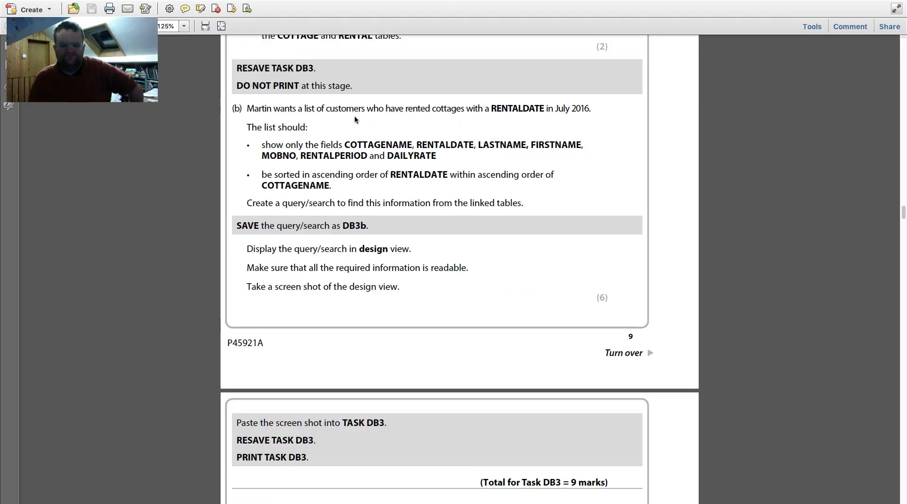
key(ctrl+Left)
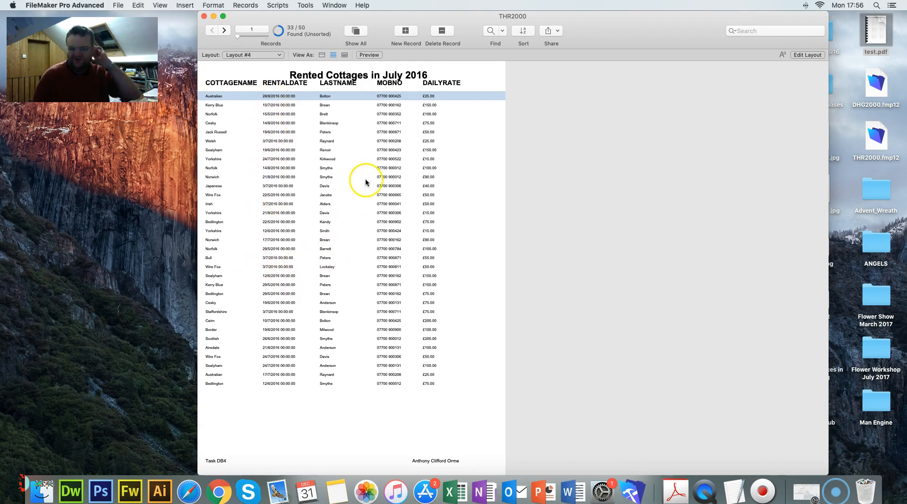
- Modify the last find so the RENTALDATE range ends on 30/07/2016, perform it and check the rental dates listed
click(504, 32)
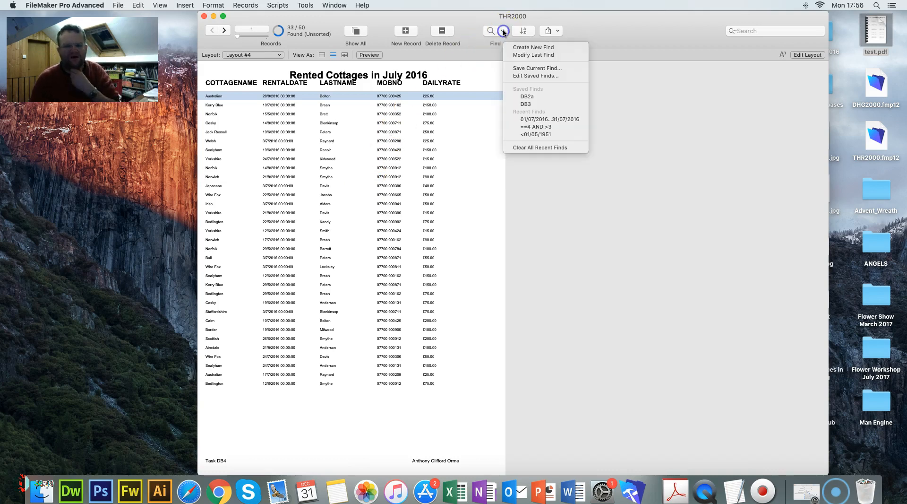
click(533, 55)
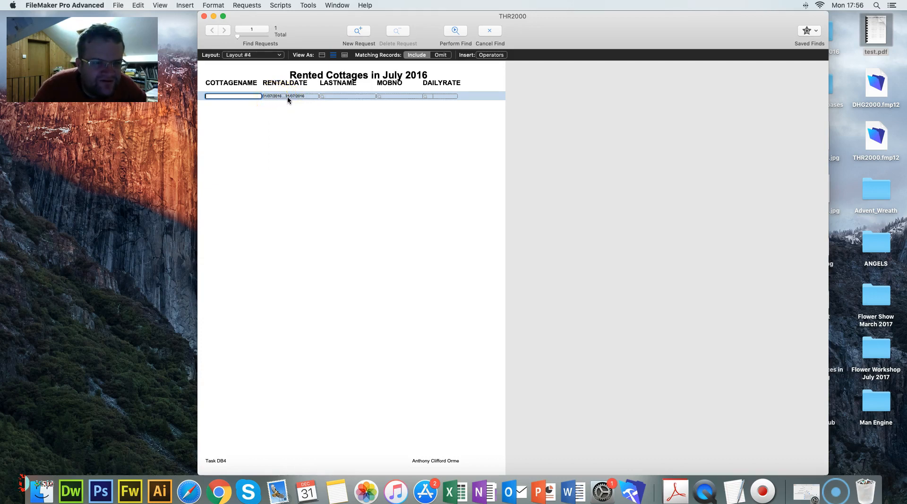
click(20, 487)
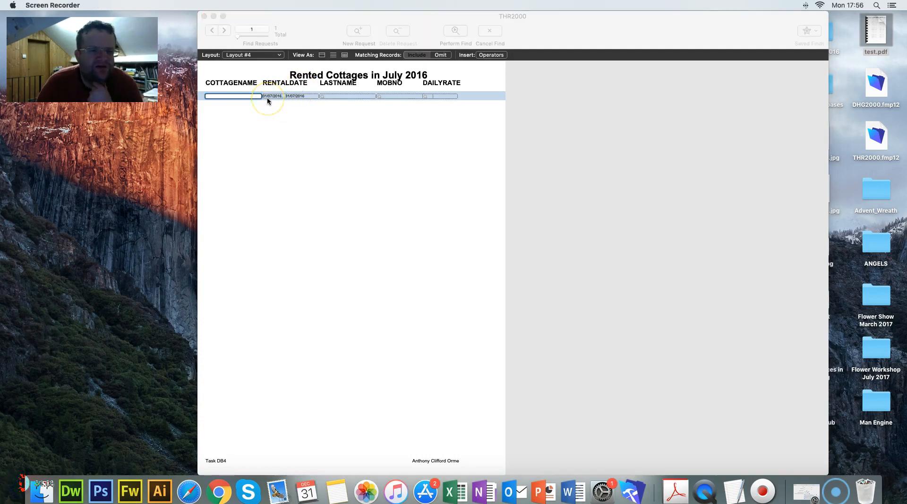
click(289, 97)
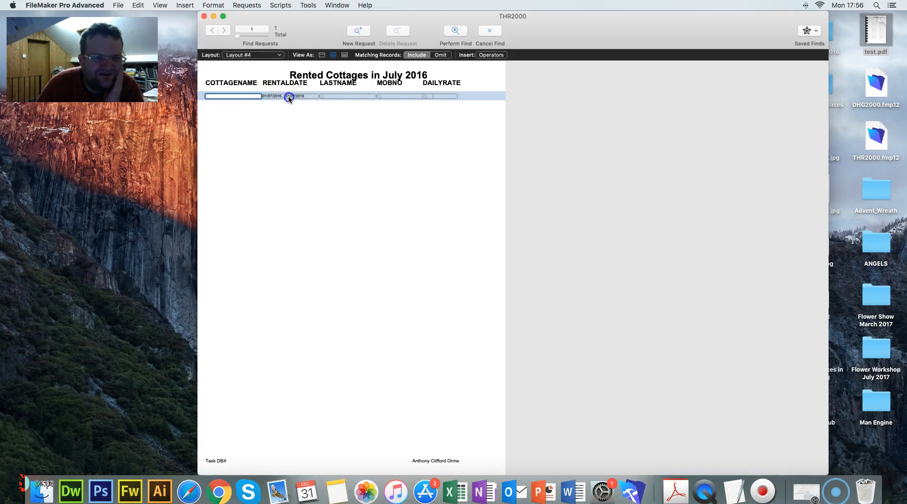
click(290, 97)
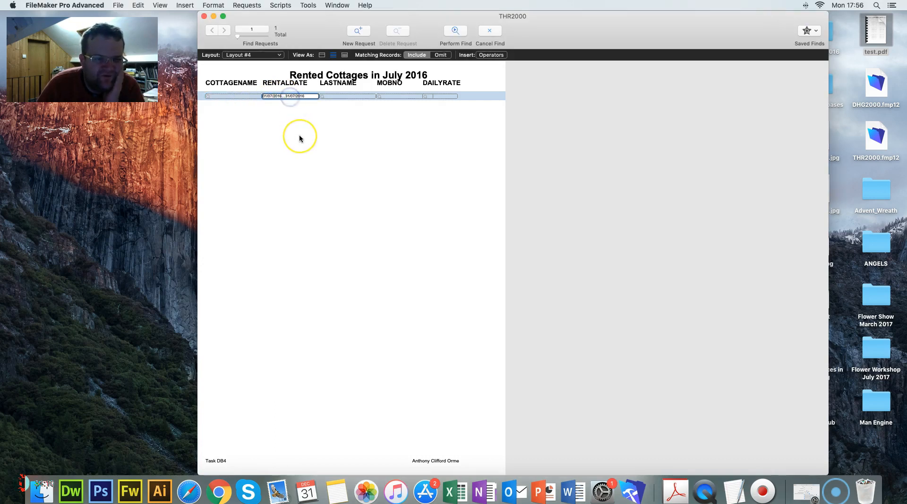
key(BackSpace)
text(0)
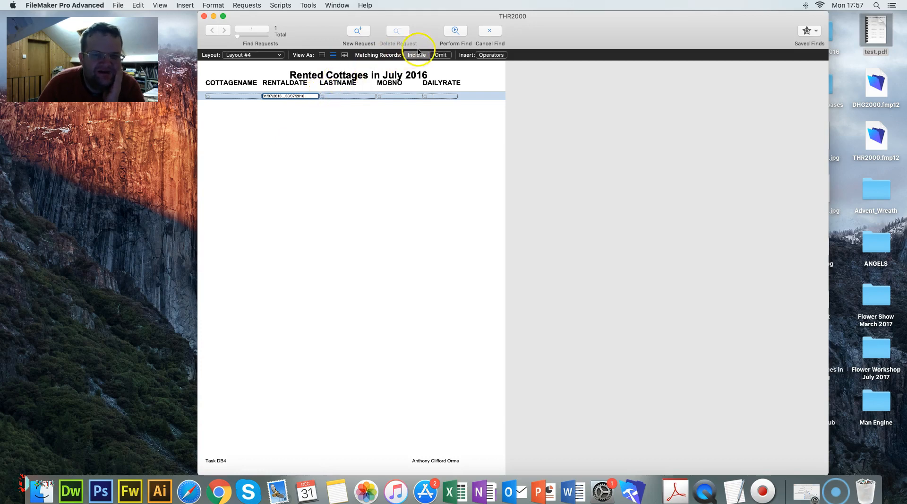
click(460, 32)
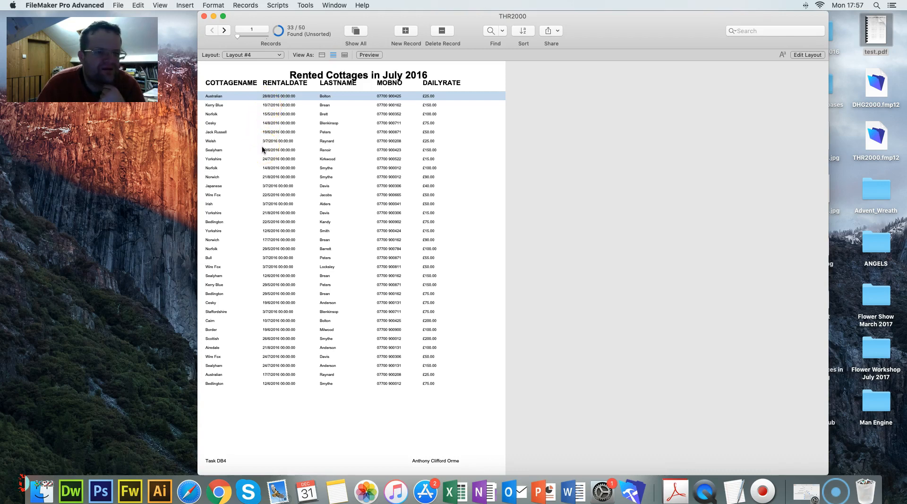
scroll(301, 109, down, 1)
scroll(307, 104, up, 1)
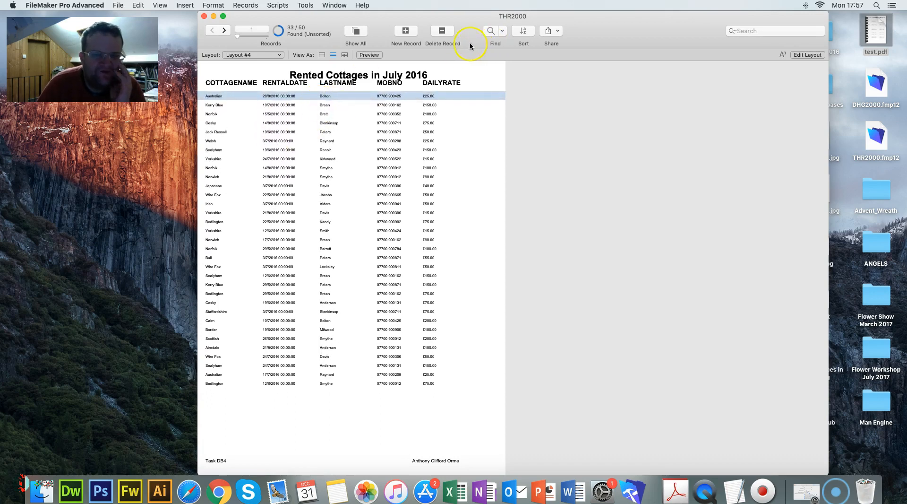
- Reopen the last find request and cut its RENTALDATE criterion down to the month and year, 07/2016
click(502, 30)
click(517, 53)
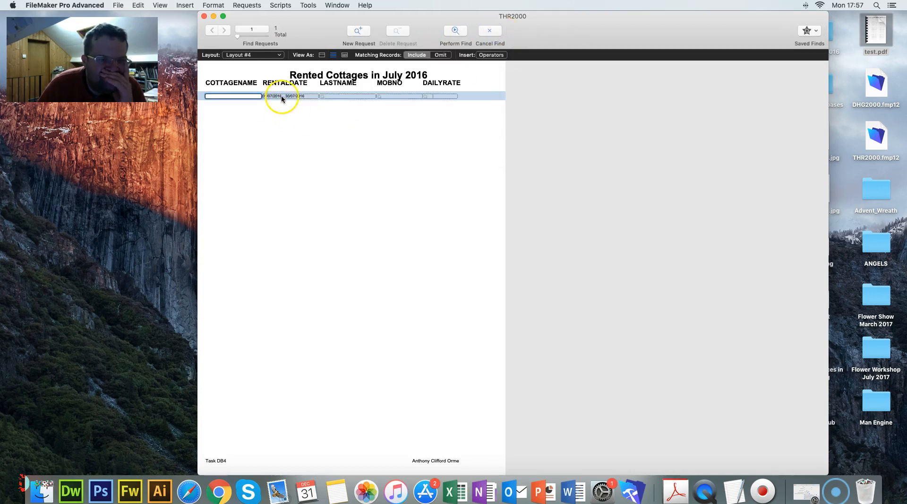
click(285, 96)
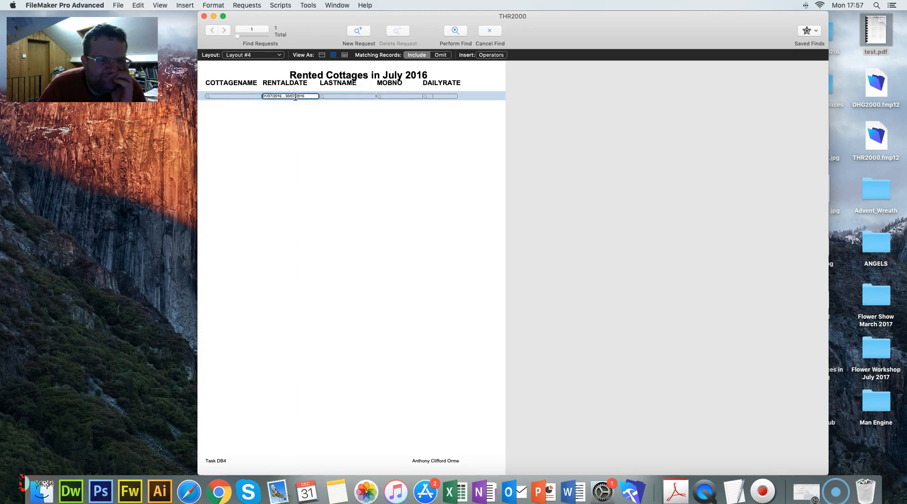
click(422, 56)
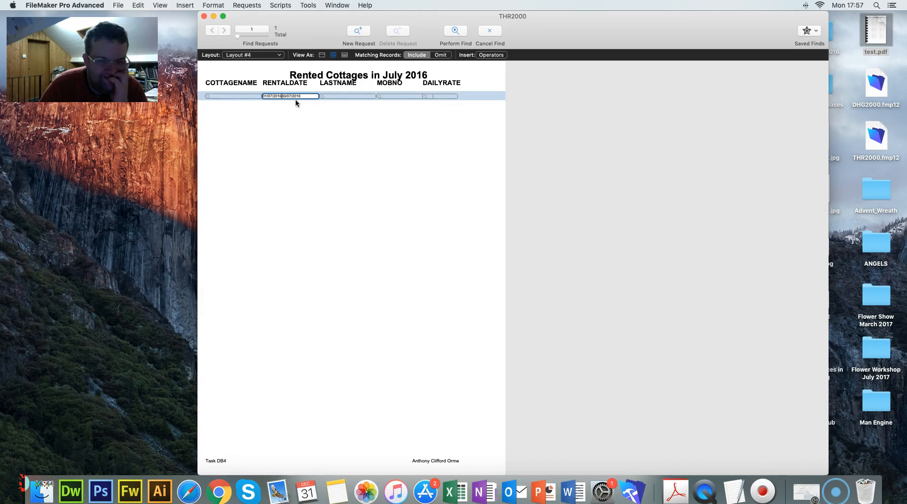
click(491, 55)
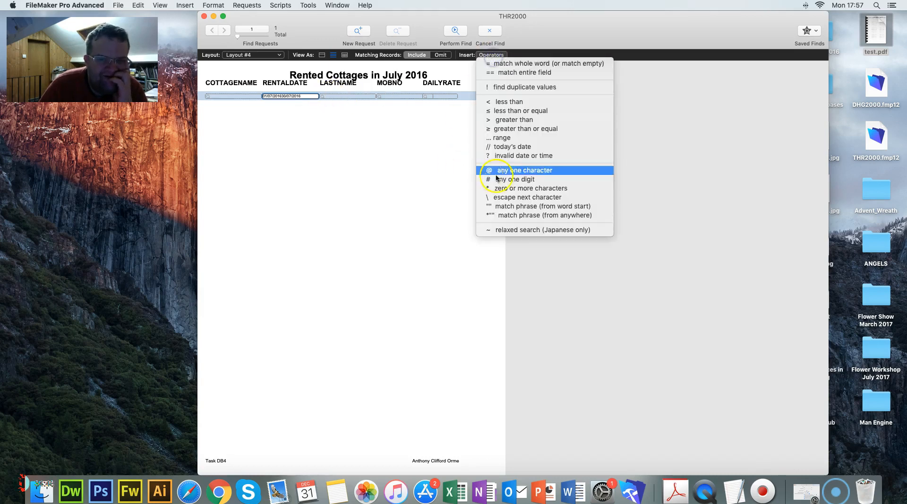
click(294, 97)
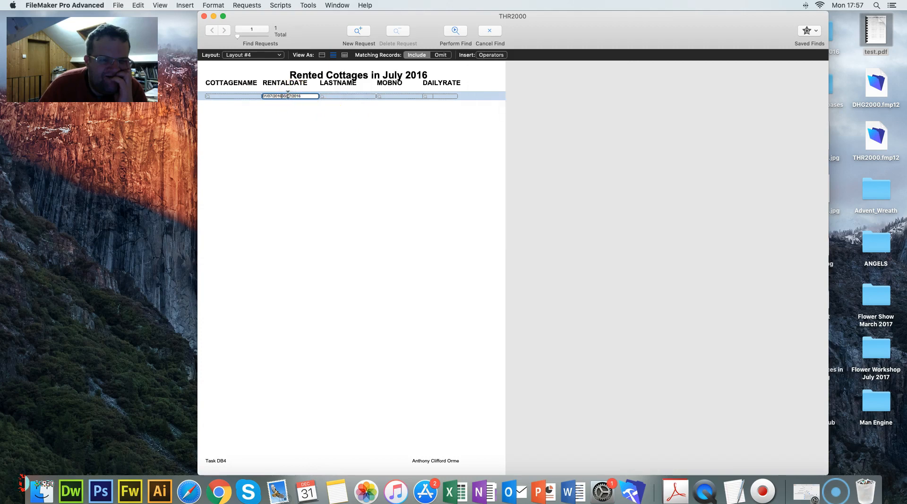
drag(286, 95, 268, 95)
click(280, 96)
click(287, 96)
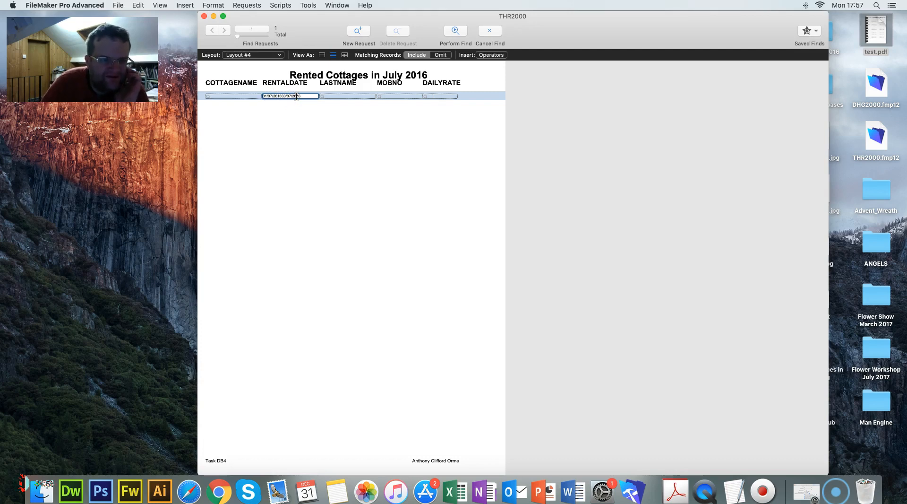
key(BackSpace)
key(BackSpace)
key(BackSpace)
key(BackSpace)
key(BackSpace)
key(BackSpace)
key(BackSpace)
key(BackSpace)
key(BackSpace)
key(BackSpace)
key(BackSpace)
key(BackSpace)
click(339, 77)
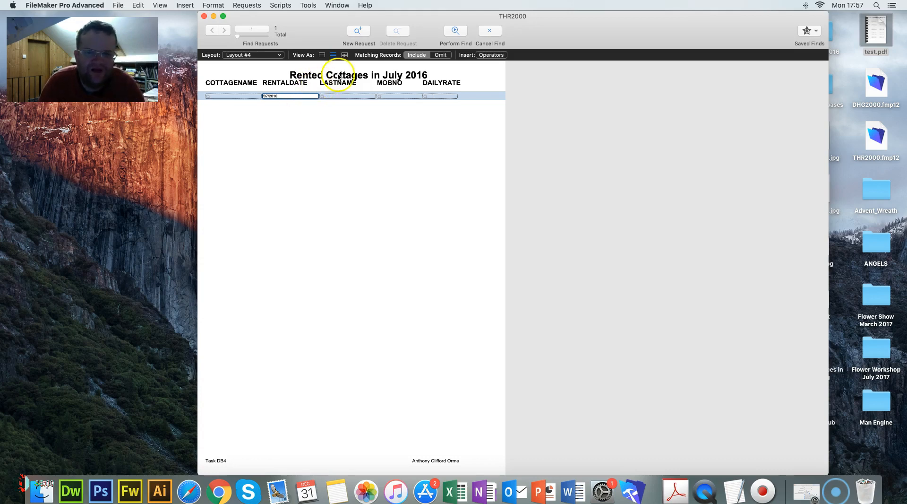
- Try a find with the "any one character" operator @ standing for the day in the RENTALDATE criterion
click(491, 55)
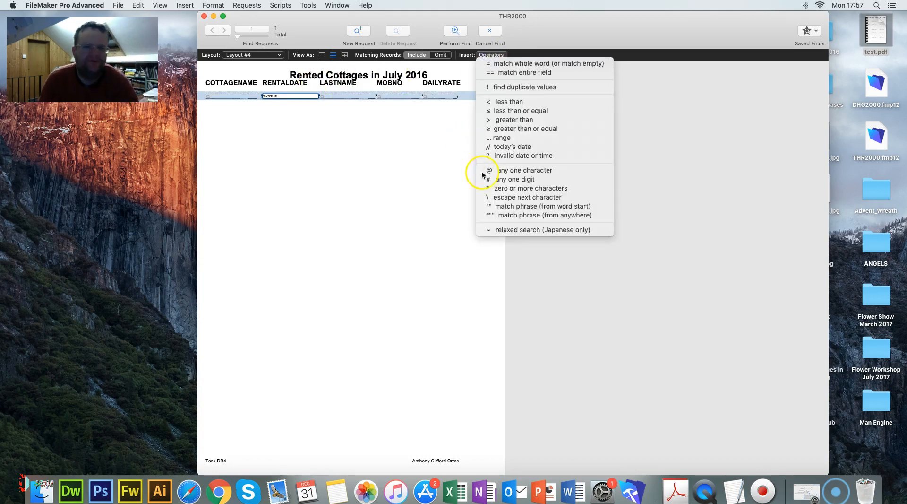
click(504, 170)
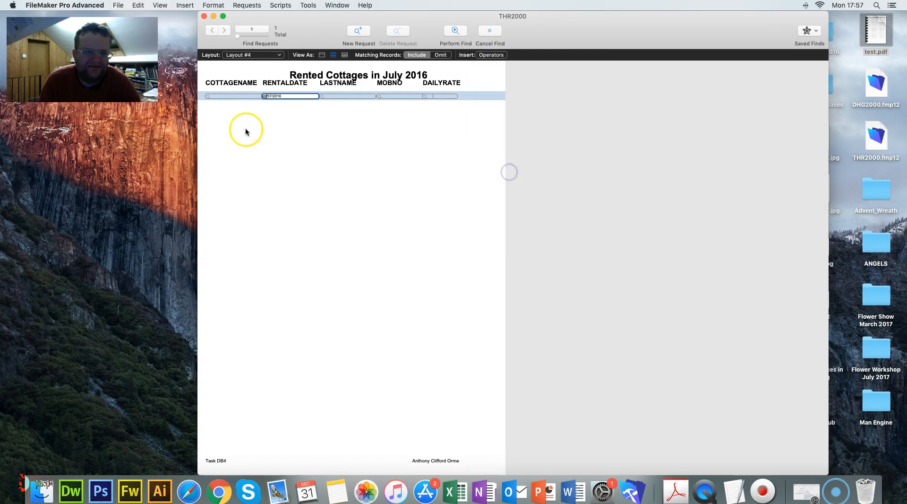
click(455, 31)
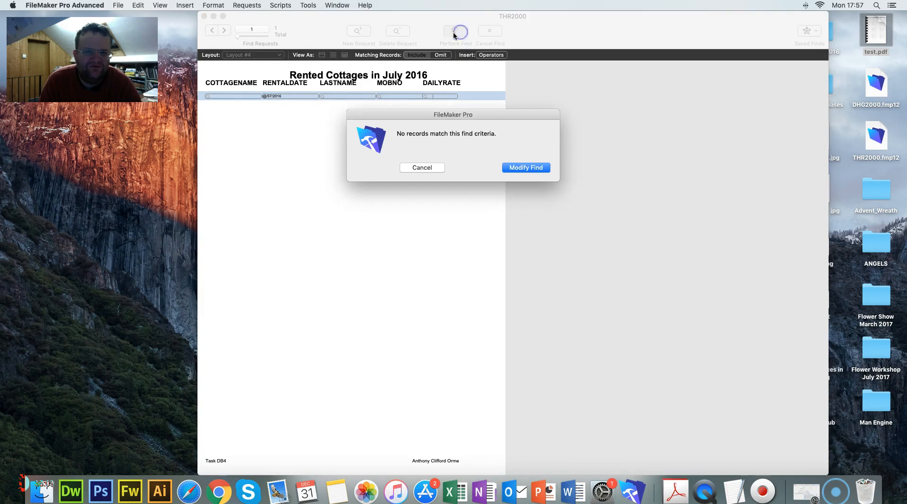
- Modify the find to use a single * instead of @ for the day in RENTALDATE and perform it
click(514, 169)
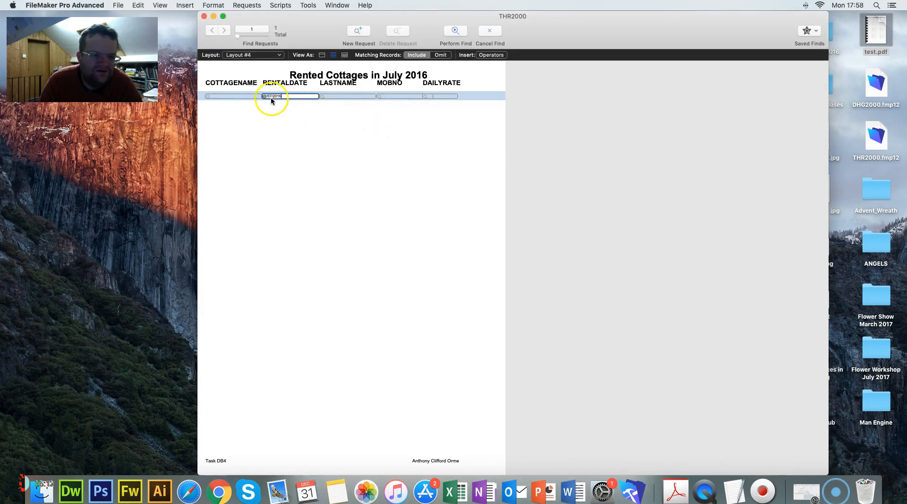
key(BackSpace)
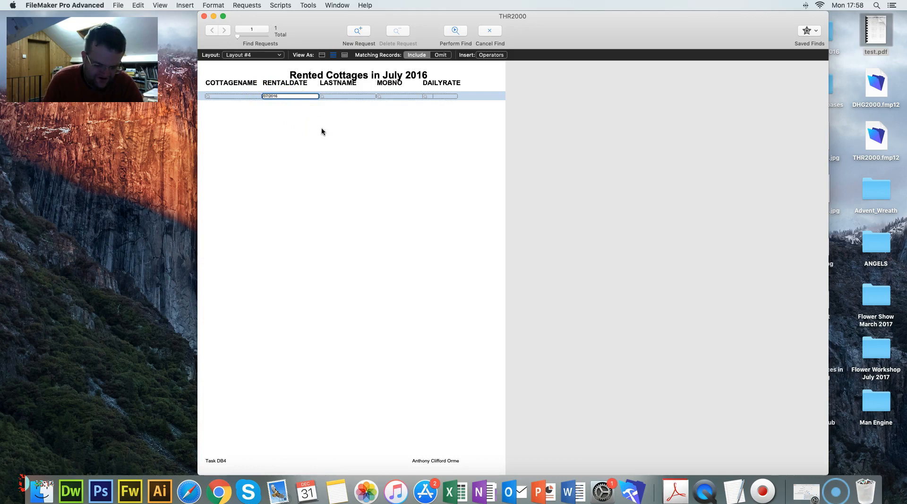
text(*)
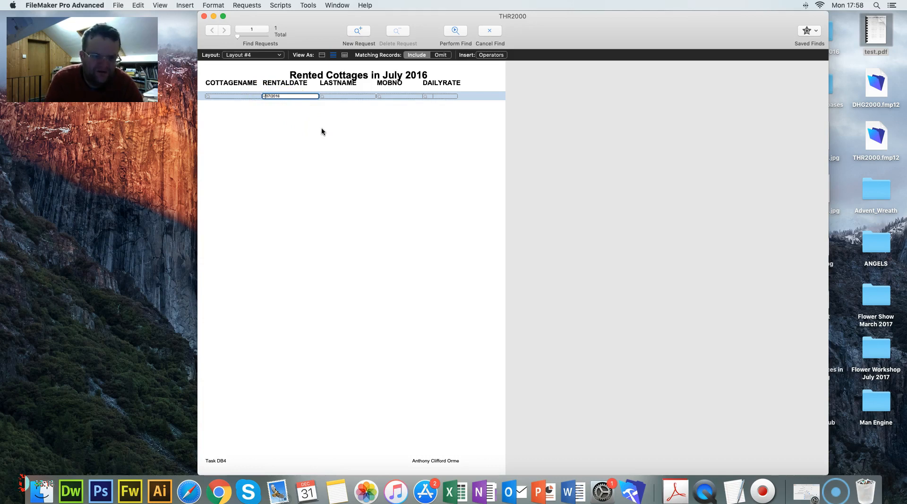
key(BackSpace)
text(*)
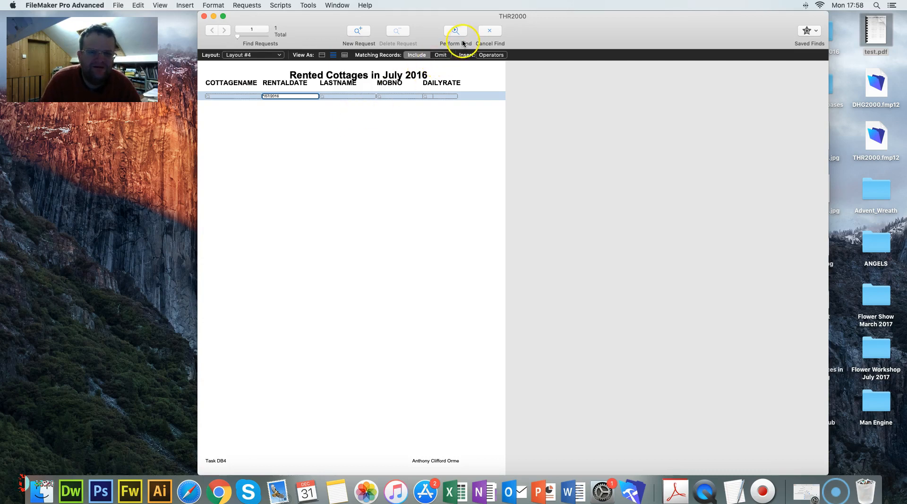
click(456, 34)
- Modify the find again with a second * for the day in the RENTALDATE criterion and perform it
click(523, 169)
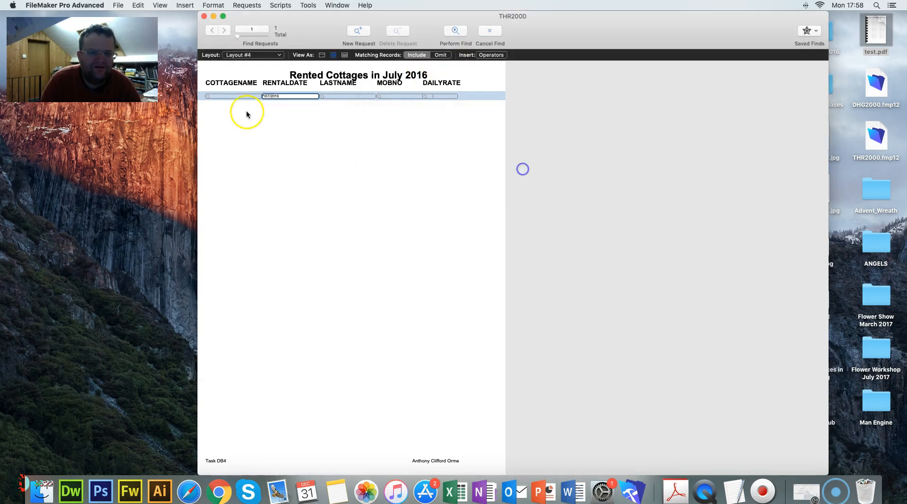
click(264, 97)
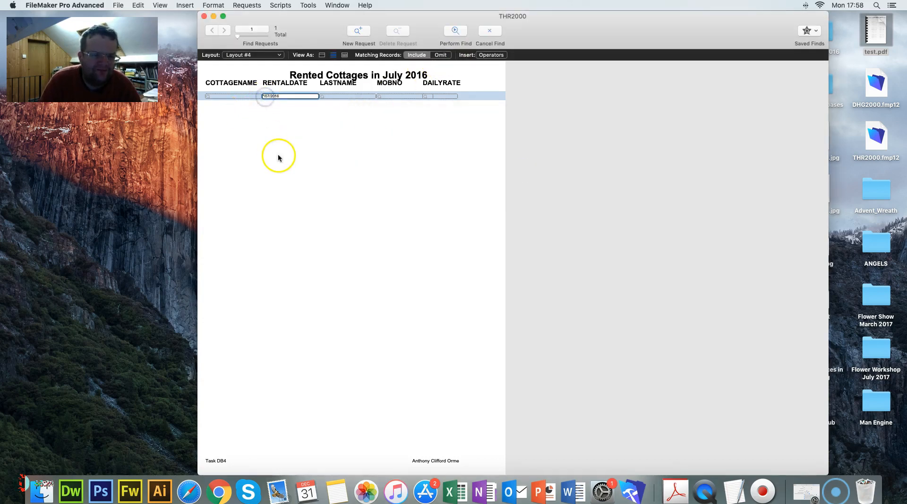
text(*)
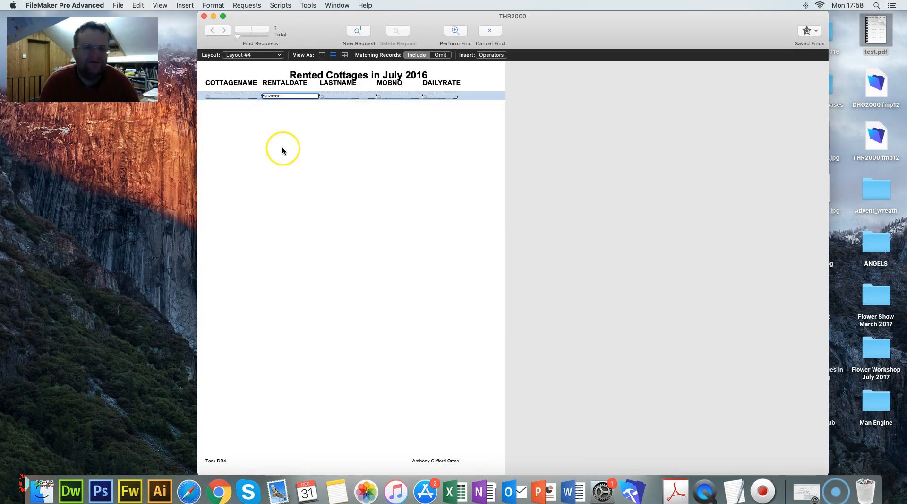
click(449, 30)
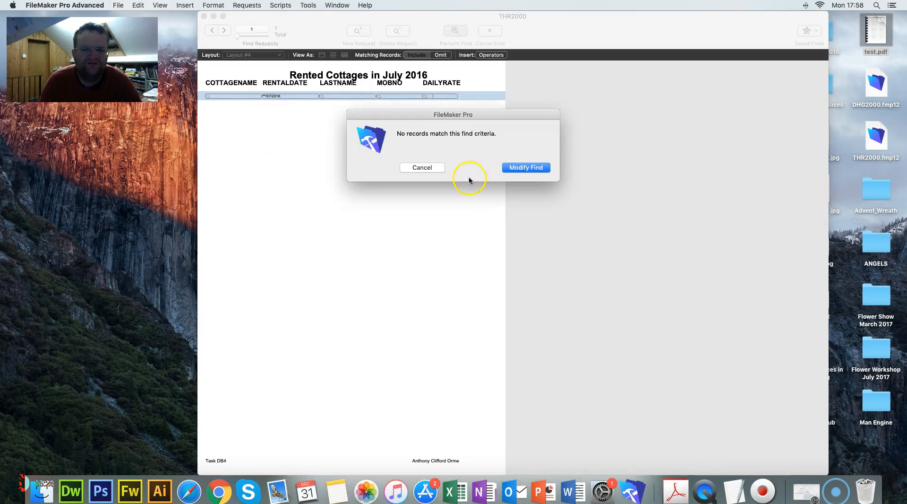
- Modify the find again, replacing the wildcard day in the RENTALDATE criterion so it reads 01/07/2016
click(522, 168)
click(275, 87)
click(264, 96)
text(*)
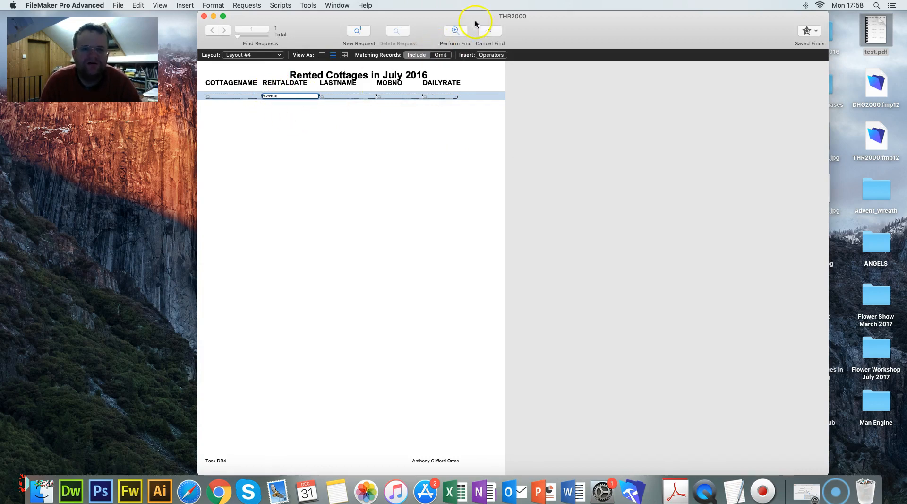
click(415, 56)
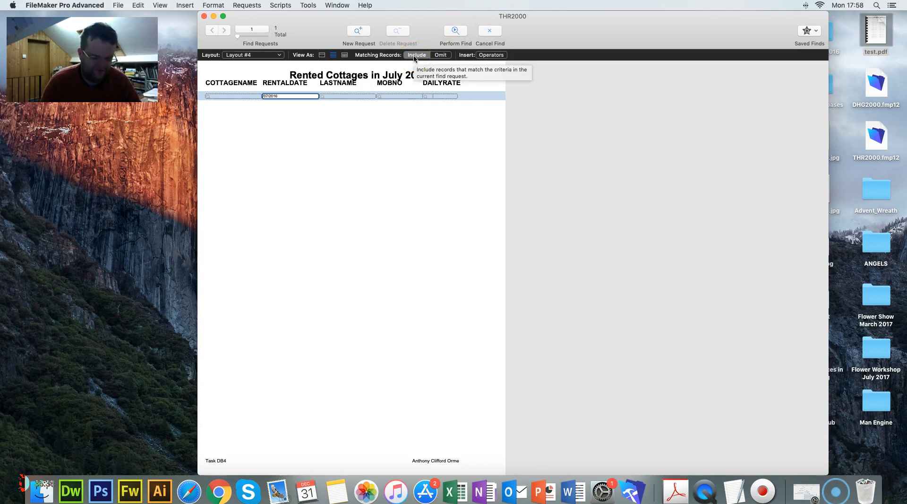
text(01/)
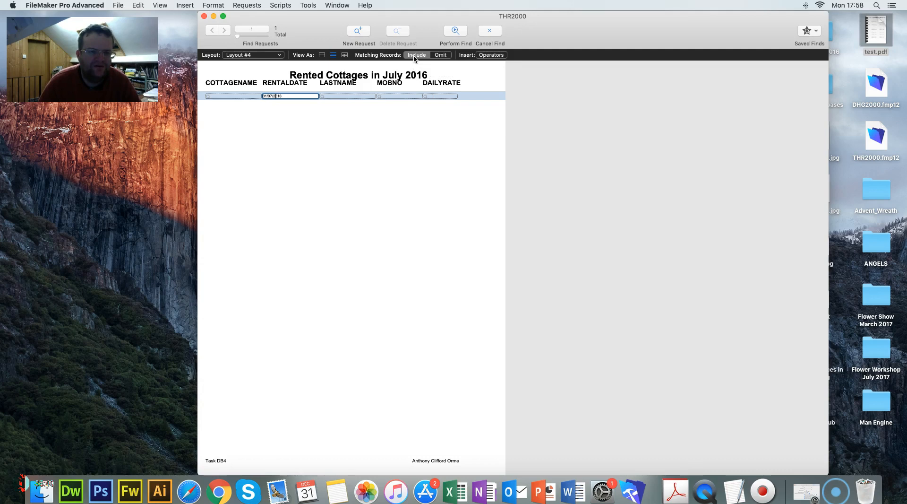
click(519, 20)
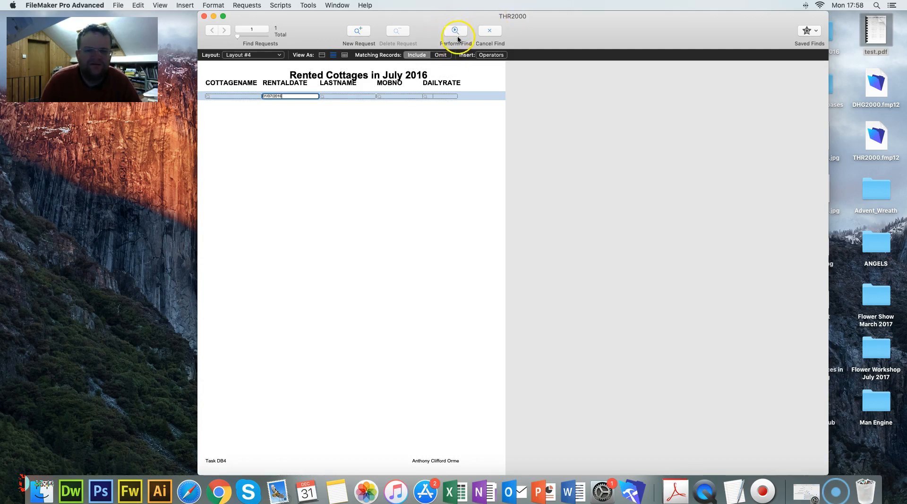
- Extend the RENTALDATE criterion with the range operator to 01/07/2016...31/07/2016 and perform the find
click(485, 55)
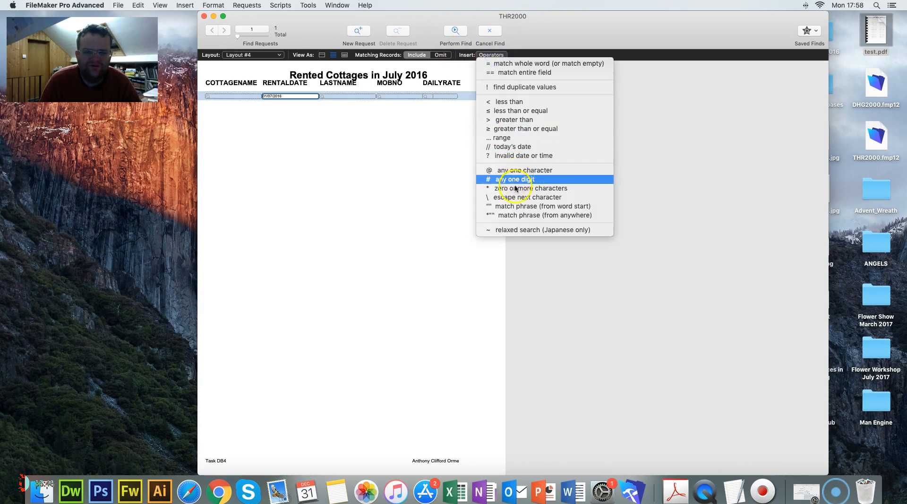
click(506, 138)
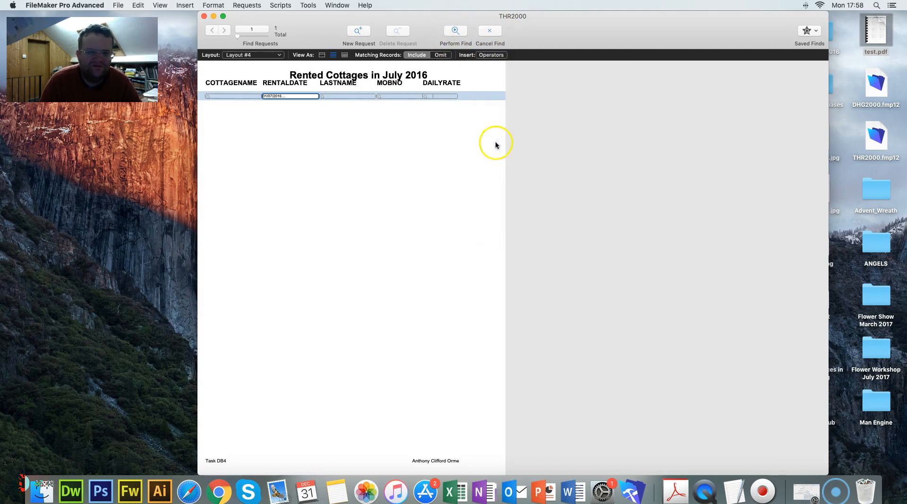
text(31)
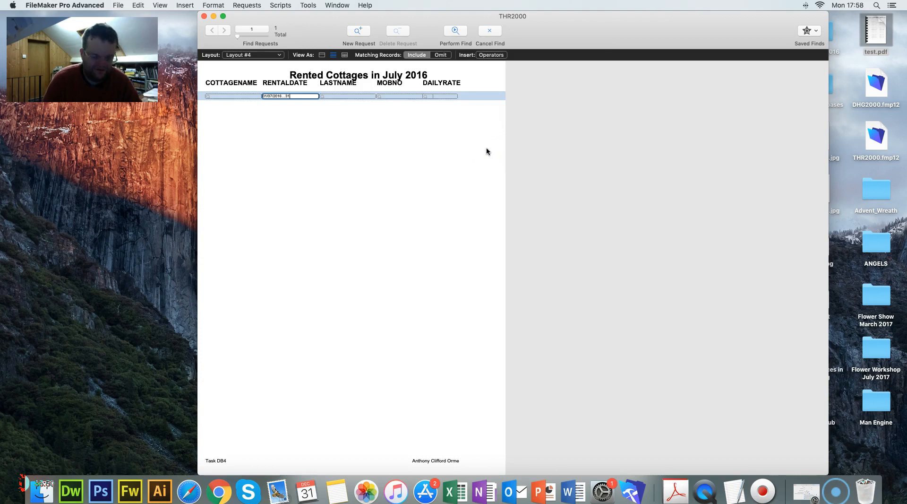
text(/0)
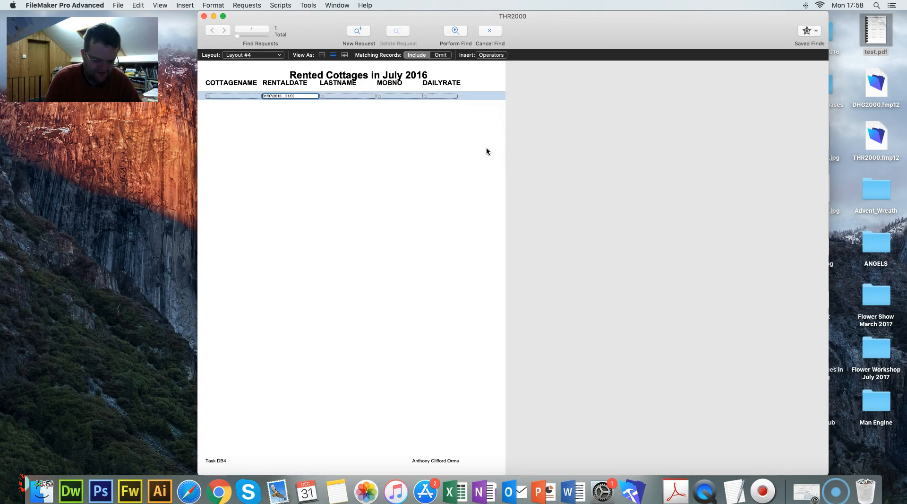
text(7/201)
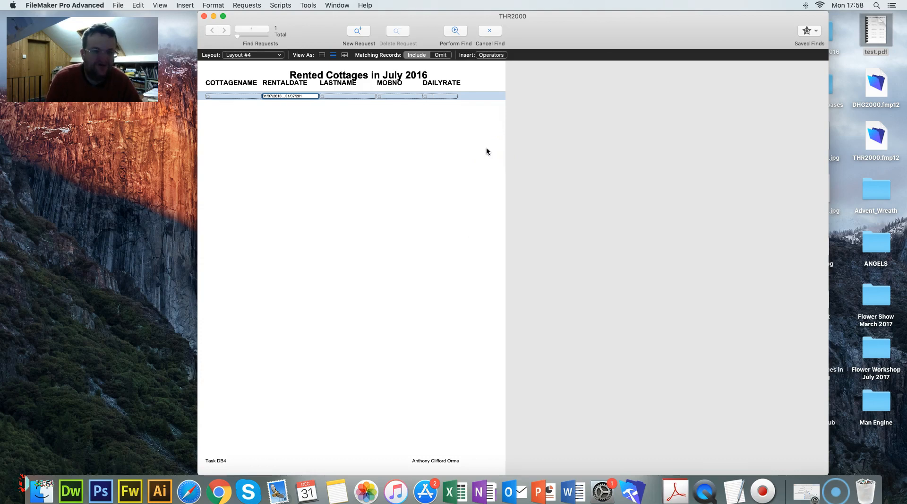
text(6)
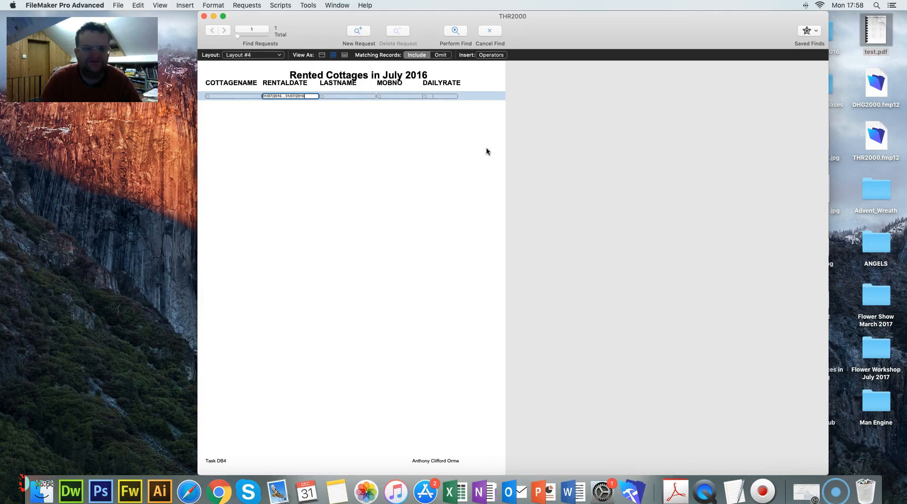
click(456, 31)
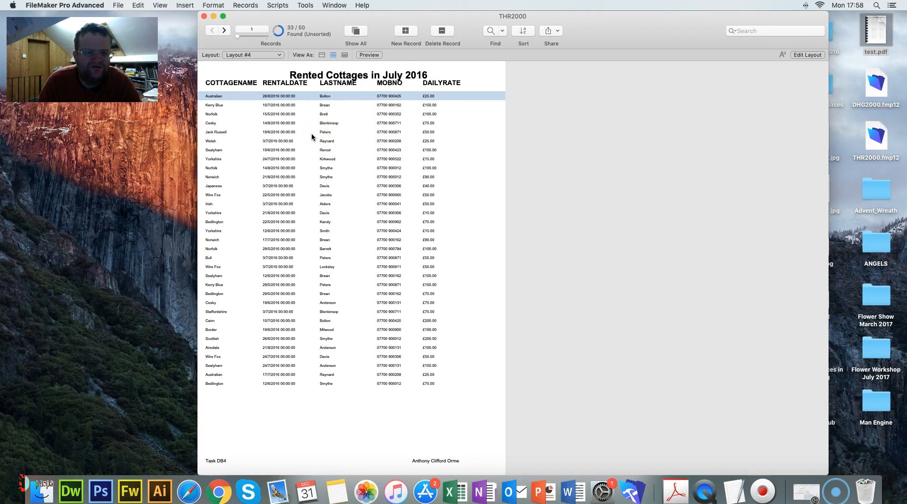
- Examine the RENTALDATE field's appearance and data formatting settings in the layout, and save the layout on leaving it
click(270, 114)
right_click(278, 114)
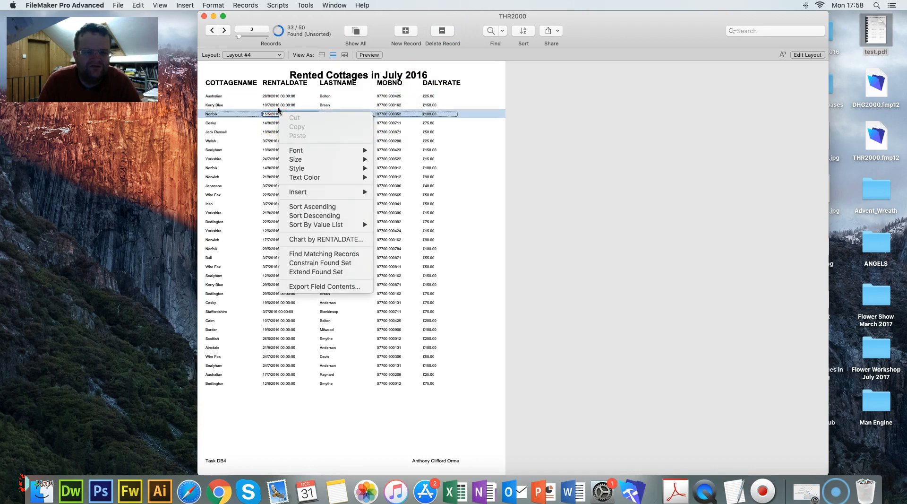
click(807, 56)
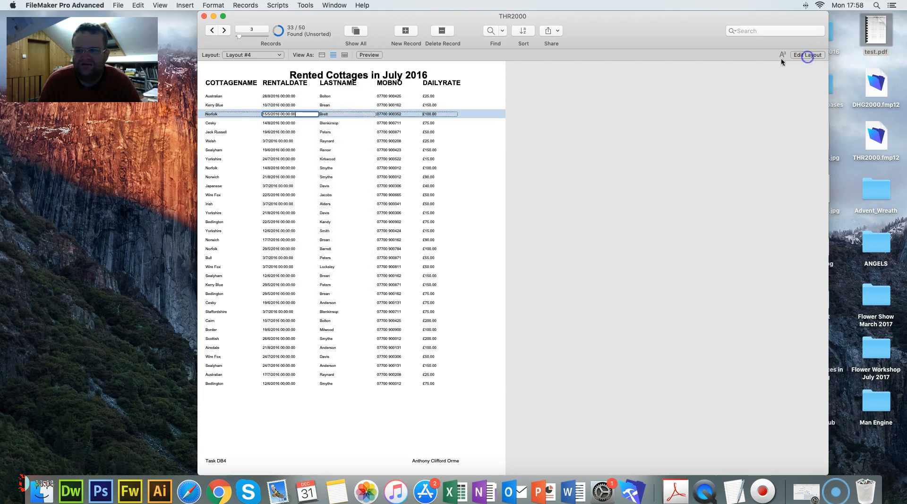
click(796, 58)
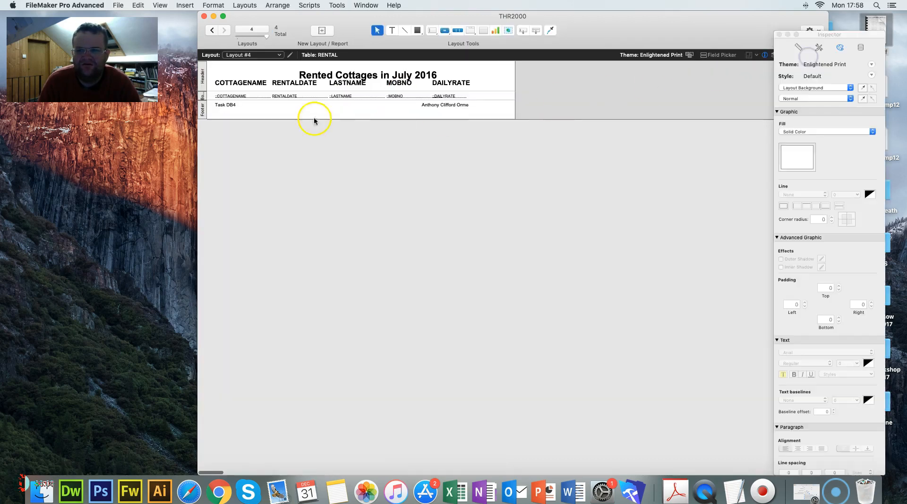
click(280, 97)
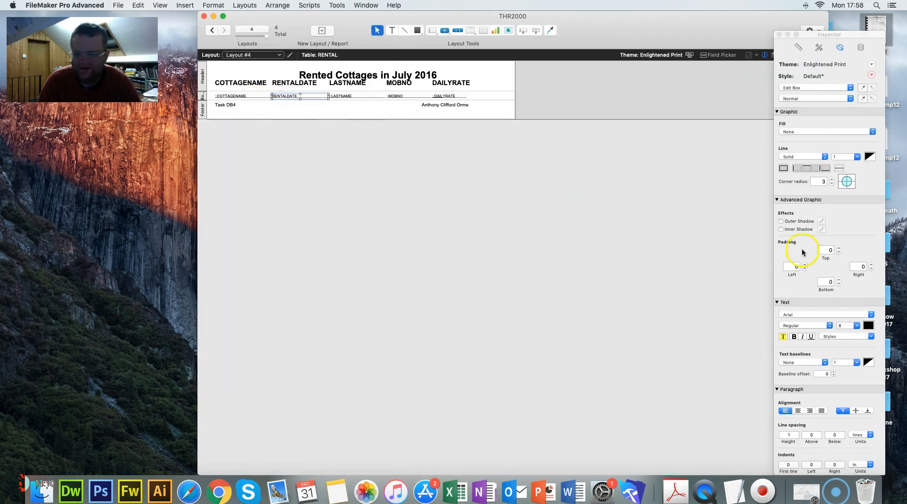
scroll(820, 271, down, 5)
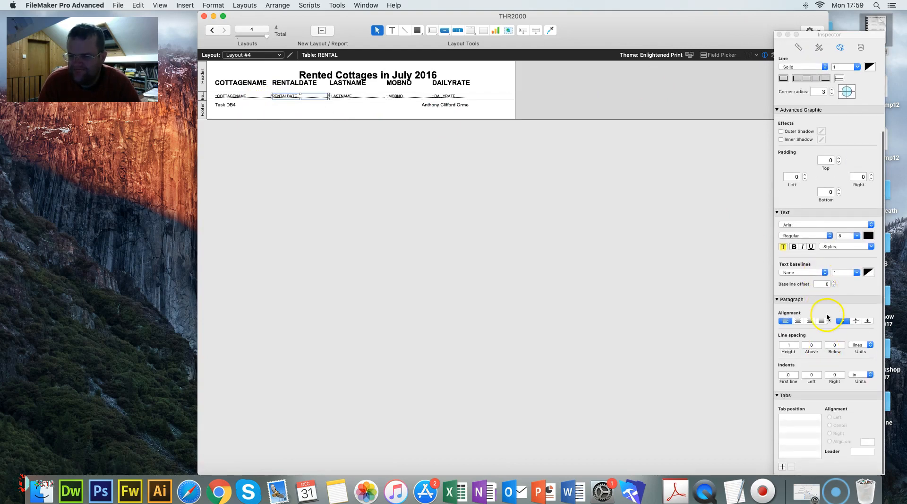
click(861, 51)
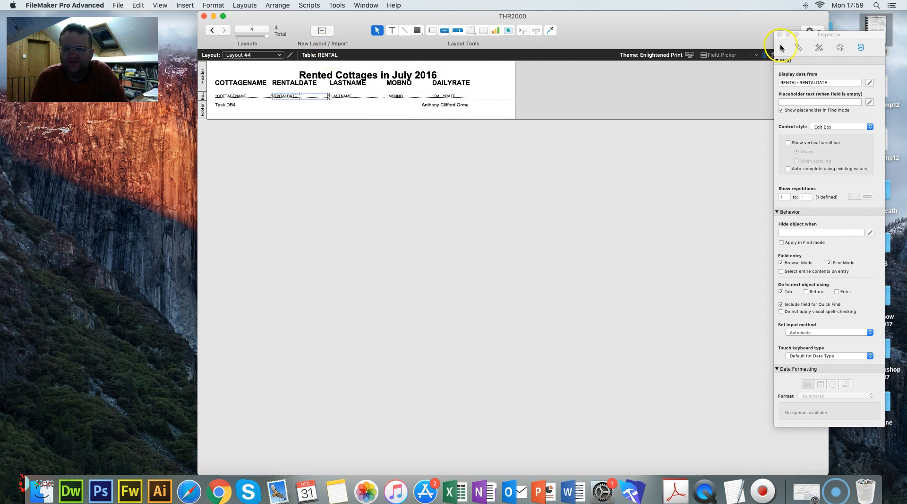
drag(812, 50, 821, 98)
click(807, 55)
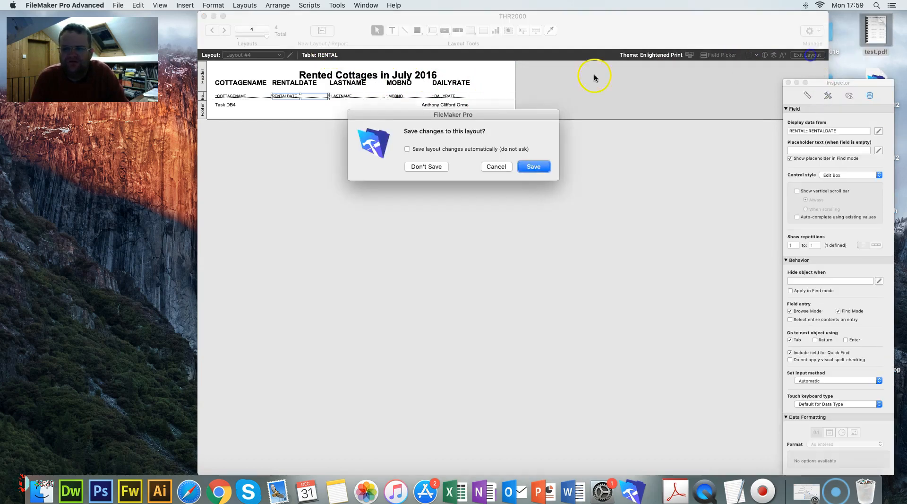
click(533, 167)
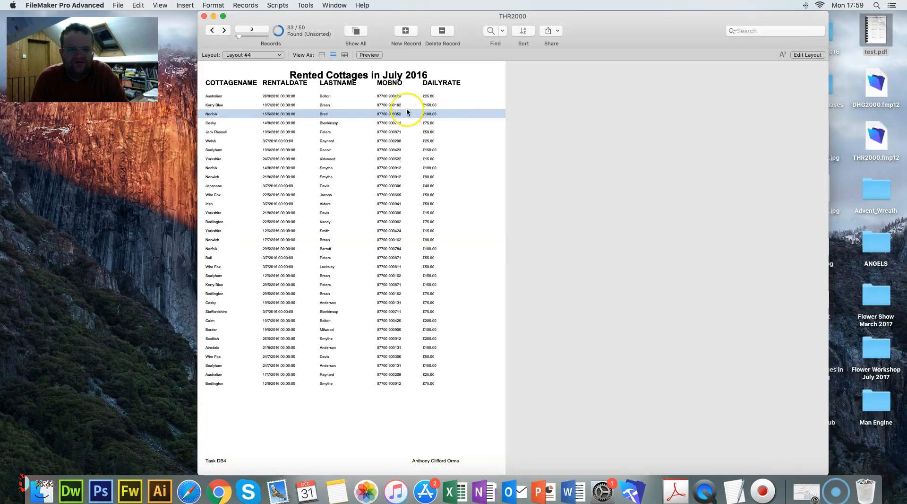
- Modify the last find to omit records matching the RENTALDATE range 01/07/2016...31/07/2016 and perform it
click(272, 96)
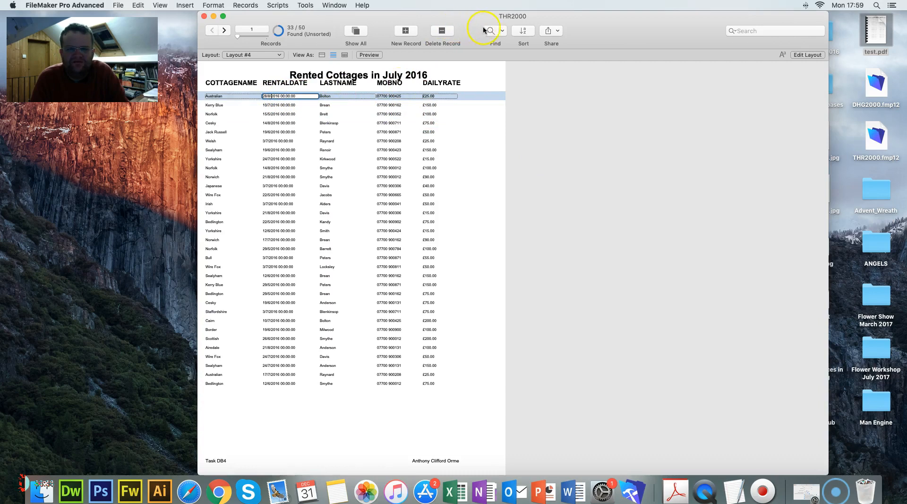
click(502, 31)
click(522, 52)
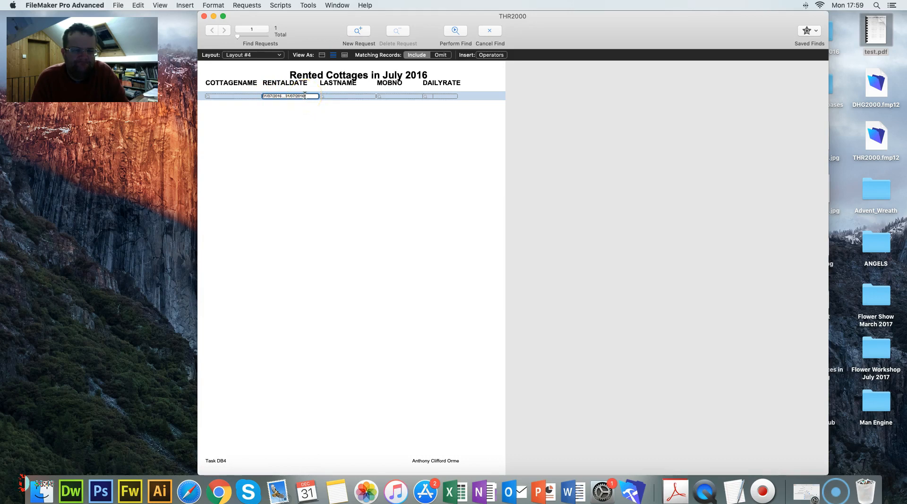
click(296, 95)
click(461, 30)
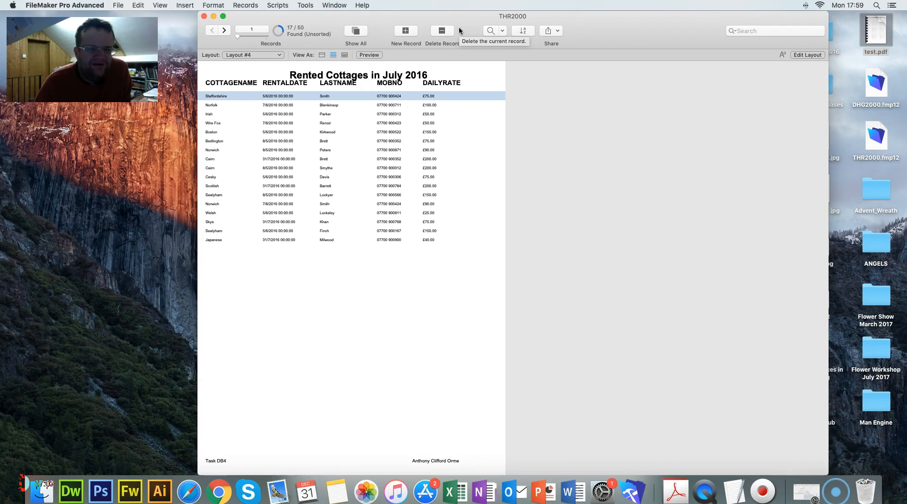
- Switch the last find back to including records in the 01/07/2016...31/07/2016 range and perform it
click(502, 31)
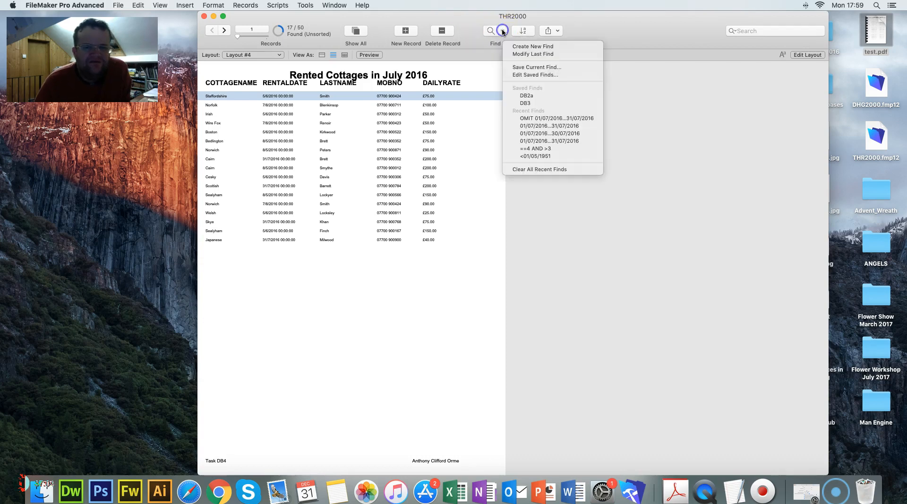
click(521, 54)
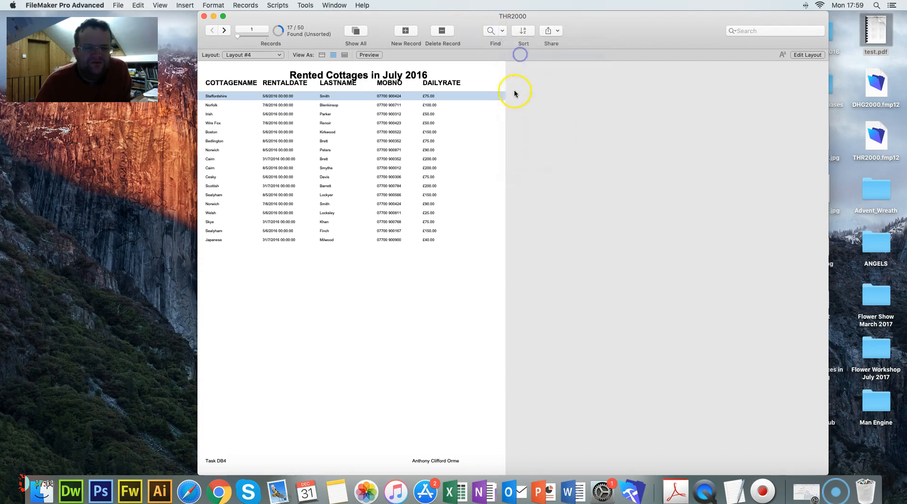
click(455, 31)
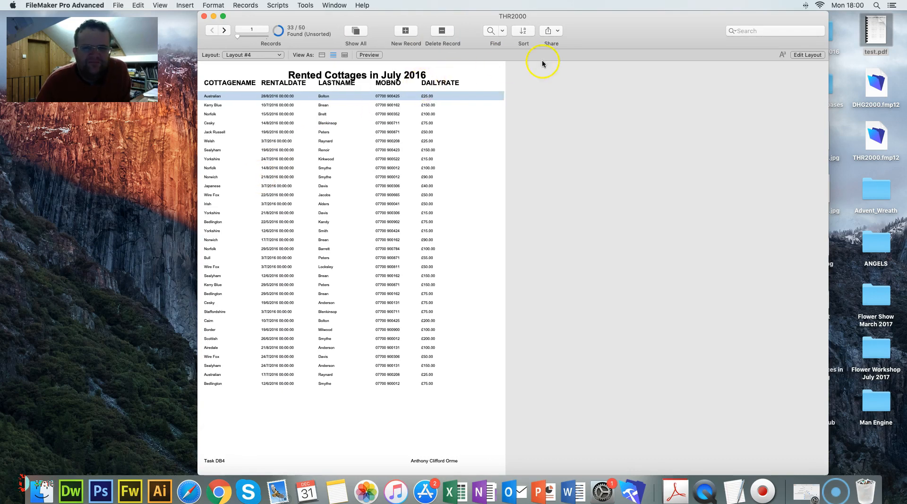
- Strip the leading zeros from the dates in the RENTALDATE range, making it 1/7/2016...31/7/2016, and perform the find
click(502, 31)
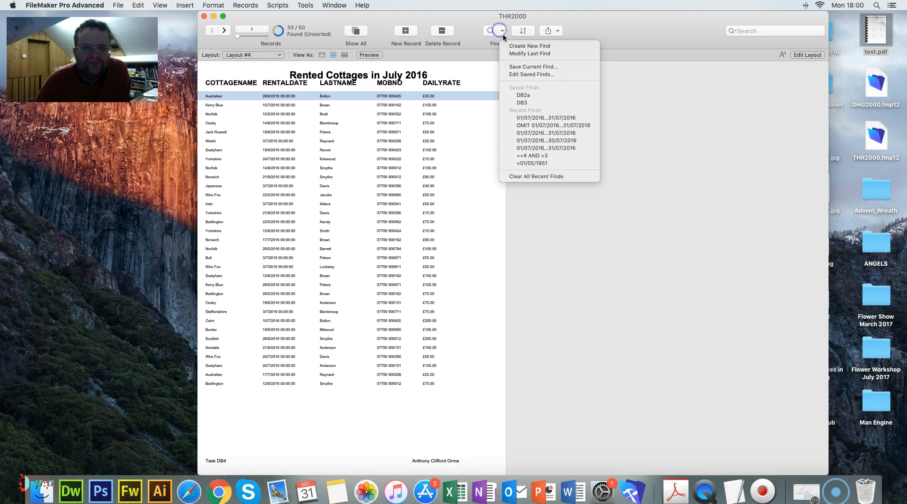
click(530, 54)
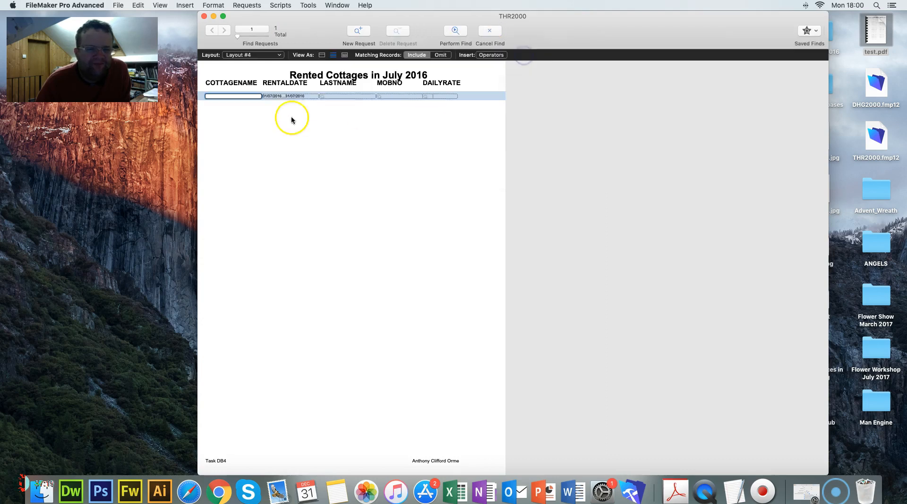
click(269, 96)
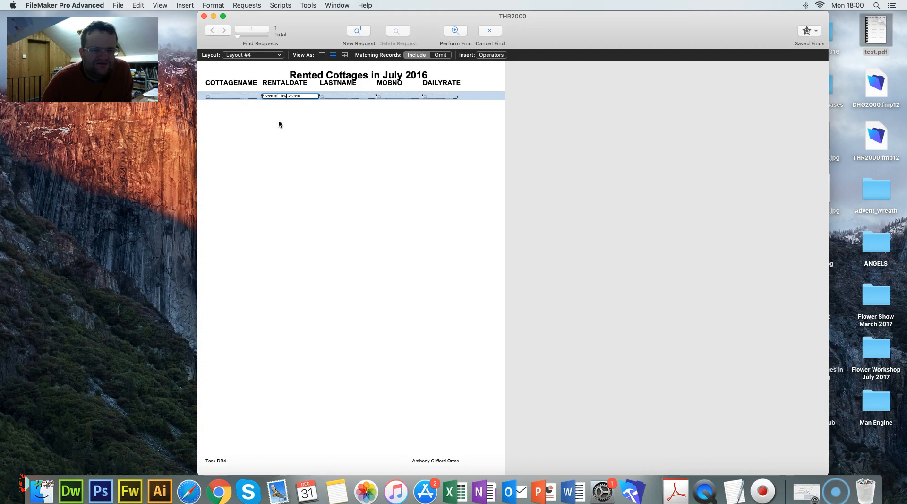
key(BackSpace)
click(452, 32)
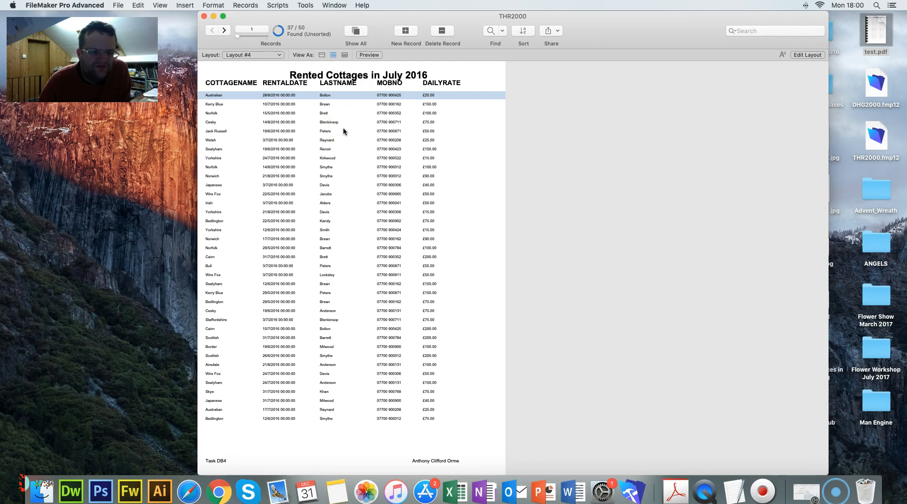
click(19, 481)
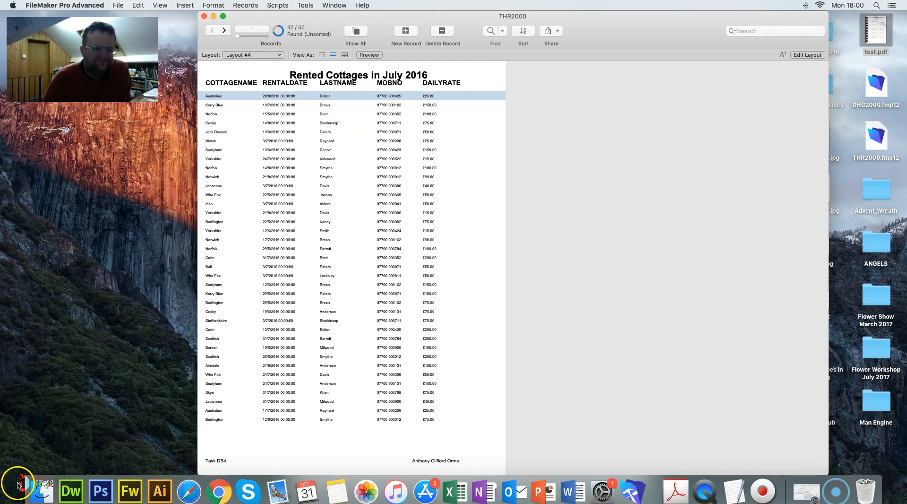
click(314, 272)
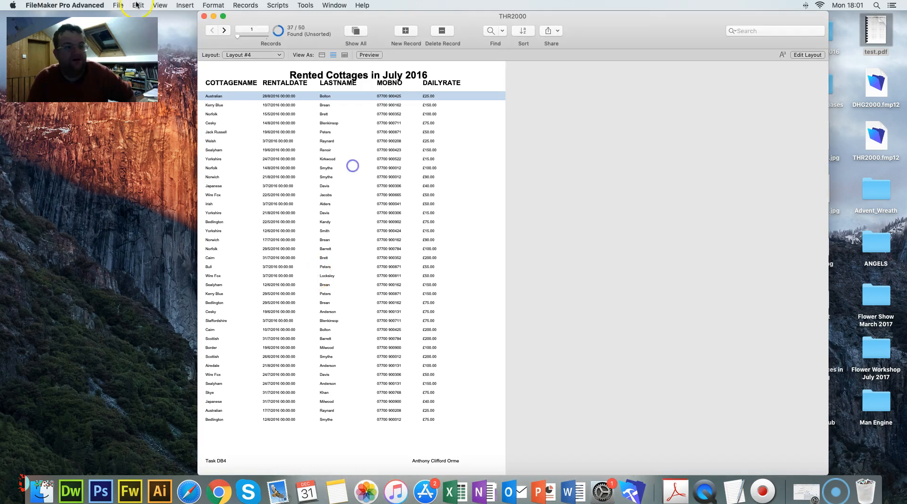
- In the database's field definitions, change the RENTAL table's RENTALDATE field type to Date
click(118, 5)
click(156, 90)
click(251, 91)
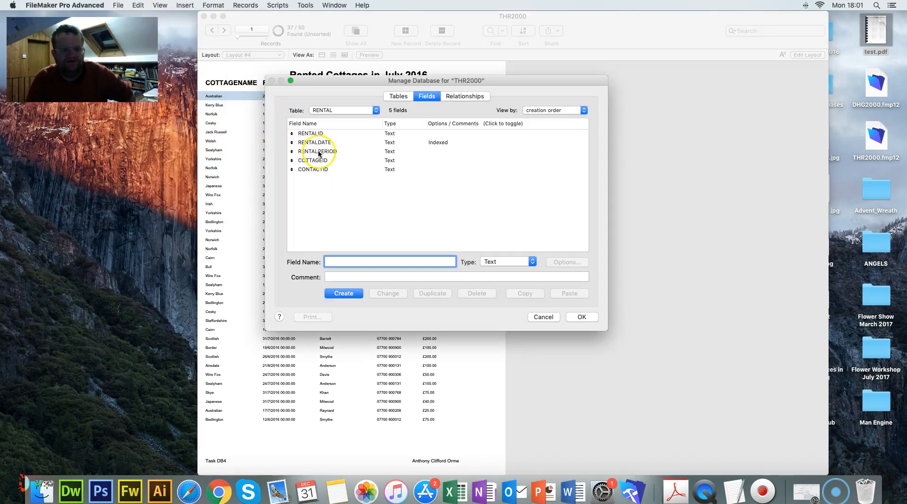
click(321, 143)
click(398, 142)
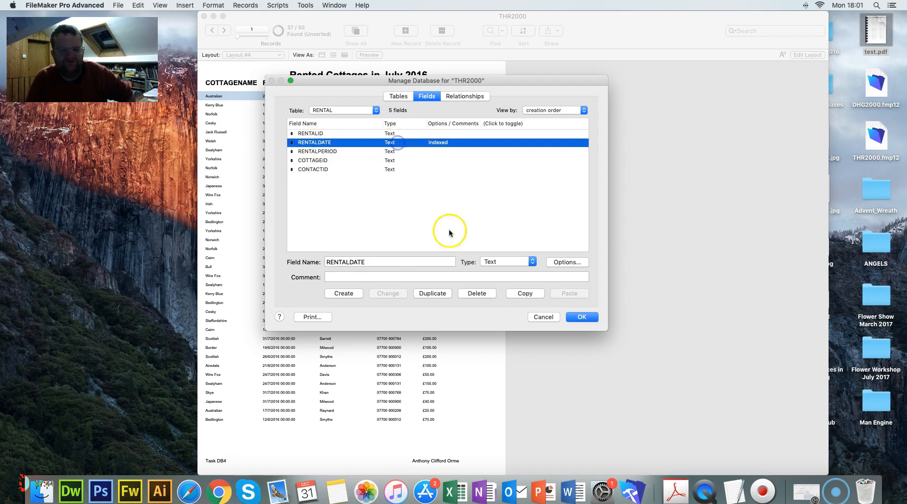
click(520, 262)
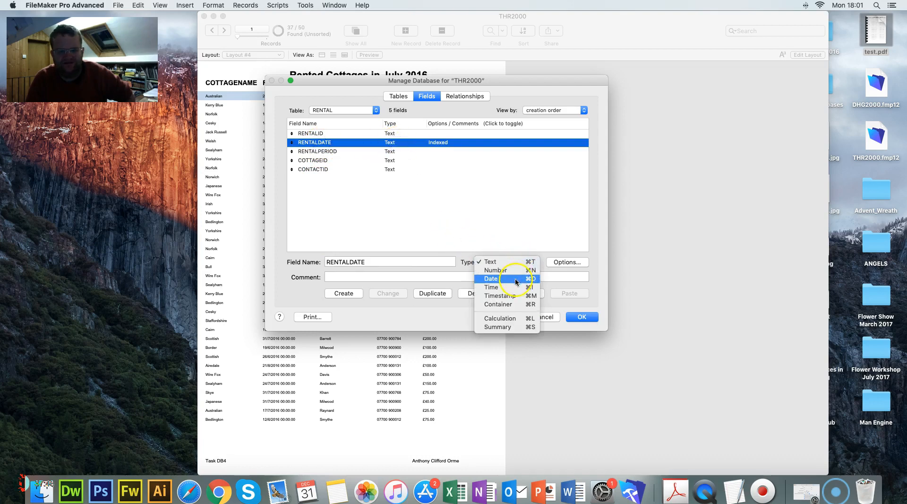
click(519, 279)
click(387, 295)
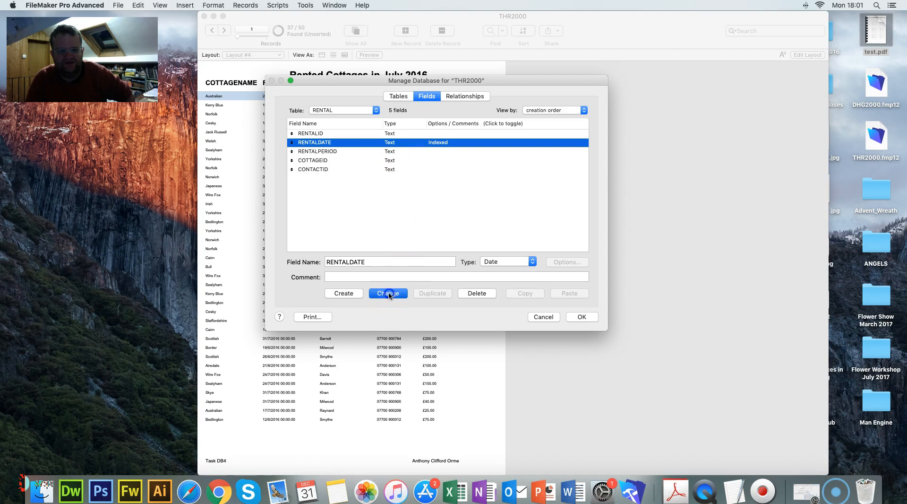
click(430, 168)
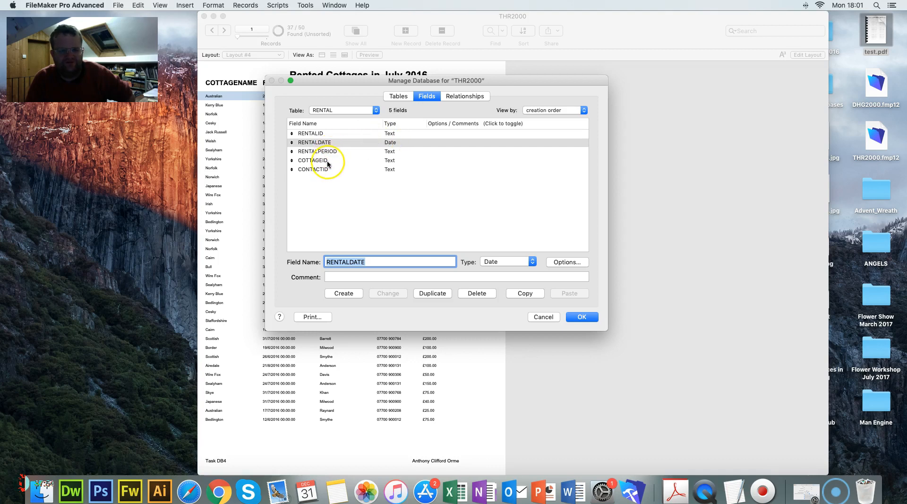
- Change the RENTALPERIOD field's type to Number in the RENTAL table
drag(359, 86, 408, 134)
click(438, 198)
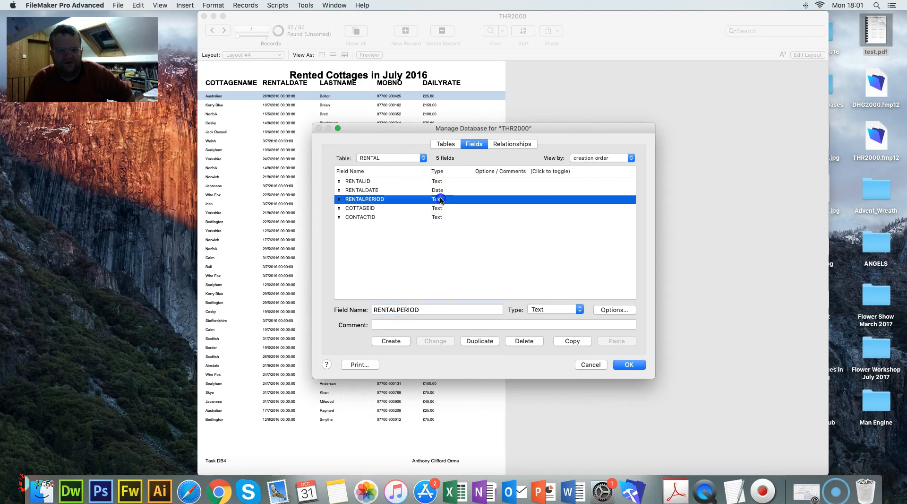
click(566, 312)
click(543, 317)
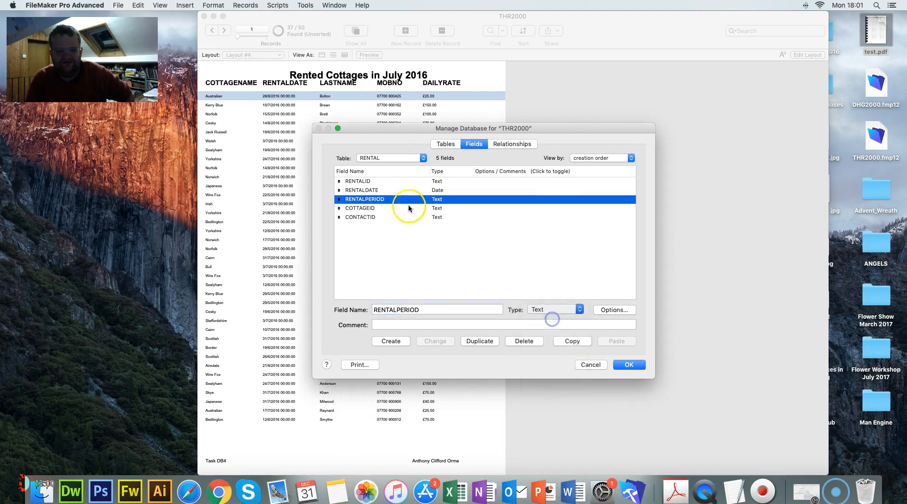
click(443, 342)
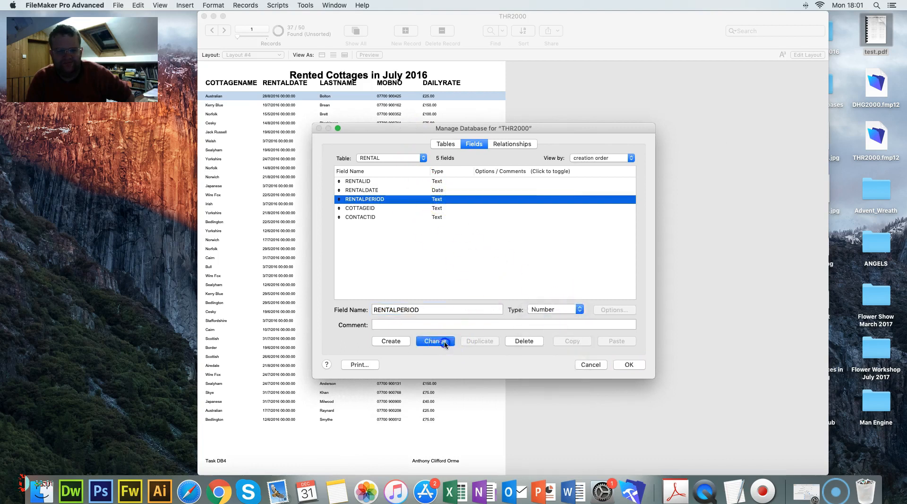
- Require a unique value in the validation options of the RENTALID field
click(447, 181)
click(615, 310)
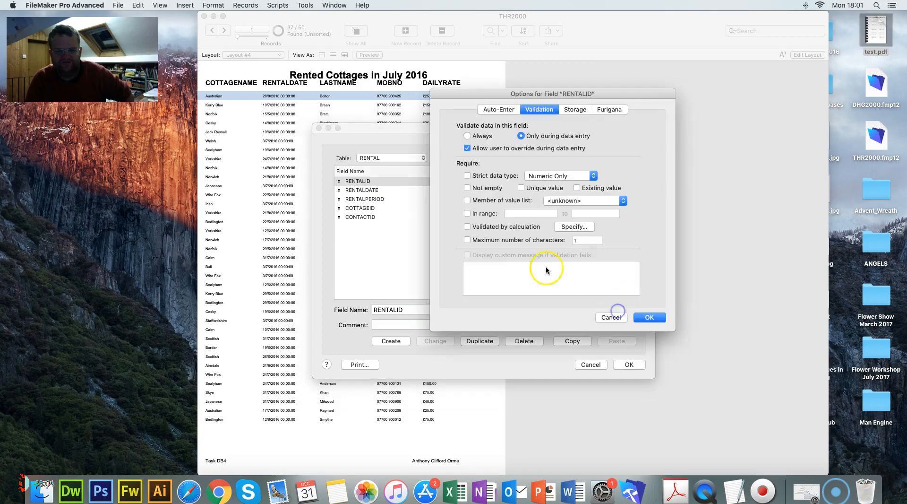
click(543, 189)
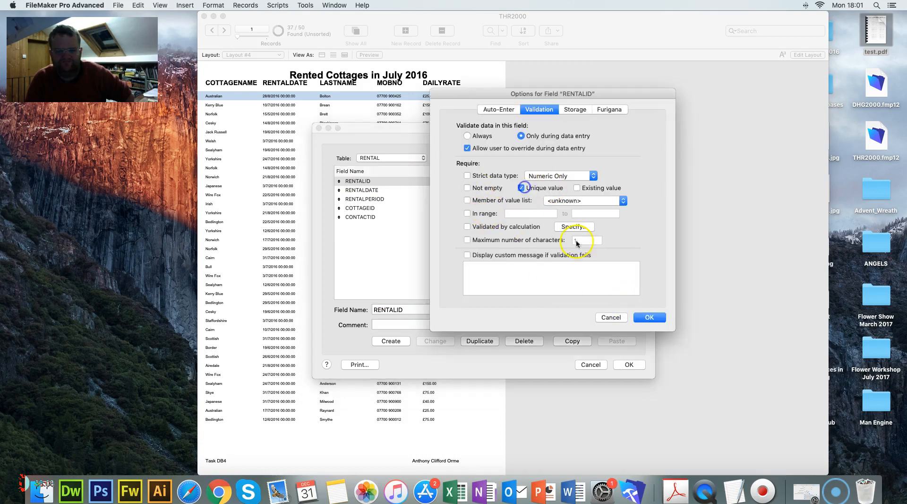
click(650, 317)
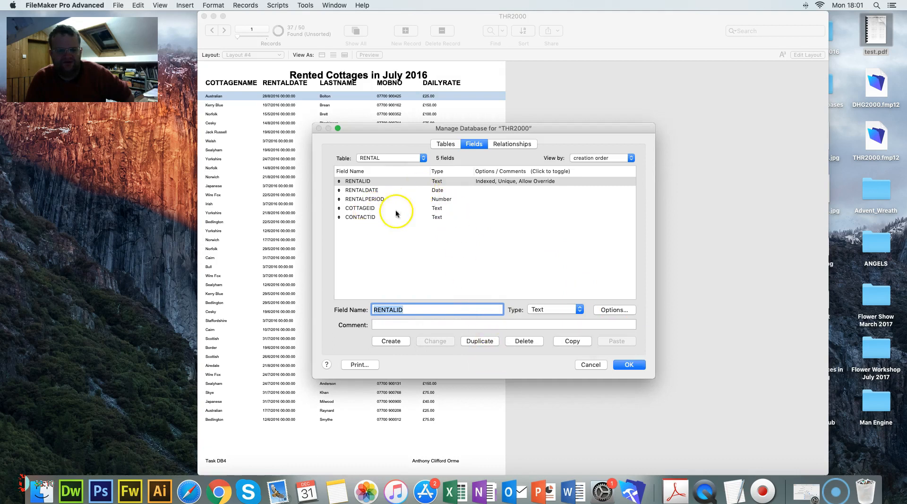
- Look over the COTTAGEID field and the list of tables, and save the changed field definitions
click(441, 210)
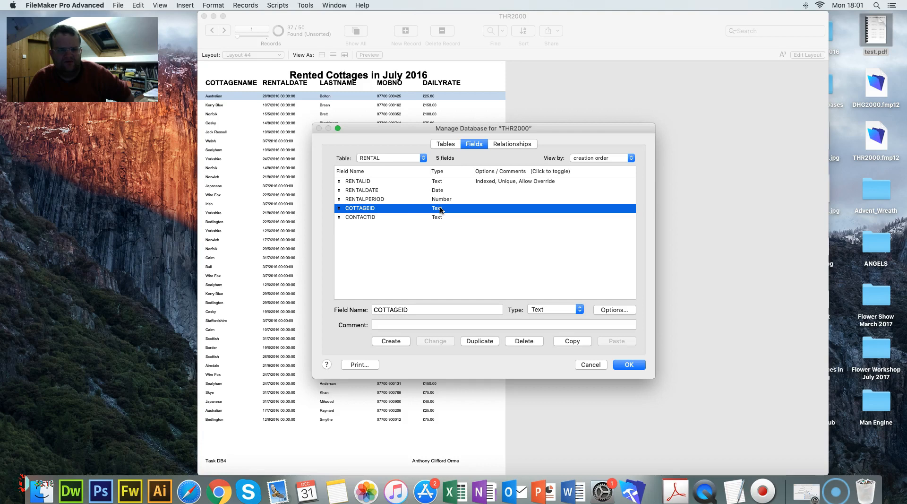
click(412, 158)
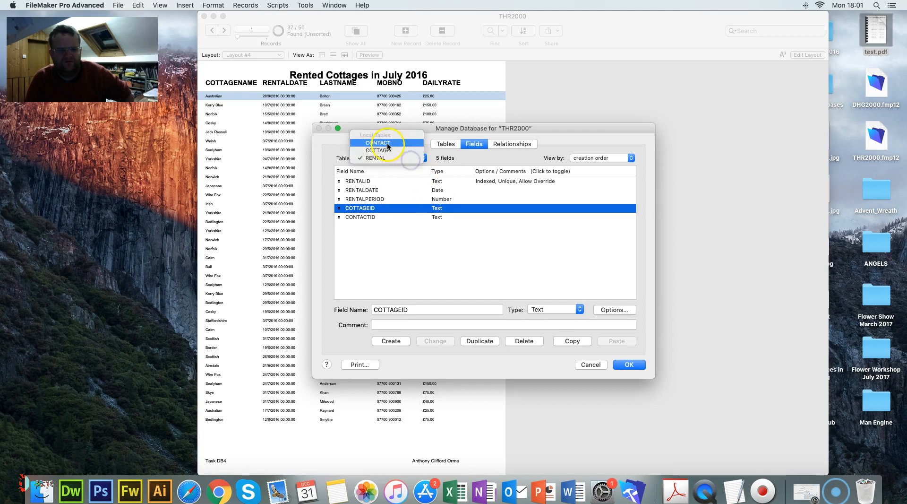
click(634, 367)
click(631, 365)
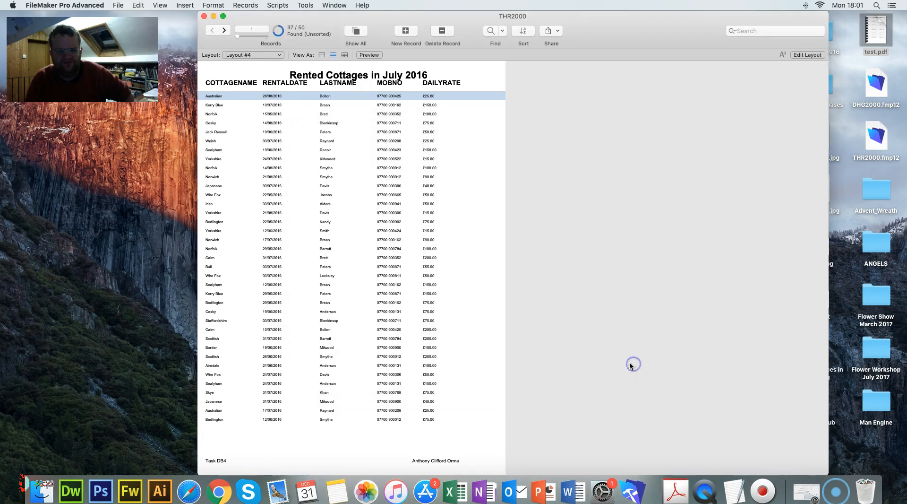
- Reopen the last find with the RENTALDATE range 1/7/2016...31/7/2016 and perform it again on the Date field
click(505, 30)
click(527, 51)
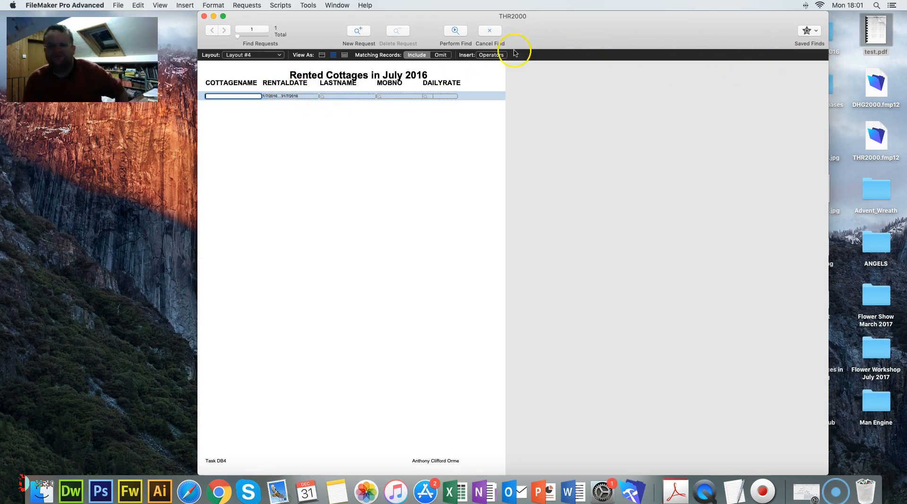
click(456, 30)
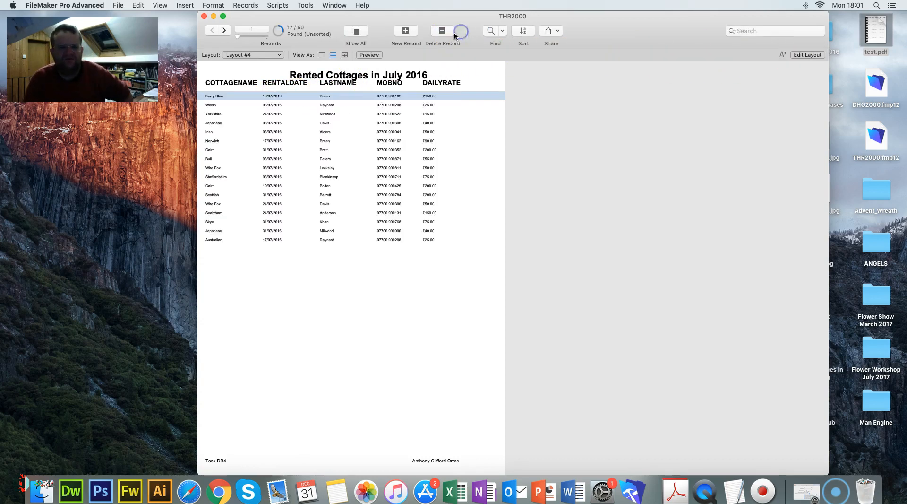
click(278, 221)
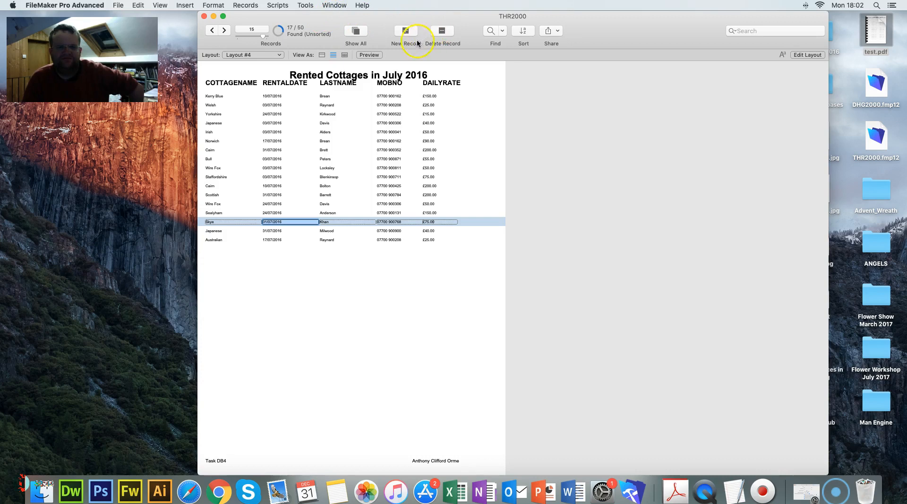
- Preview the rented cottages report and compare it with the Task DB4 requirements in the PDF exam paper
click(369, 55)
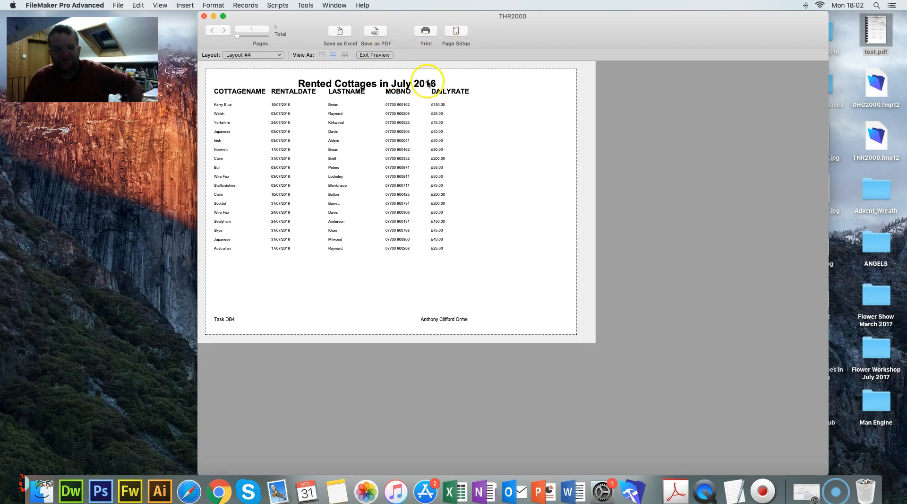
key(ctrl+Right)
scroll(400, 233, down, 3)
scroll(400, 235, down, 10)
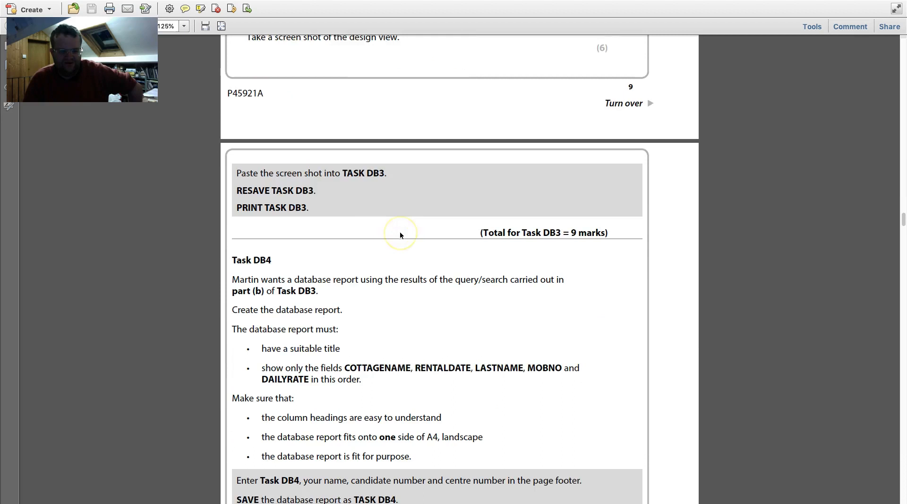
scroll(399, 235, down, 2)
key(ctrl+Left)
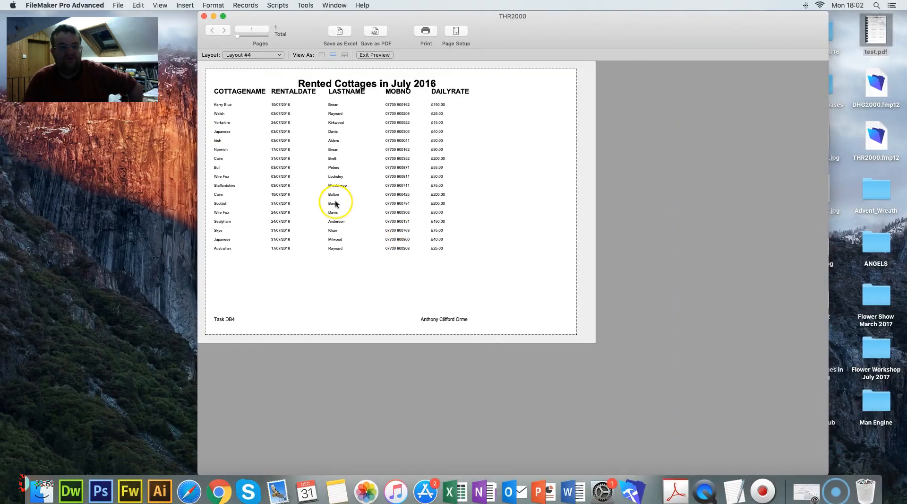